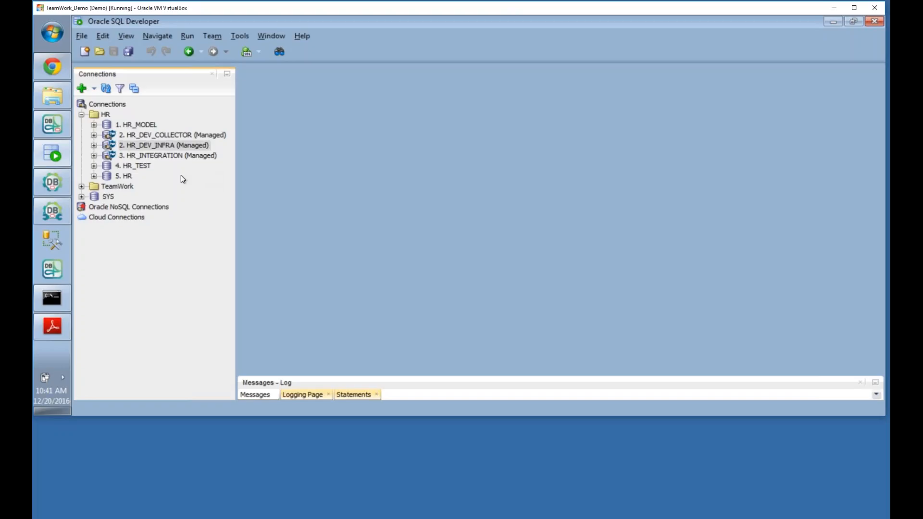
Step: Bring Management Studio forward and widen the project tree so HR_DEV_COLLECTOR shows in full
left_click(55, 124)
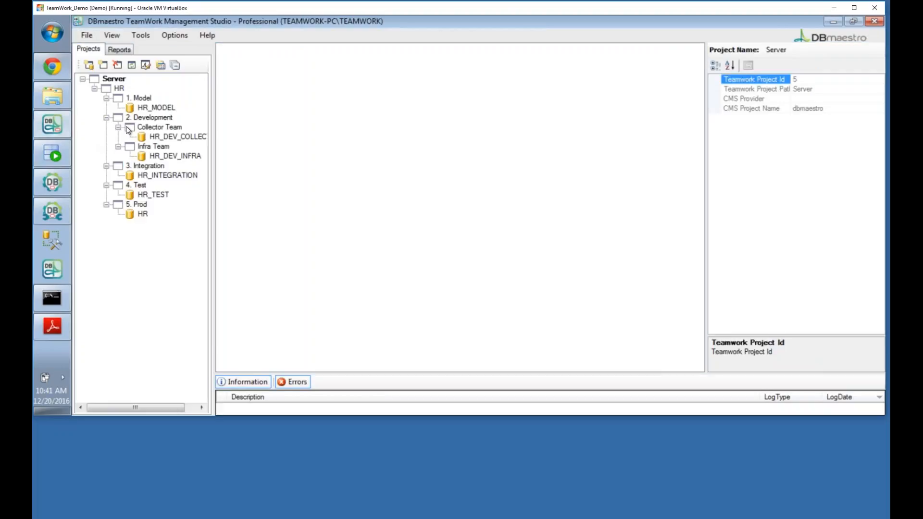
left_click_drag(213, 196, 229, 196)
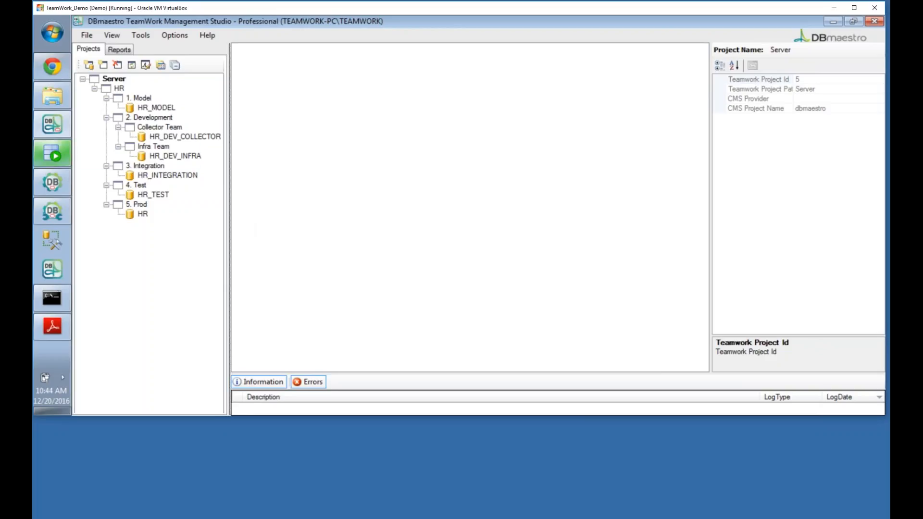
Step: Move focus off the virtual machine window to view the HR environments from HR_MODEL to HR
left_click(80, 478)
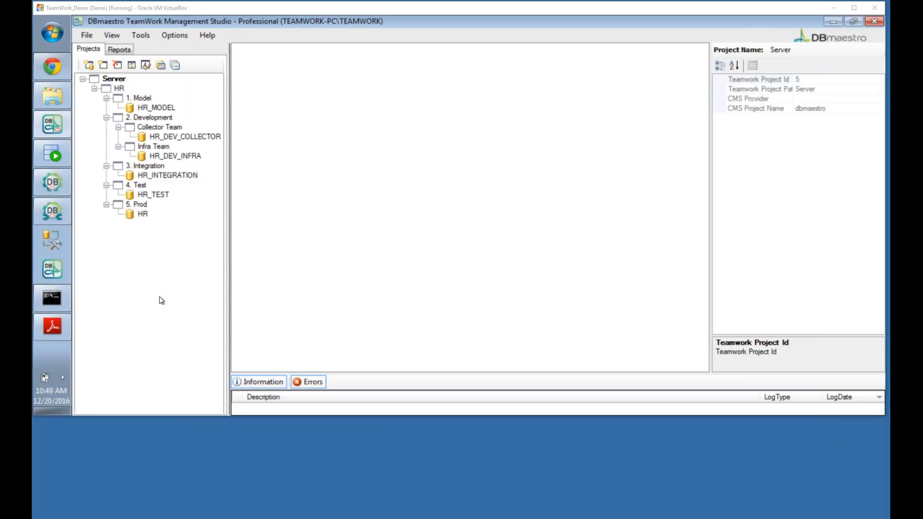
Step: Launch Pipeline Builder with the HR Application pipeline and reposition its window over Management Studio
left_click(58, 215)
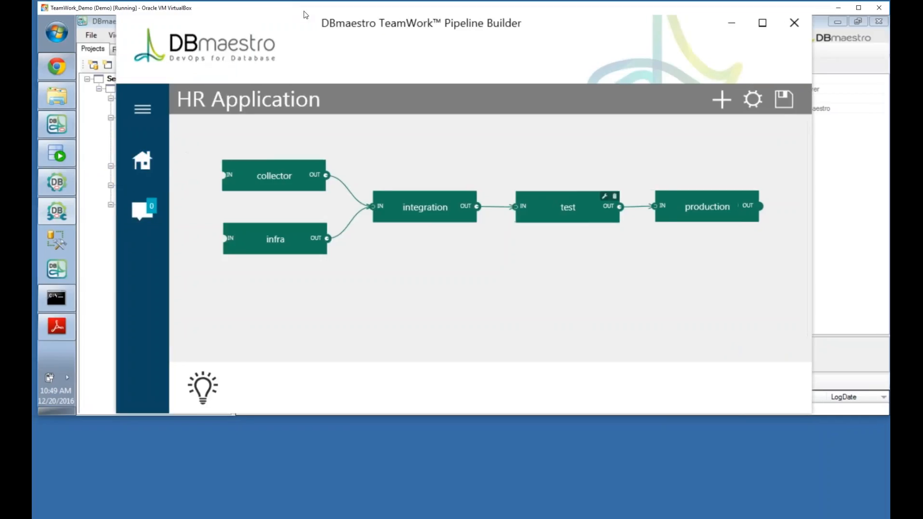
left_click_drag(292, 29, 357, 36)
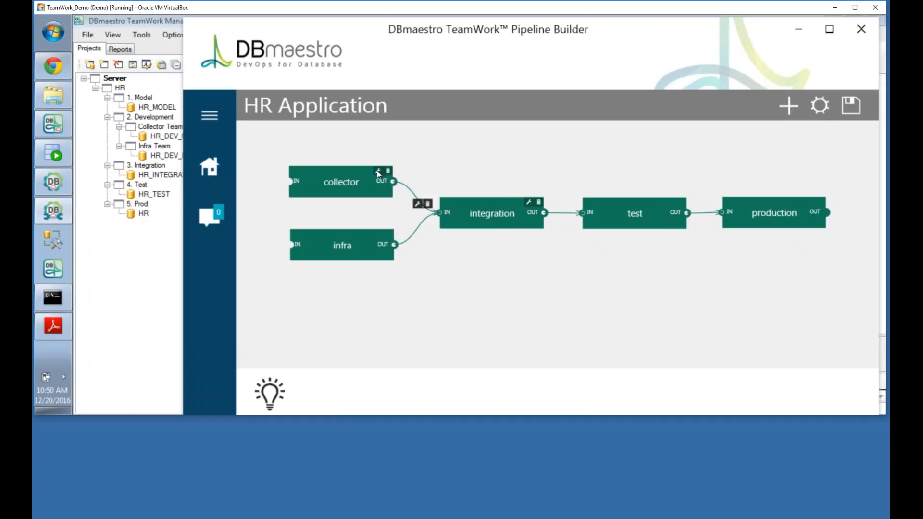
Step: Show the collector environment's configuration: host teamwork-pc, port 1521, SID ORCL
left_click(377, 171)
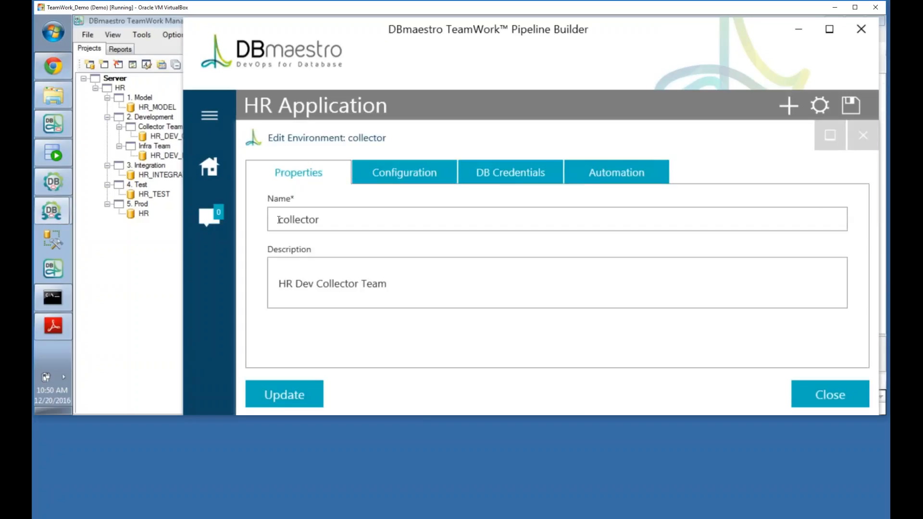
left_click(415, 173)
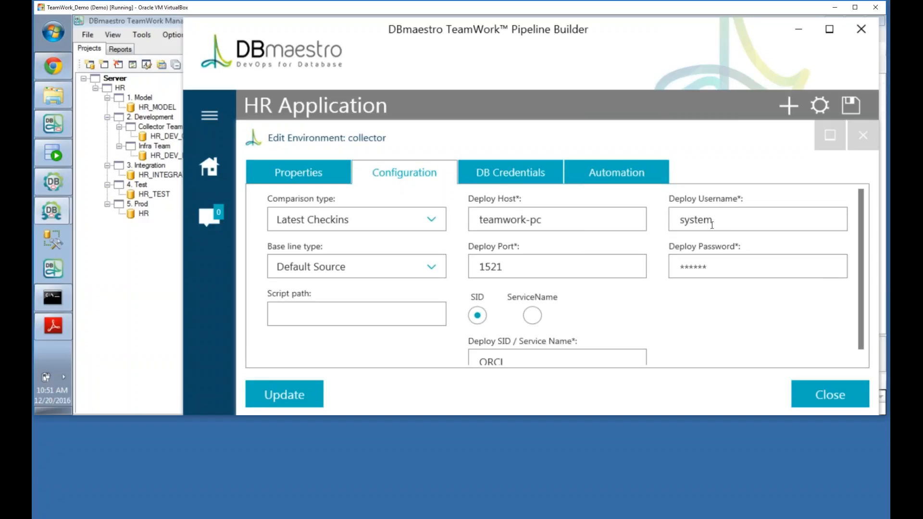
Step: Review the collector's managed databases and credentials, then view its blank automation settings
left_click(505, 178)
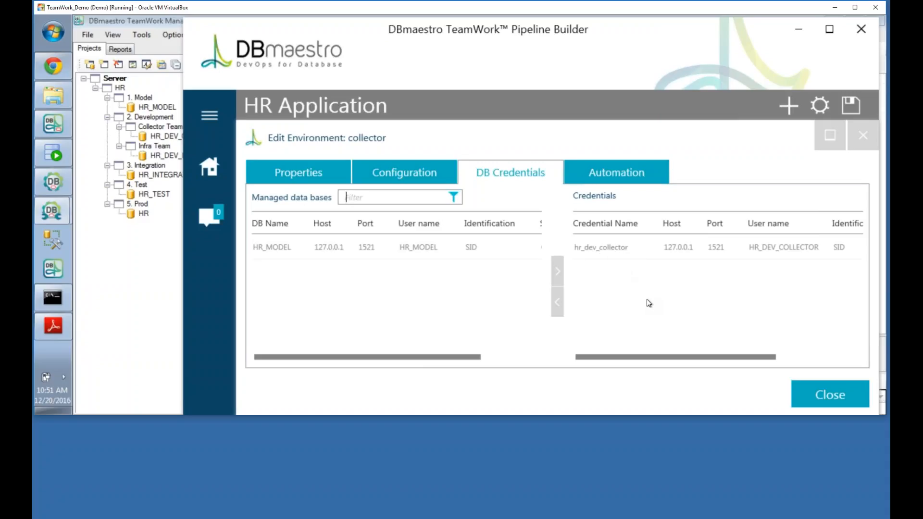
left_click(608, 174)
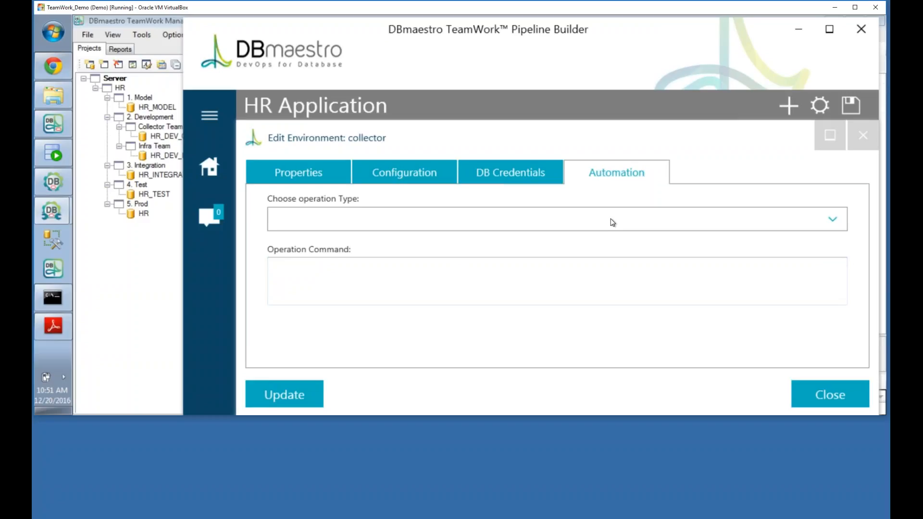
Step: Choose Build By Latest as the collector's operation and select the %LabelName placeholder in its command
left_click(832, 221)
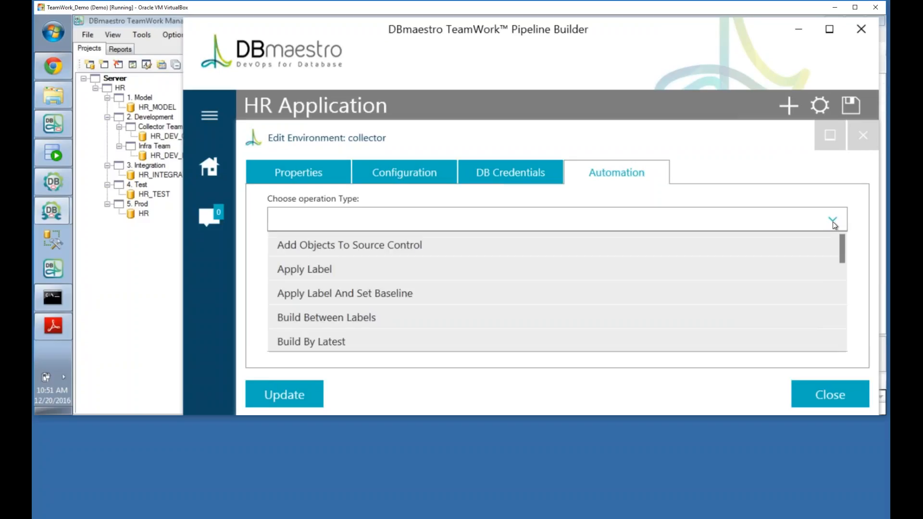
scroll(511, 295, "down", 1)
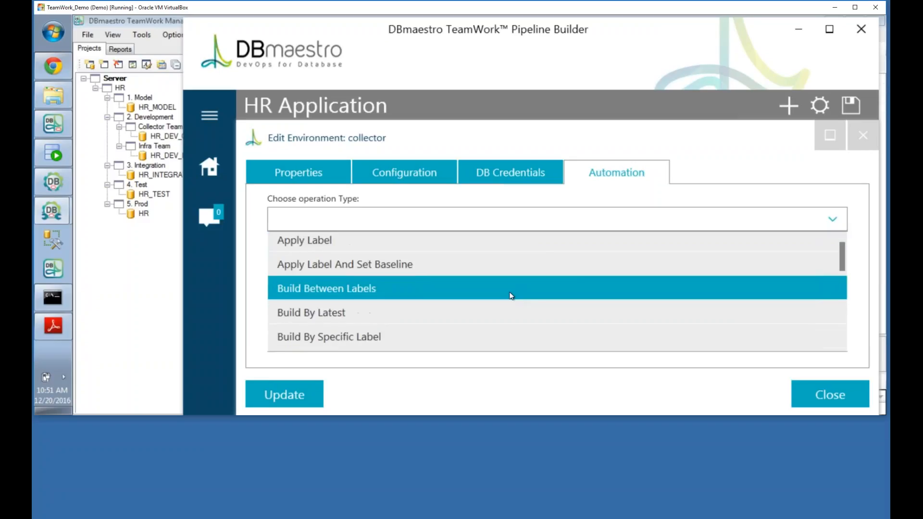
scroll(511, 296, "down", 1)
left_click(351, 287)
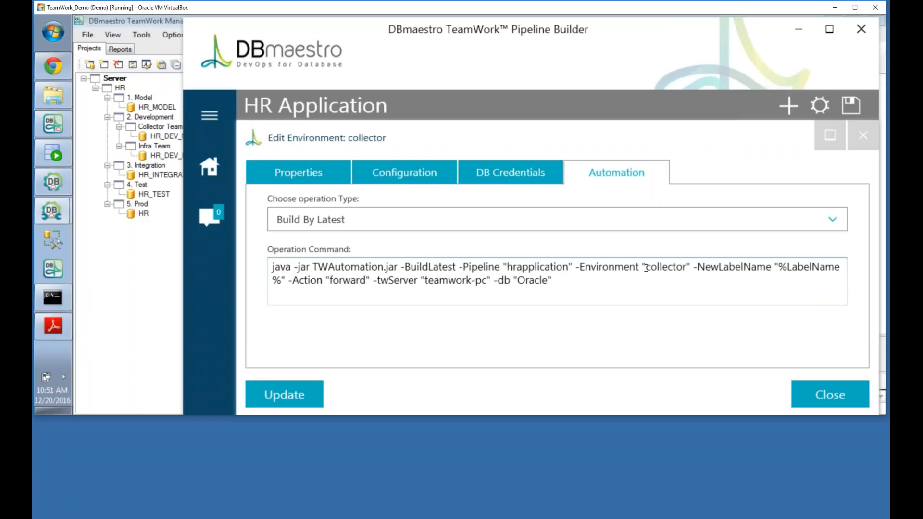
double_click(780, 269)
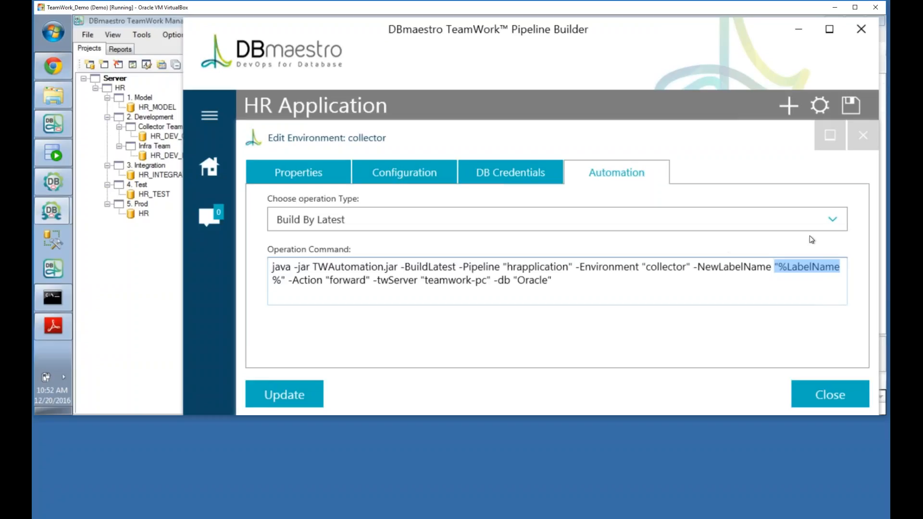
Step: Change the collector's operation from Build By Latest to Deploy and close Edit Environment: collector
left_click(831, 222)
scroll(536, 289, "down", 2)
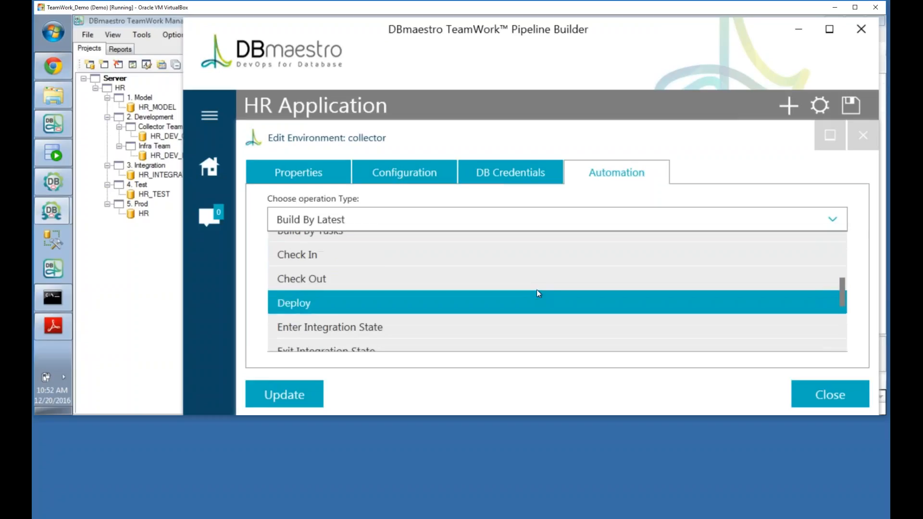
left_click(467, 307)
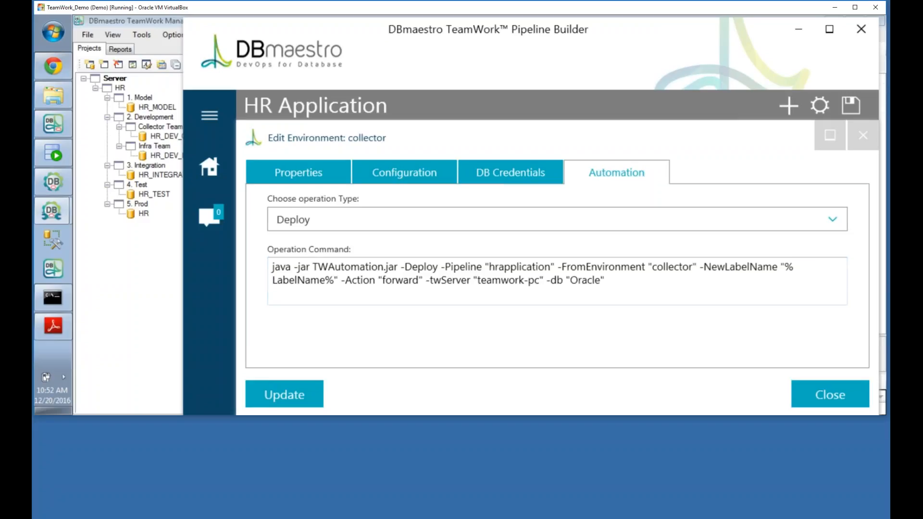
left_click(811, 406)
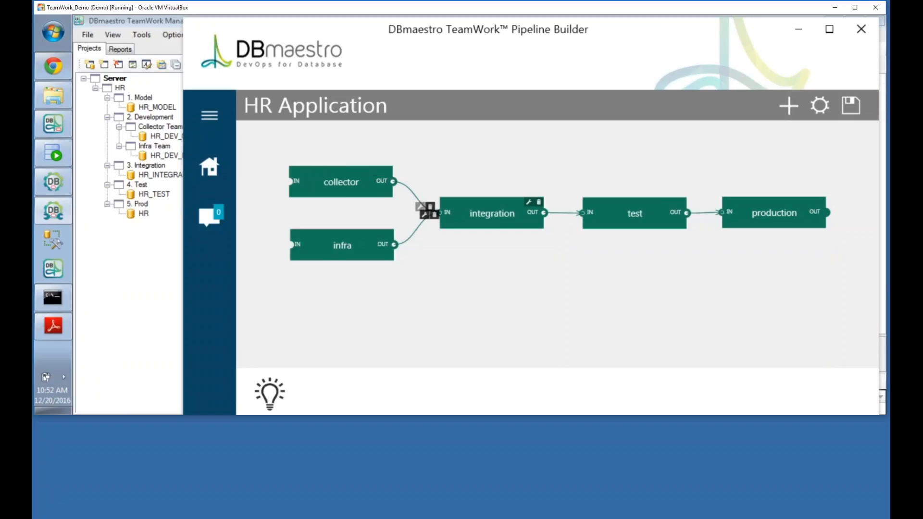
Step: Open Edit Connection linking collector's hr_dev_collector to integration's hr_integration
left_click(421, 207)
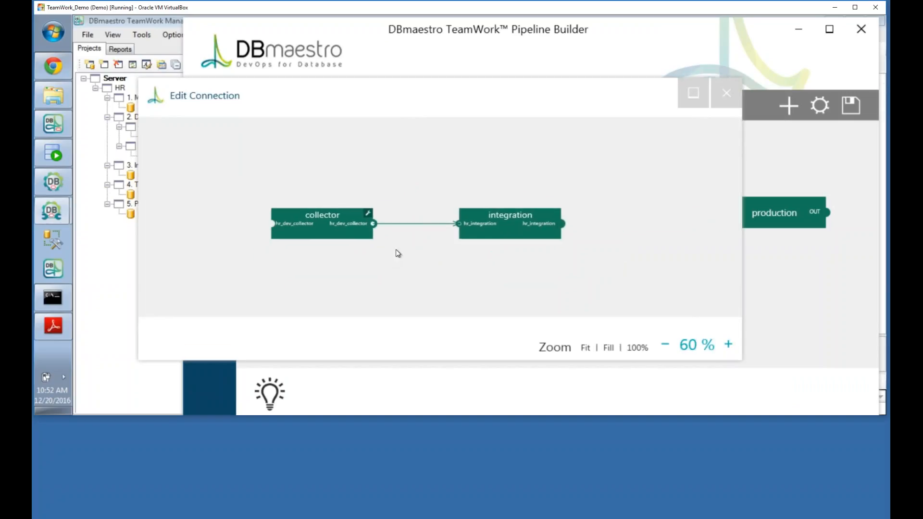
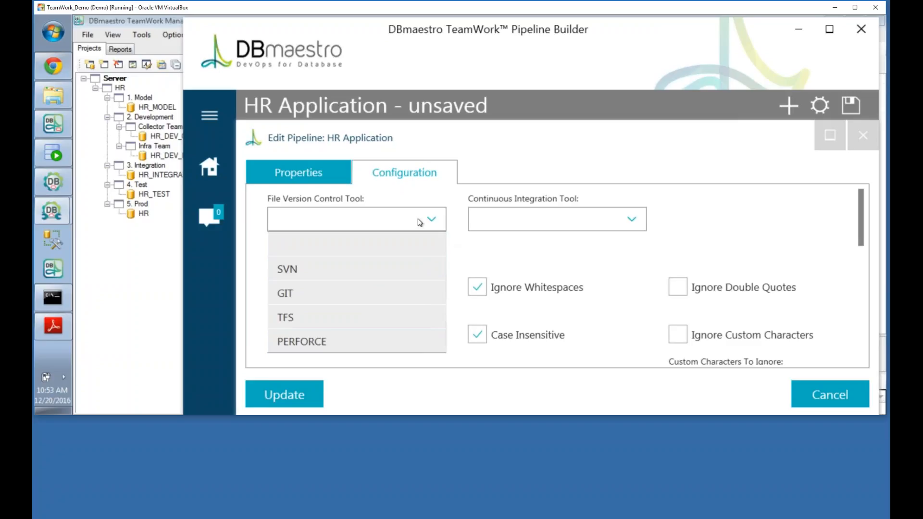
Step: Set the HR Application pipeline's CI tool to Jenkins, with no version control tool and Abort on conflict
left_click(366, 240)
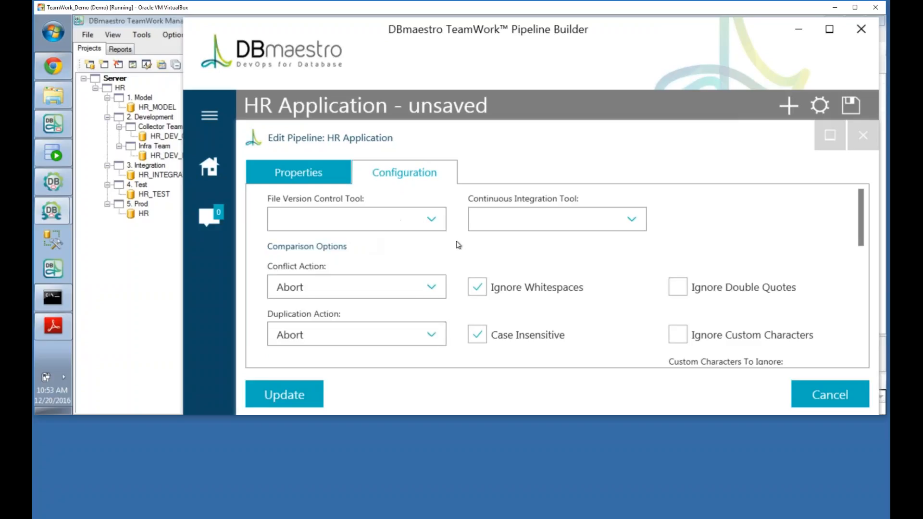
left_click(640, 219)
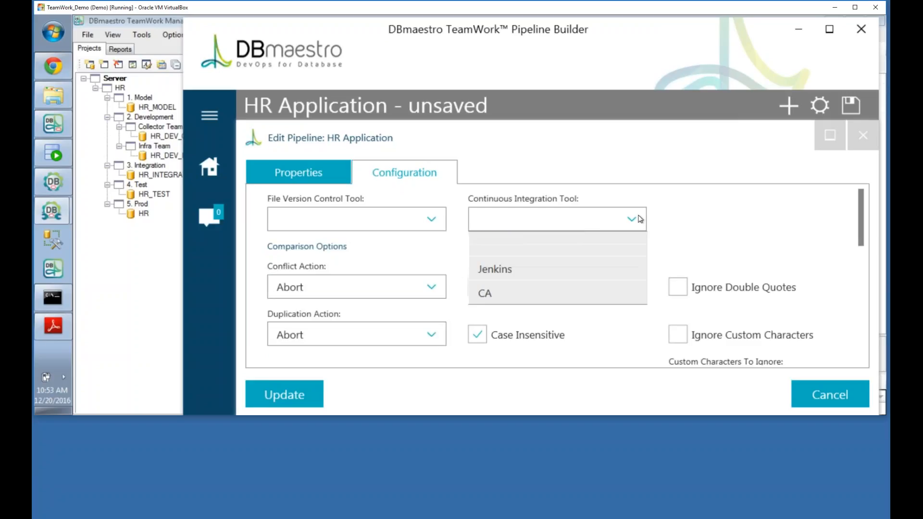
left_click(580, 267)
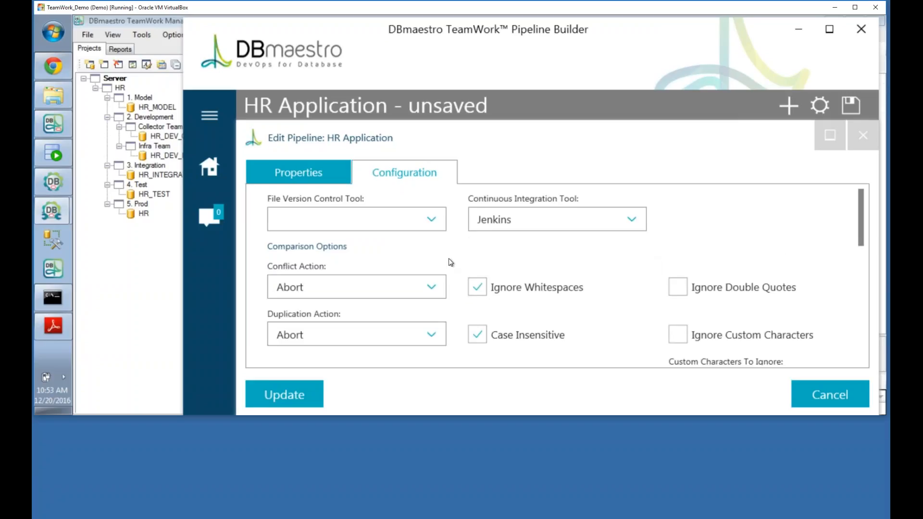
scroll(449, 261, "down", 1)
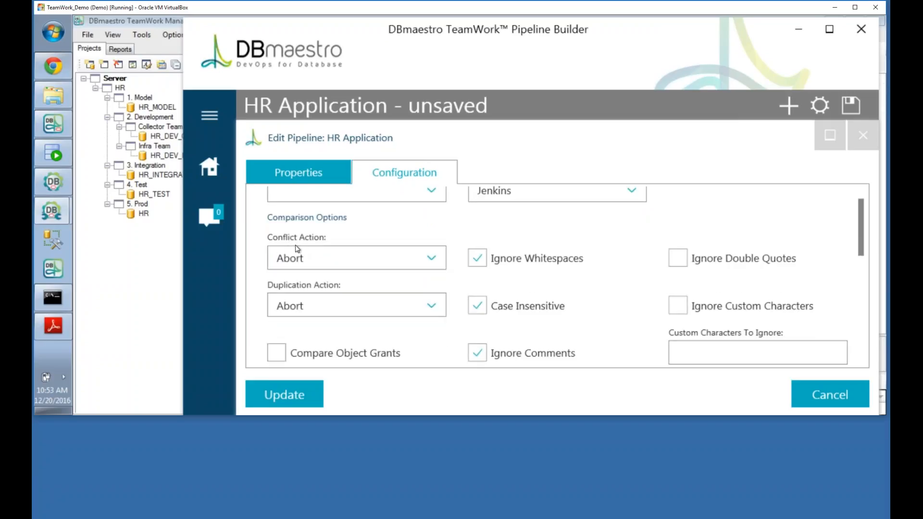
left_click(432, 261)
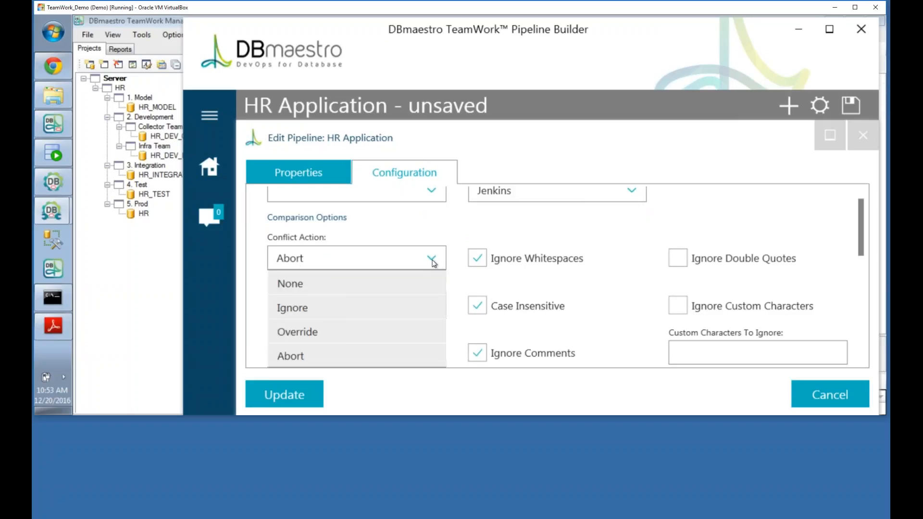
left_click(388, 353)
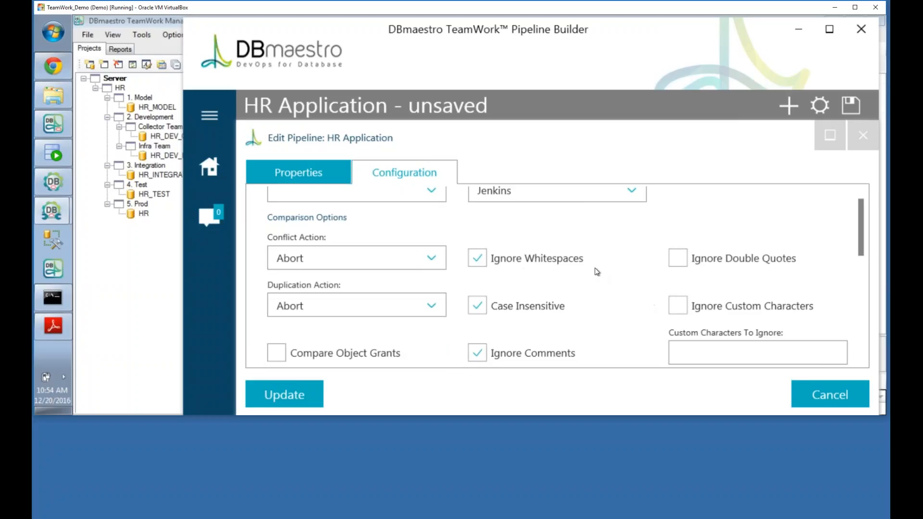
scroll(596, 270, "down", 5)
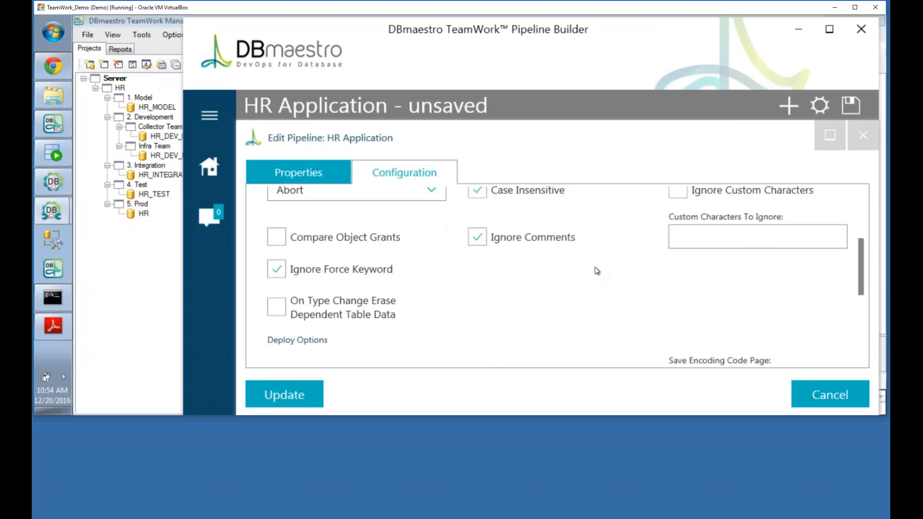
scroll(597, 270, "down", 4)
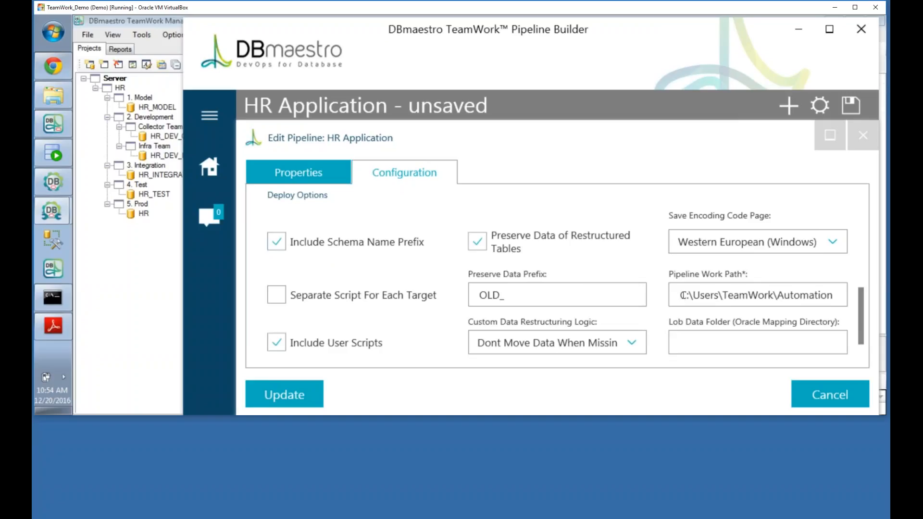
Step: Select the work path C:\Users\TeamWork\Automation and bring up Windows Explorer at its Planned\infra folder
left_click_drag(679, 296, 846, 301)
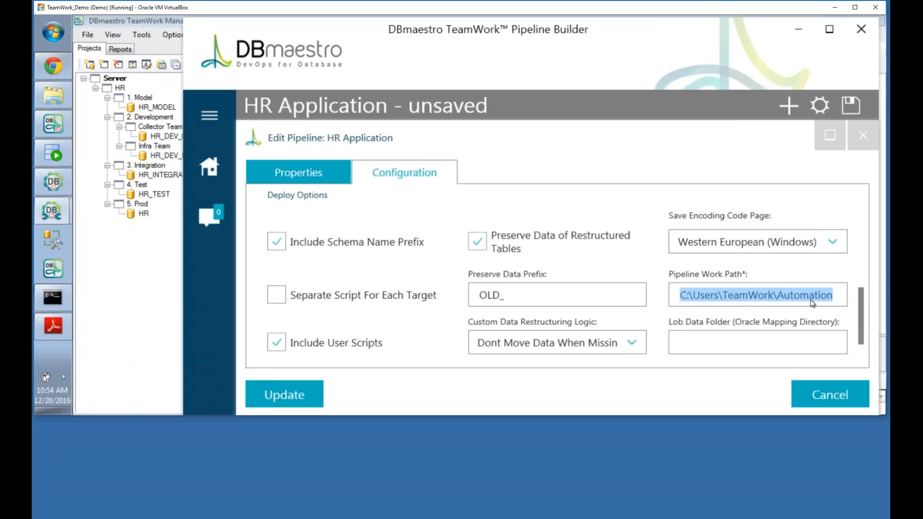
scroll(714, 334, "down", 1)
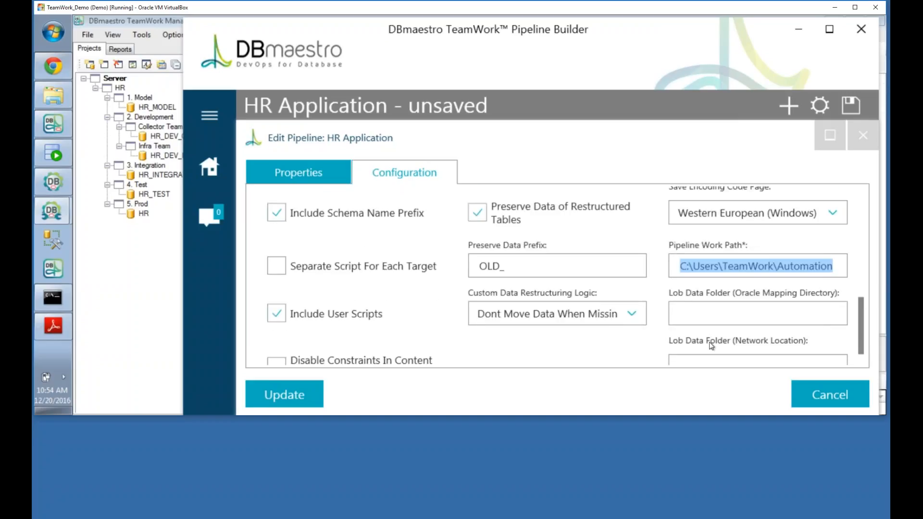
scroll(712, 344, "down", 1)
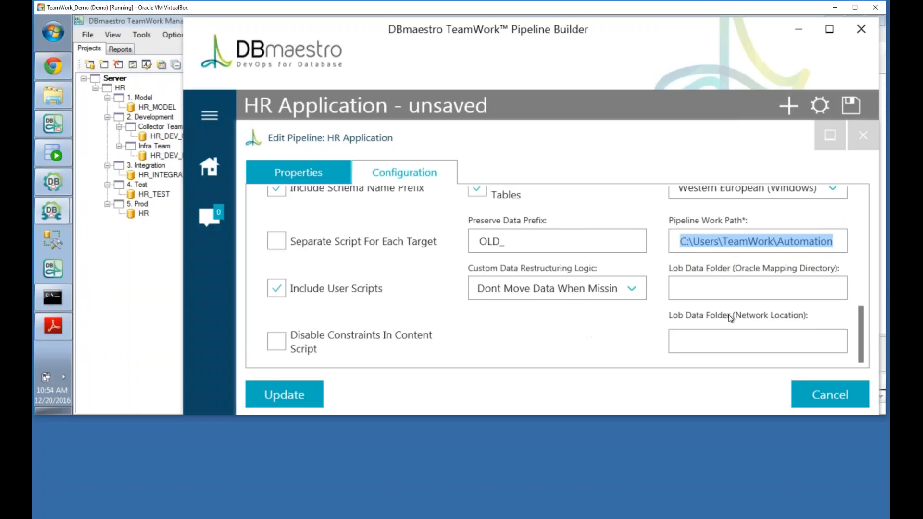
scroll(665, 318, "up", 1)
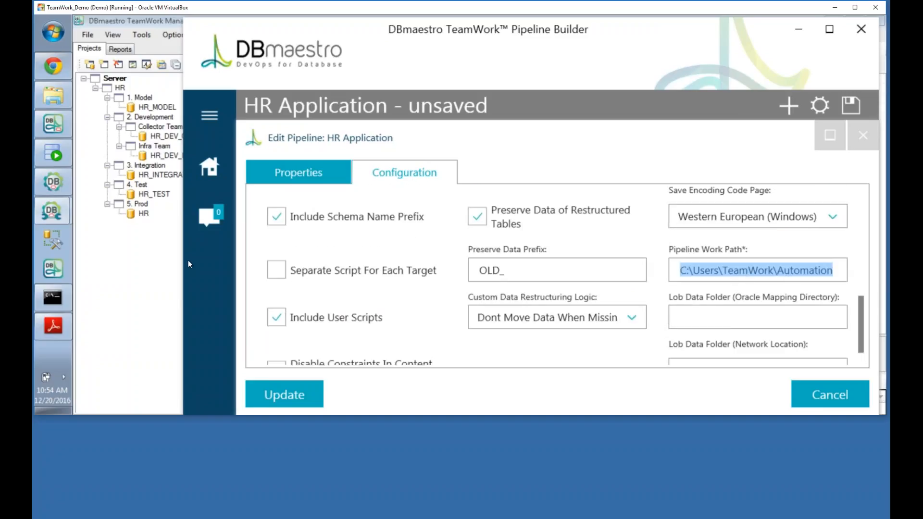
left_click(50, 96)
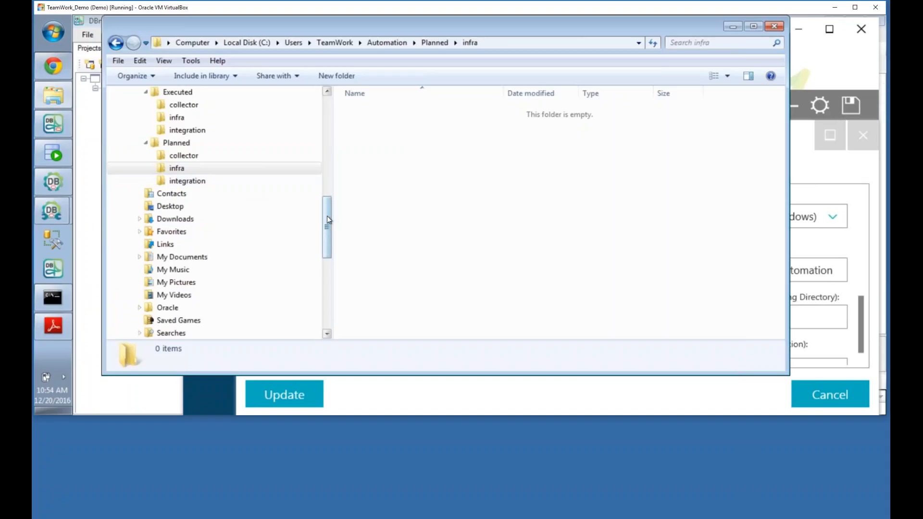
Step: Browse Automation\Planned to view its collector, infra and integration subfolders, then minimize Explorer
left_click_drag(327, 216, 327, 168)
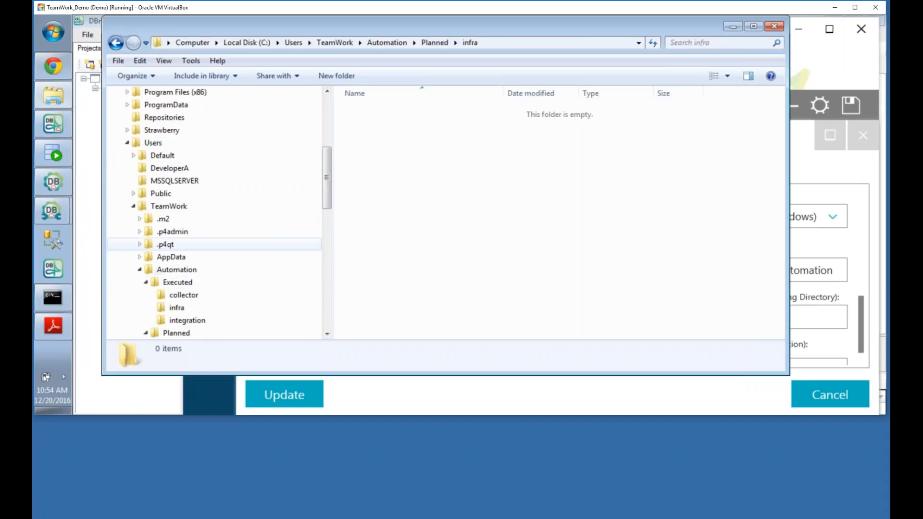
left_click(169, 272)
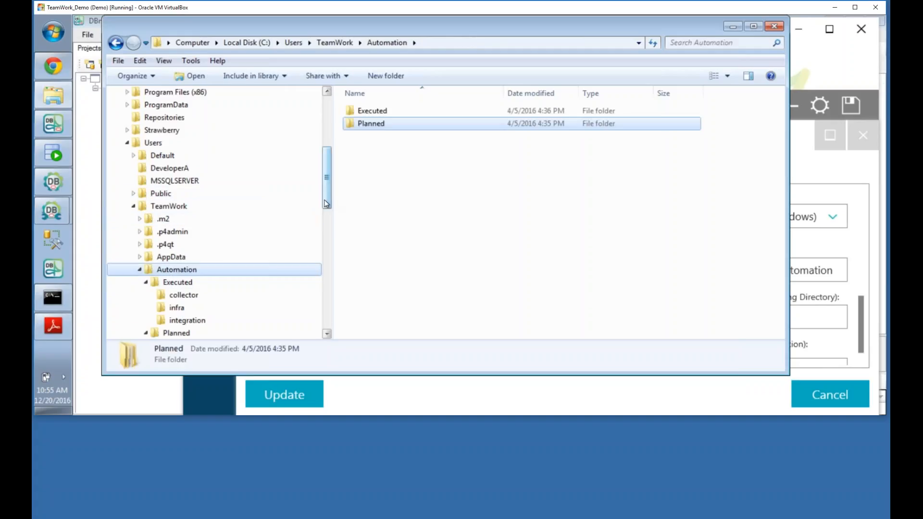
left_click_drag(327, 203, 326, 234)
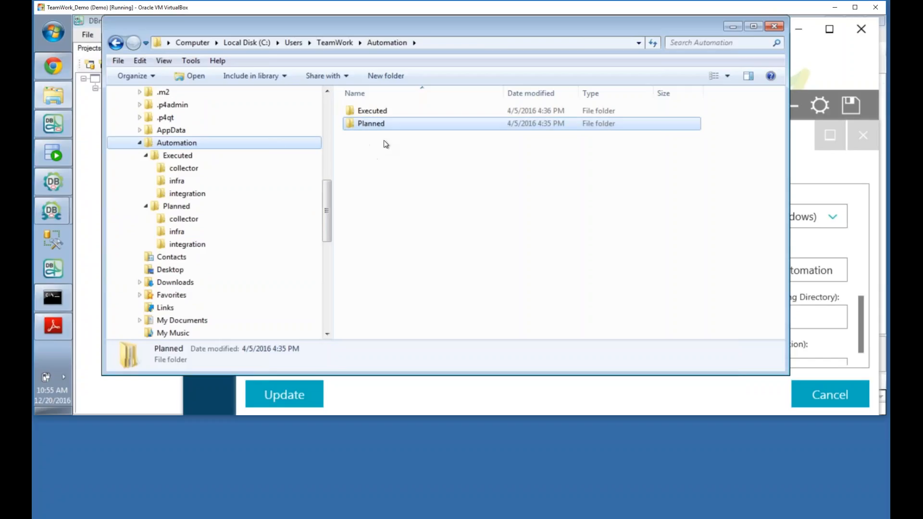
left_click(179, 210)
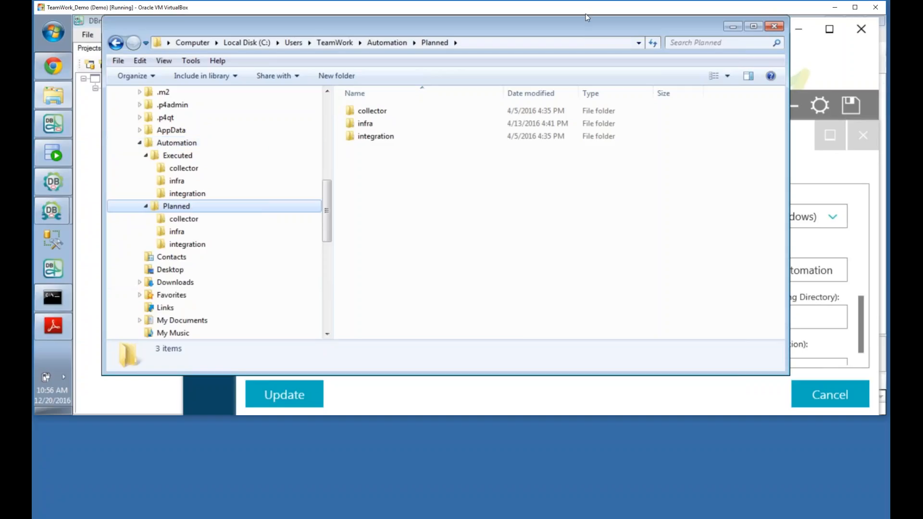
left_click(732, 27)
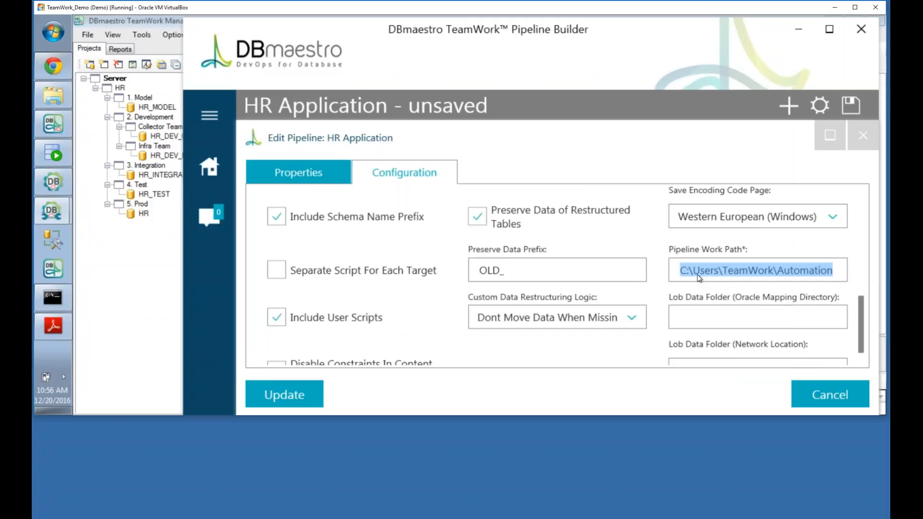
Step: Cancel the Edit Pipeline dialog, save the HR Application pipeline, and switch to Jenkins's TeamWork jobs
left_click(824, 398)
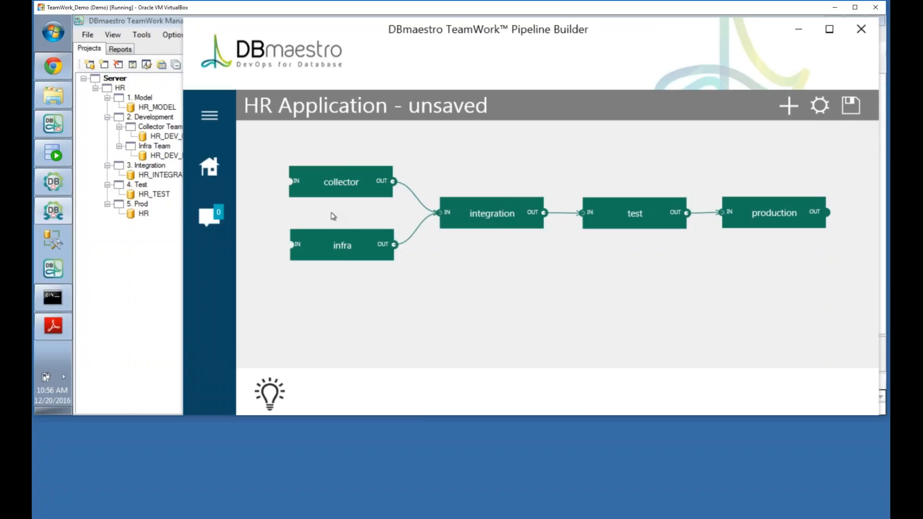
left_click(858, 109)
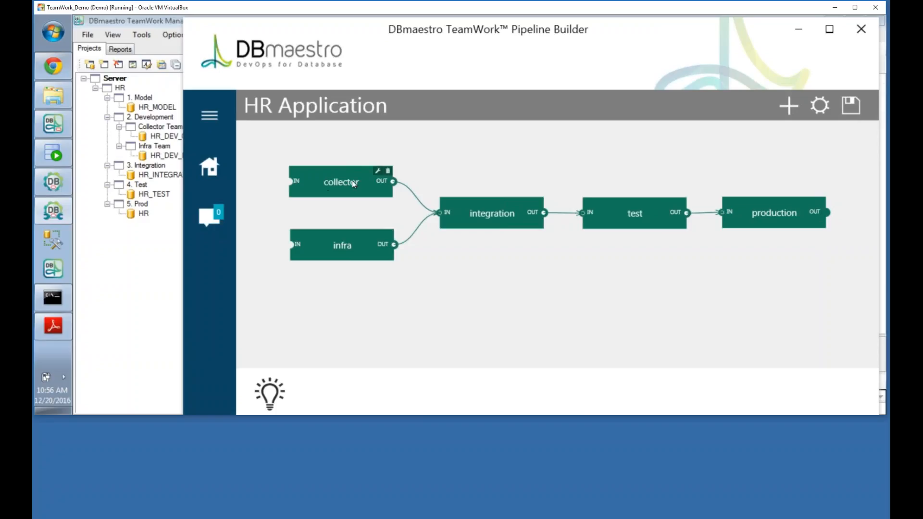
left_click(48, 70)
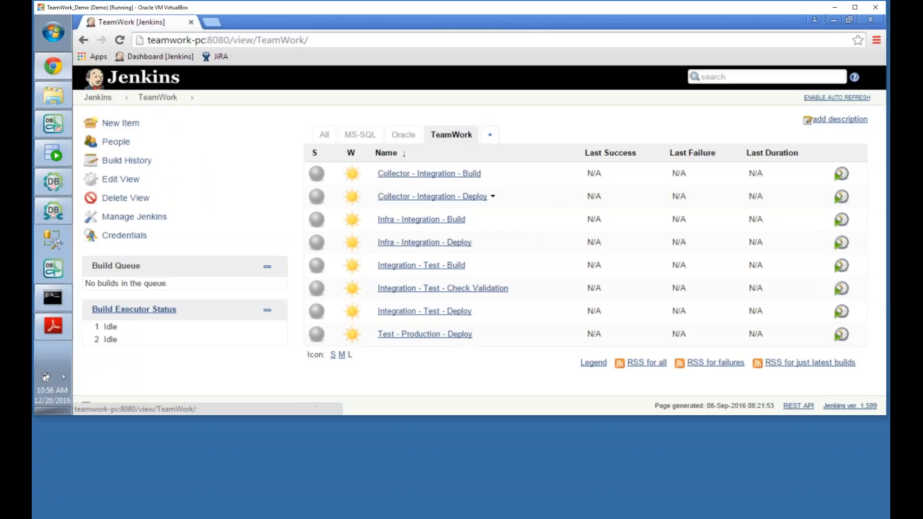
Step: Review Collector - Integration - Build's configuration: its hrapplication build step and Collector - Integration - Deploy trigger
left_click(486, 175)
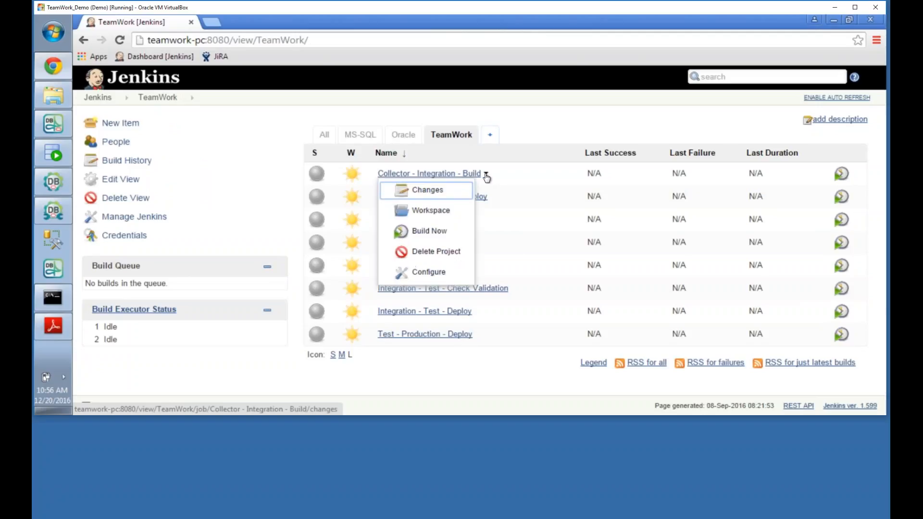
left_click(437, 278)
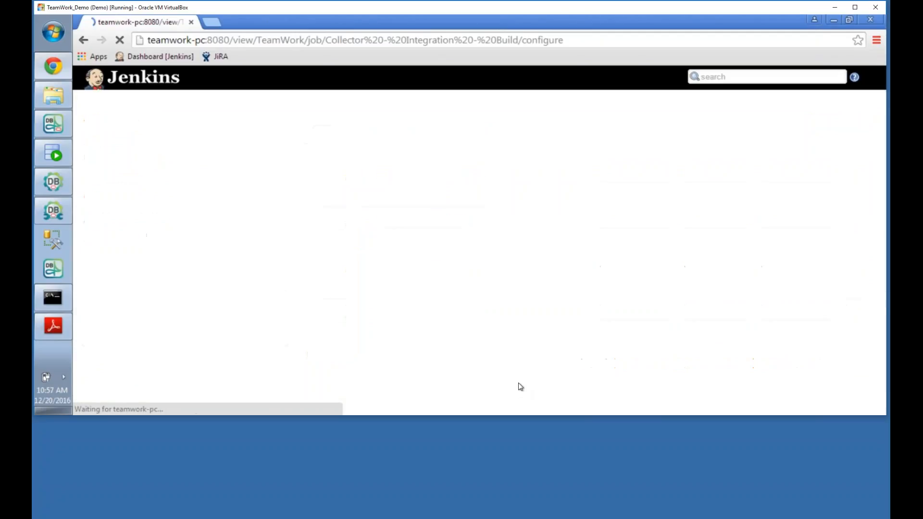
scroll(380, 176, "down", 3)
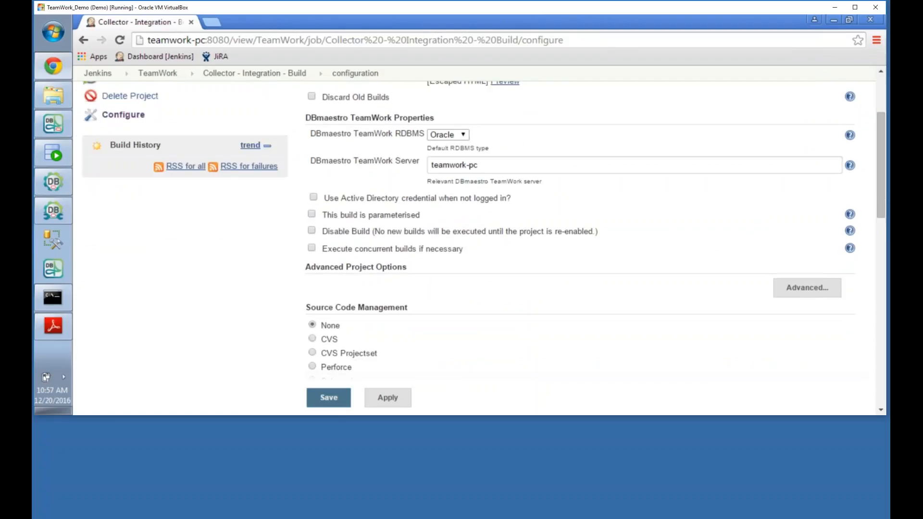
scroll(424, 208, "down", 4)
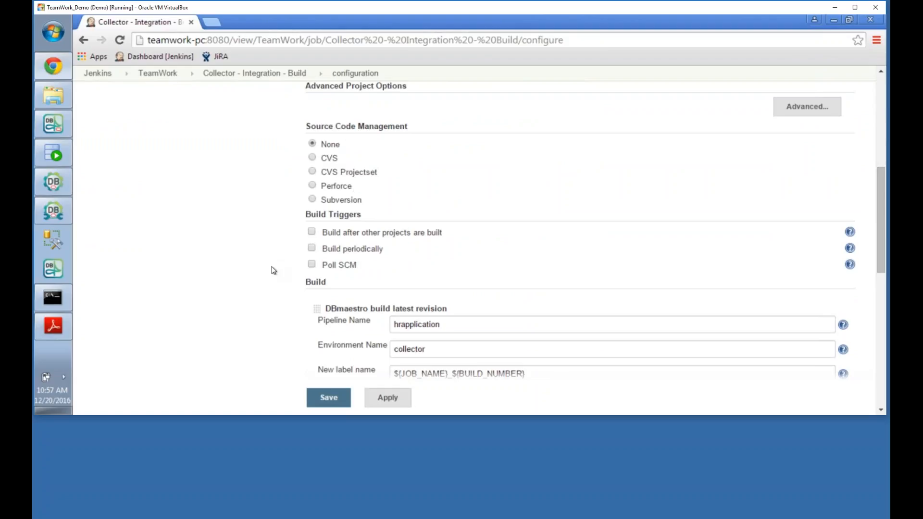
scroll(273, 271, "down", 3)
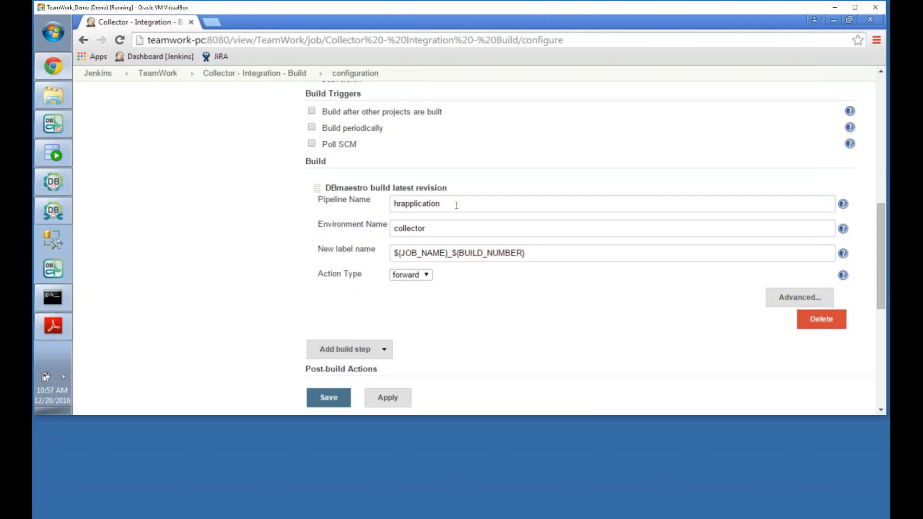
left_click(66, 212)
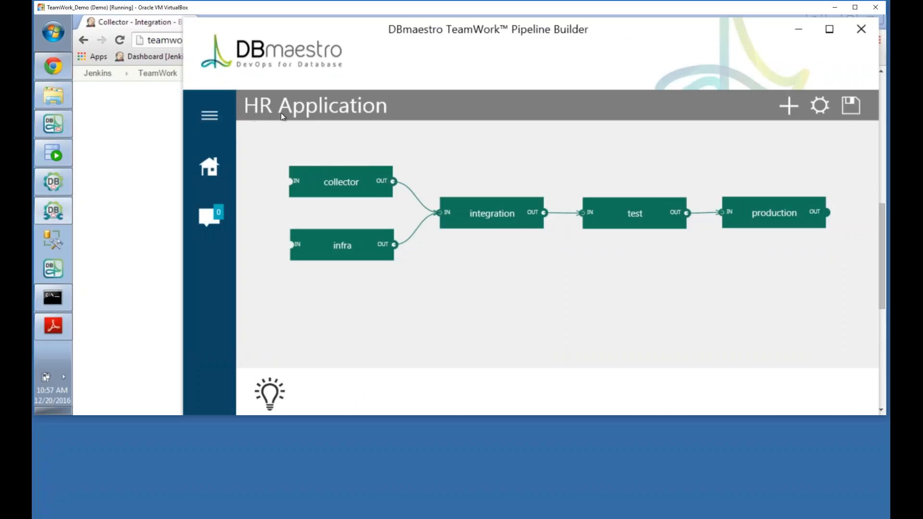
left_click(134, 114)
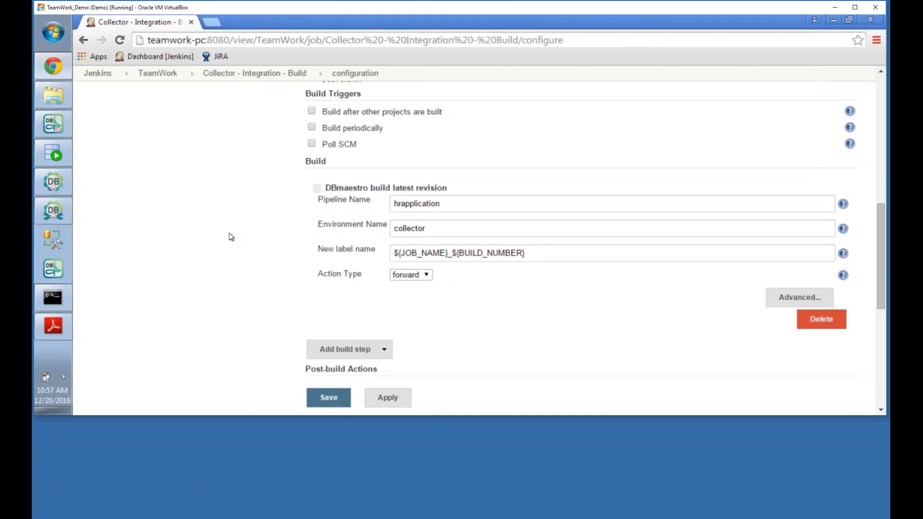
scroll(231, 236, "down", 4)
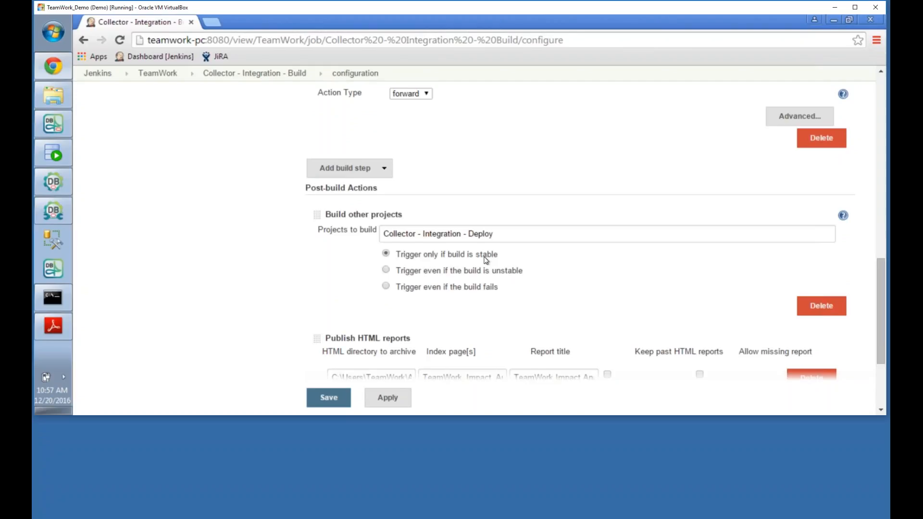
Step: Review the Publish HTML reports directory-to-archive and index page fields
scroll(250, 260, "down", 3)
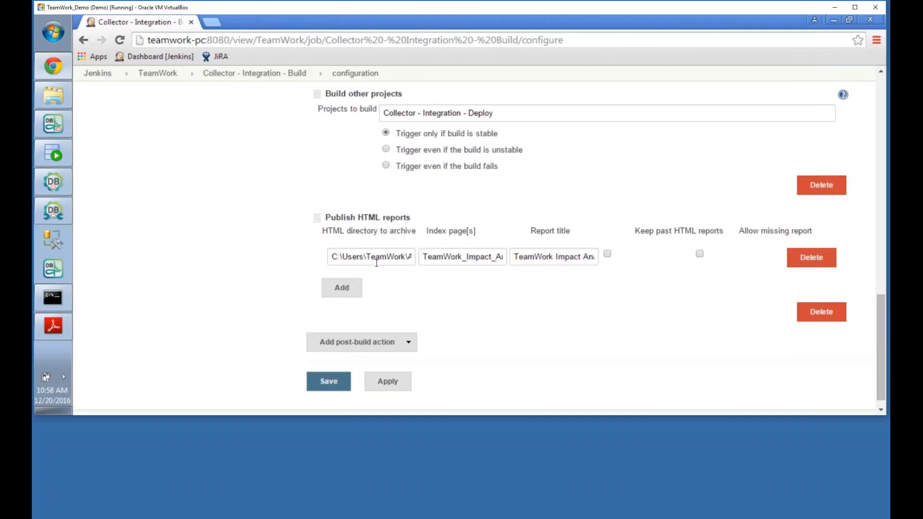
left_click(335, 256)
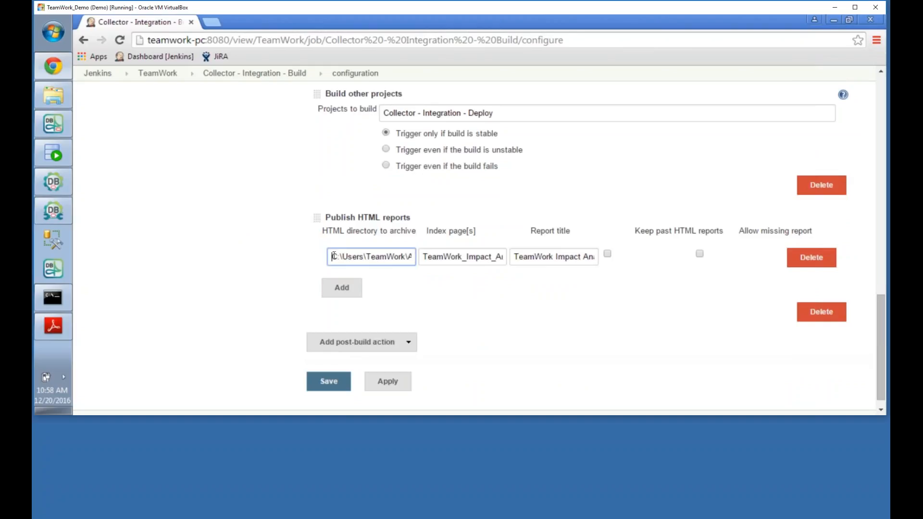
key("Right")
key("Right")
key("Right")
key("Right")
key("Right")
key("Right")
key("Right")
key("Right")
key("Right")
key("Right")
key("Right")
key("Right")
key("Right")
key("Right")
key("Right")
key("Right")
key("Right")
key("Right")
key("Right")
key("Right")
key("Right")
key("Right")
key("Right")
key("Right")
key("Right")
key("Right")
key("Right")
key("Right")
key("Right")
key("Right")
key("Right")
key("Right")
key("Right")
key("Right")
key("Right")
key("Right")
key("Right")
key("Right")
key("Right")
key("Right")
key("Right")
key("Right")
key("Right")
left_click(428, 258)
key("Right")
key("Right")
key("Right")
key("Right")
key("Right")
key("Right")
key("Right")
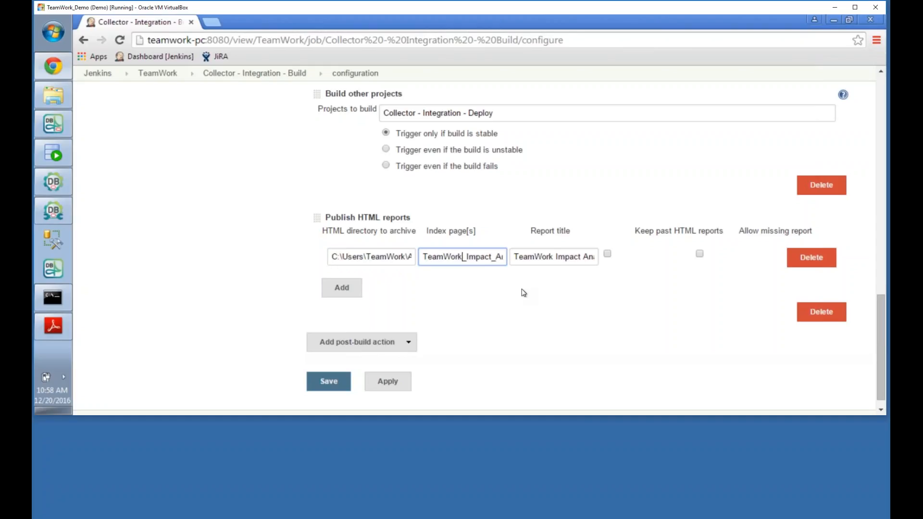
key("Right")
key("Right")
key("Right")
key("Right")
key("Right")
key("Right")
key("Right")
key("Right")
key("Right")
key("Right")
key("Right")
key("Right")
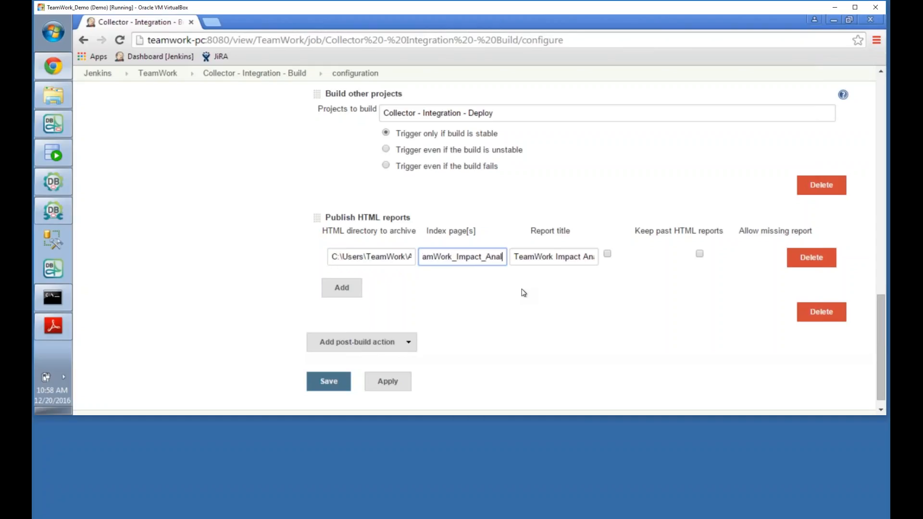
key("Right")
key("Right")
key("Right")
key("Right")
key("Right")
key("Right")
key("Right")
key("Right")
key("Right")
key("Right")
key("Right")
key("Right")
key("Right")
key("Right")
key("Right")
key("Right")
left_click(706, 258)
Step: Enable Keep past HTML reports and save the job configuration
left_click(700, 254)
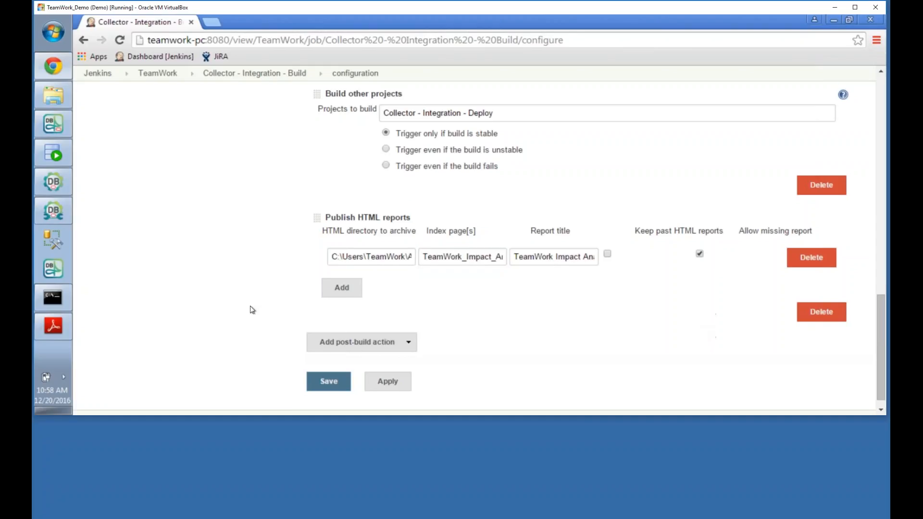
scroll(250, 309, "down", 1)
left_click(329, 367)
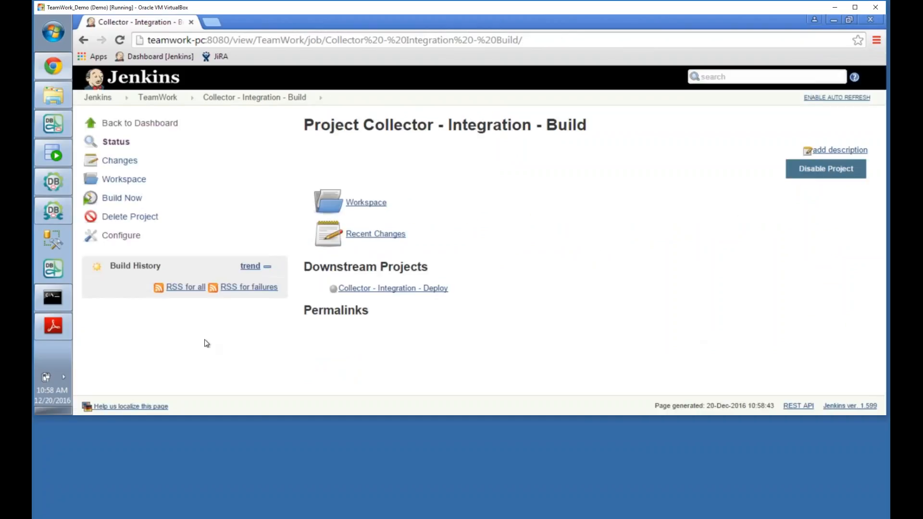
Step: Run Build Now on Collector - Integration - Build and view build #1's console output
left_click(158, 97)
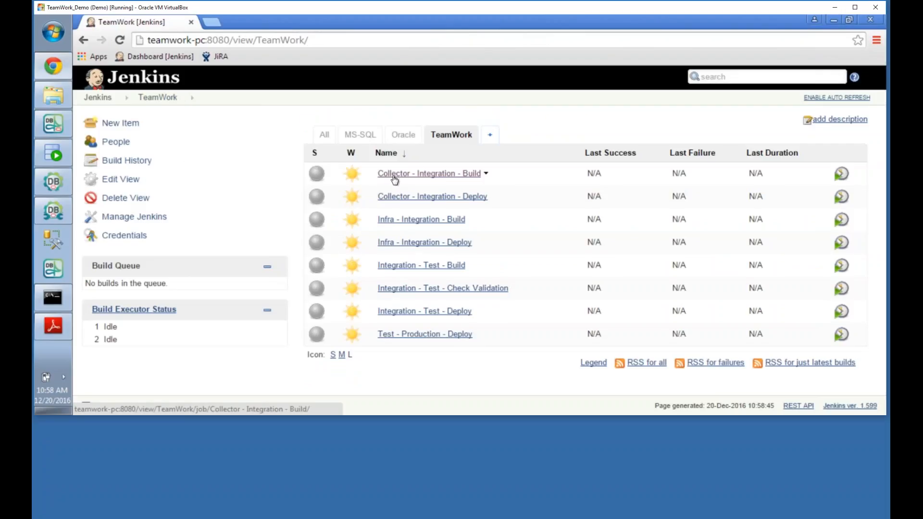
left_click(486, 174)
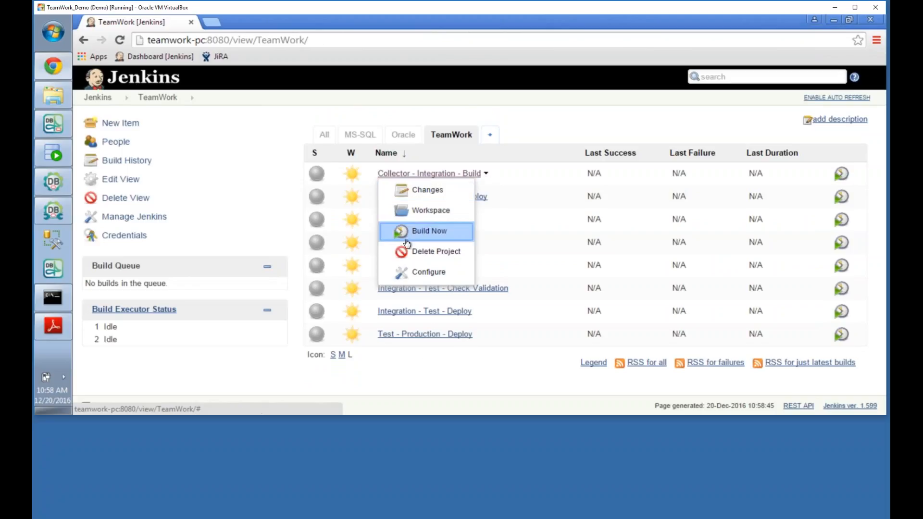
left_click(428, 235)
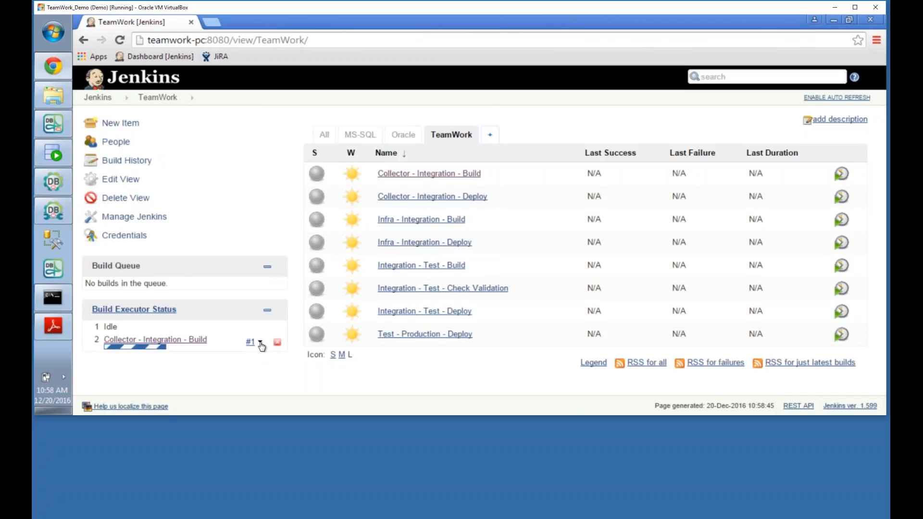
left_click(260, 343)
left_click(307, 386)
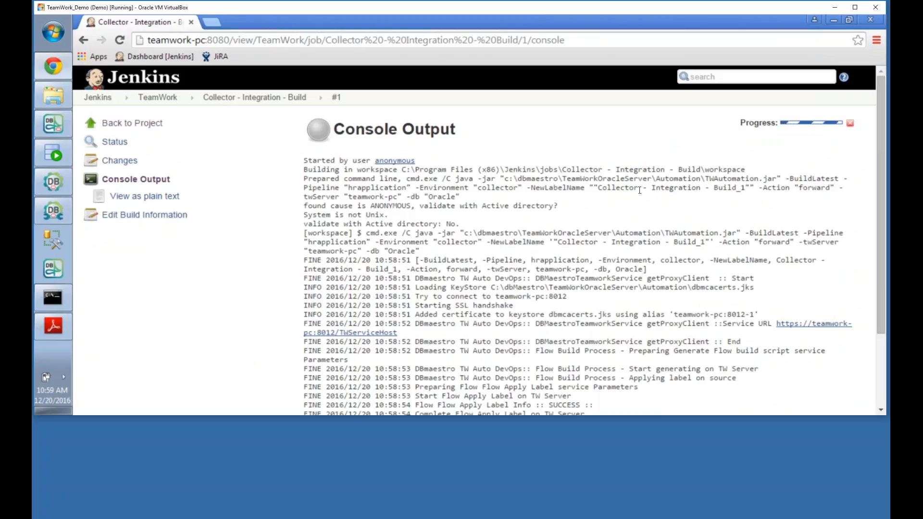
left_click_drag(599, 190, 751, 188)
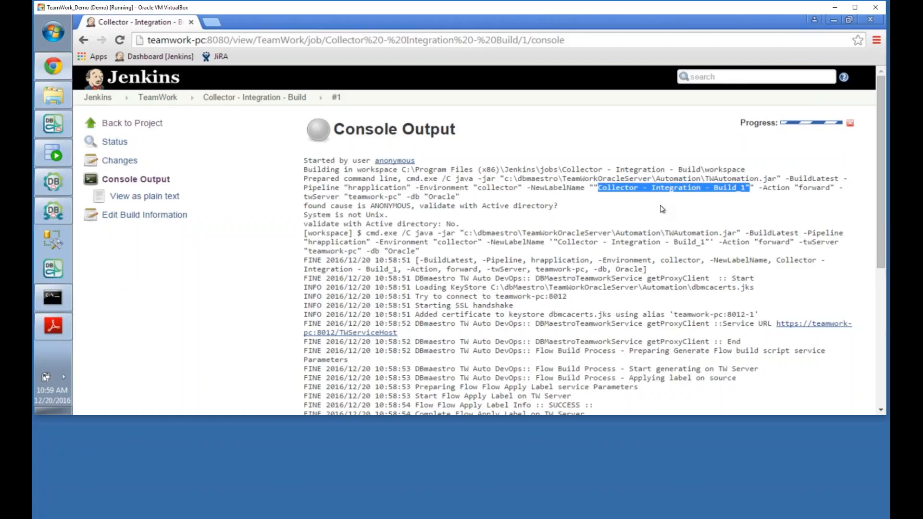
scroll(581, 205, "down", 1)
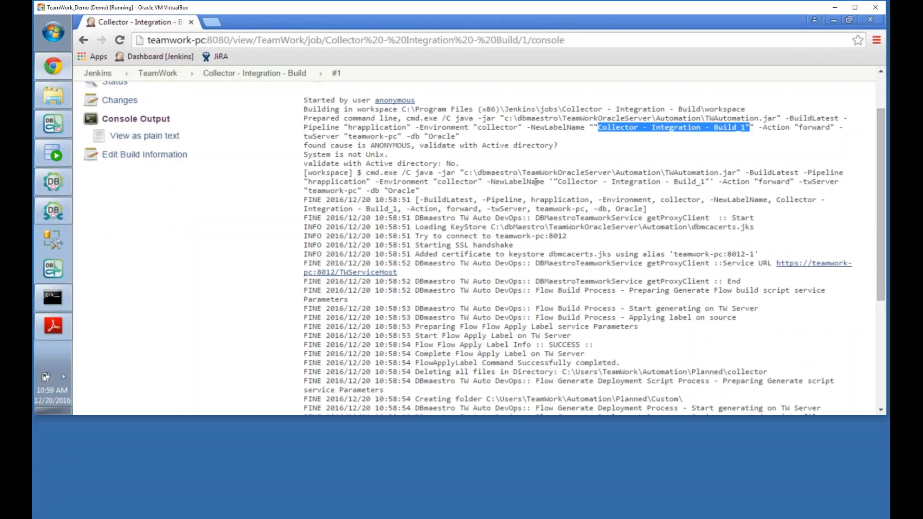
left_click_drag(557, 181, 708, 181)
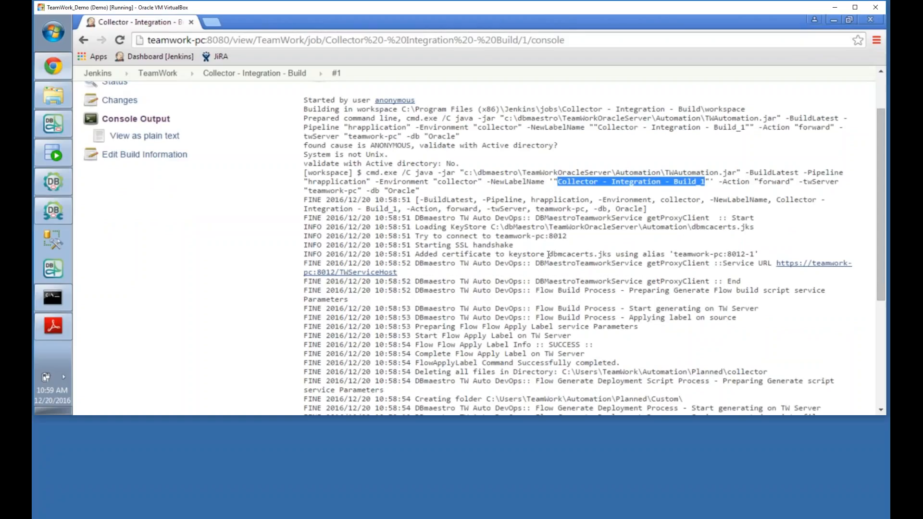
left_click_drag(549, 255, 613, 252)
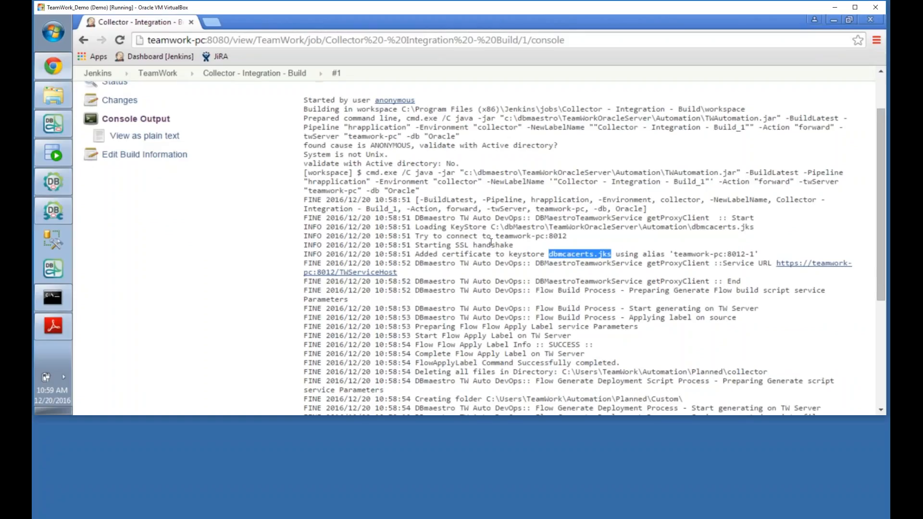
scroll(491, 243, "down", 1)
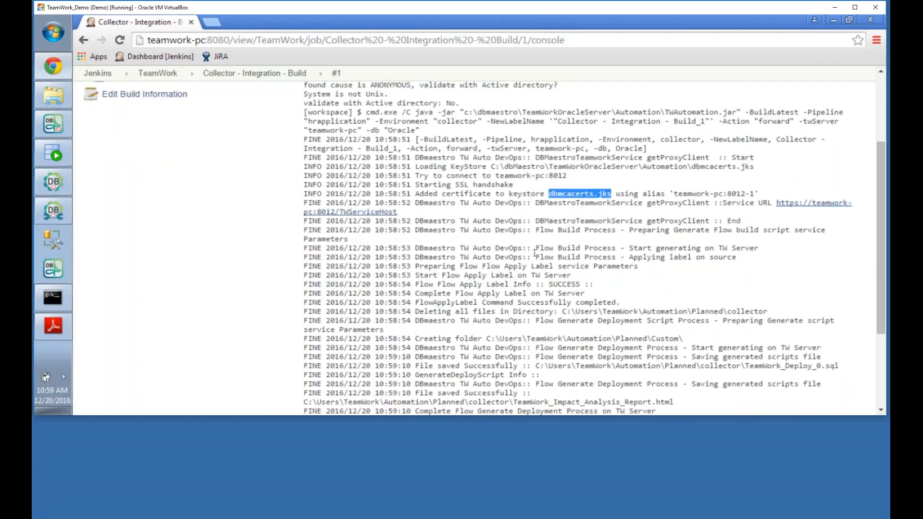
scroll(476, 241, "down", 1)
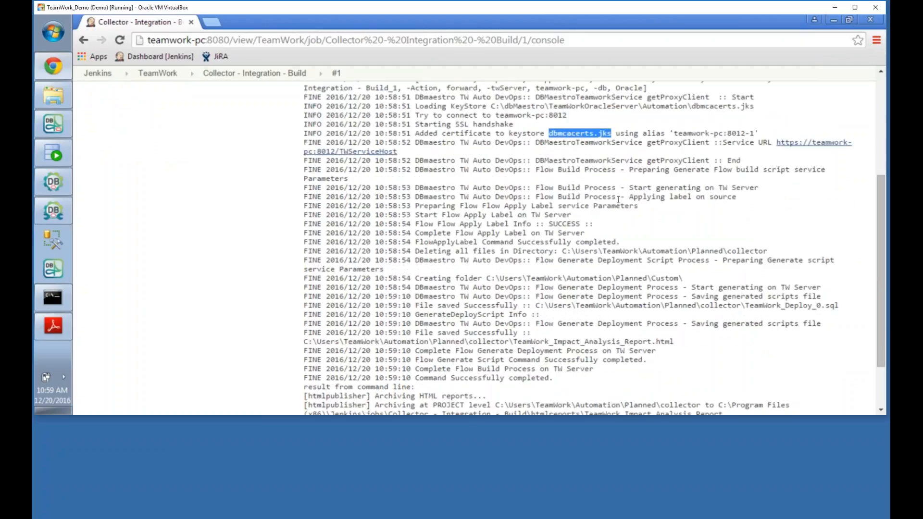
scroll(461, 225, "down", 1)
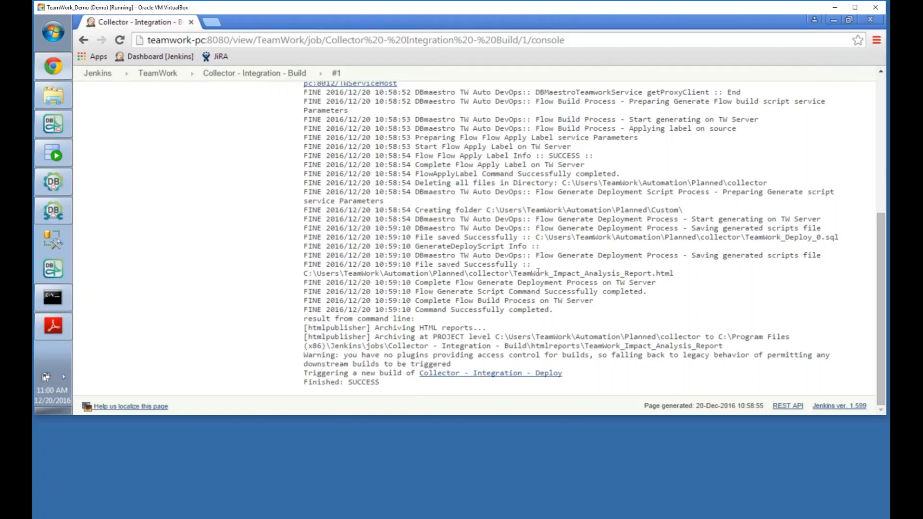
left_click_drag(513, 274, 678, 273)
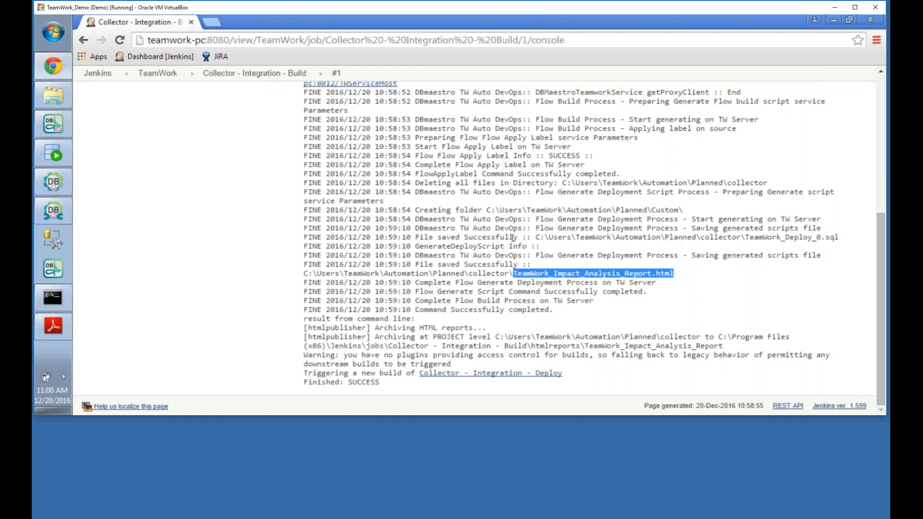
left_click_drag(536, 238, 842, 238)
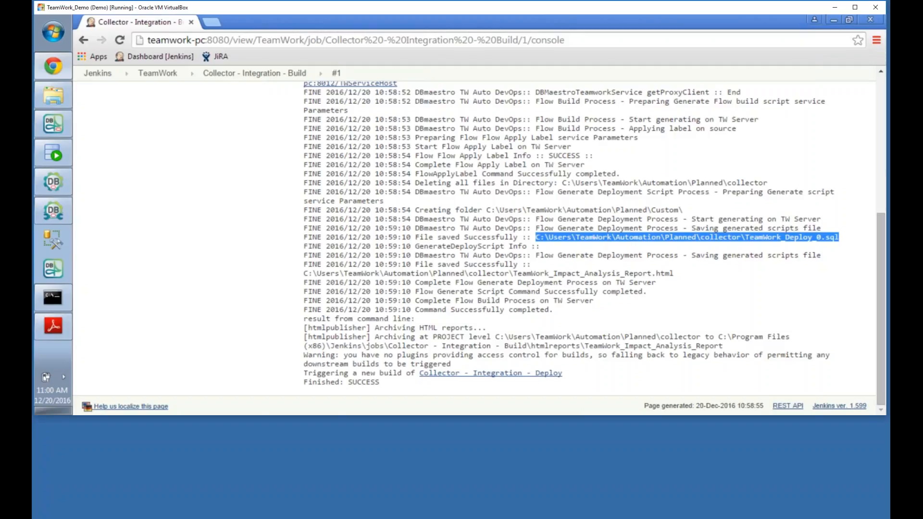
Step: Enable auto refresh on the TeamWork view and show Collector - Integration - Deploy build #1's console output
left_click(158, 73)
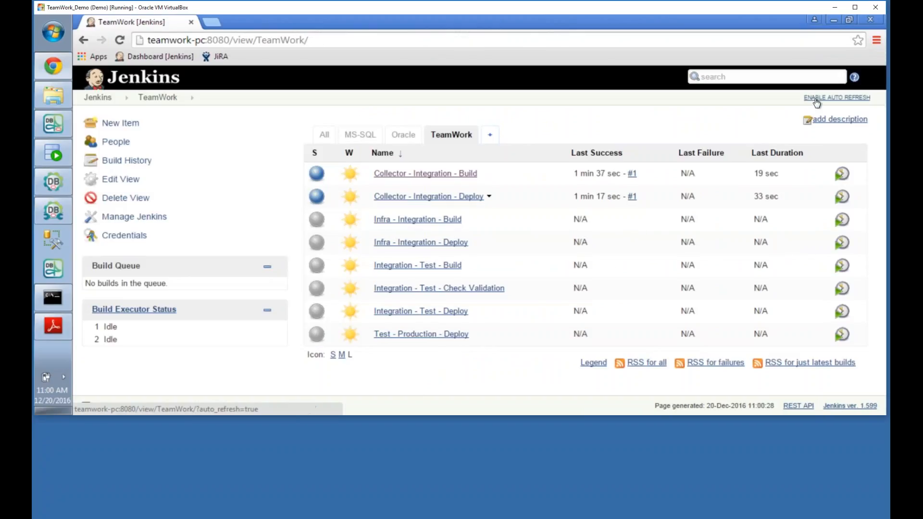
left_click(816, 98)
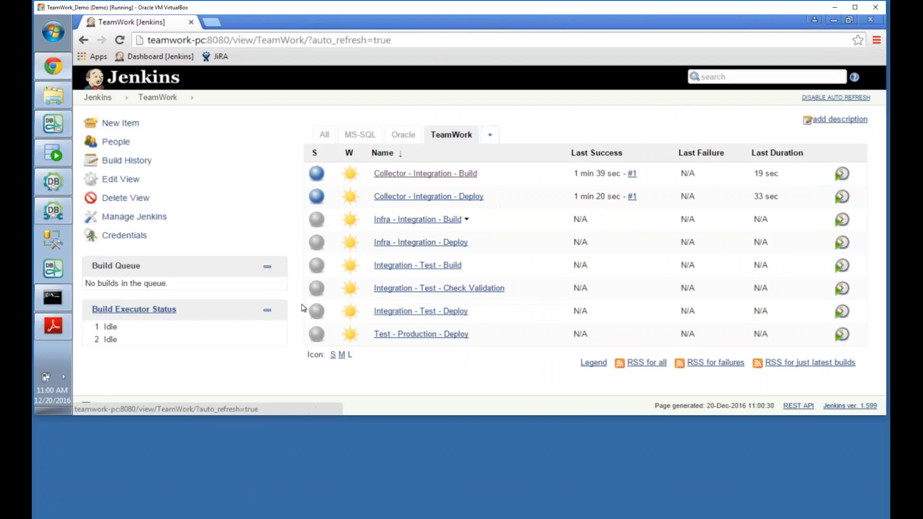
left_click(461, 197)
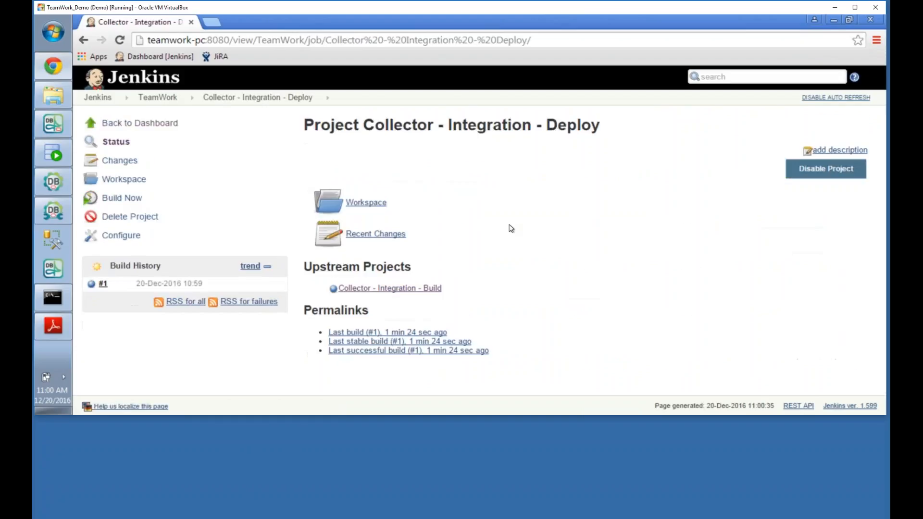
left_click(209, 287)
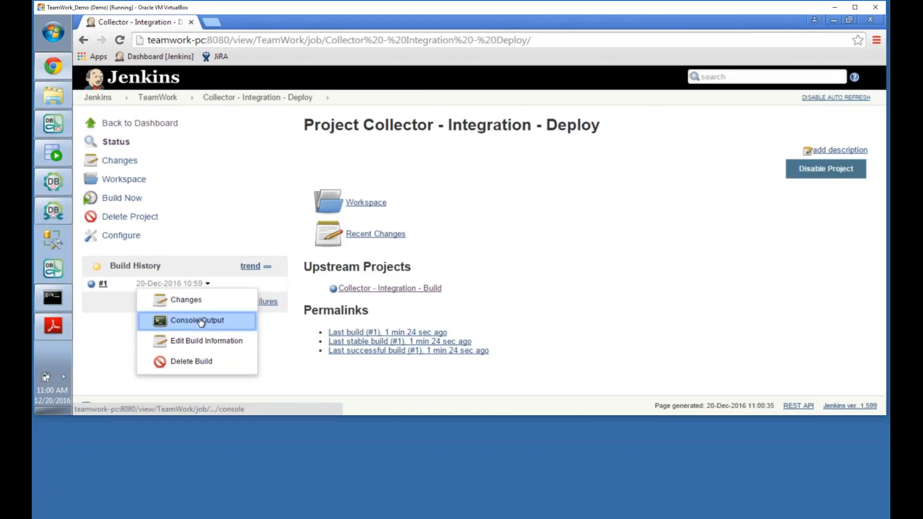
left_click(199, 320)
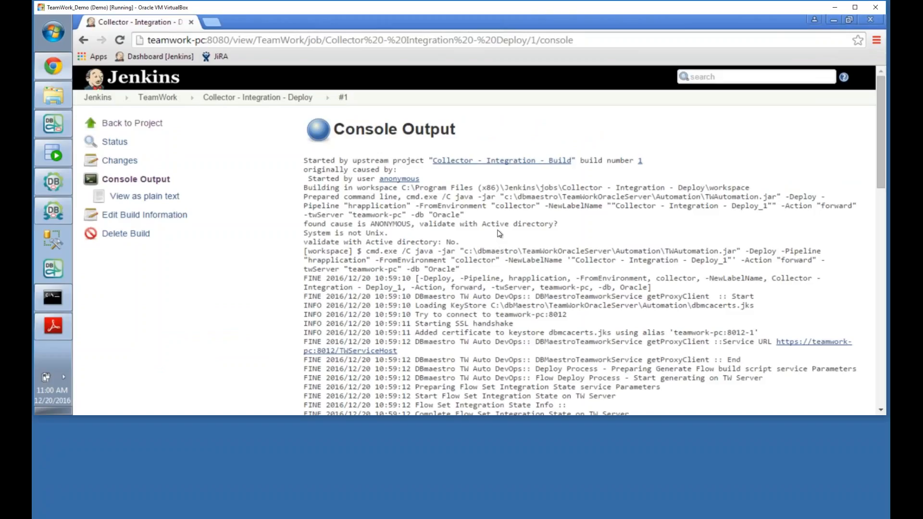
scroll(504, 203, "down", 1)
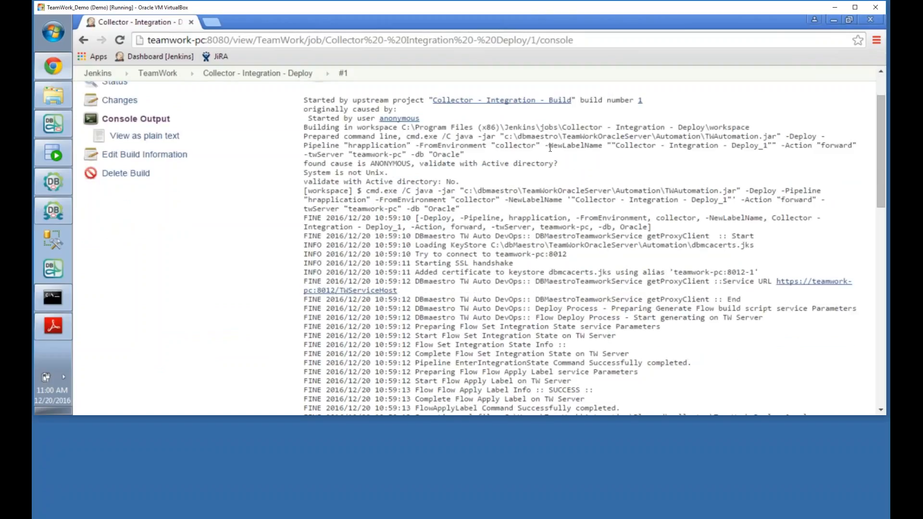
scroll(551, 157, "down", 1)
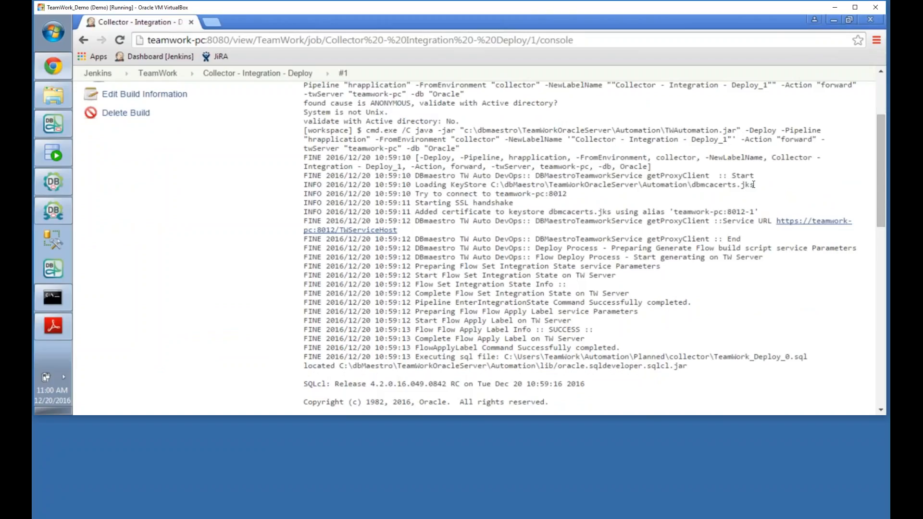
scroll(538, 193, "down", 1)
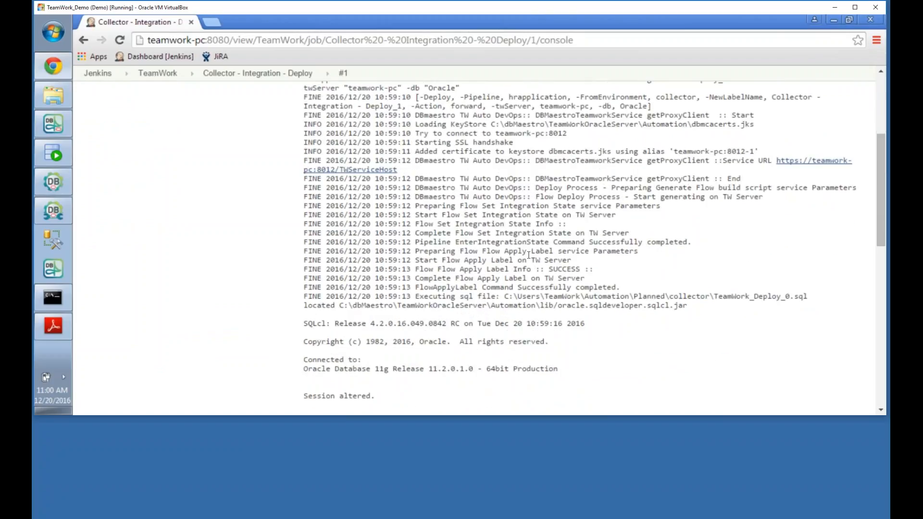
scroll(524, 261, "down", 1)
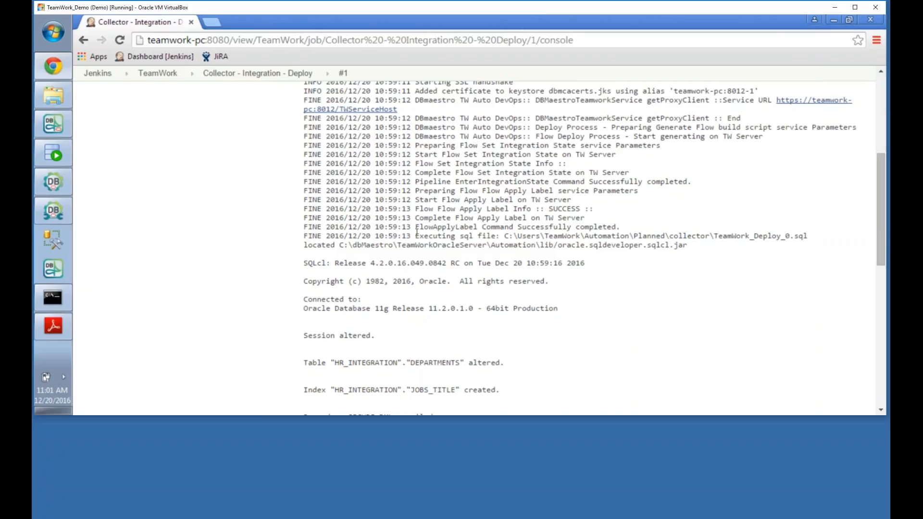
left_click_drag(411, 236, 812, 235)
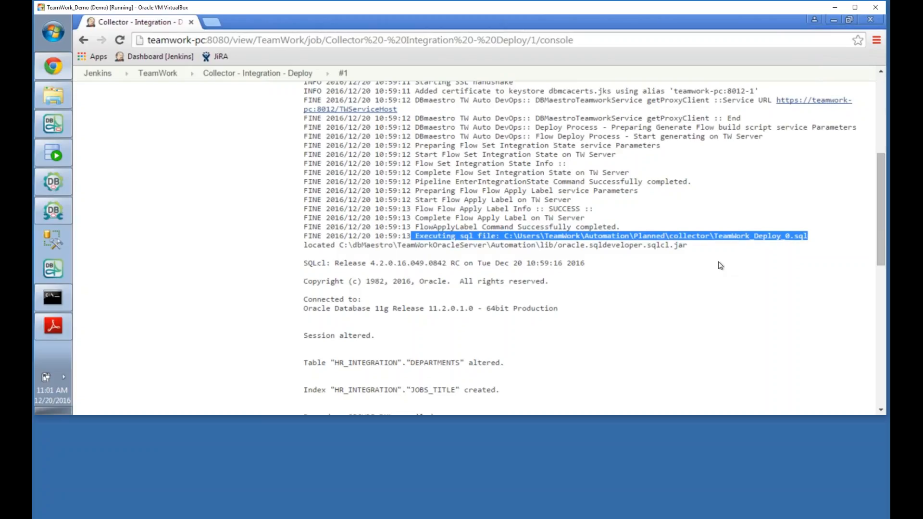
scroll(720, 265, "down", 2)
scroll(298, 284, "down", 2)
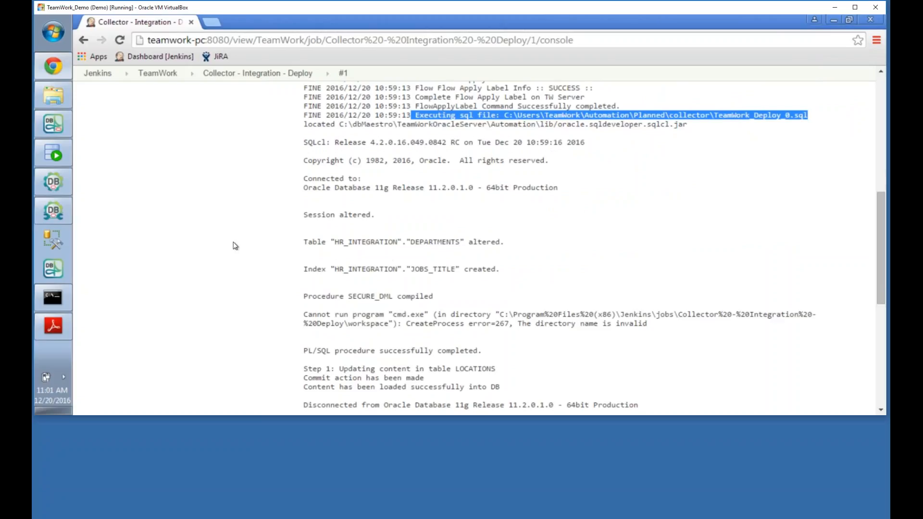
scroll(275, 246, "down", 3)
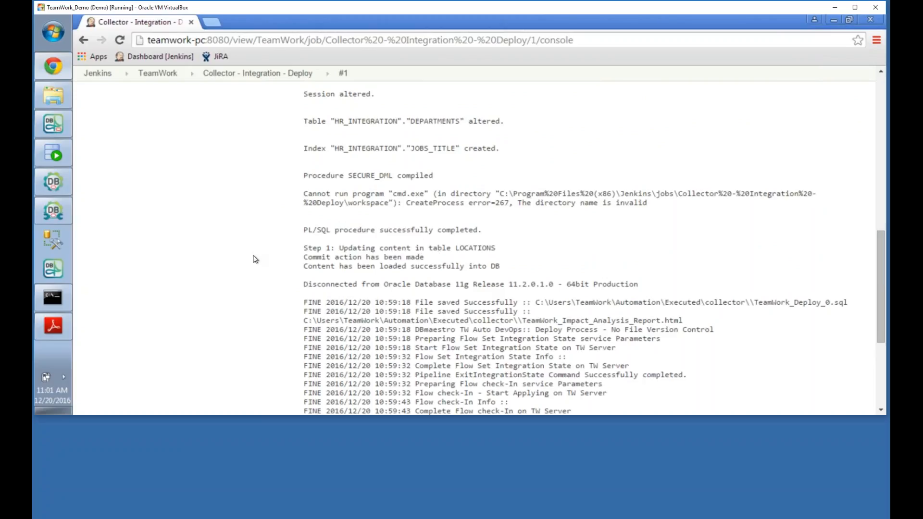
scroll(250, 251, "down", 3)
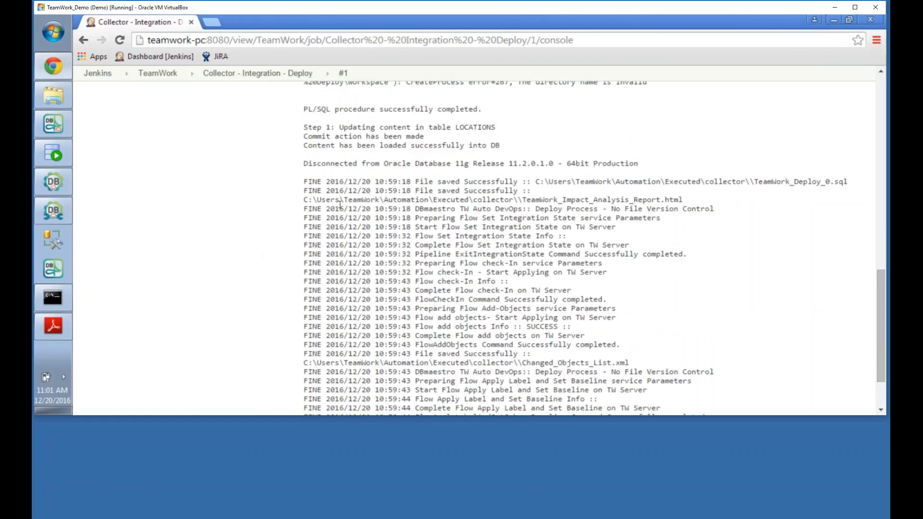
Step: Check the saved impact analysis report and Changed_Objects_List paths and Finished: SUCCESS, then return to TeamWork
left_click_drag(305, 199, 688, 201)
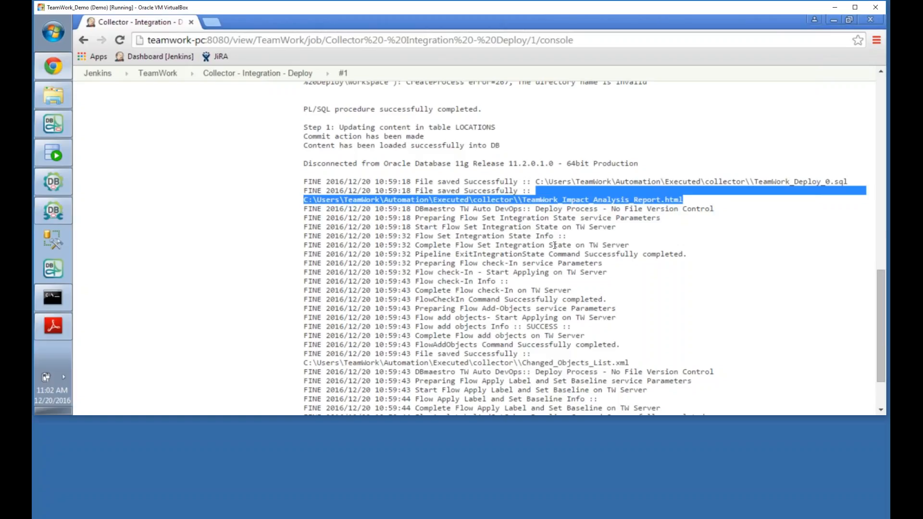
scroll(555, 245, "down", 3)
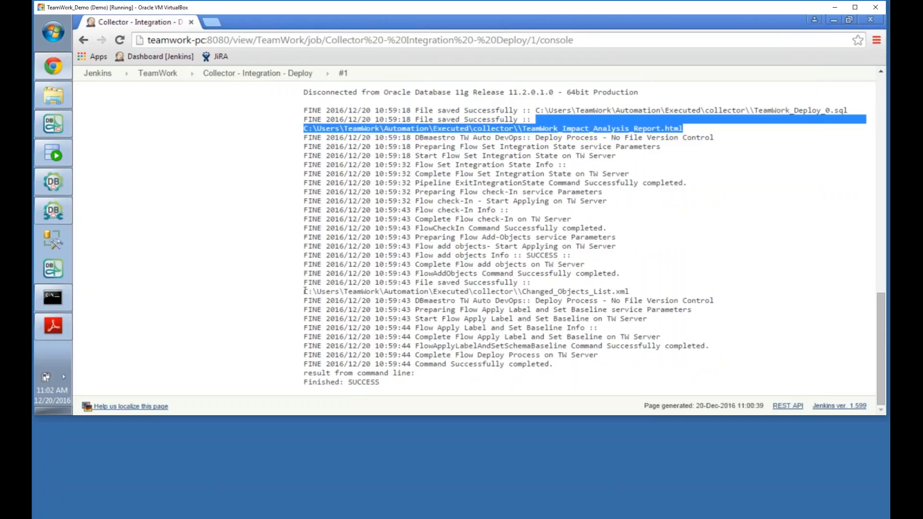
left_click_drag(304, 292, 630, 291)
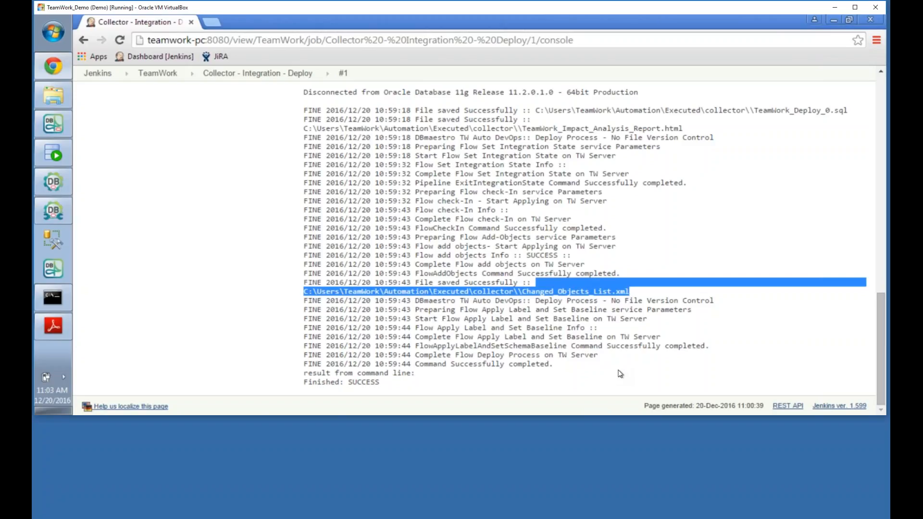
left_click(158, 73)
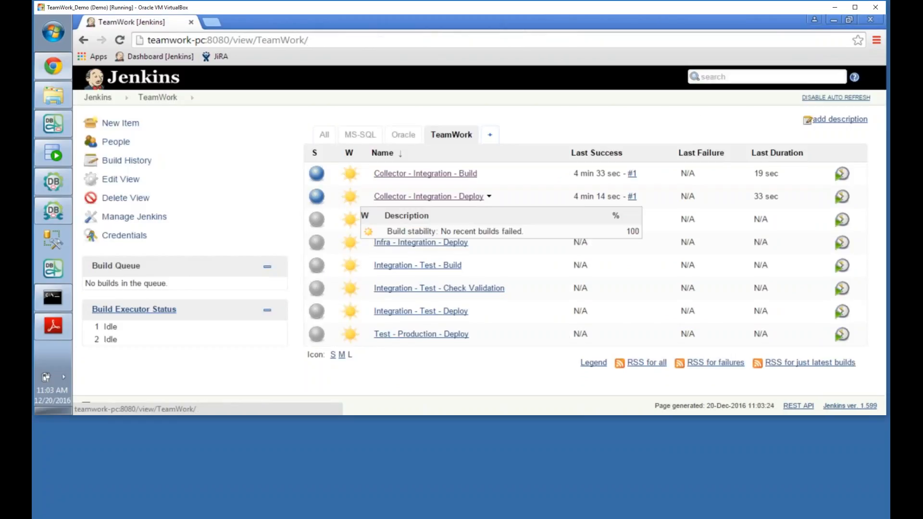
Step: Show the revision history of the HR_INTEGRATION DEPARTMENTS table in SQL Developer
left_click(52, 153)
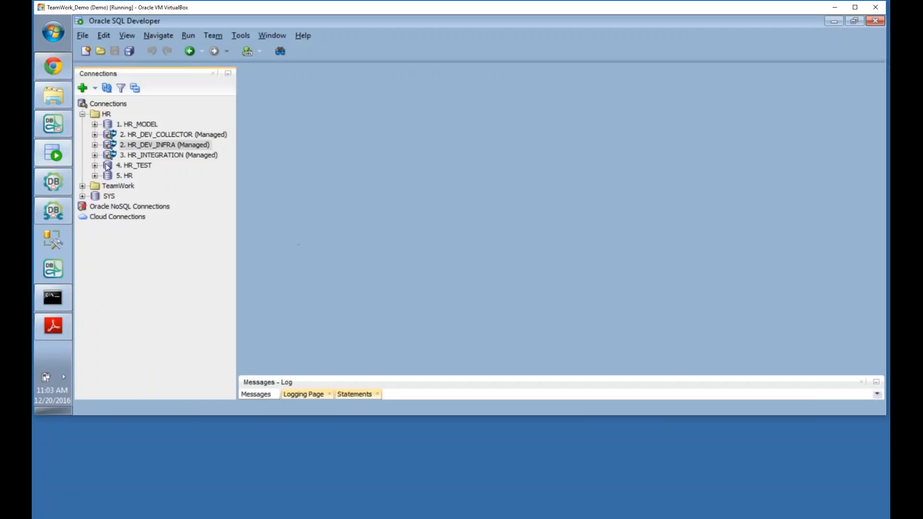
left_click(95, 155)
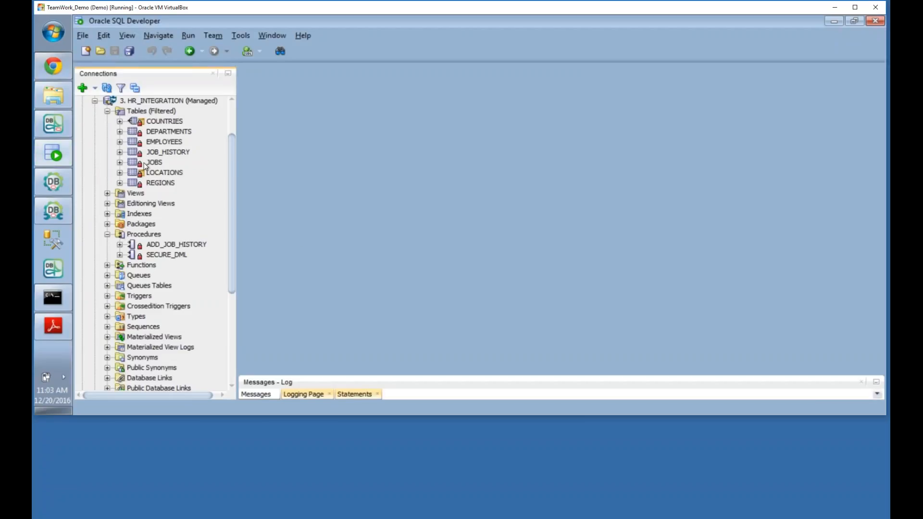
left_click(171, 133)
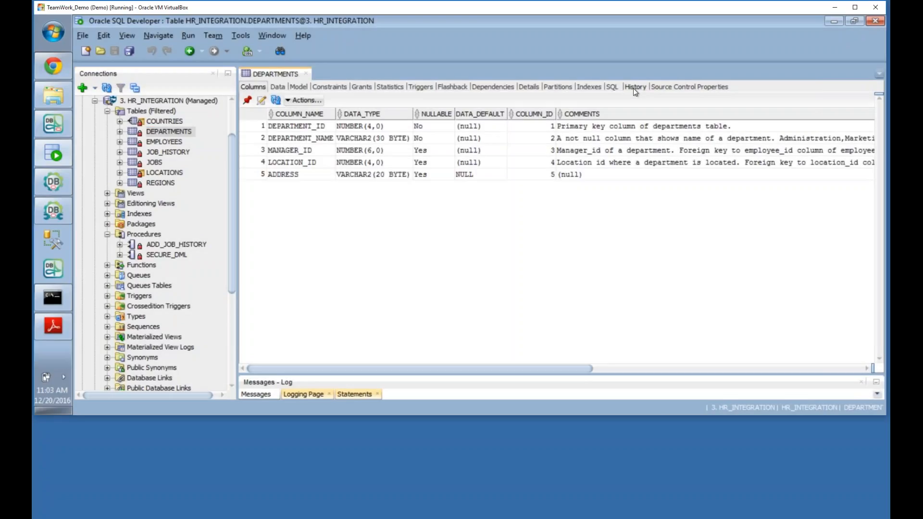
left_click(634, 87)
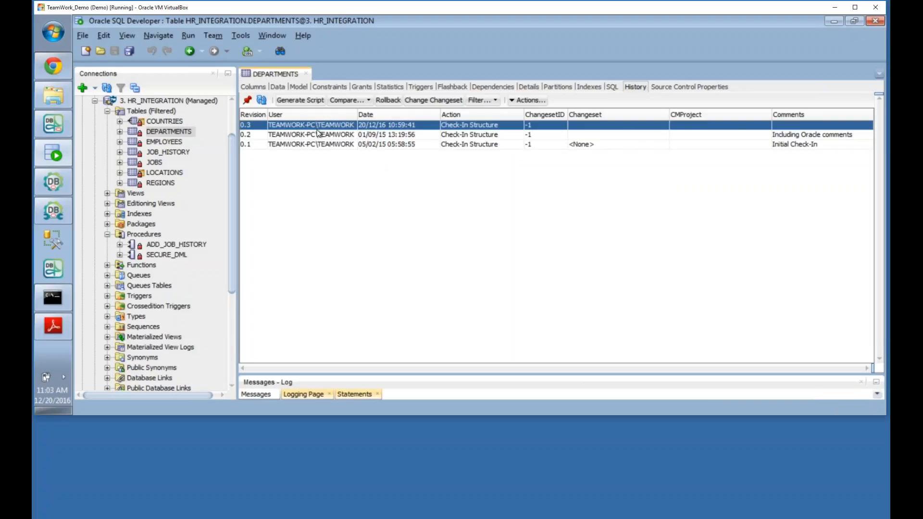
Step: Show the SECURE_DML procedure's revision history, including check-out events
left_click(167, 255)
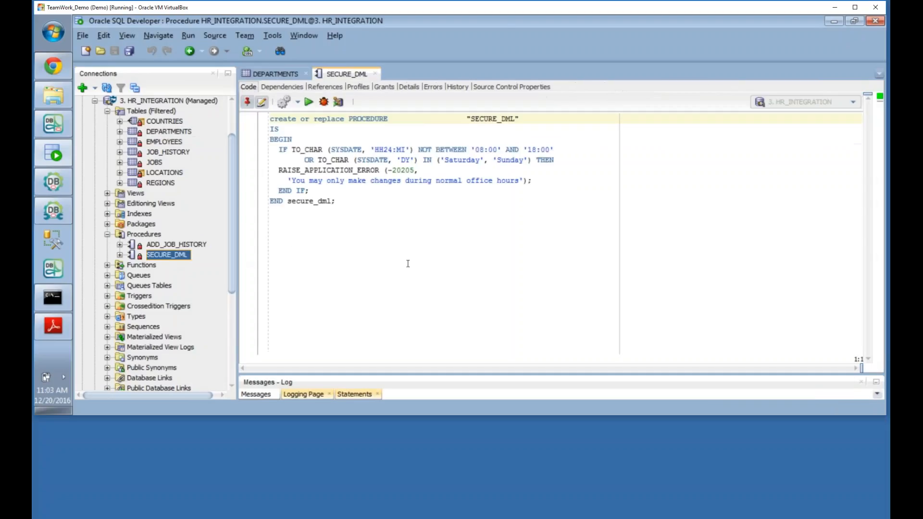
left_click(454, 88)
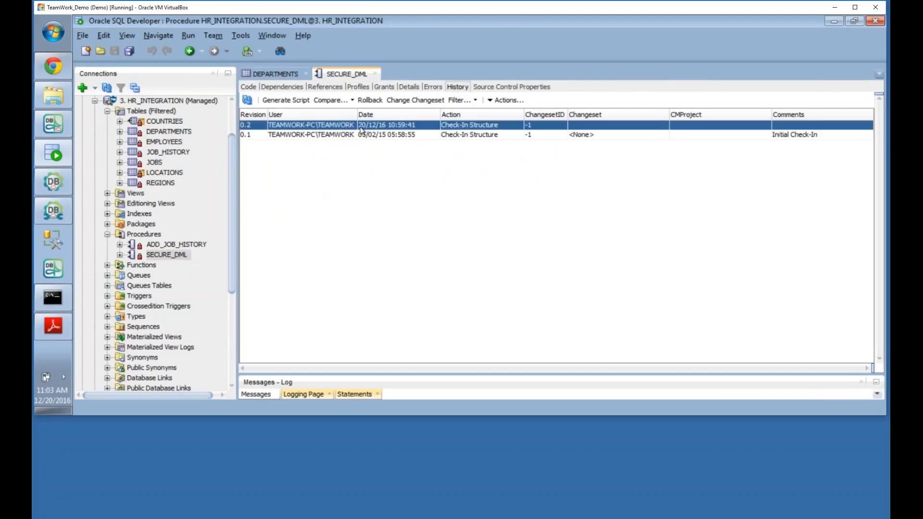
left_click(473, 101)
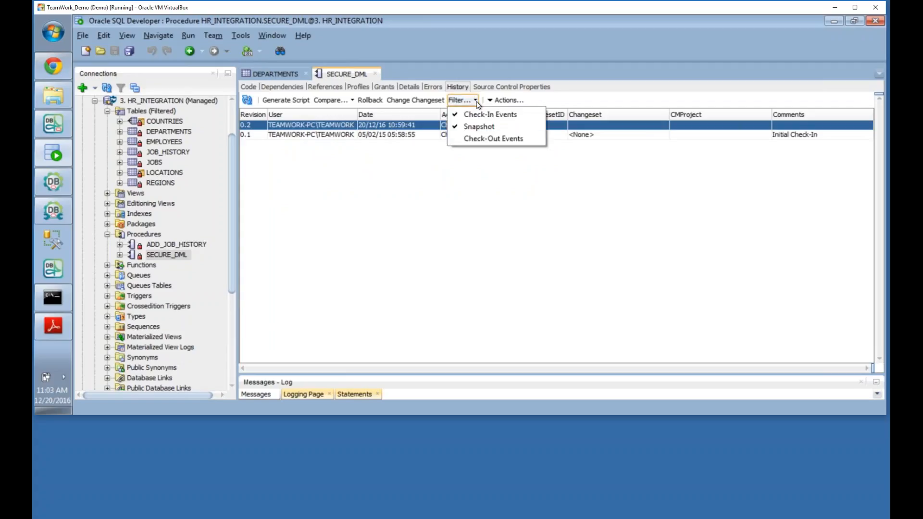
left_click(471, 140)
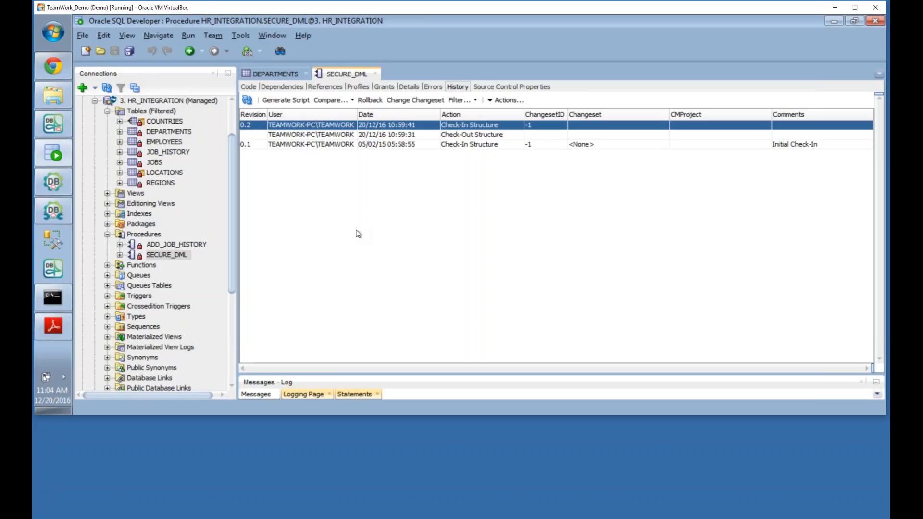
Step: Open the LOCATIONS table's revision history
left_click(53, 65)
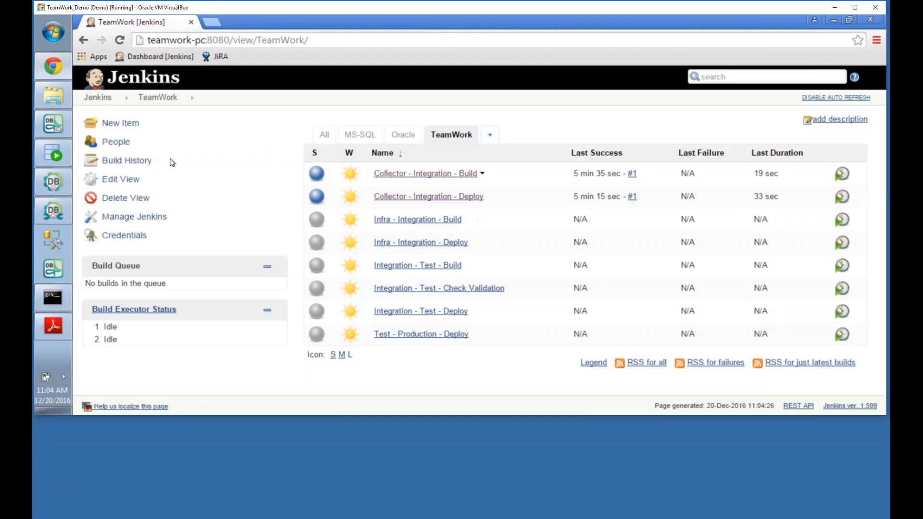
left_click(56, 128)
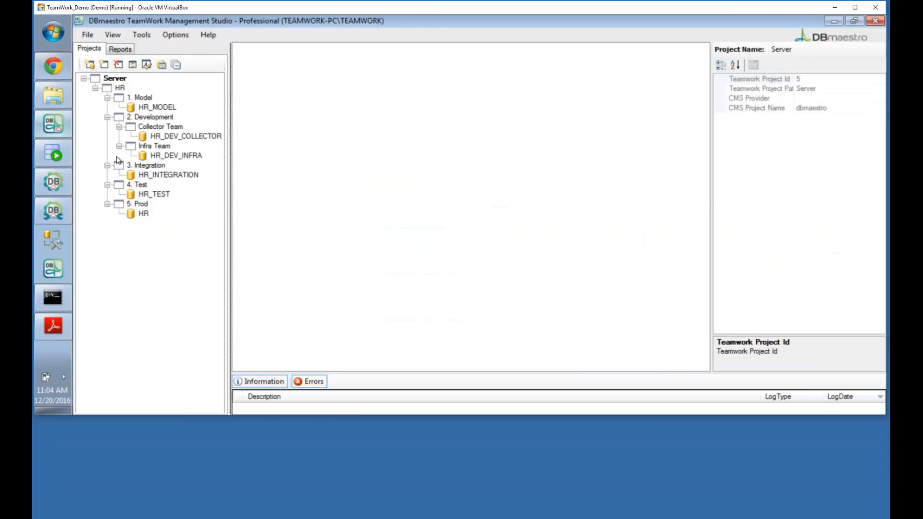
left_click(61, 160)
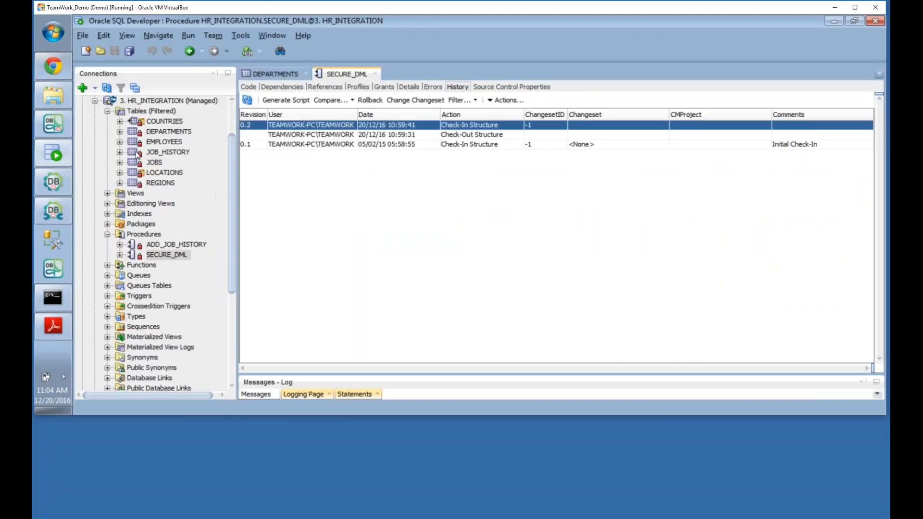
left_click(169, 174)
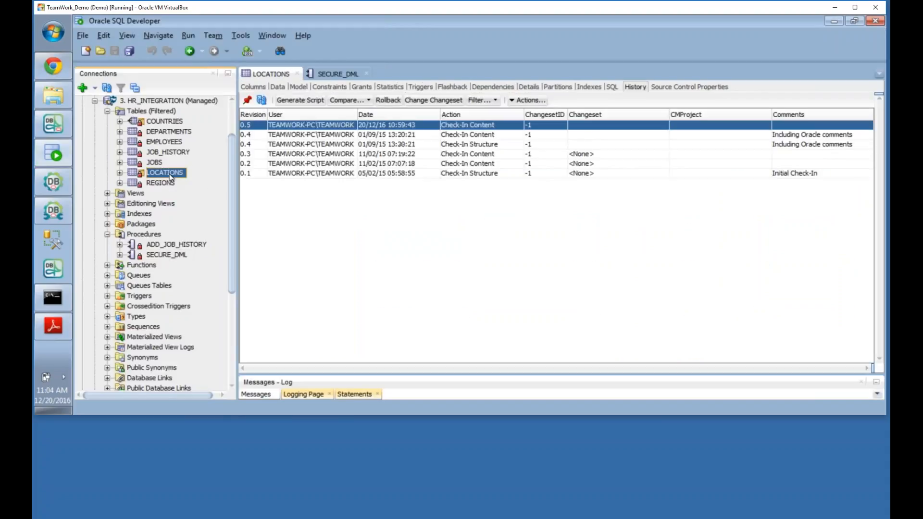
Step: Compare LOCATIONS revisions 0.5 and 0.4 to expose location 1300's postal code change, then return to Jenkins
left_click(279, 87)
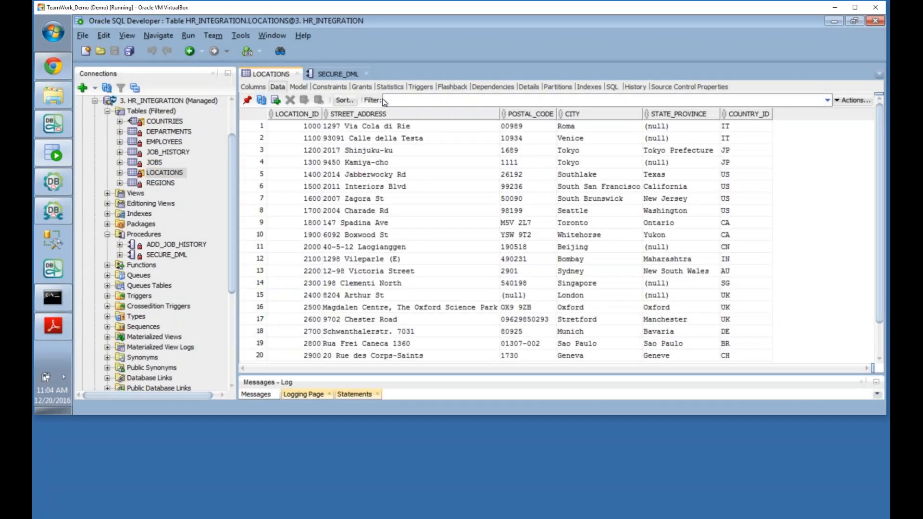
left_click(635, 87)
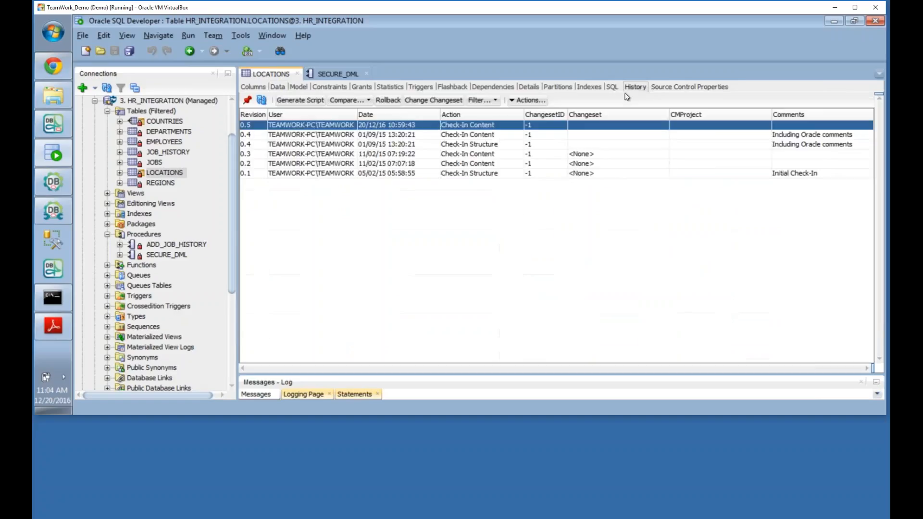
left_click(316, 136, "ctrl")
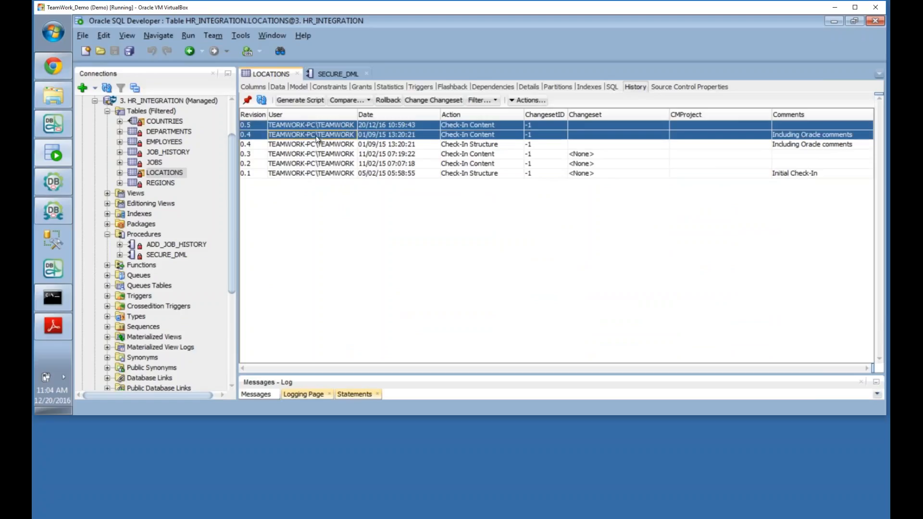
left_click(347, 100)
left_click(368, 127)
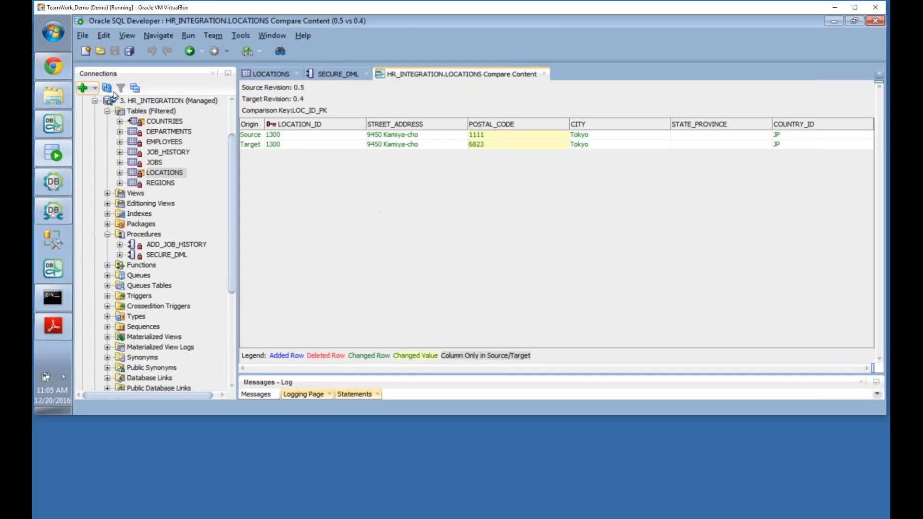
left_click(57, 71)
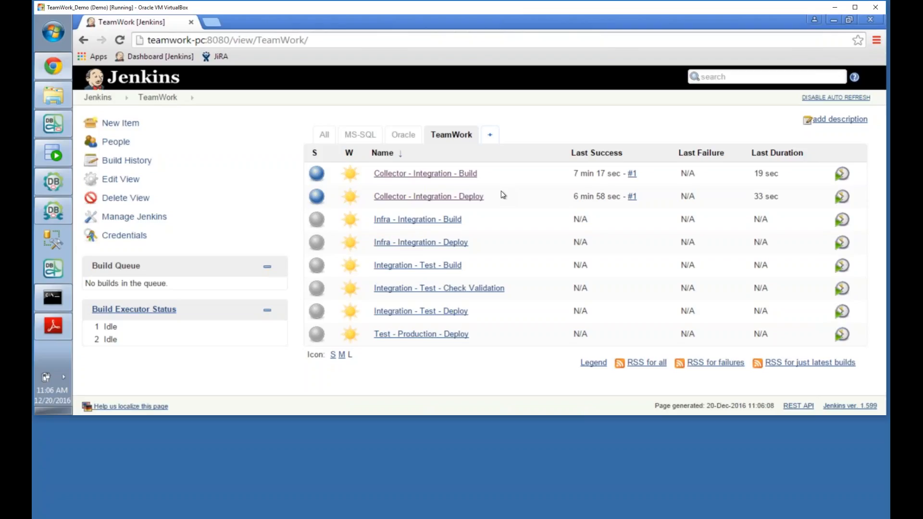
Step: Disable Jenkins auto refresh and open the Collector - Integration - Build job's configuration
left_click(813, 98)
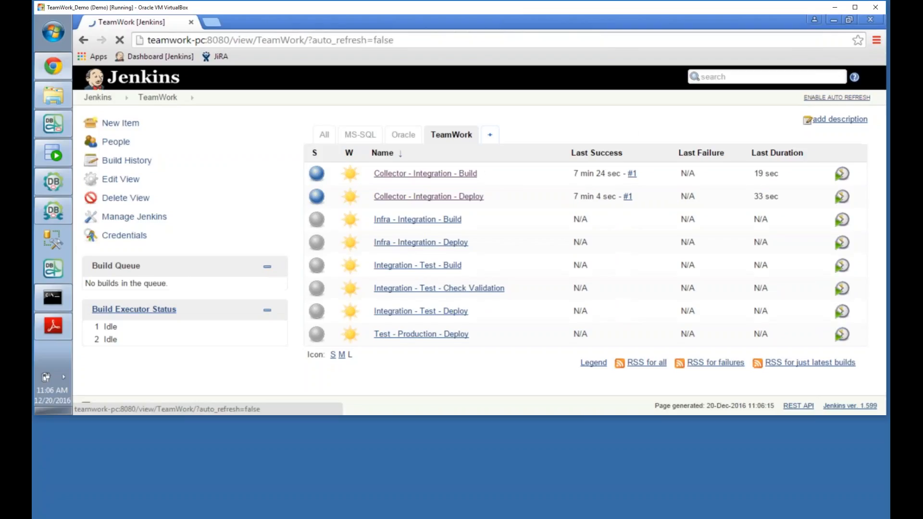
mouse_move(484, 178)
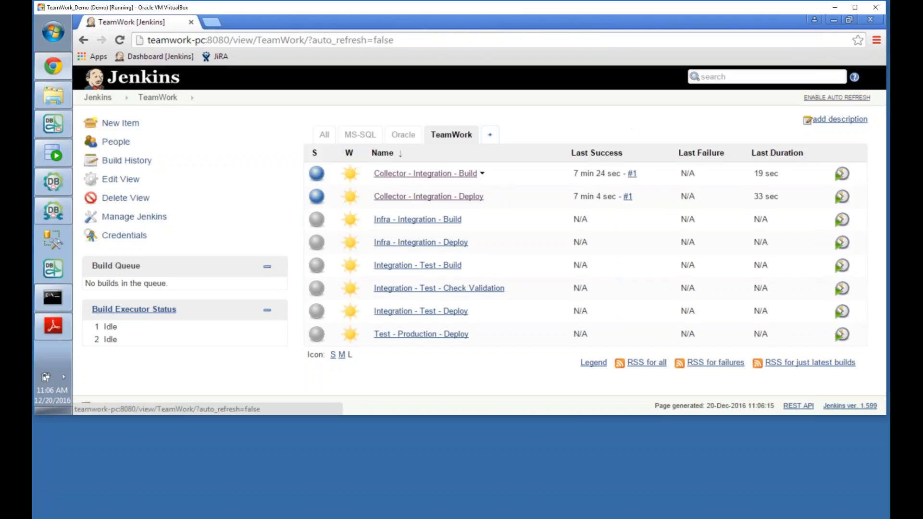
left_click(483, 174)
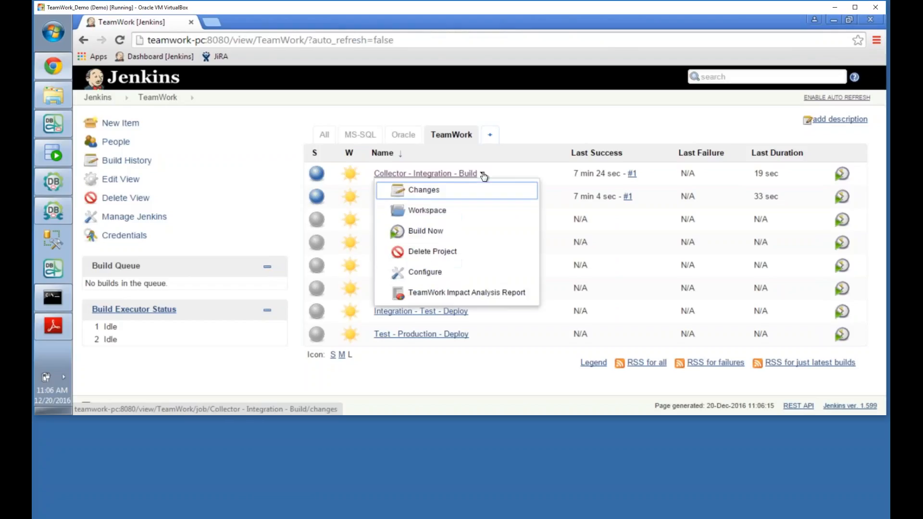
left_click(425, 272)
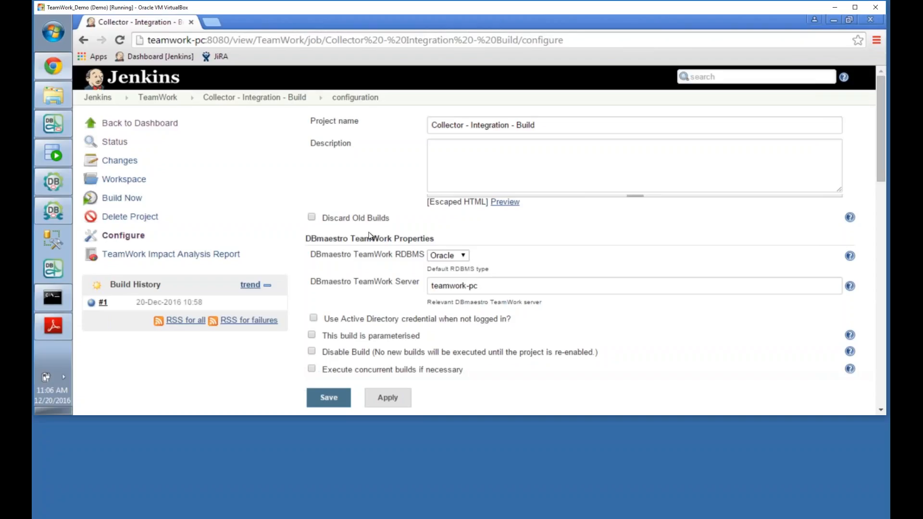
Step: Scroll through its DBmaestro TeamWork properties (RDBMS Oracle, server teamwork-pc) and build settings
scroll(369, 235, "down", 4)
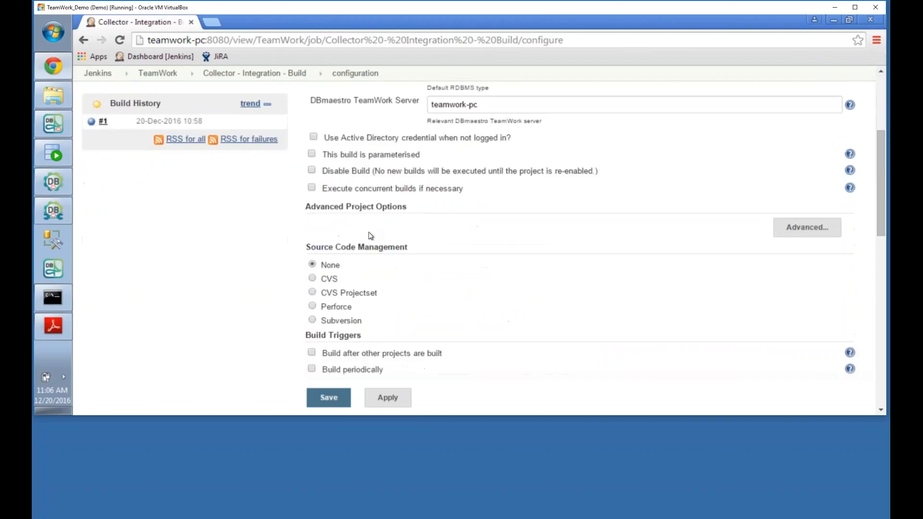
scroll(370, 235, "down", 5)
scroll(370, 231, "up", 10)
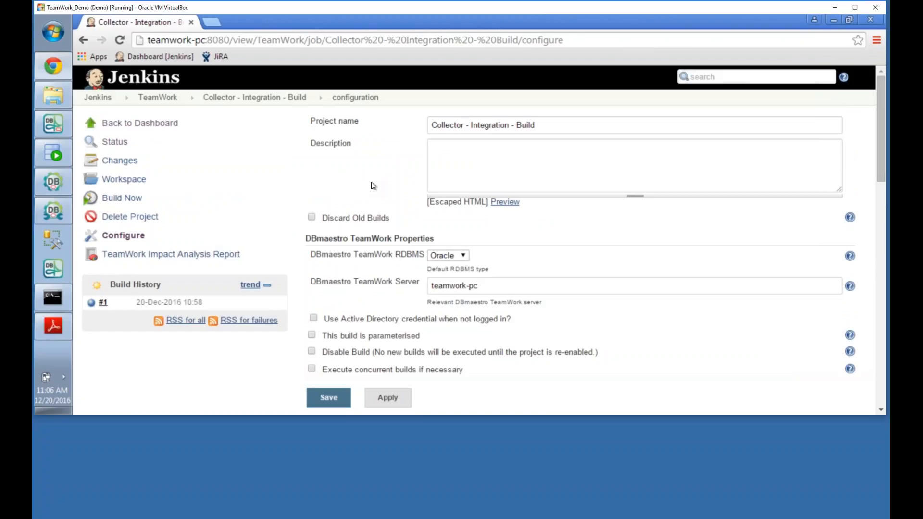
left_click(52, 124)
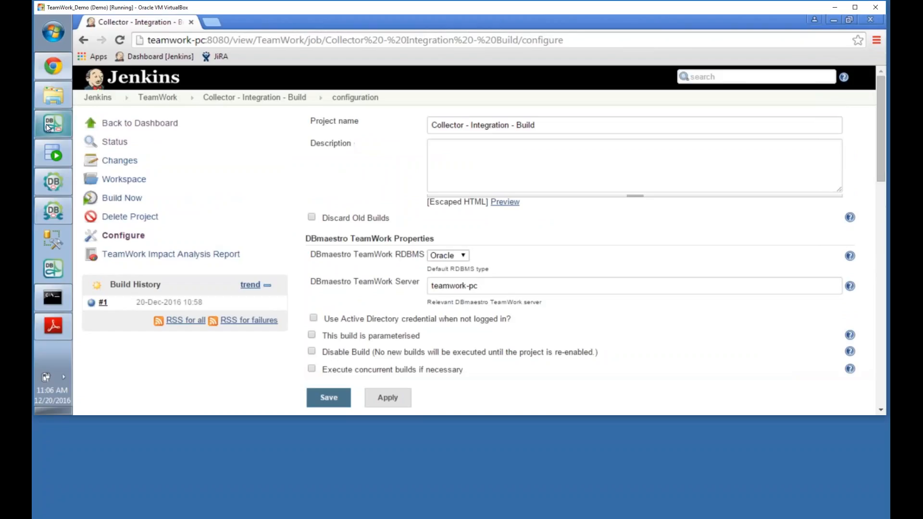
Step: Check the Security Mode page of Administration Settings, where Enable Security Mode is unchecked
left_click(176, 37)
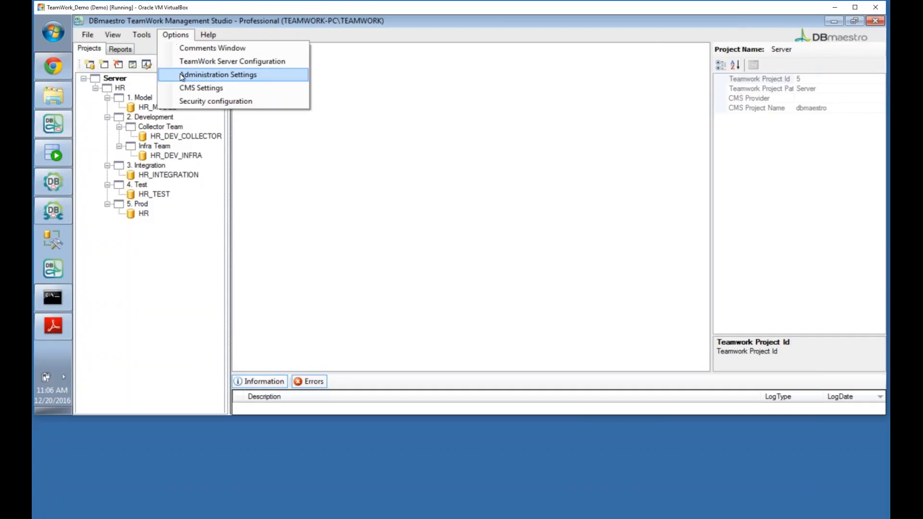
left_click(218, 75)
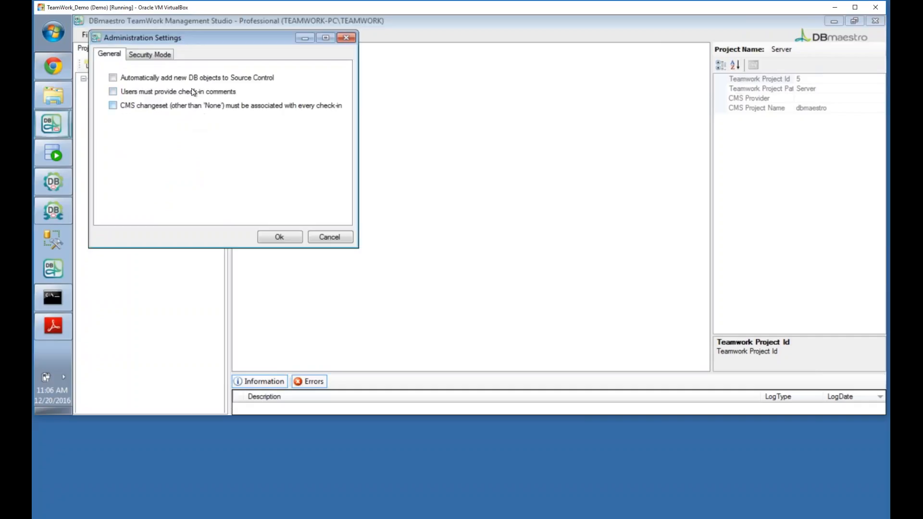
left_click(150, 54)
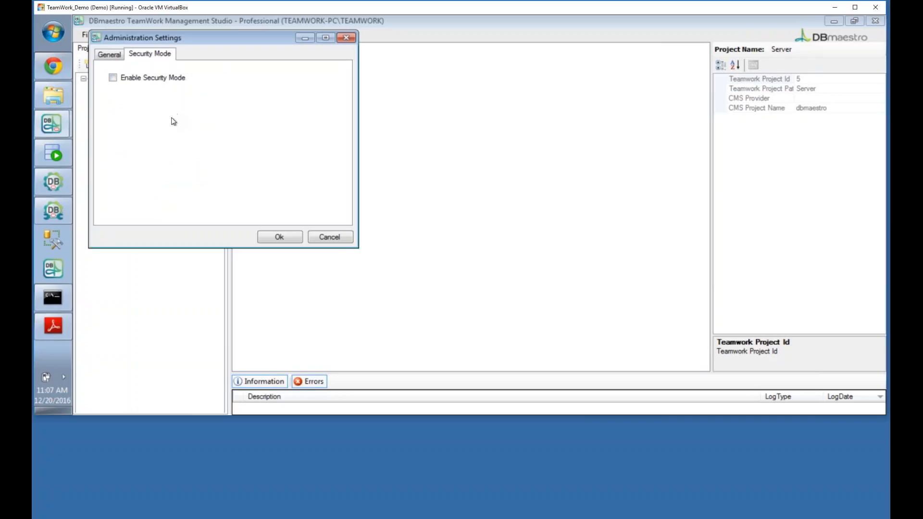
left_click_drag(221, 44, 313, 77)
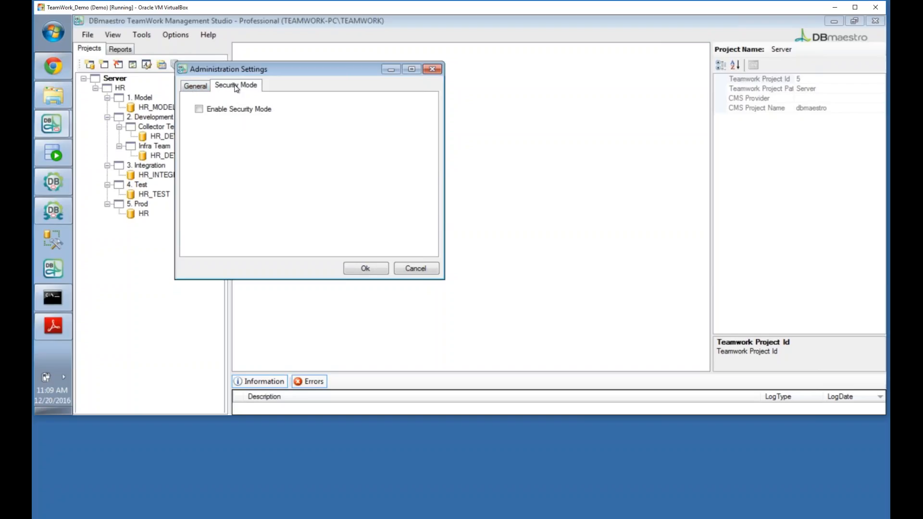
Step: Cancel Administration Settings and open the Security Configuration Manager for the server roles
left_click(411, 267)
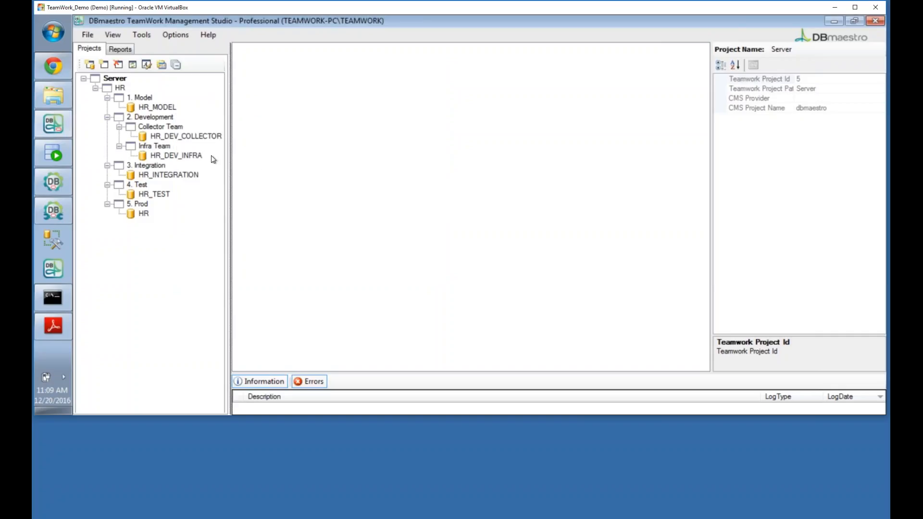
left_click(176, 35)
left_click(190, 102)
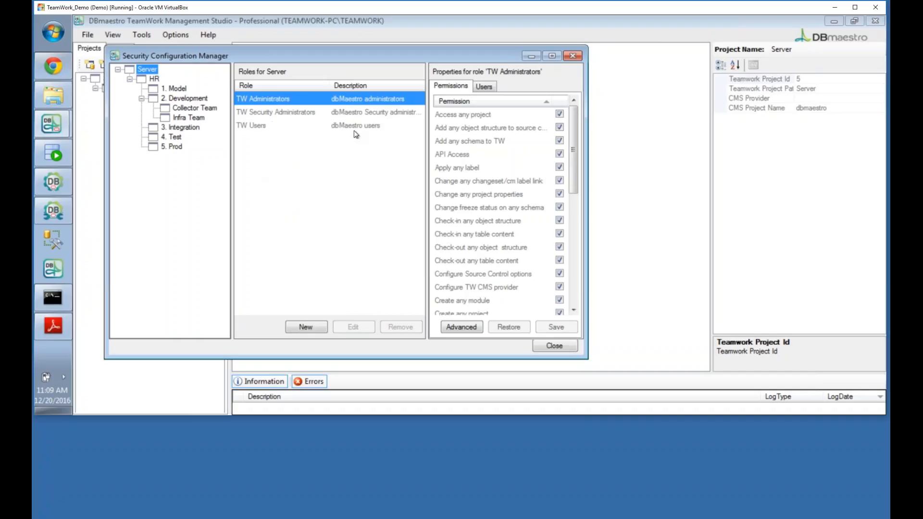
Step: List users of TW Administrators, TW Users and TW Security Administrators: none for TW Users, one each otherwise
left_click(483, 86)
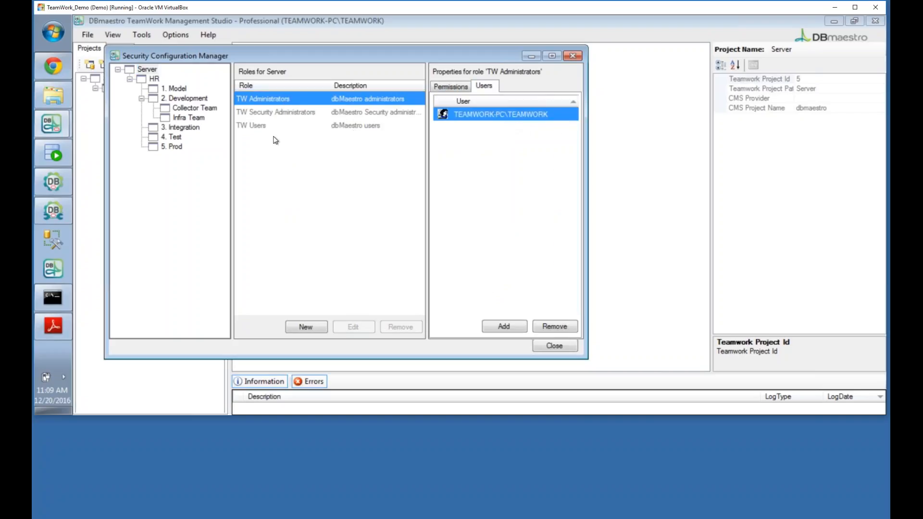
left_click(258, 126)
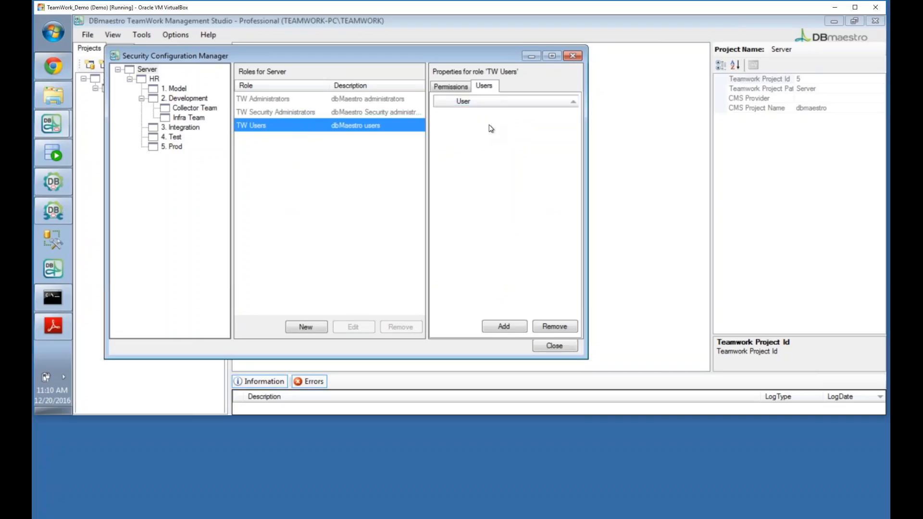
left_click(284, 111)
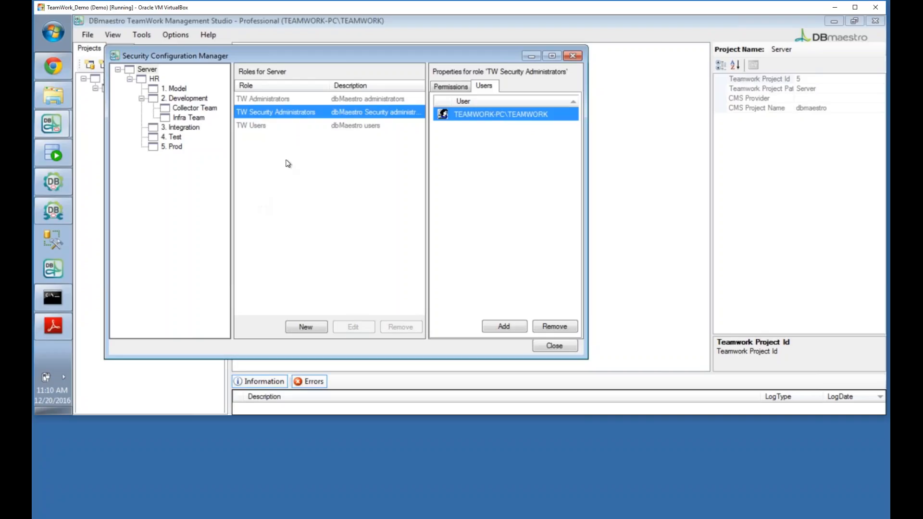
Step: Display TW Users' permissions, a partial set lacking API Access and freeze-status changes
left_click(260, 130)
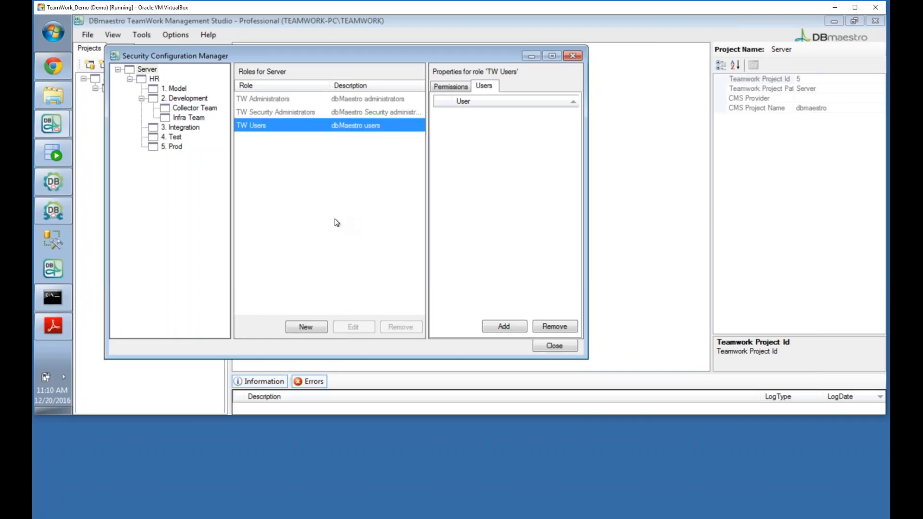
left_click(457, 85)
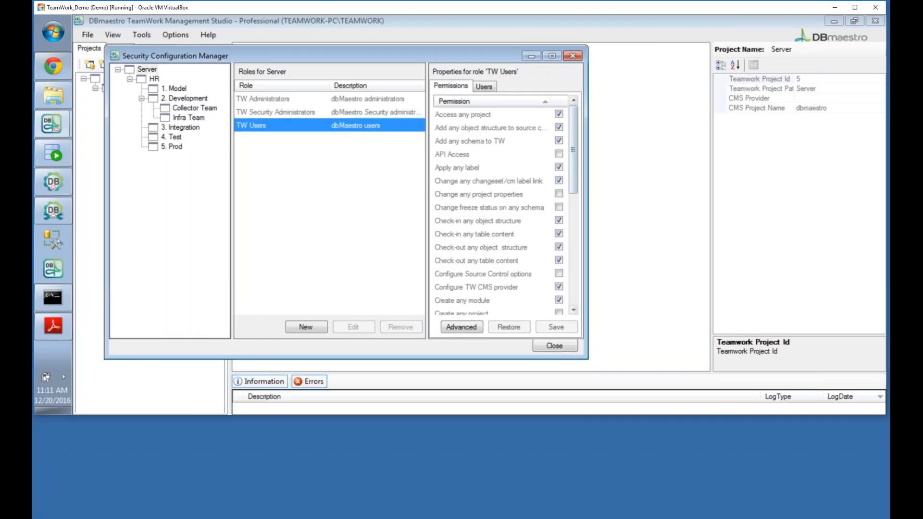
Step: Scroll through TW Users' full Advanced permission list, then close the Security Configuration Manager
left_click_drag(576, 194, 577, 315)
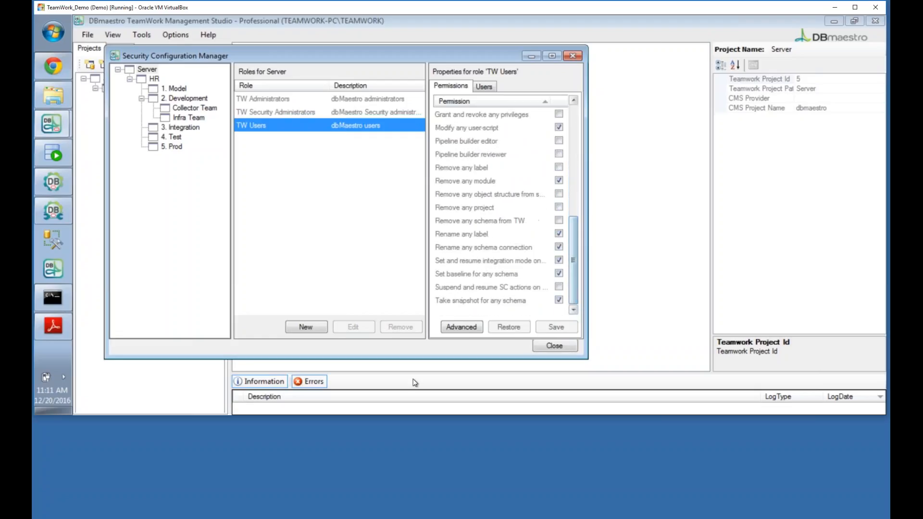
left_click(455, 331)
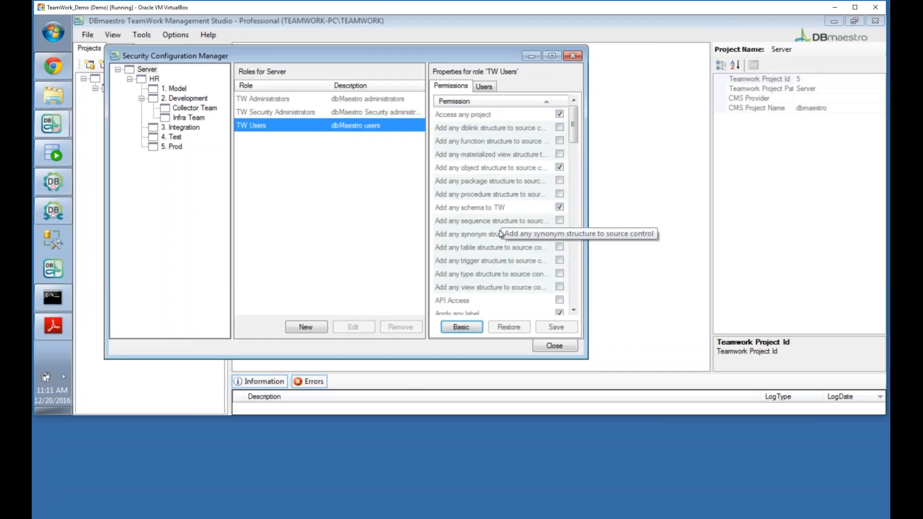
left_click_drag(573, 125, 540, 287)
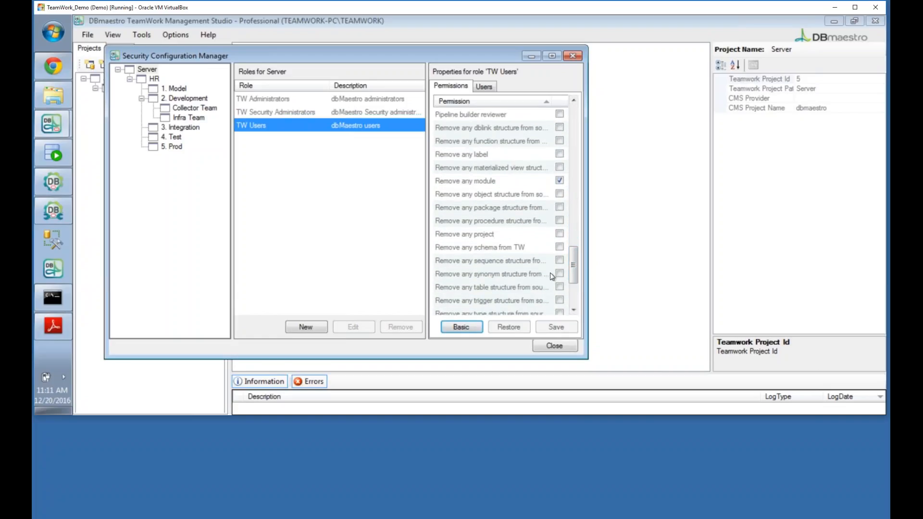
left_click_drag(575, 287, 566, 305)
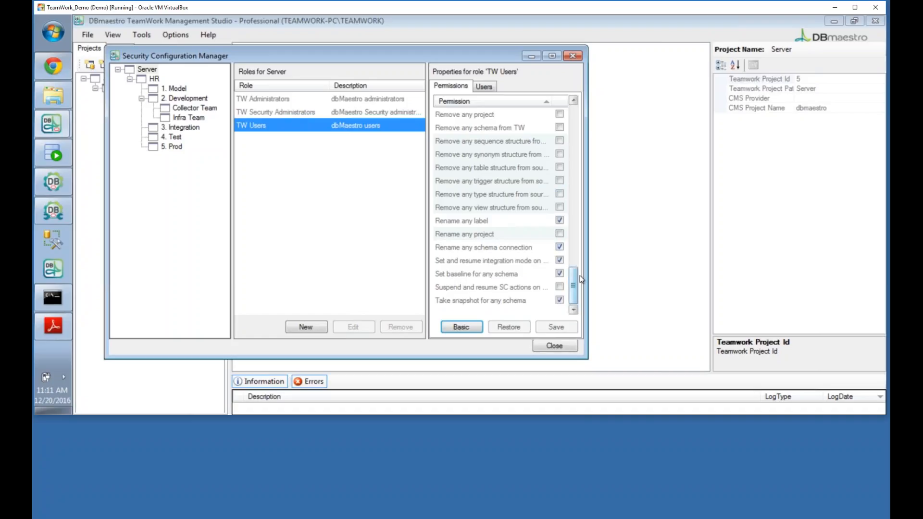
left_click_drag(574, 277, 573, 120)
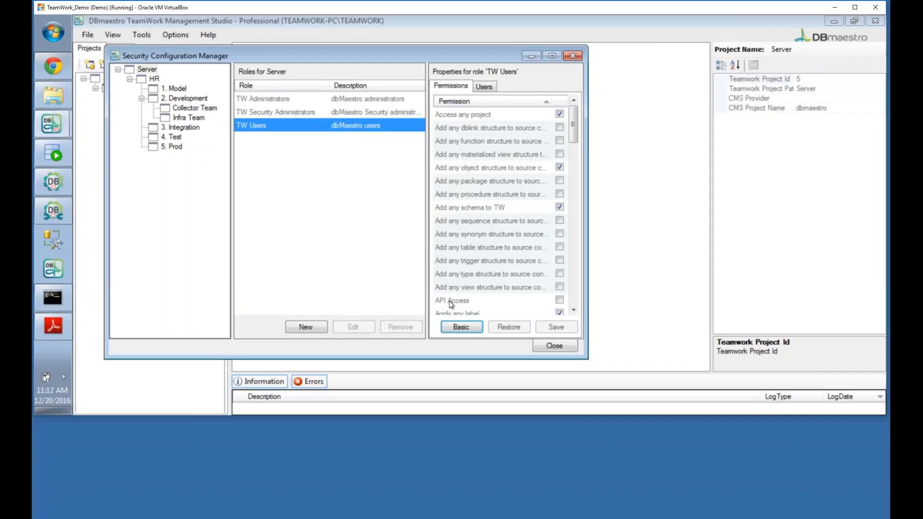
left_click(554, 346)
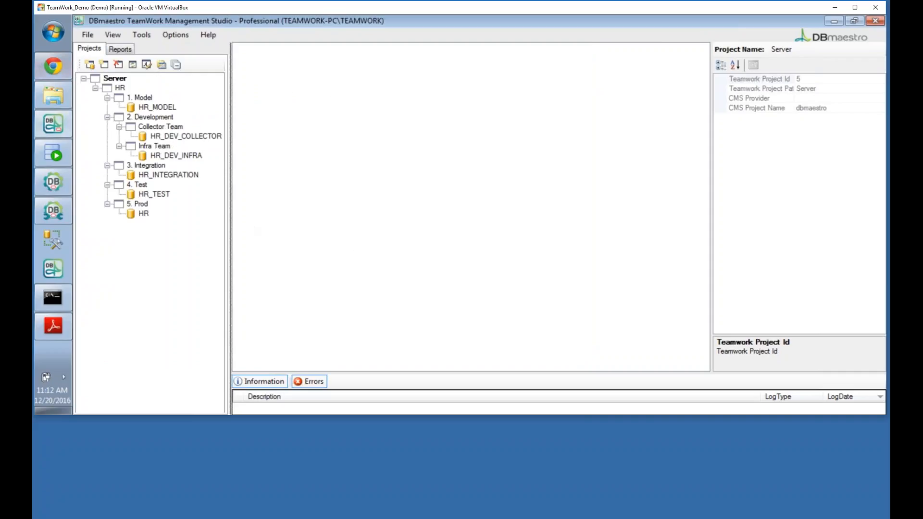
left_click(53, 95)
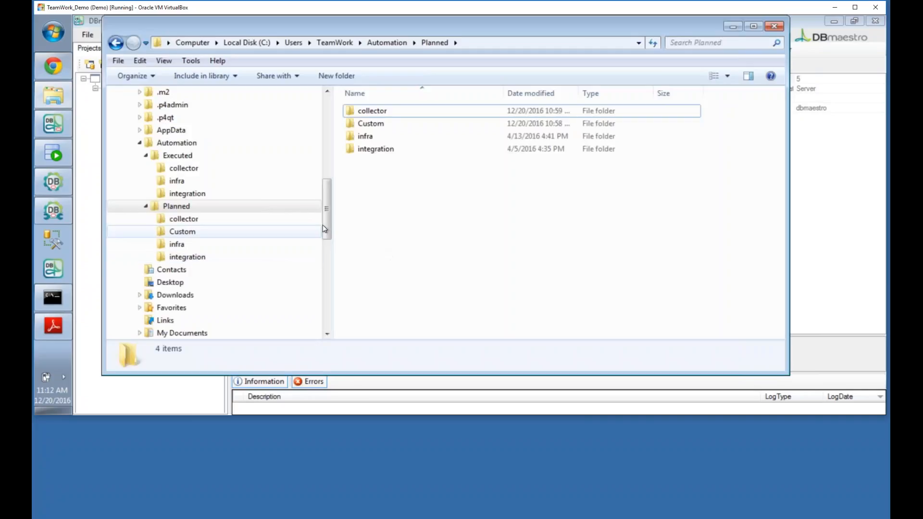
Step: Open DBmaestroTeamWorkOracle5.1.1.zip in E:\DBMDemo\Downloads, showing DBmaestro TeamWork, Documentation, Integrations and configuration.xml
left_click(139, 294)
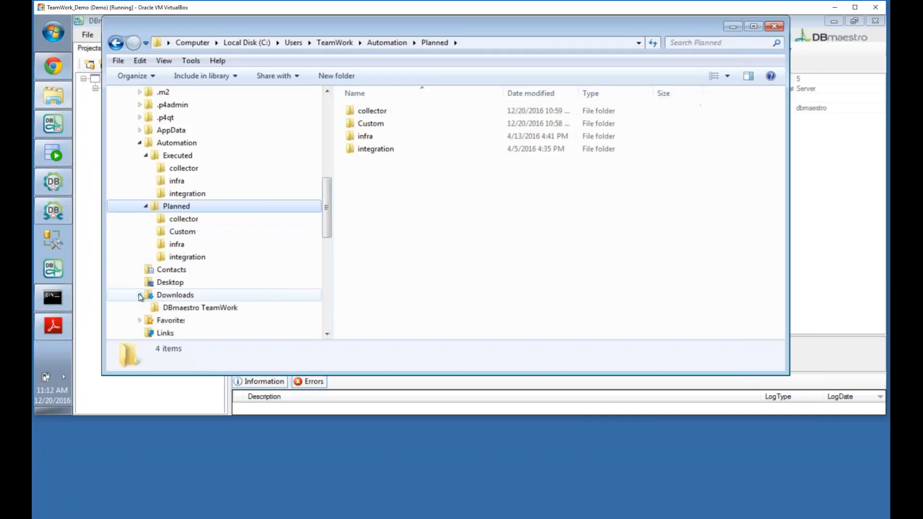
left_click(212, 308)
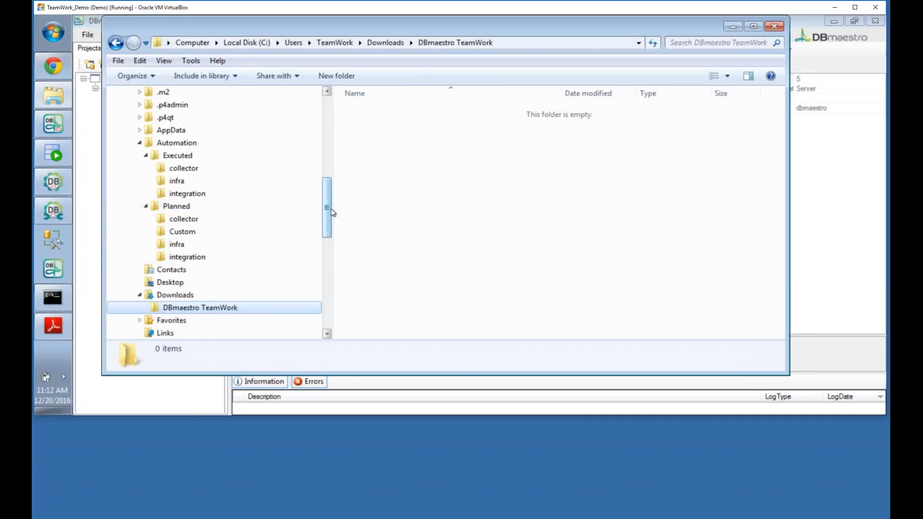
left_click_drag(326, 208, 301, 268)
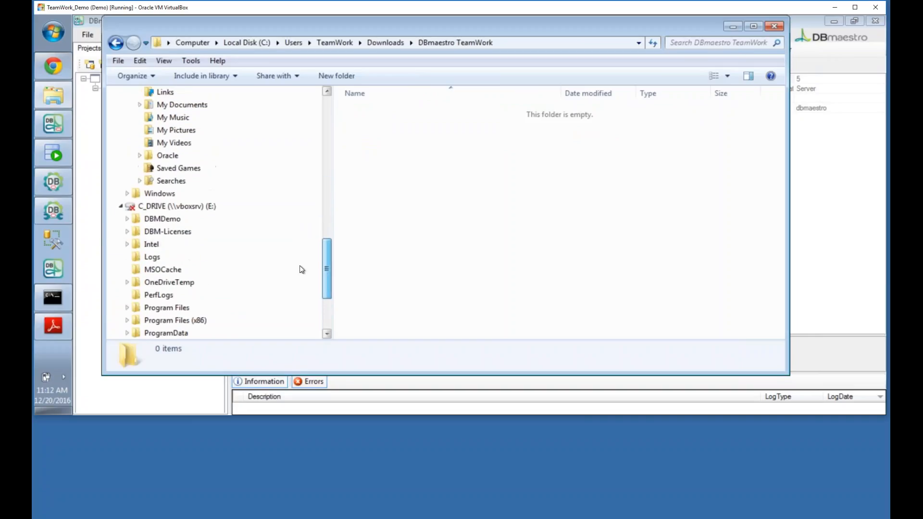
left_click(127, 225)
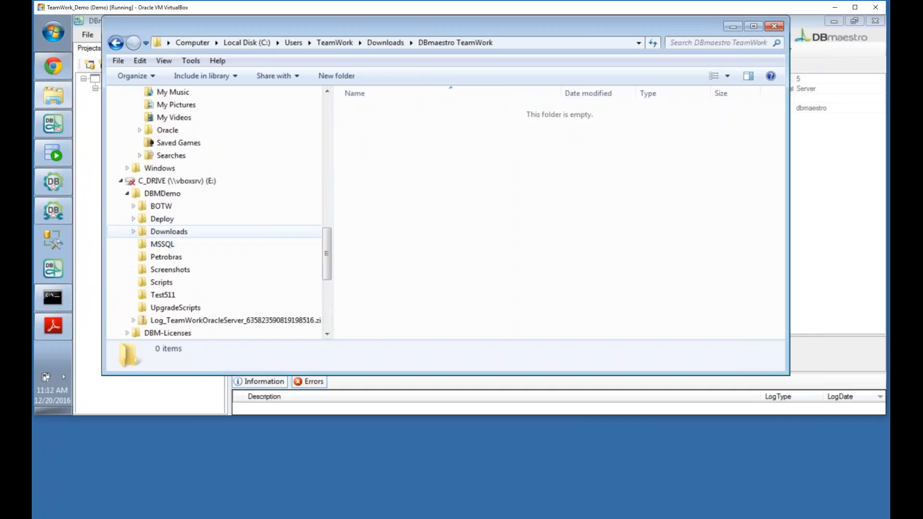
left_click(134, 231)
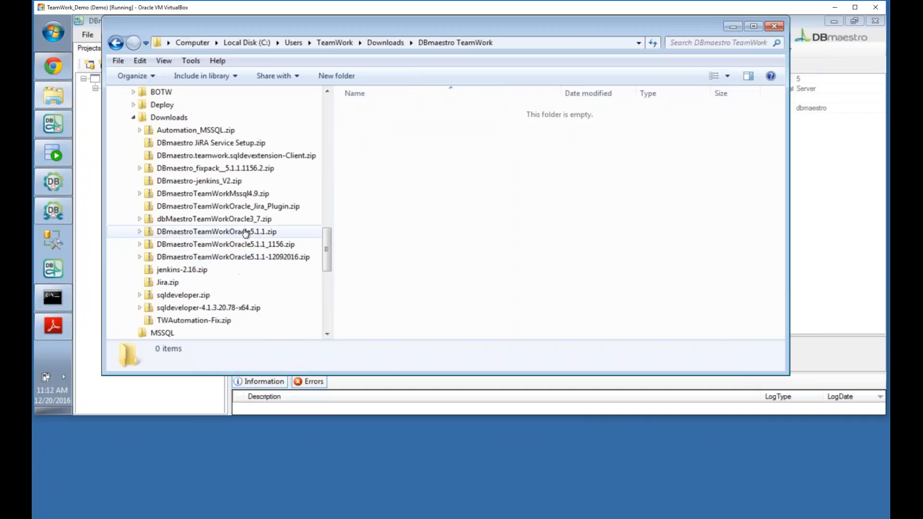
left_click(245, 231)
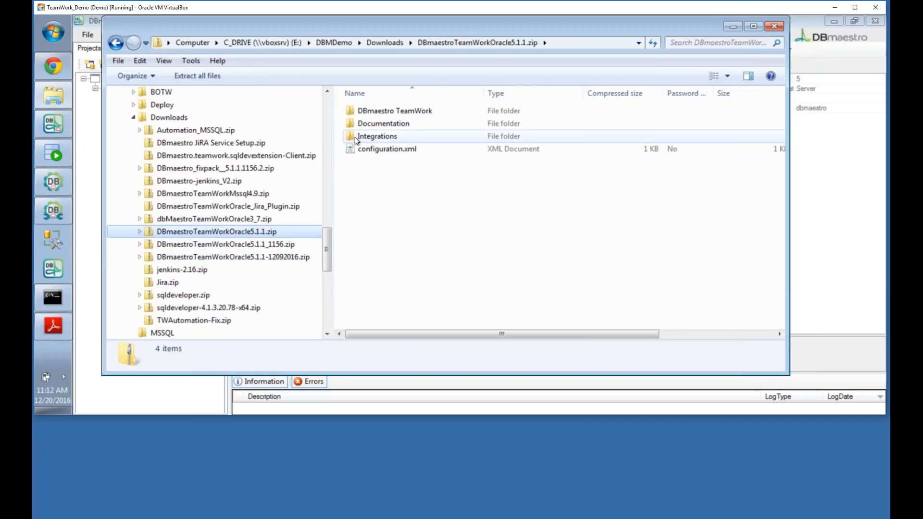
Step: Open the zip's Integrations > Generate Certificate Store folder and widen the name column
double_click(353, 137)
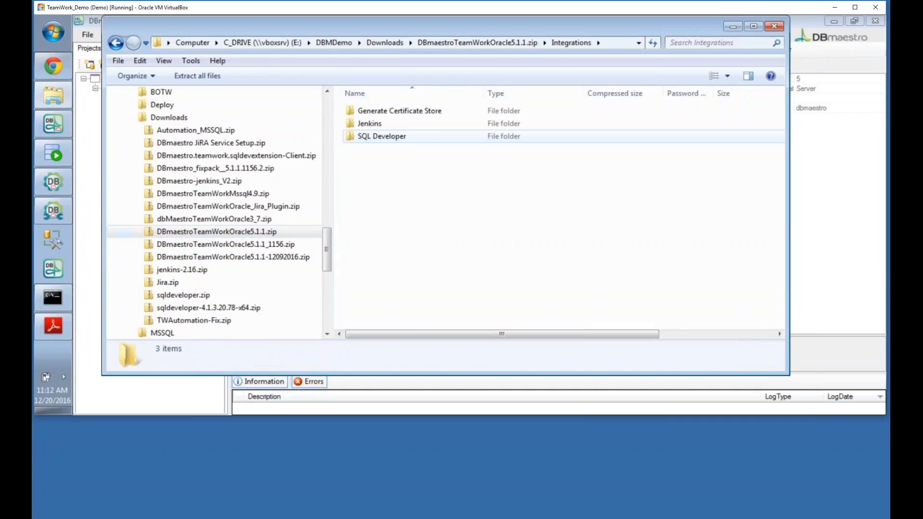
double_click(385, 111)
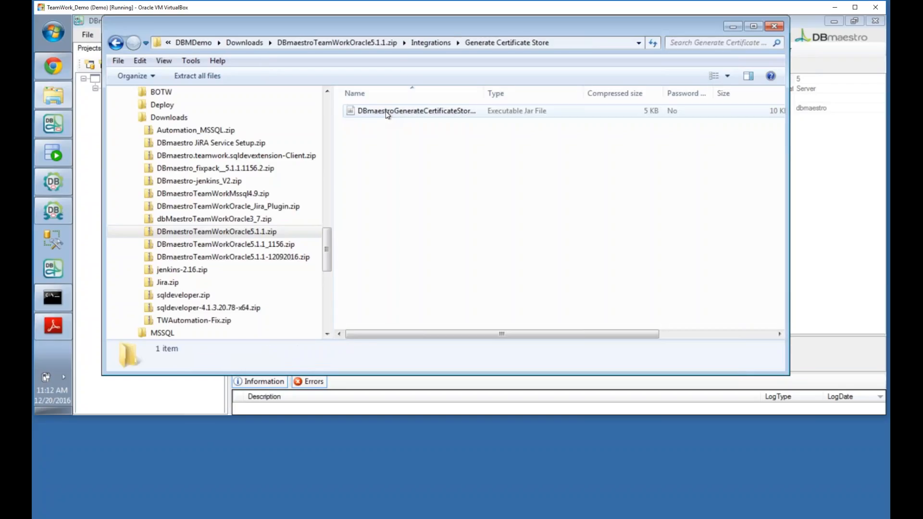
left_click_drag(484, 92, 563, 92)
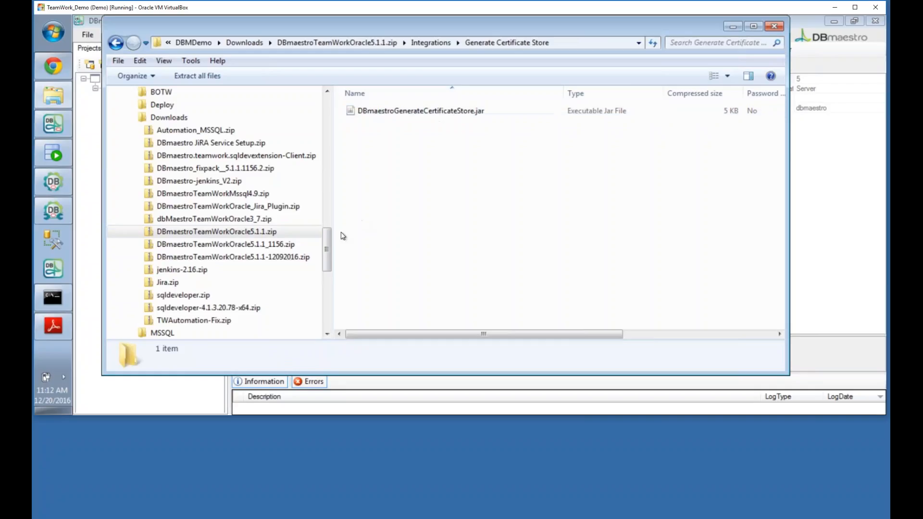
left_click_drag(328, 254, 345, 122)
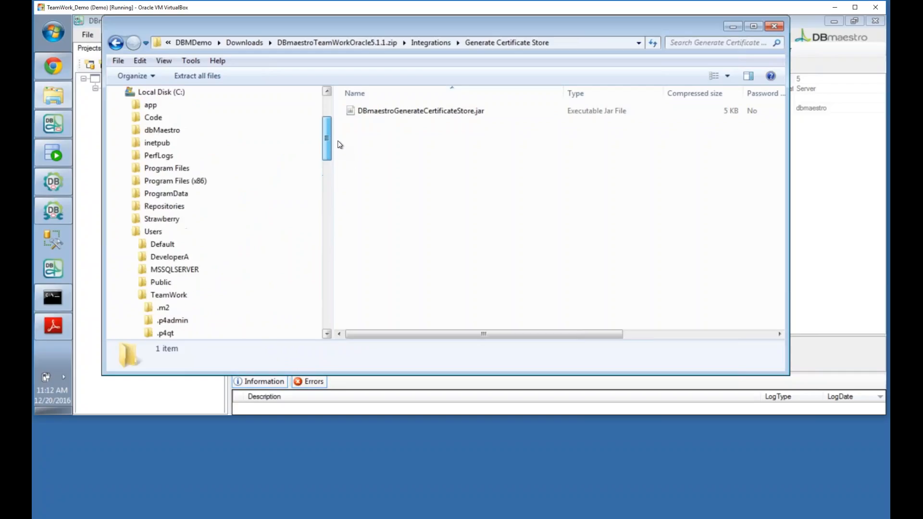
Step: Go to dbMaestro\TeamWorkOracleServer\Automation and enlarge the window to show all 20 files
left_click(127, 130)
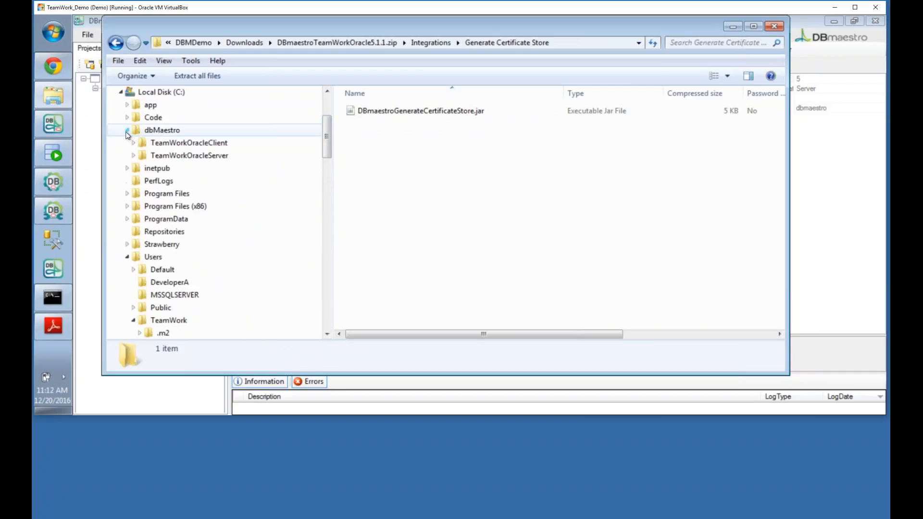
left_click(133, 156)
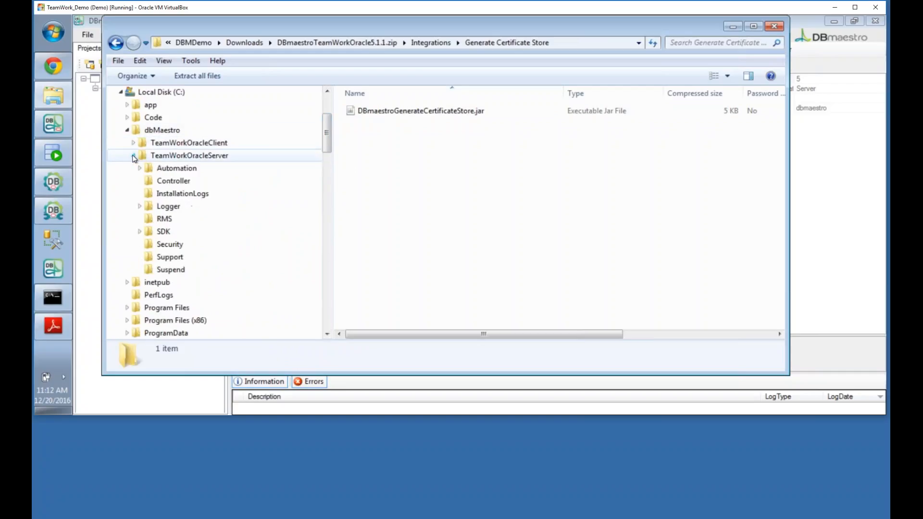
left_click(181, 171)
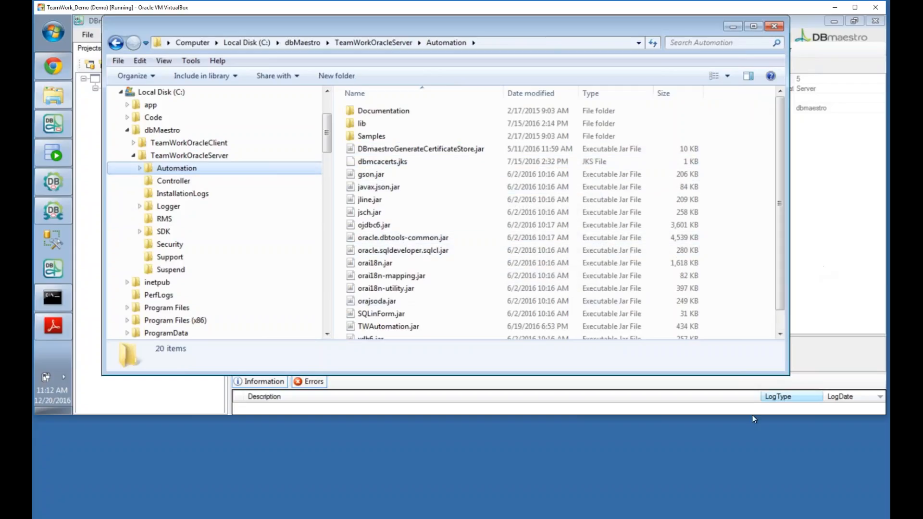
left_click_drag(758, 374, 758, 410)
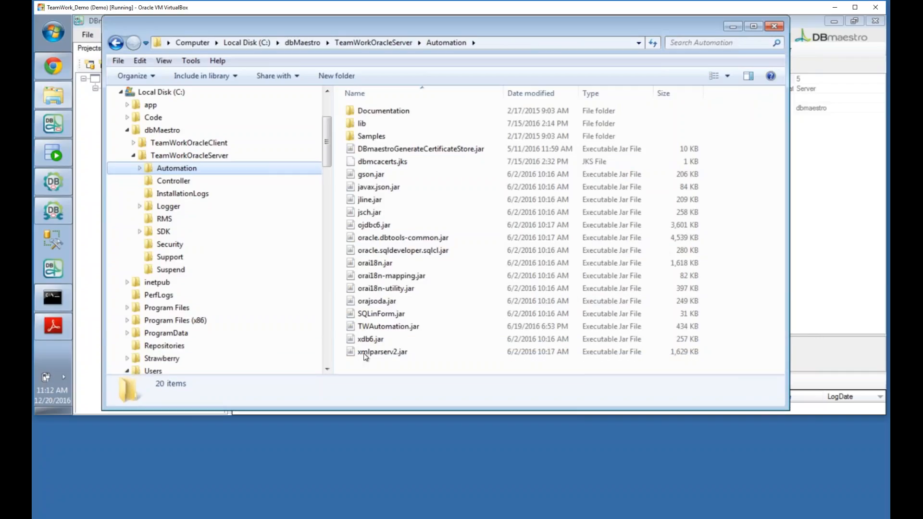
Step: Select the full file name DBmaestroGenerateCertificateStore.jar for copying
left_click(367, 327)
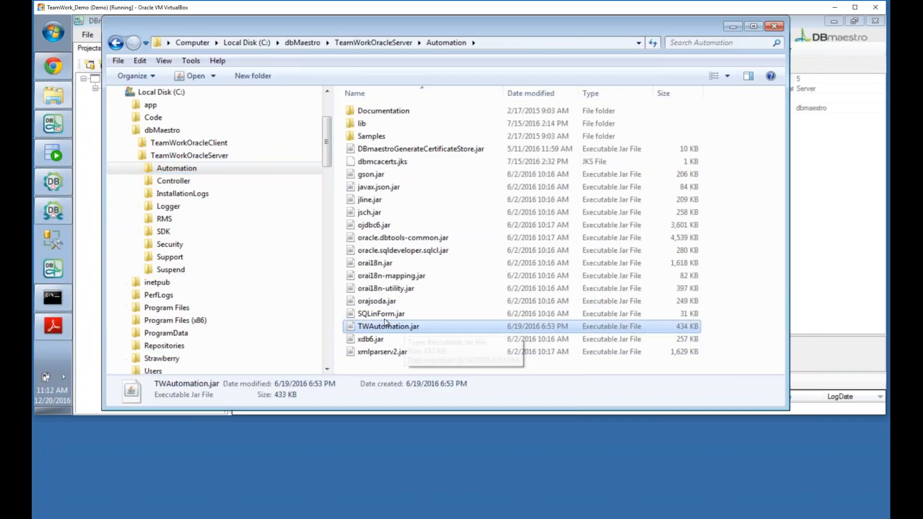
left_click(385, 150)
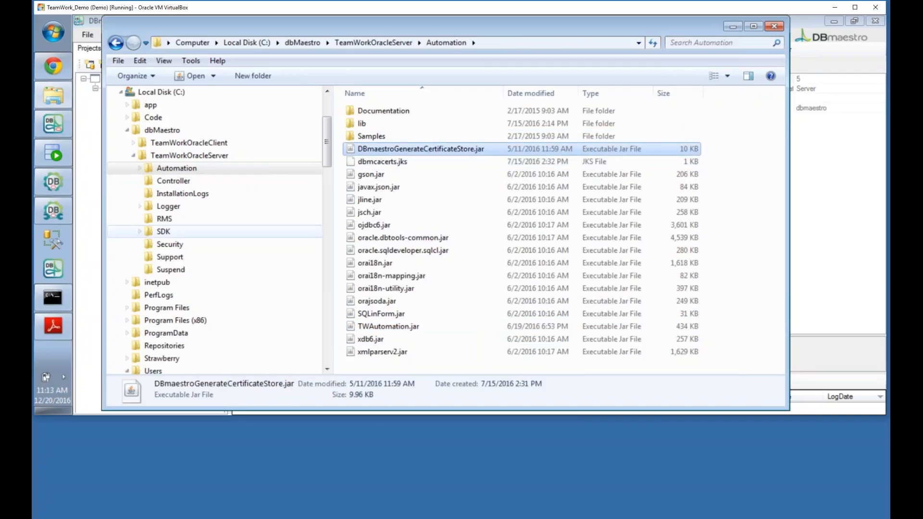
left_click(464, 154)
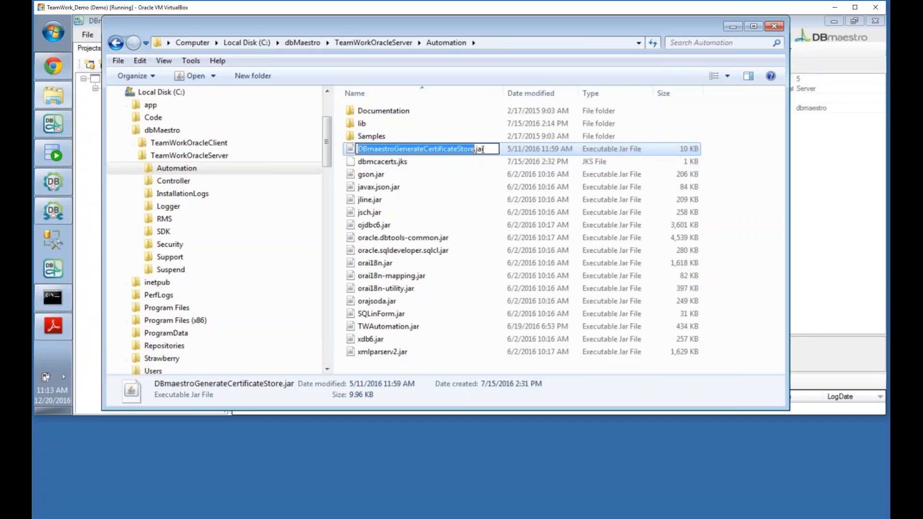
left_click_drag(487, 149, 336, 149)
key("ctrl+c")
Step: Quit SQL*Plus in the Command Prompt with exit
left_click(63, 297)
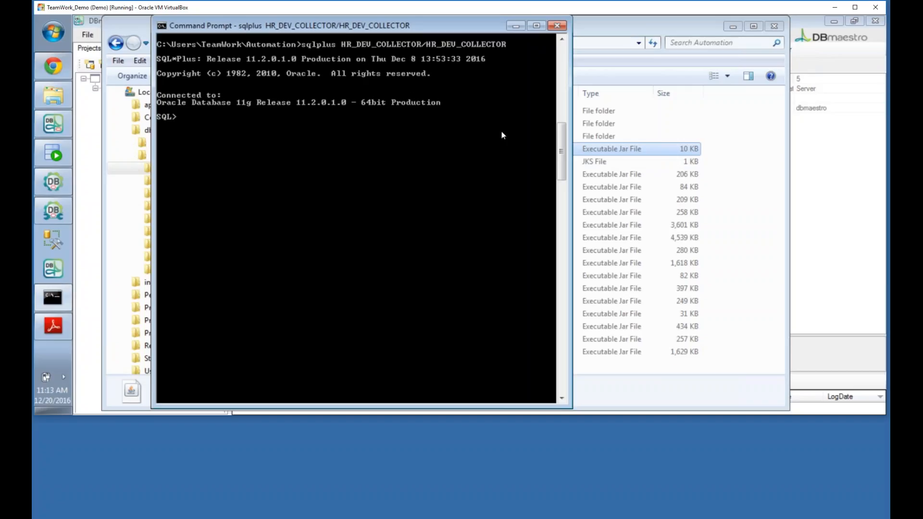
type("exit")
key("Return")
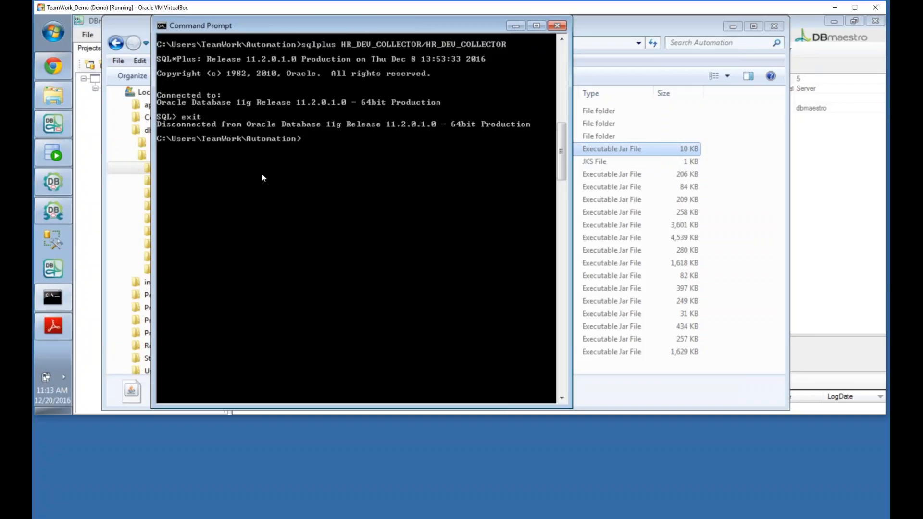
Step: Change to C:\dbMaestro\TeamWorkOracleServer\Automation and list its 16 jar files with dir *.jar
type("cd ..\\..")
key("Return")
type("cd ..\\dbmaestro\\tea")
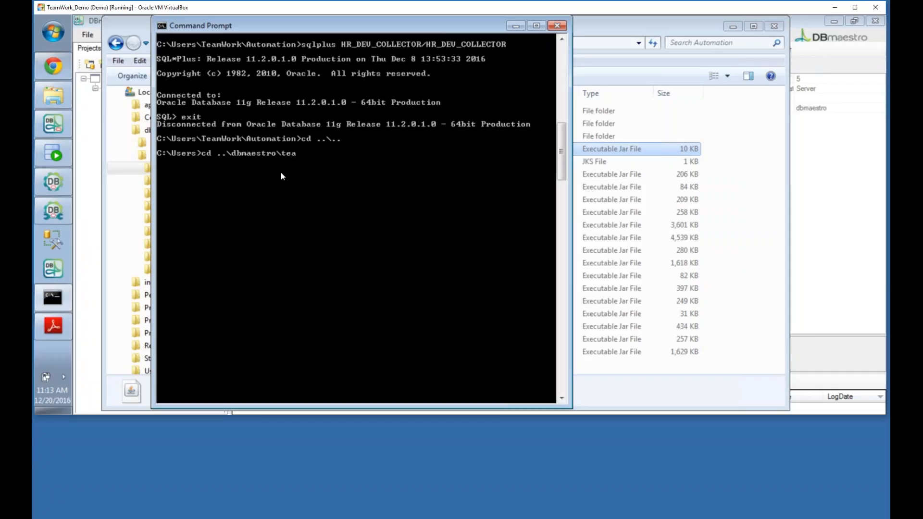
type("mworkoracleserver\\automa")
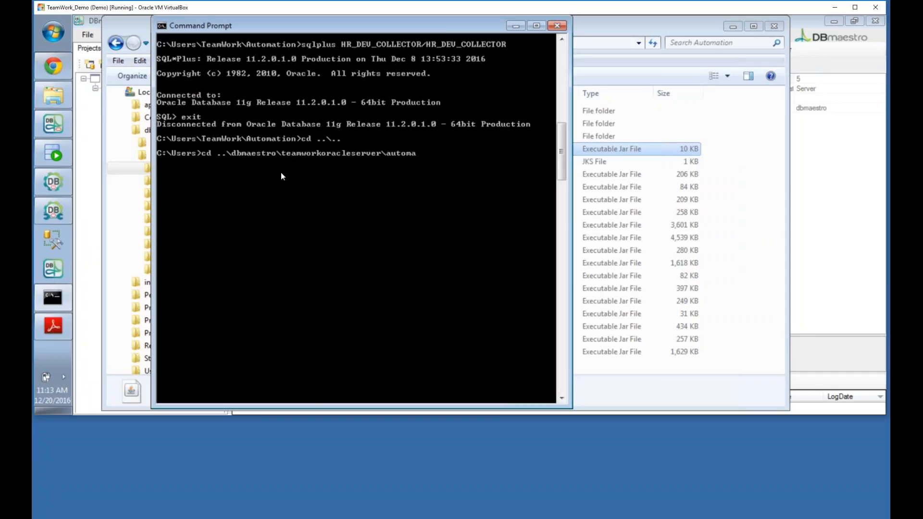
type("tion")
key("Return")
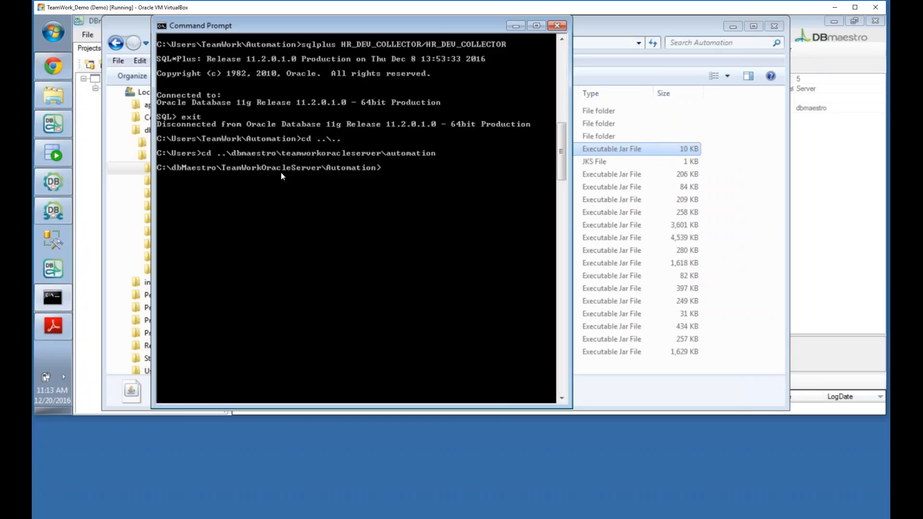
type("dir *.jar")
key("Return")
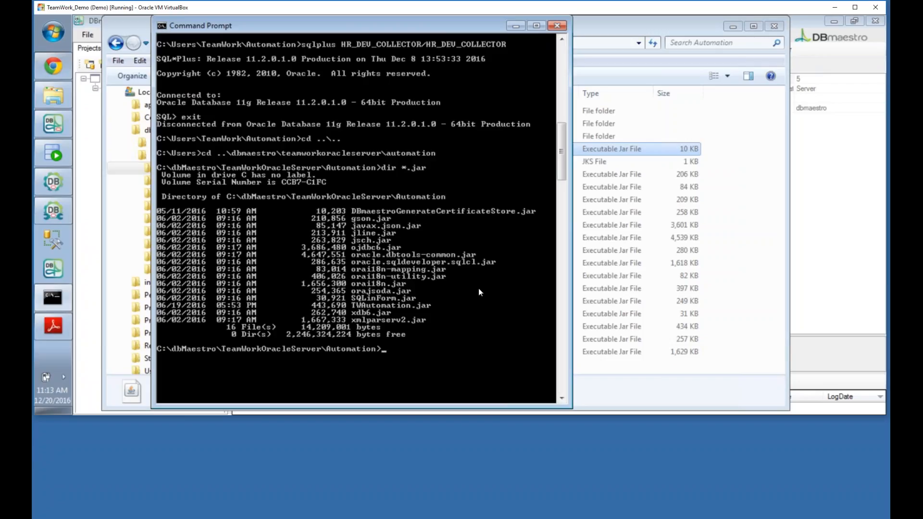
Step: Run DBmaestroGenerateCertificateStore.jar with hostname teamwork-pc and port 8012 to update dbmcacerts.jks
type("java -jar \"")
right_click(466, 345)
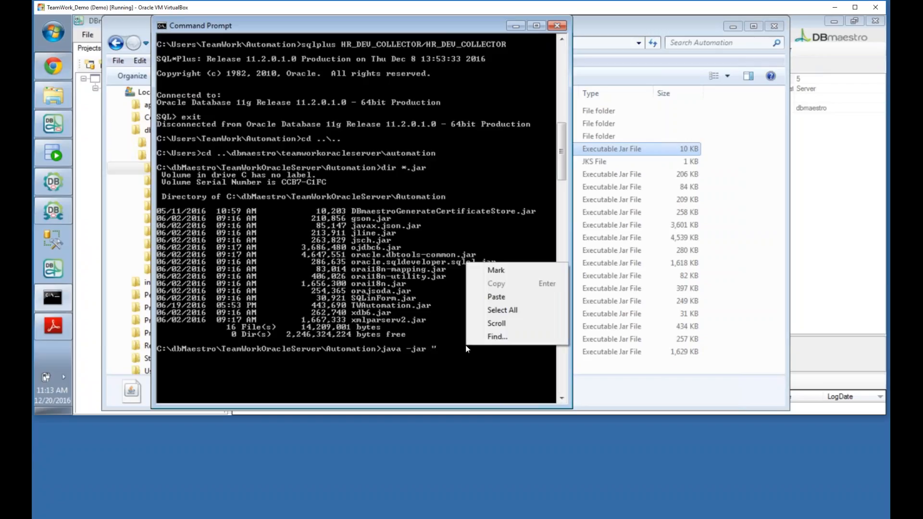
left_click(477, 301)
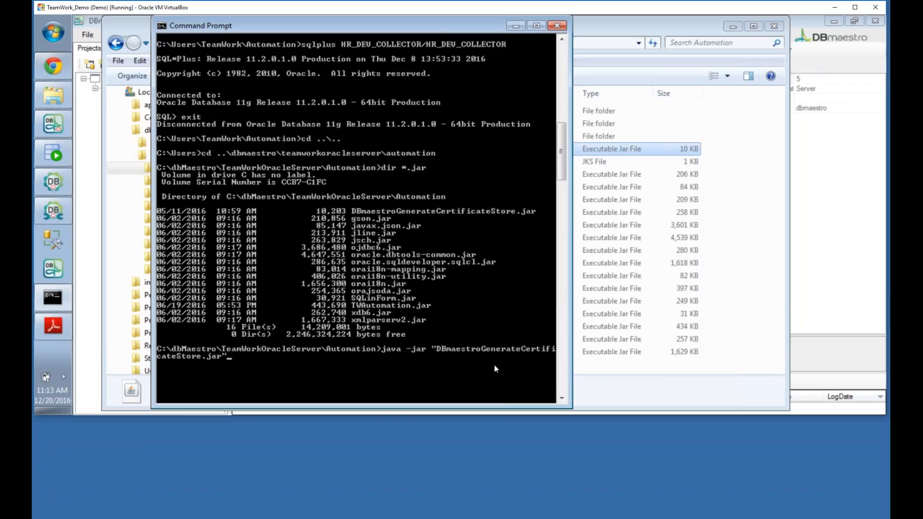
type("\"")
key("Return")
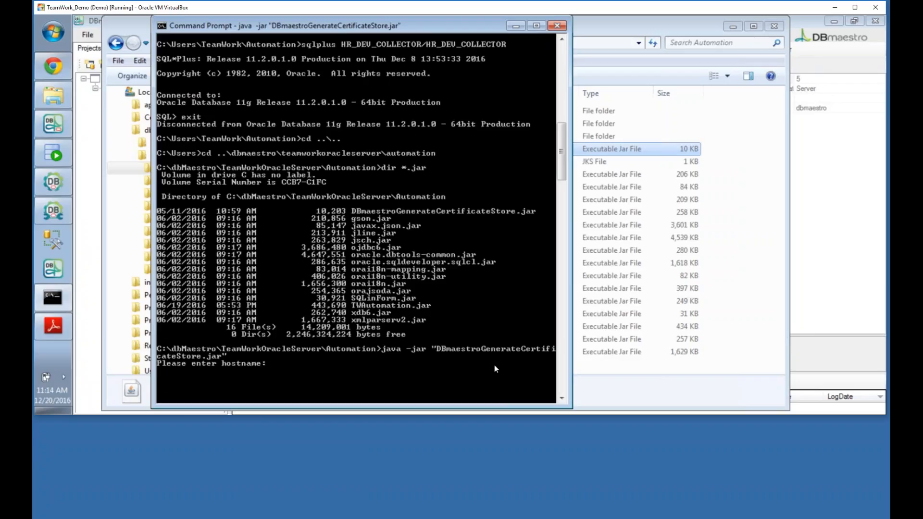
type("teamwork-pc")
key("Return")
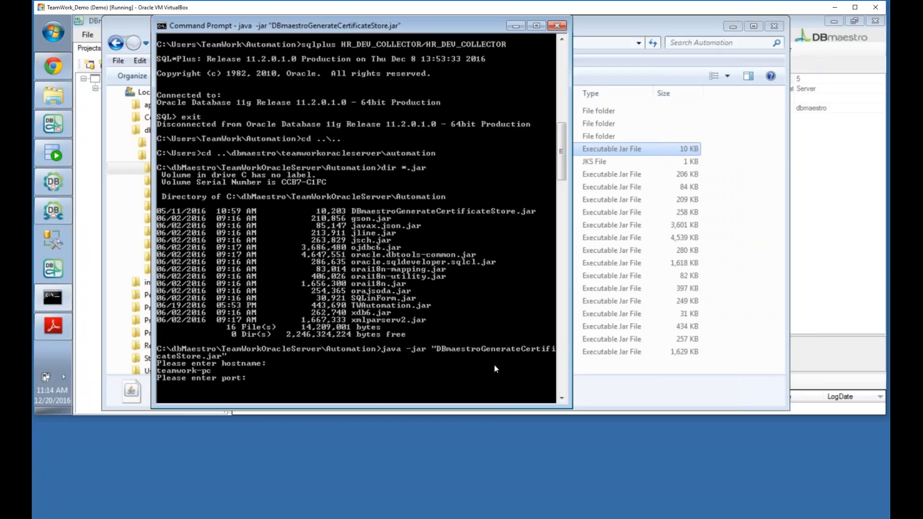
type("8012")
key("Return")
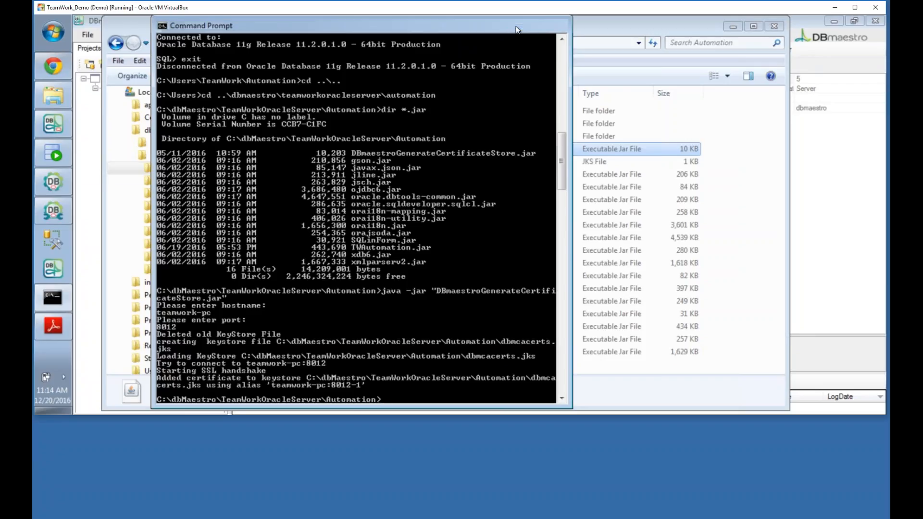
Step: Check that dbmcacerts.jks shows today's 11:14 AM modification time, then minimize Explorer
left_click(523, 26)
left_click(357, 163)
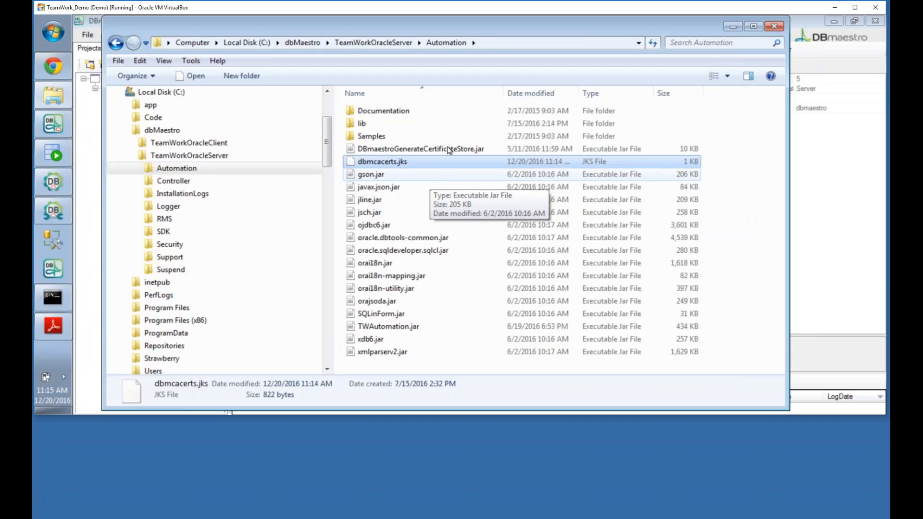
left_click(732, 27)
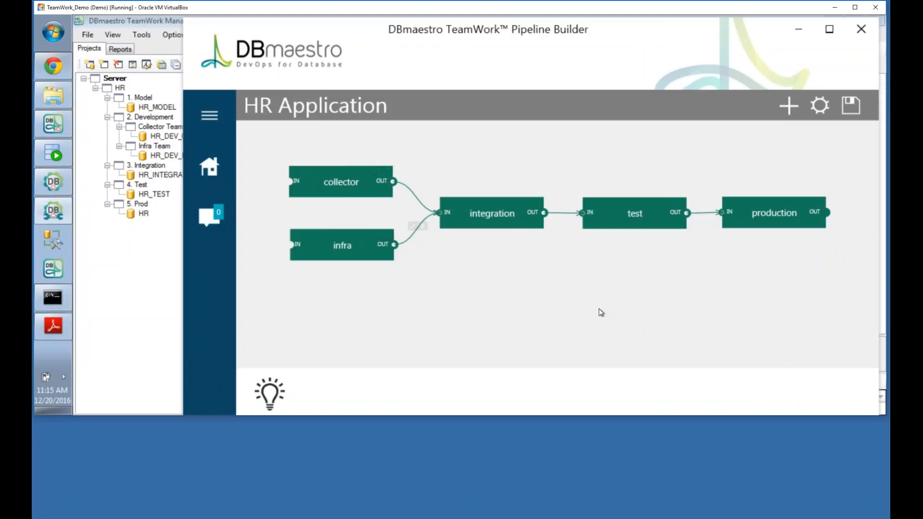
Step: In Jenkins, open the TeamWork job list, then return to the HR Application pipeline in Pipeline Builder
left_click(53, 65)
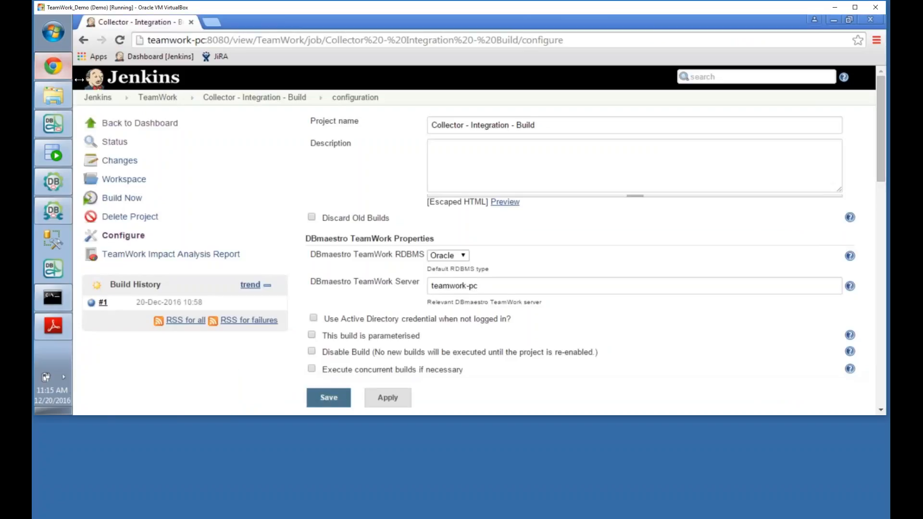
left_click(158, 97)
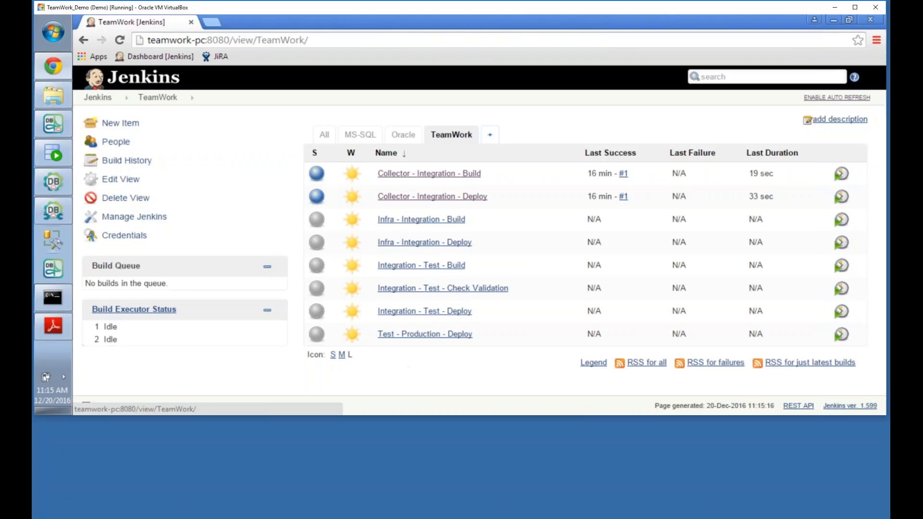
left_click(54, 212)
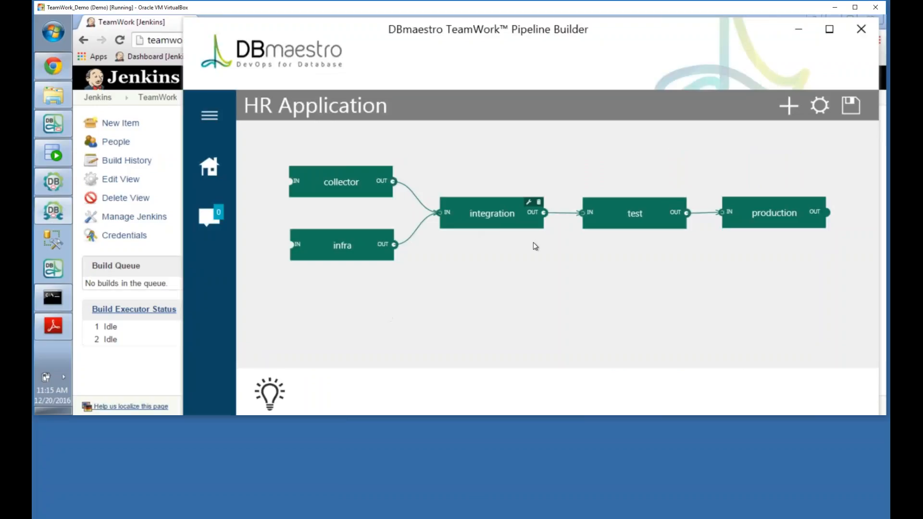
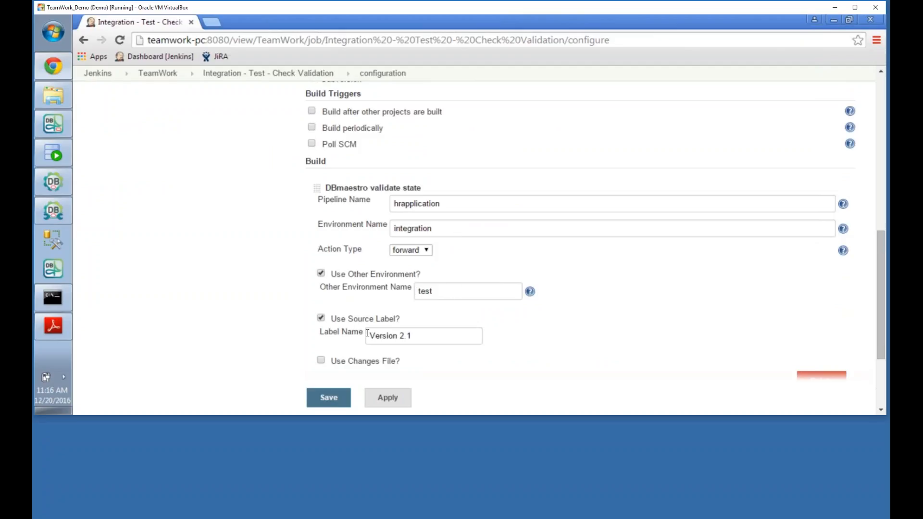
Step: Scroll the Integration - Test - Check Validation configuration, then head back toward the TeamWork view
scroll(495, 344, "down", 1)
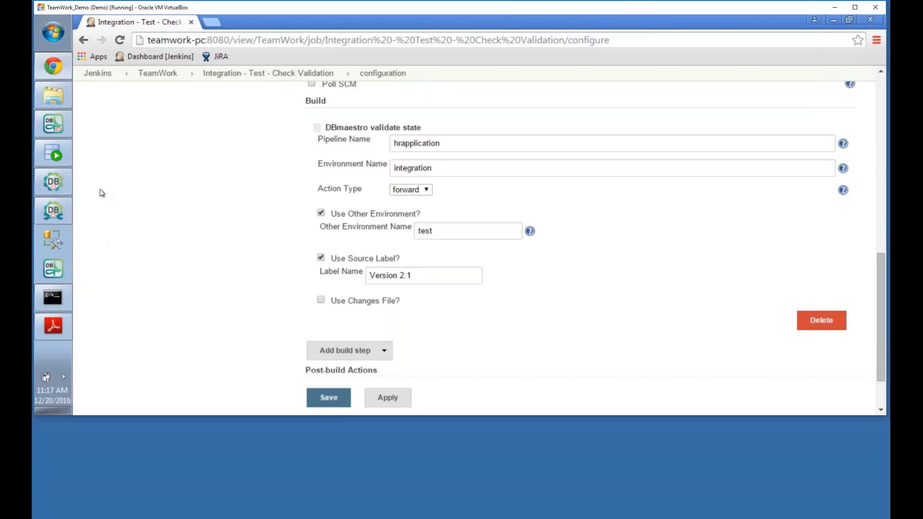
left_click(156, 83)
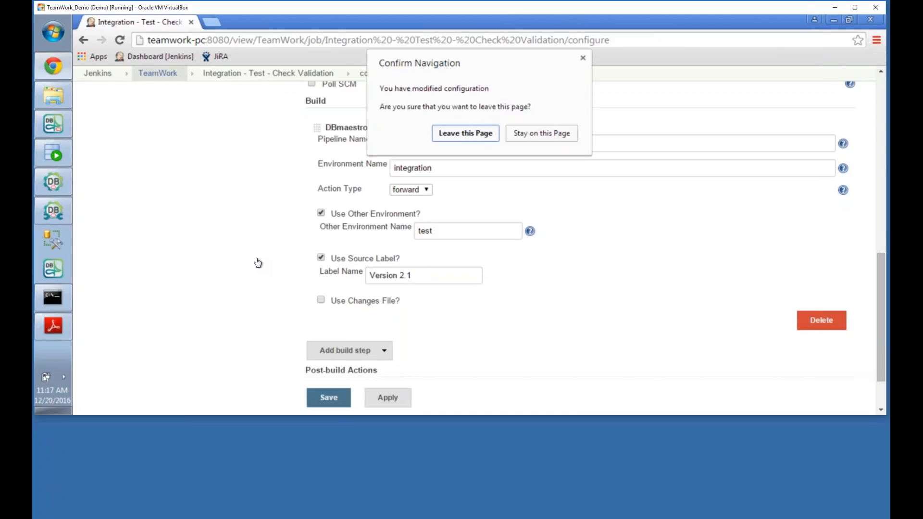
Step: Discard the unsaved job changes for the TeamWork view, then switch to Management Studio's HR tree
left_click(466, 137)
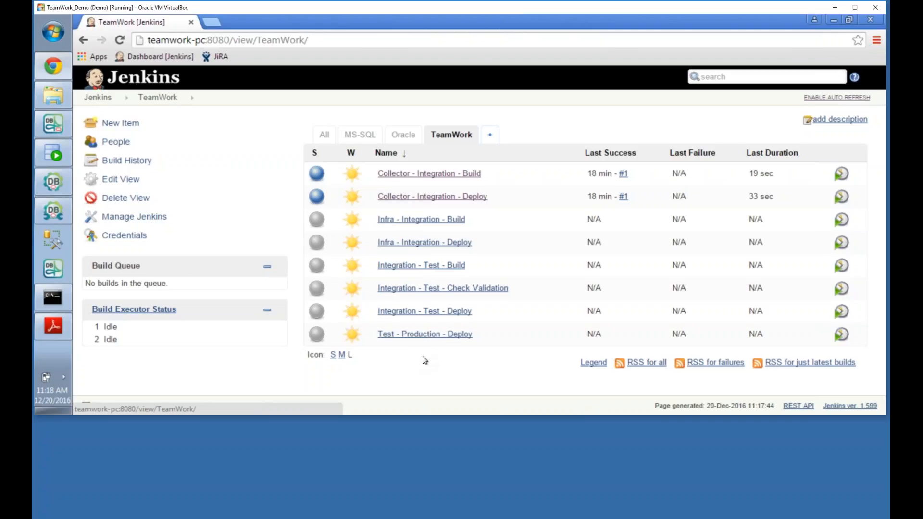
left_click(62, 212)
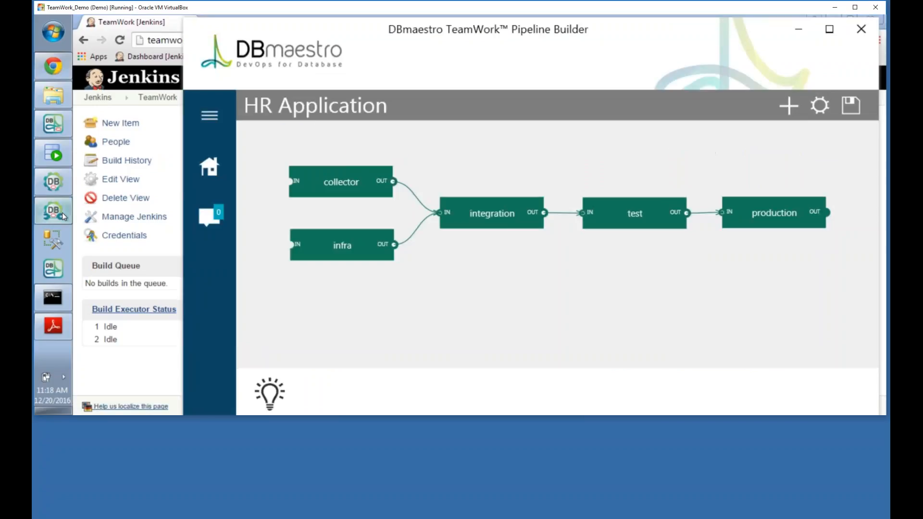
left_click(174, 27)
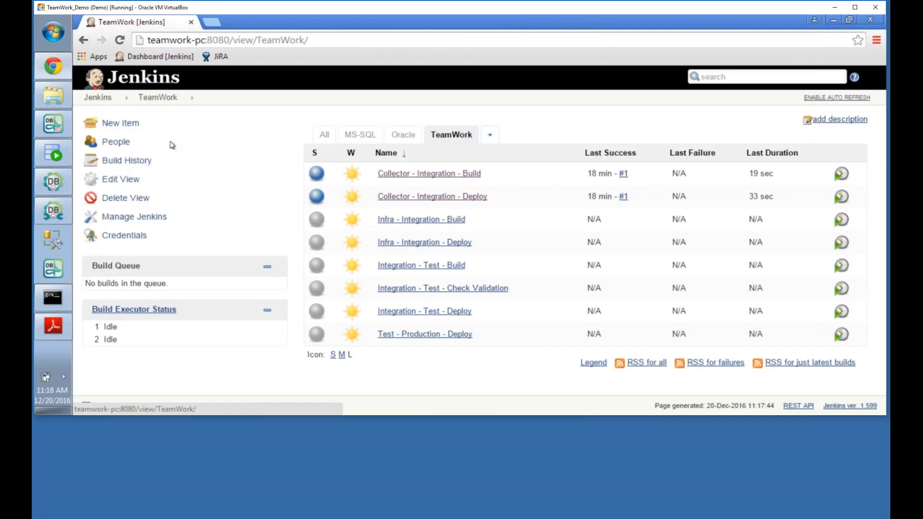
left_click(59, 131)
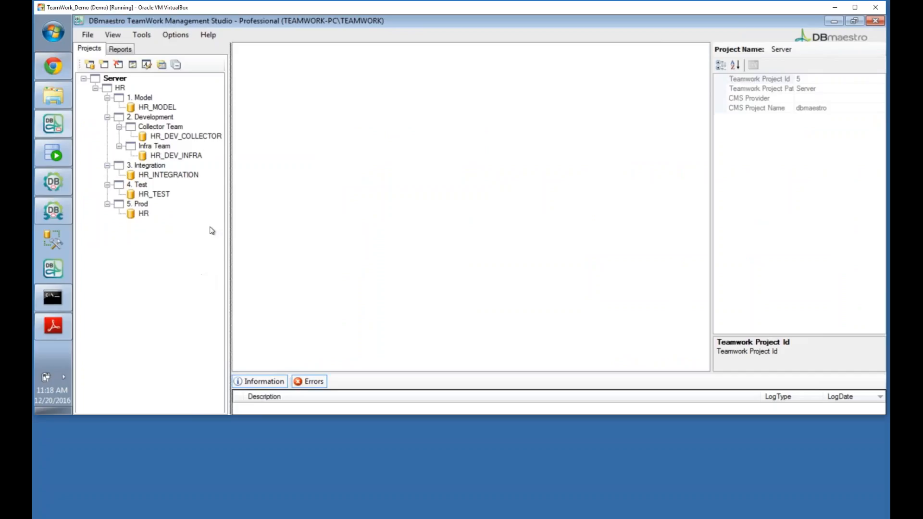
Step: Expand HR_DEV_COLLECTOR's Tables and Procedures folders to show seven tables, ADD_JOB_HISTORY and SECURE_DML
left_click(212, 137)
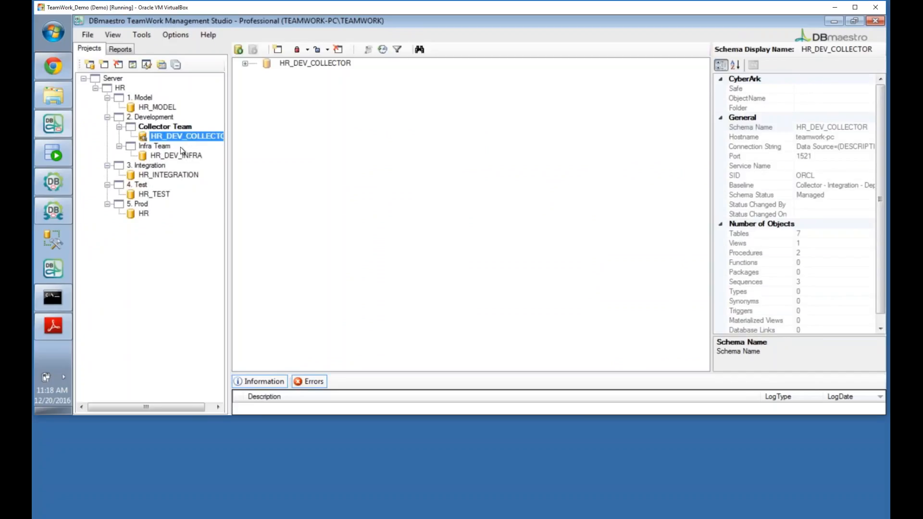
left_click(245, 64)
double_click(311, 73)
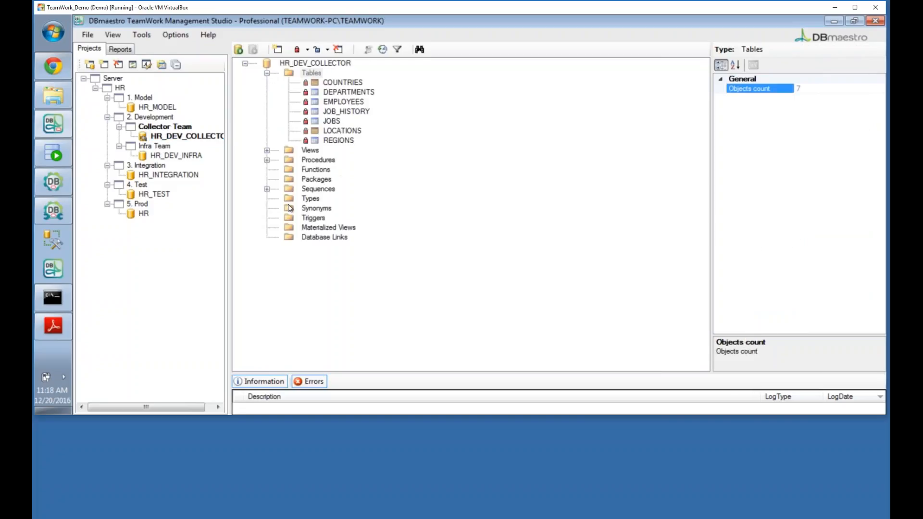
left_click(267, 159)
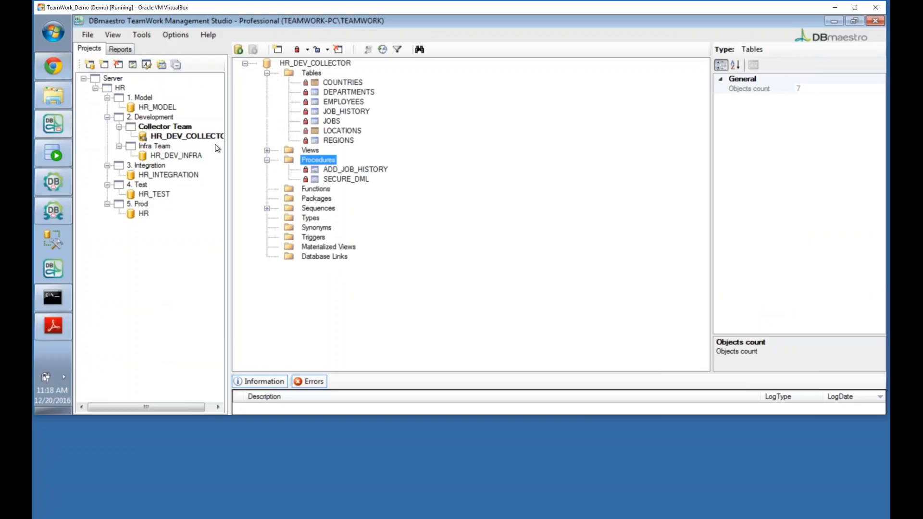
right_click(212, 137)
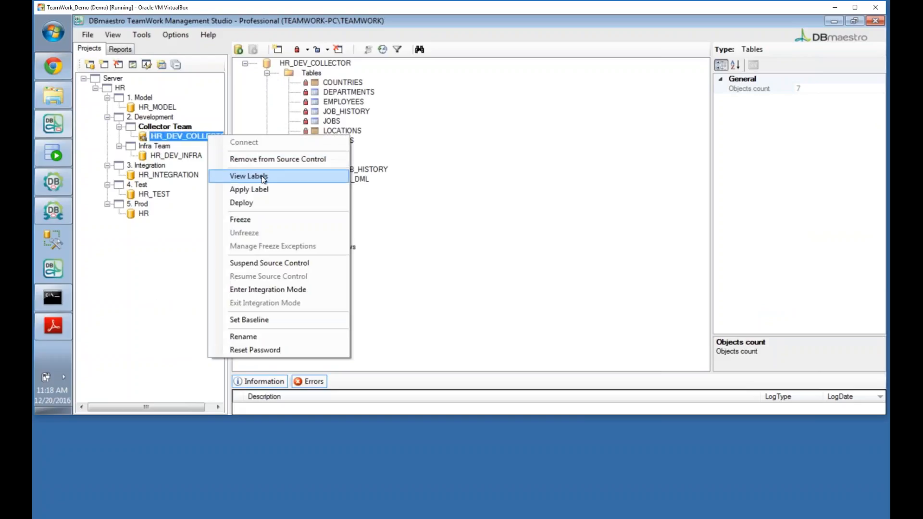
left_click(226, 177)
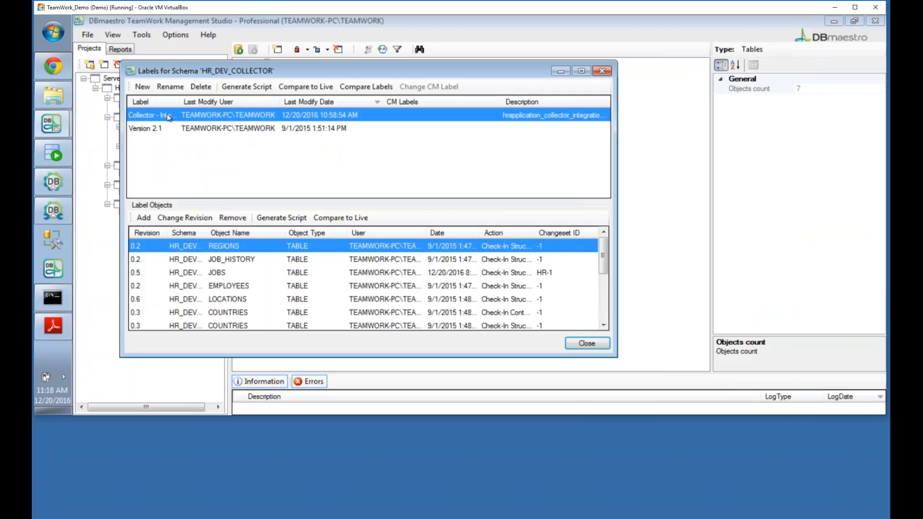
left_click_drag(218, 102, 246, 103)
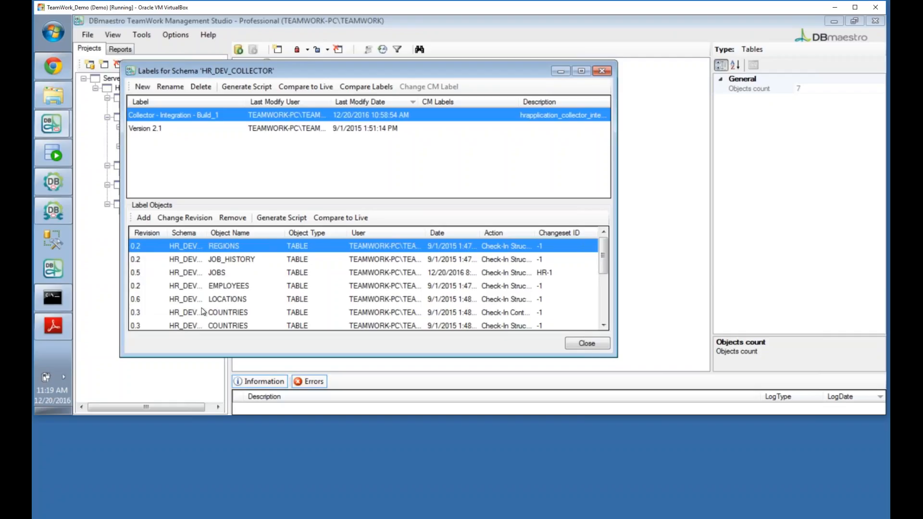
left_click_drag(604, 273, 601, 326)
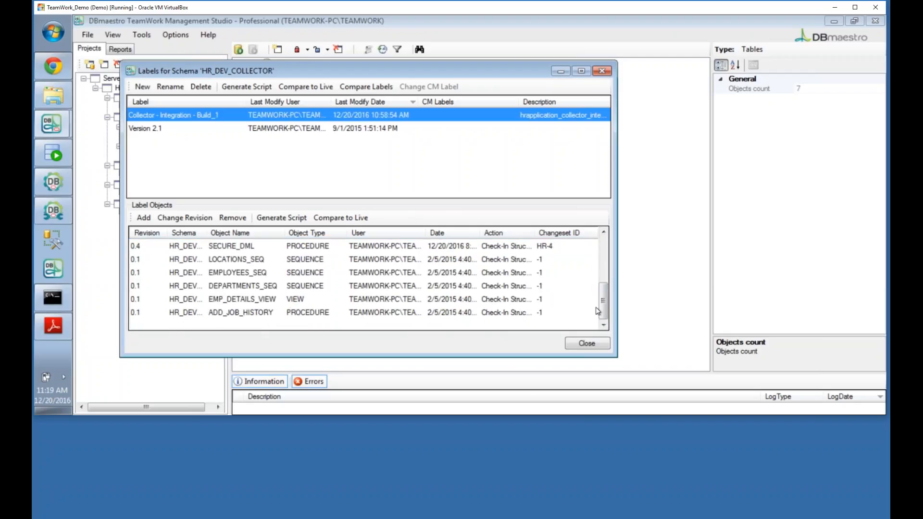
left_click_drag(603, 303, 612, 246)
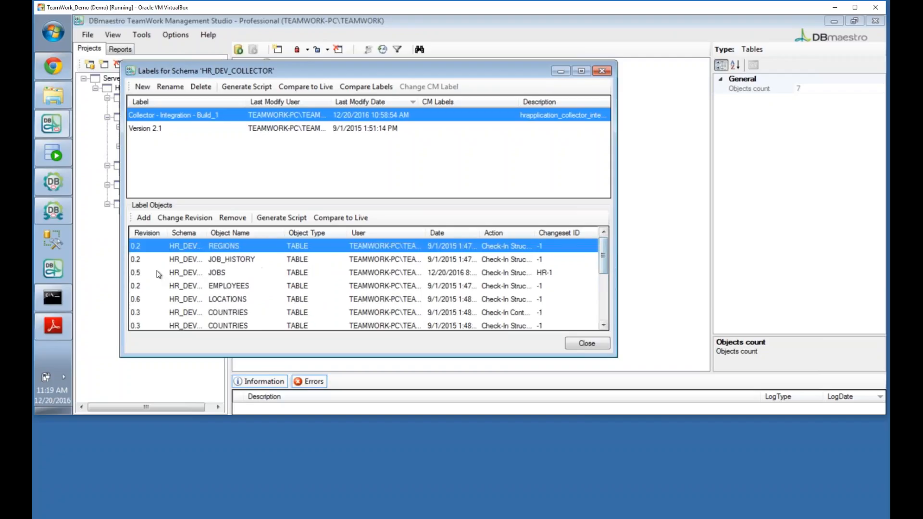
left_click(152, 128)
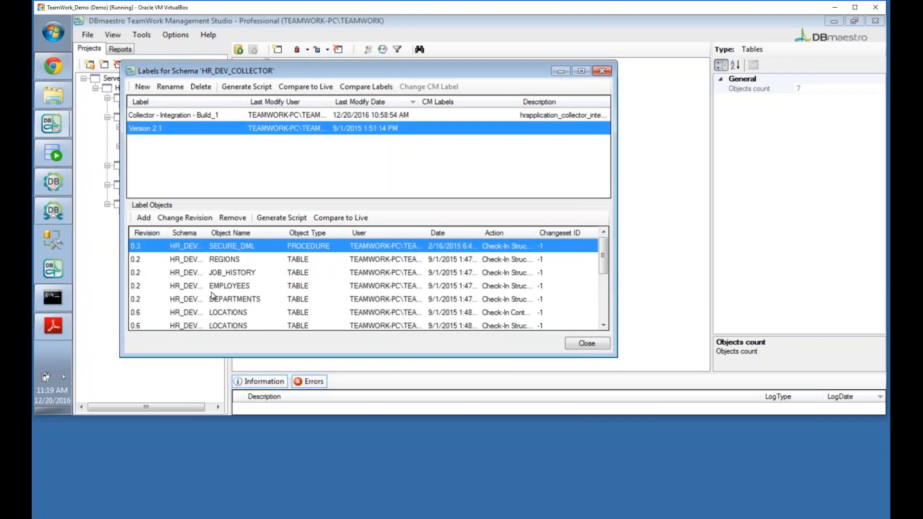
left_click(603, 325)
left_click(602, 325)
left_click(602, 325)
left_click(602, 325)
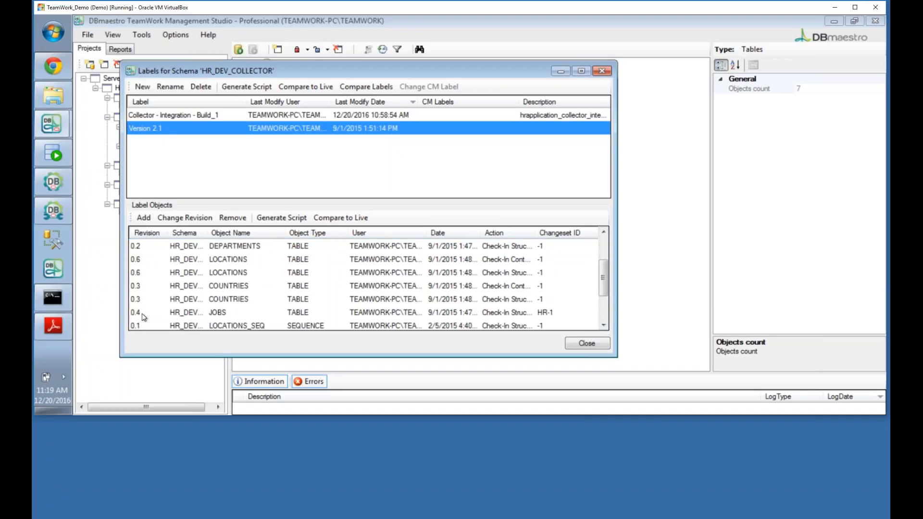
left_click(153, 118)
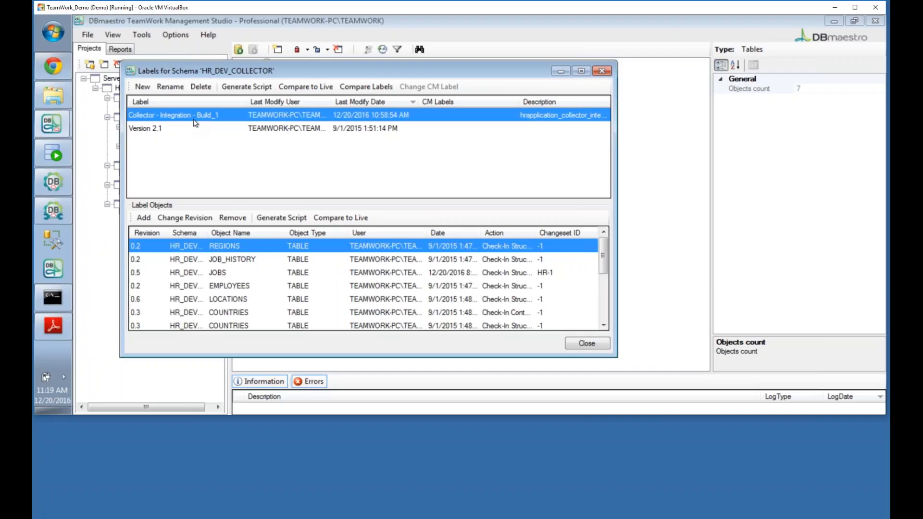
left_click(583, 345)
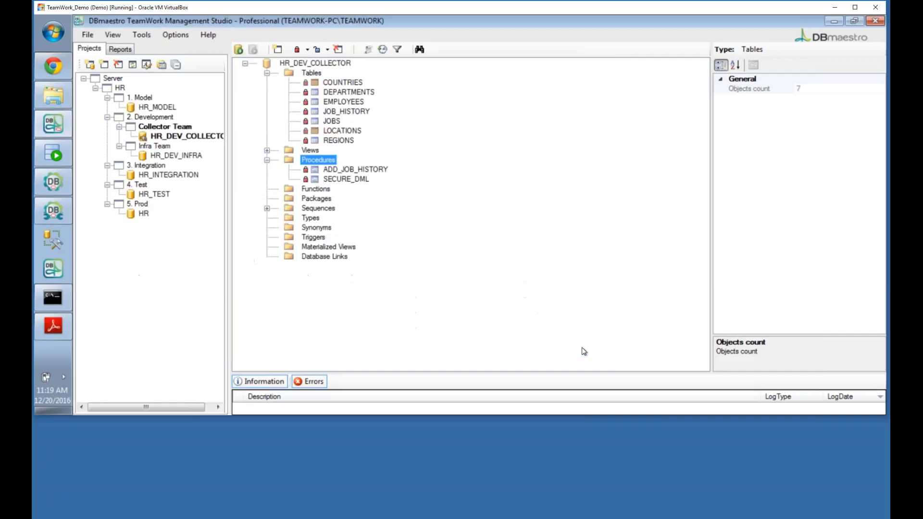
Step: Open Set Baseline for HR_DEV_COLLECTOR and widen its tree pane to show the three labels
right_click(191, 137)
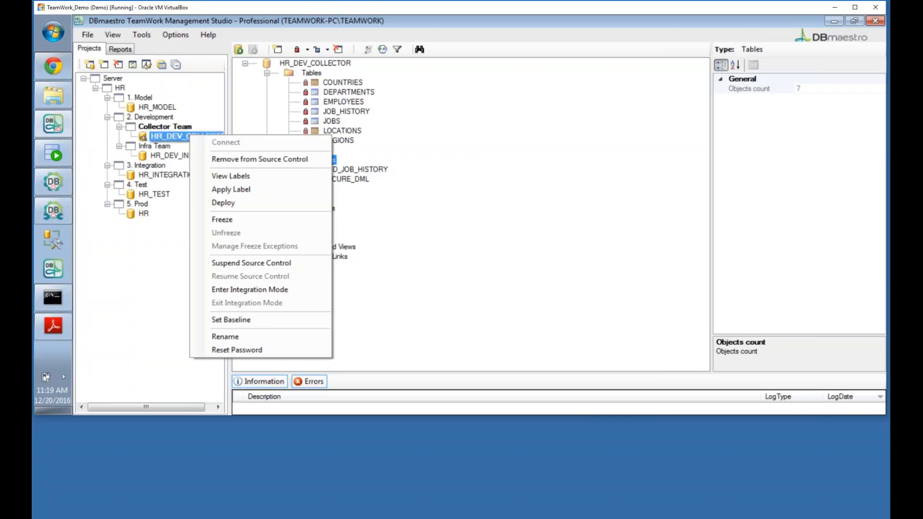
left_click(220, 319)
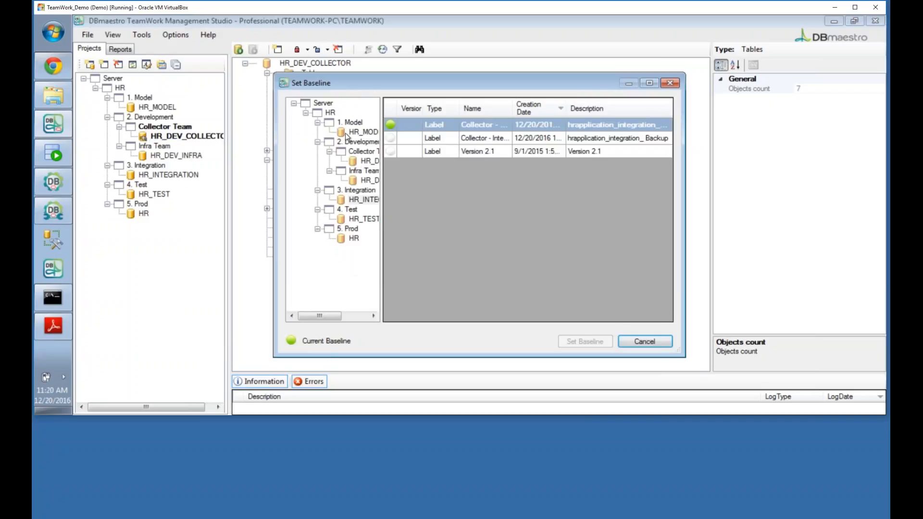
left_click_drag(381, 260, 413, 264)
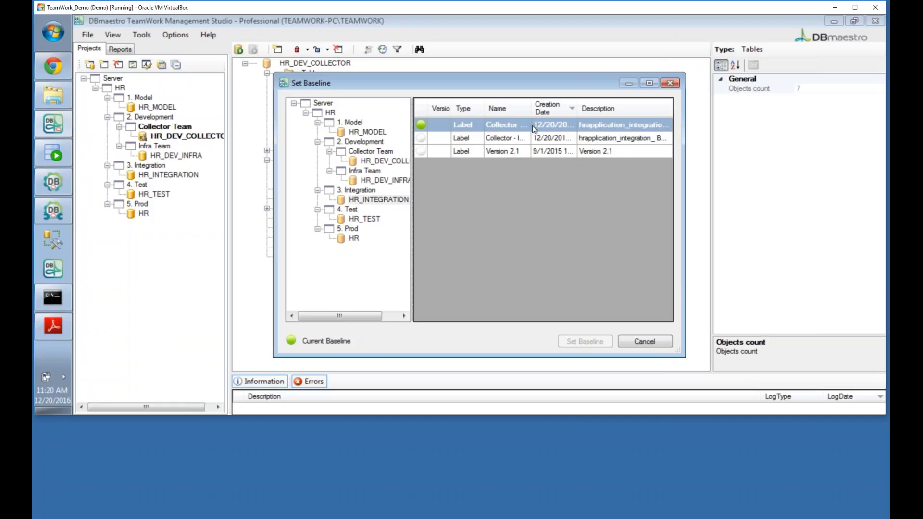
Step: Widen the label Name column to read the full names, then cancel without setting a baseline
left_click_drag(532, 108, 628, 109)
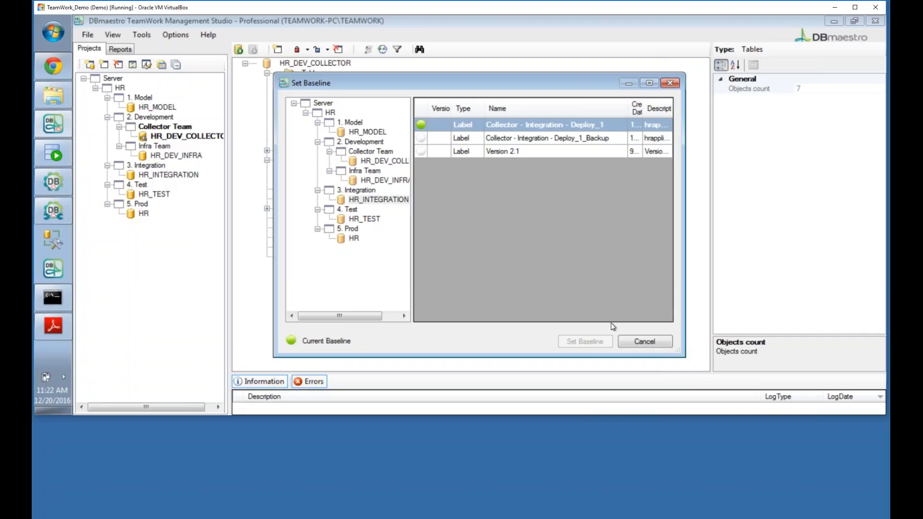
left_click(643, 339)
Step: Connect to the HR_INTEGRATION schema
left_click(159, 176)
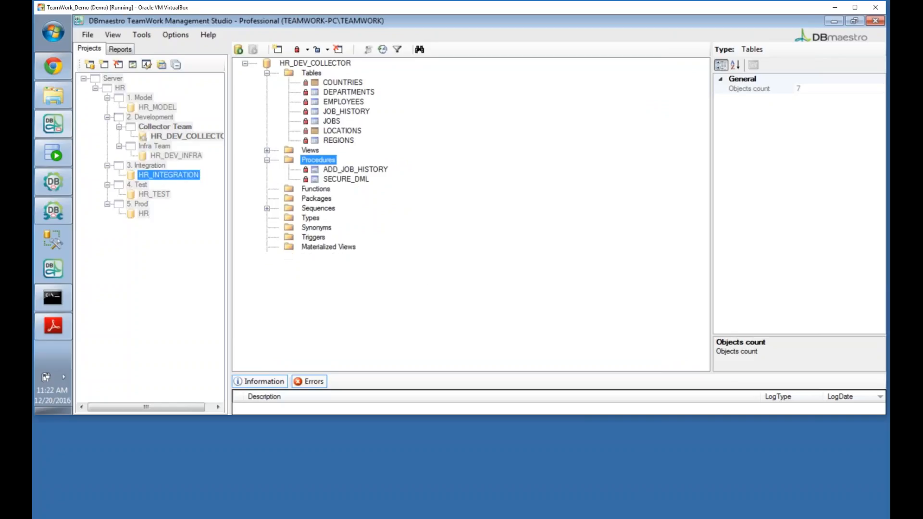
right_click(159, 175)
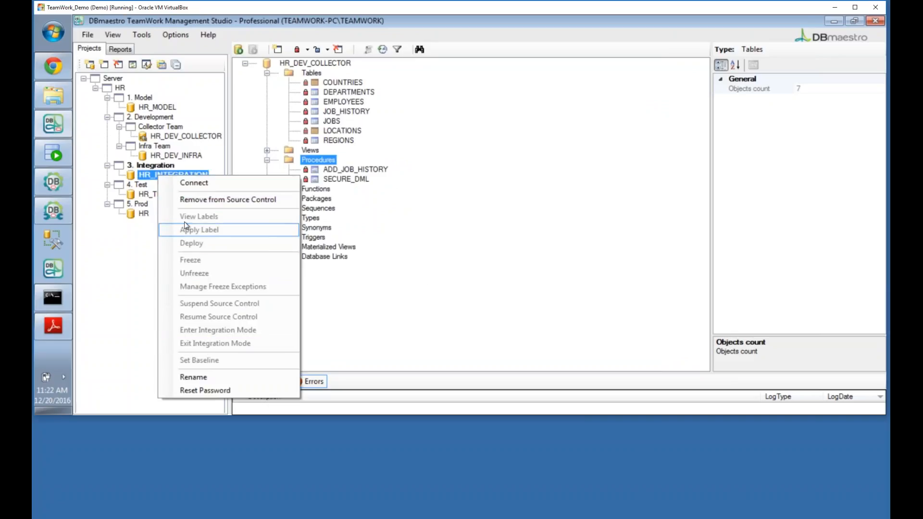
left_click(181, 183)
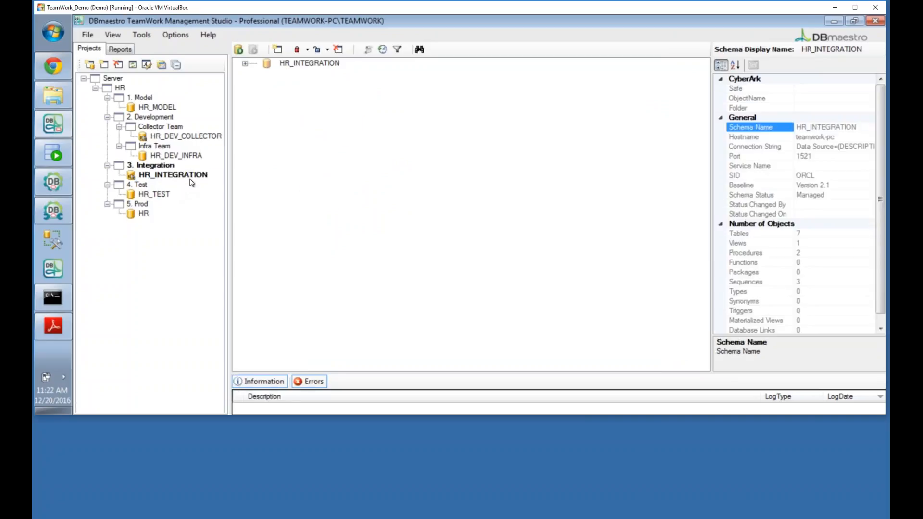
Step: Review HR_INTEGRATION's labels with a widened Label column, then close the labels list
left_click(196, 178)
right_click(196, 177)
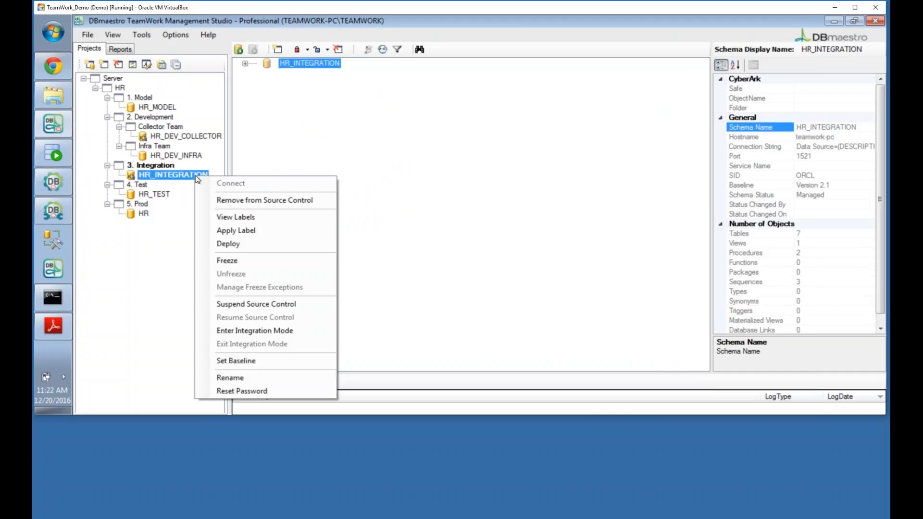
left_click(239, 217)
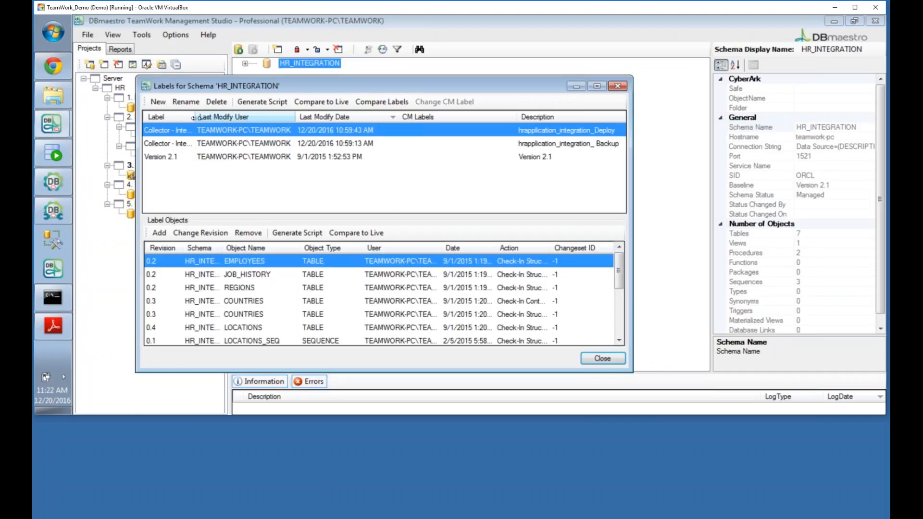
left_click_drag(248, 120, 278, 121)
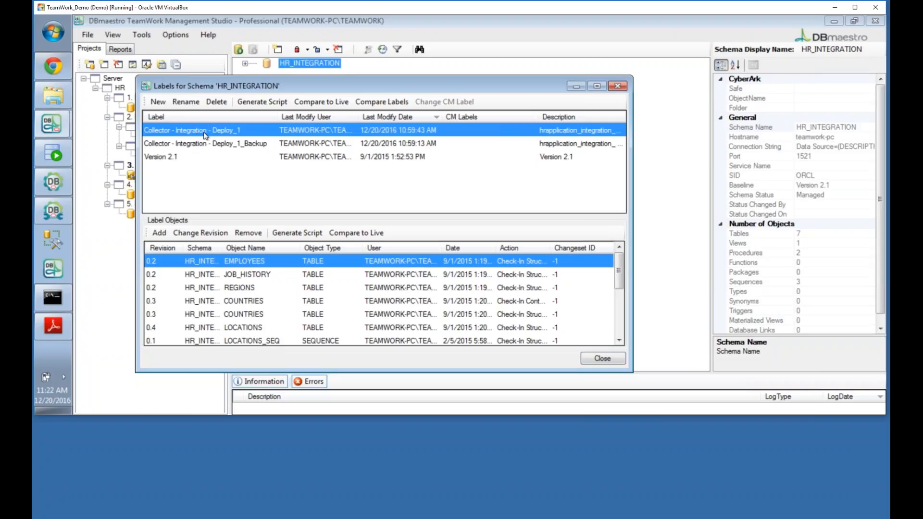
left_click(583, 360)
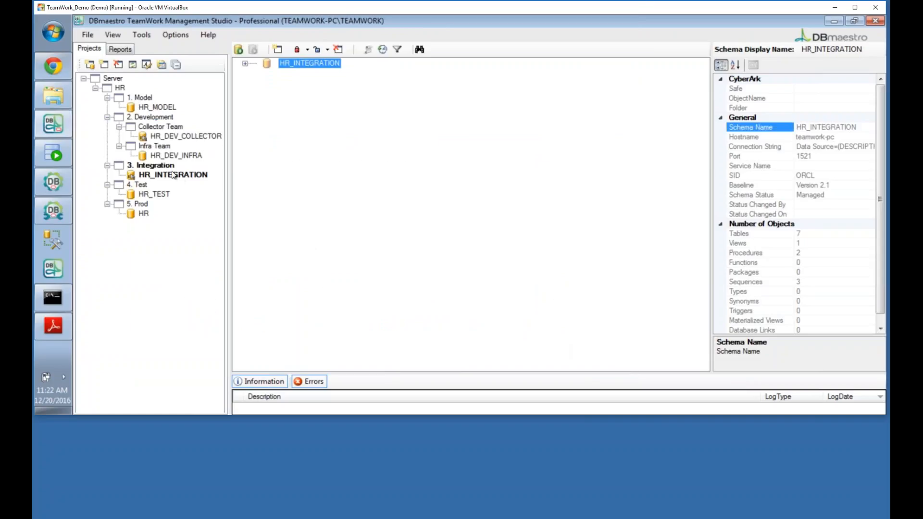
Step: Confirm in HR_INTEGRATION's Set Baseline dialog that Version 2.1 is current, then cancel unchanged
right_click(173, 176)
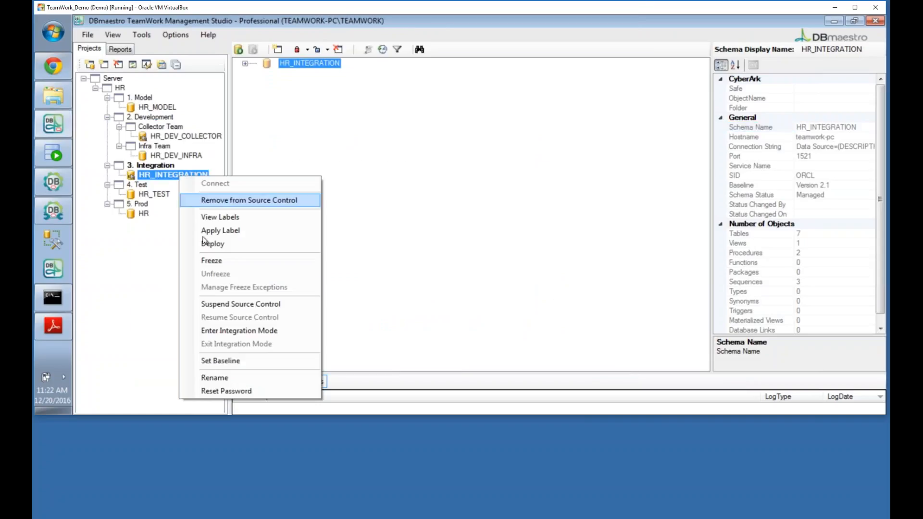
left_click(223, 362)
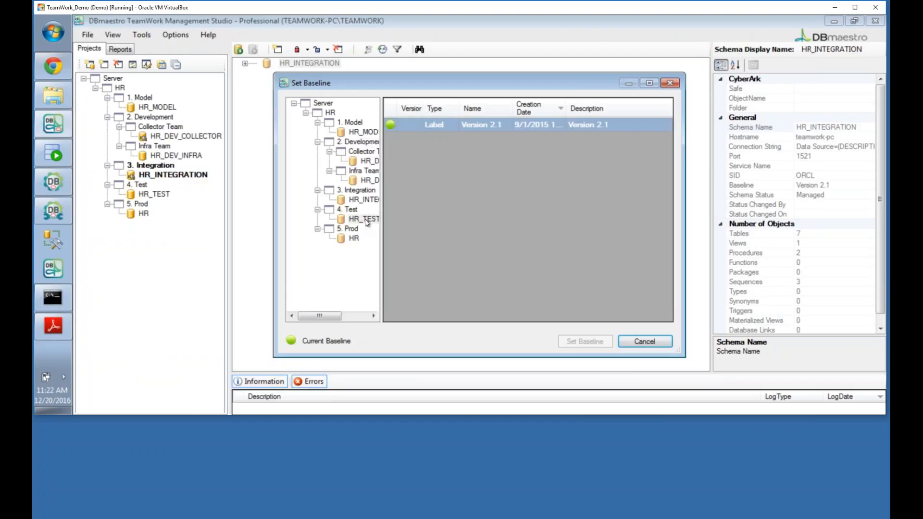
left_click_drag(381, 252, 406, 255)
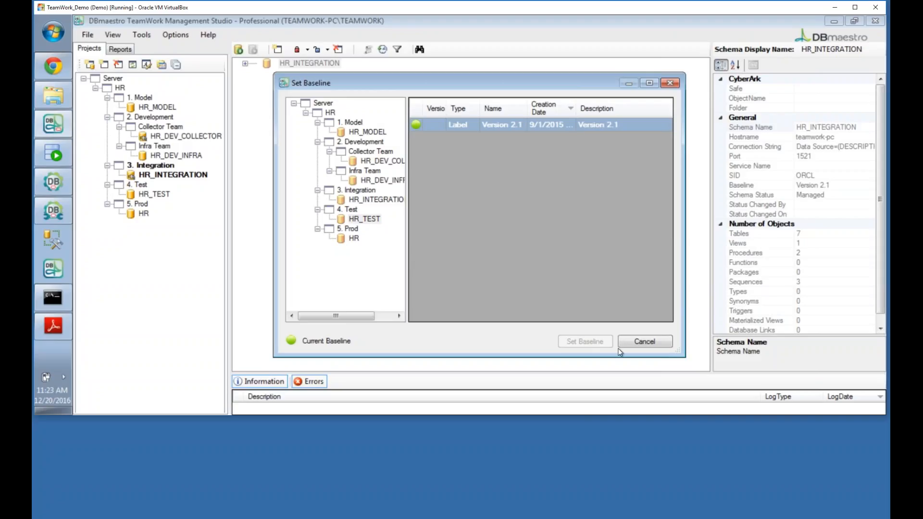
left_click(647, 340)
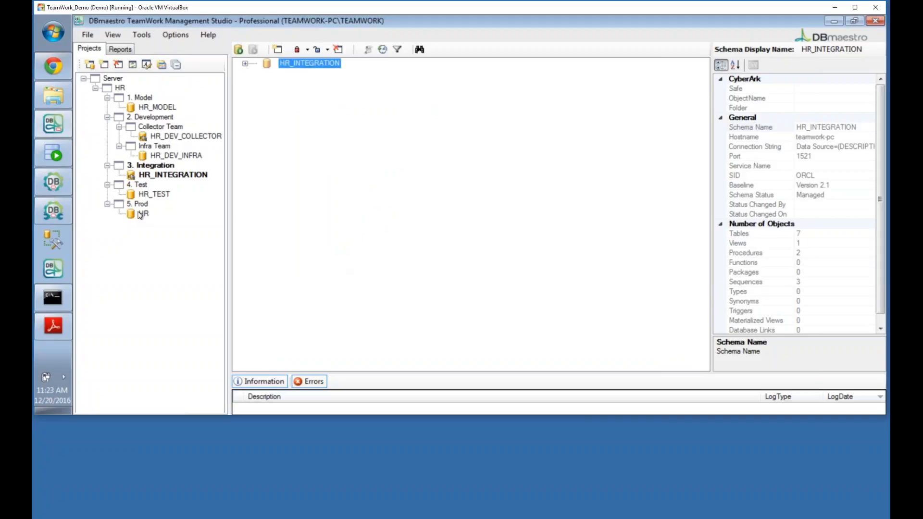
Step: Load the HR_TEST schema and look at its Set Baseline dialog, then cancel
double_click(158, 197)
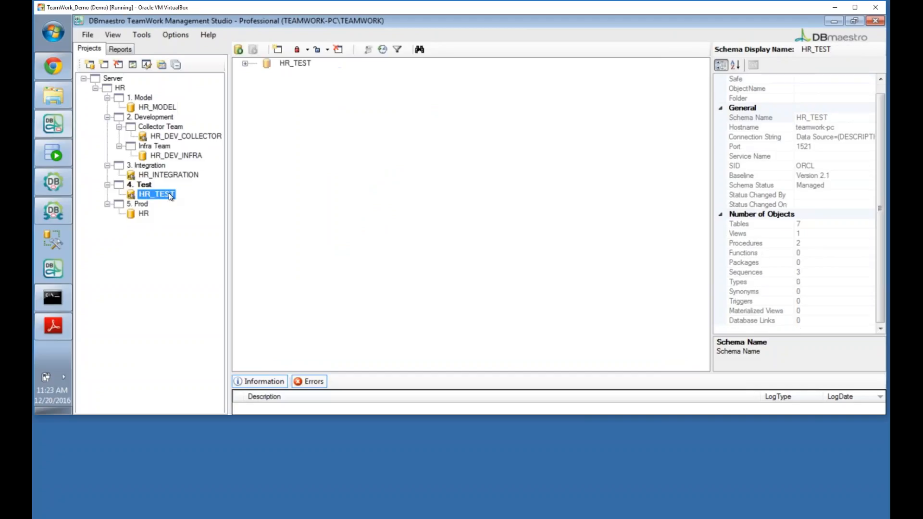
right_click(168, 194)
left_click(228, 374)
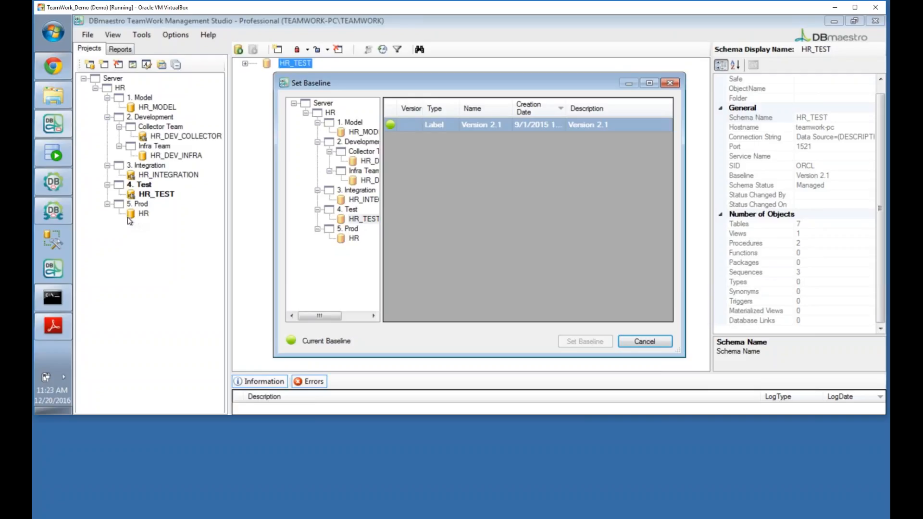
left_click(635, 344)
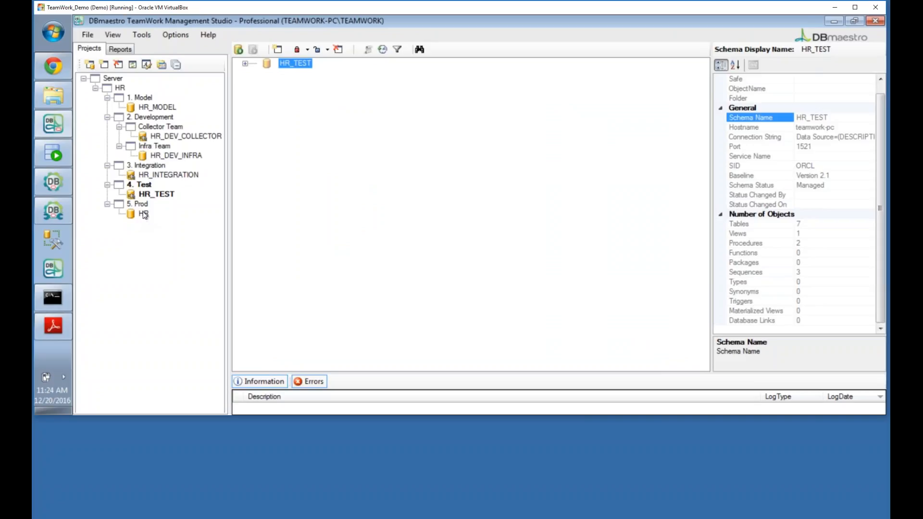
Step: Compare labels for production HR (none) and HR_TEST (Version 2.1), cancel, then return to Jenkins
right_click(166, 195)
left_click(202, 377)
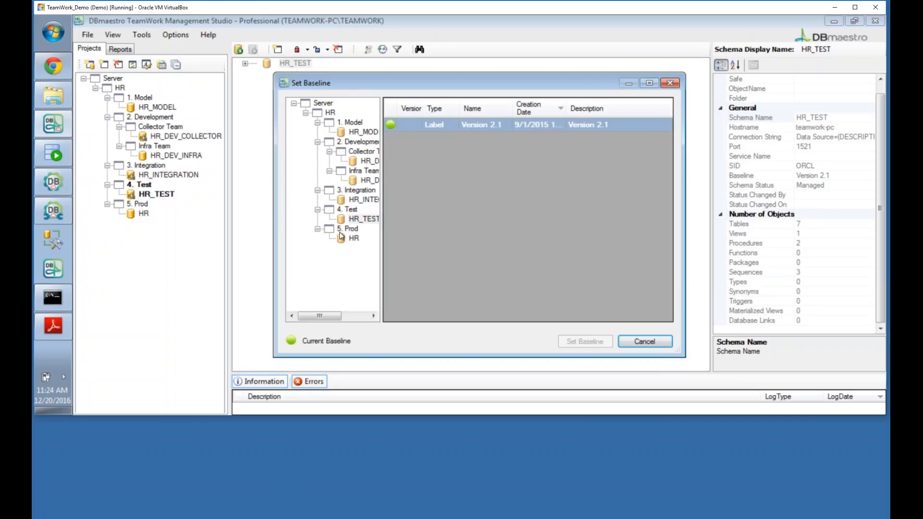
left_click(354, 238)
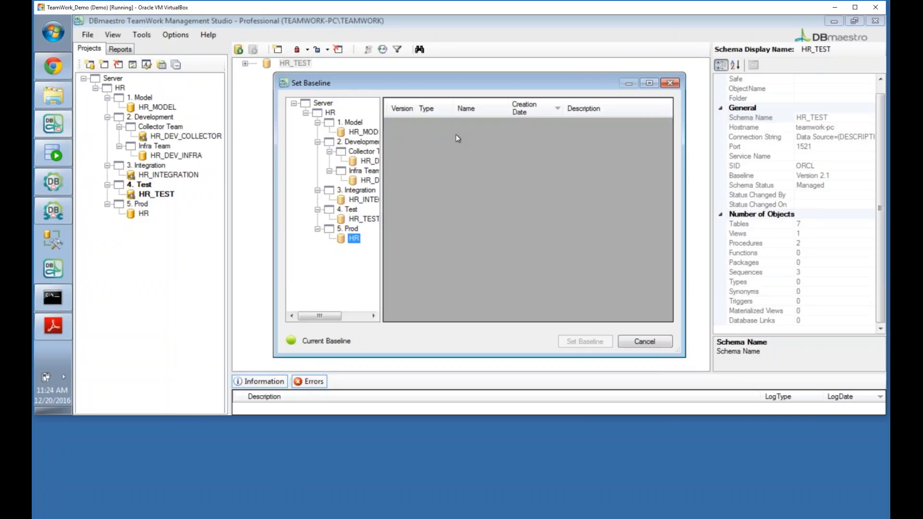
left_click(364, 219)
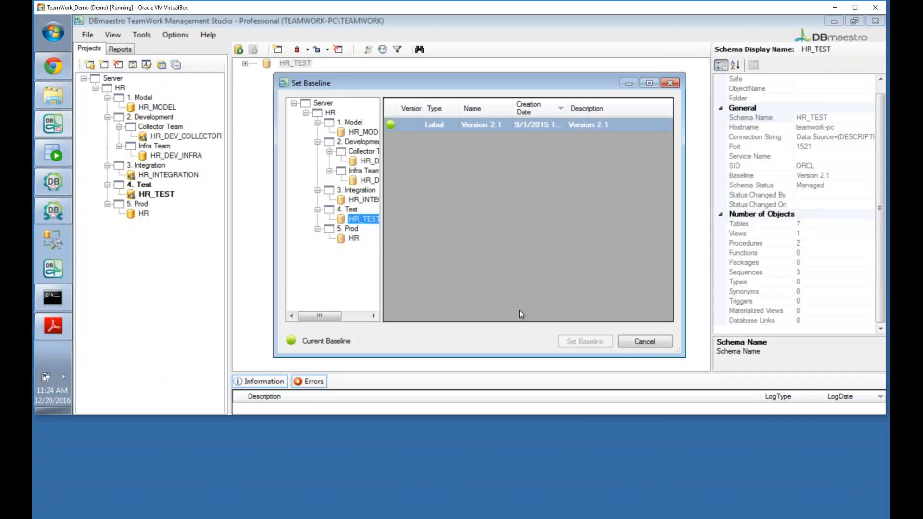
left_click(642, 343)
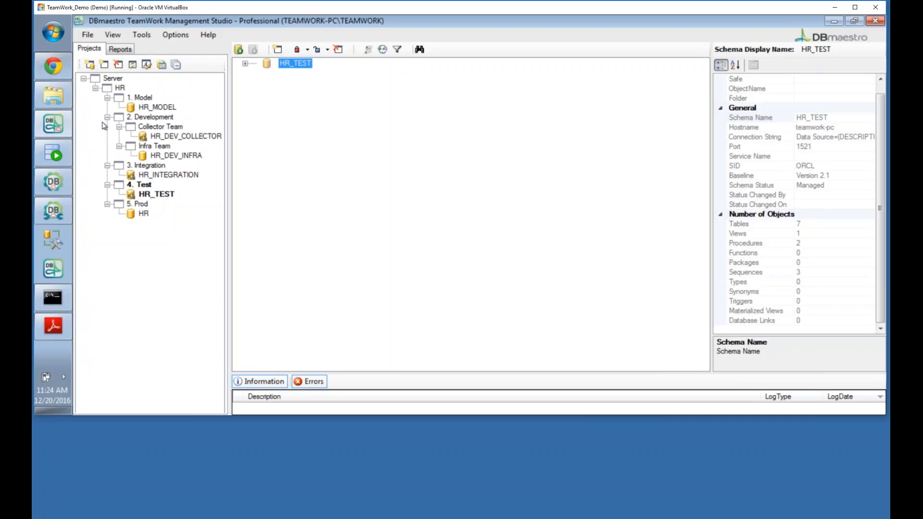
left_click(51, 68)
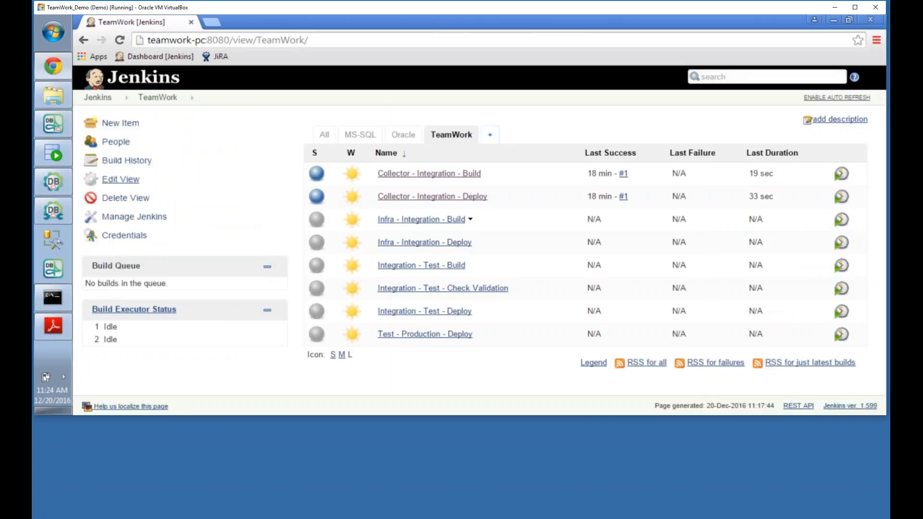
left_click(47, 151)
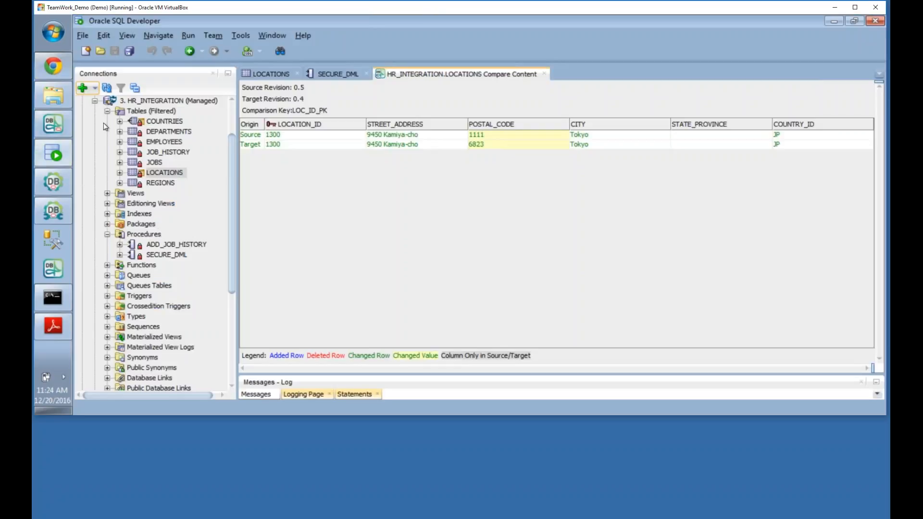
left_click(95, 100)
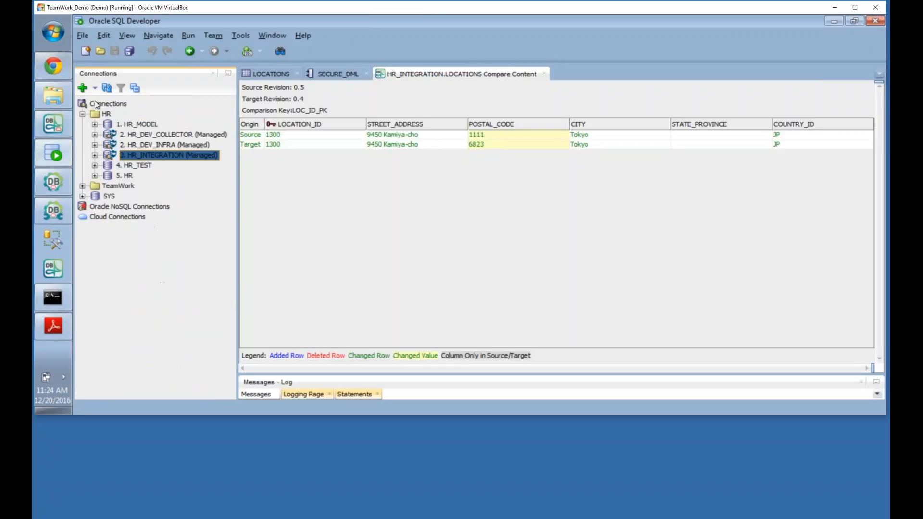
left_click(95, 144)
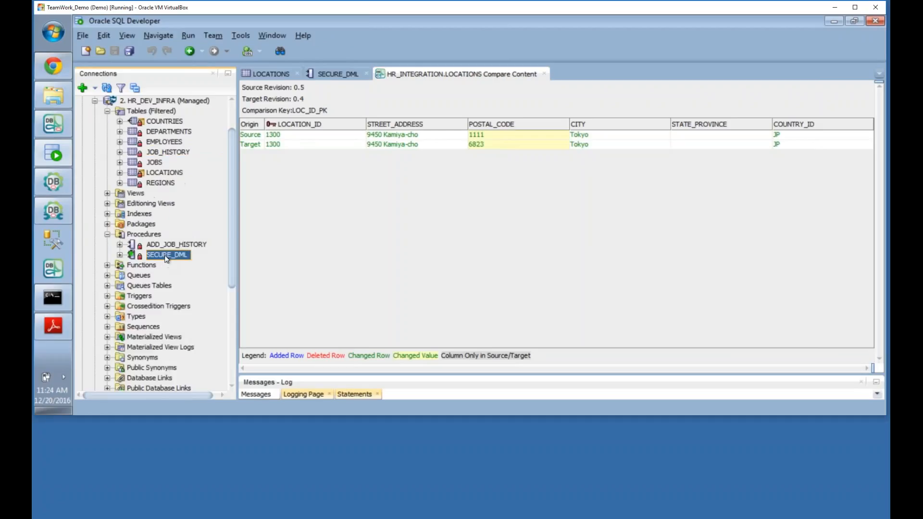
double_click(167, 255)
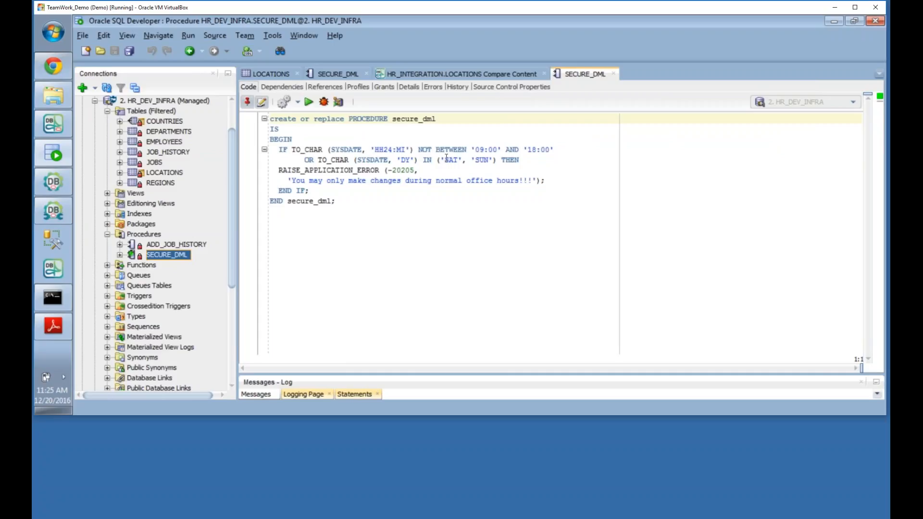
left_click_drag(444, 160, 493, 160)
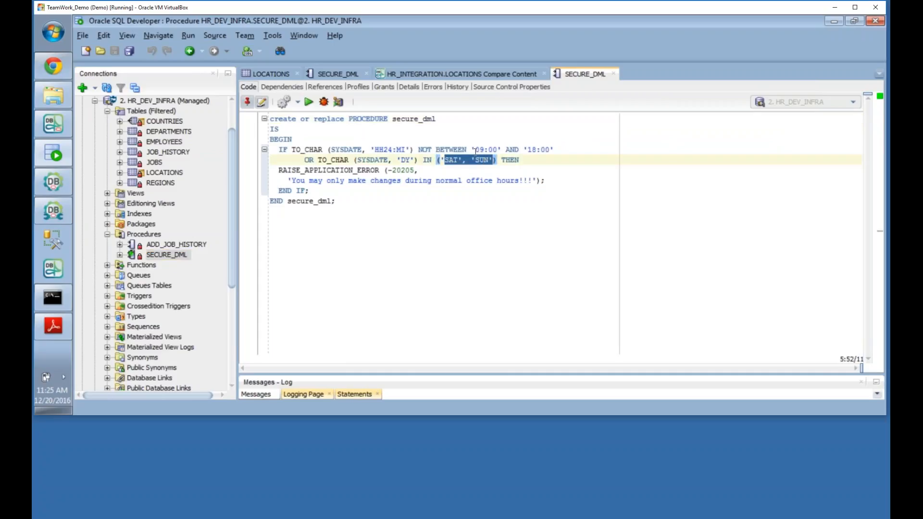
left_click(614, 74)
left_click(53, 70)
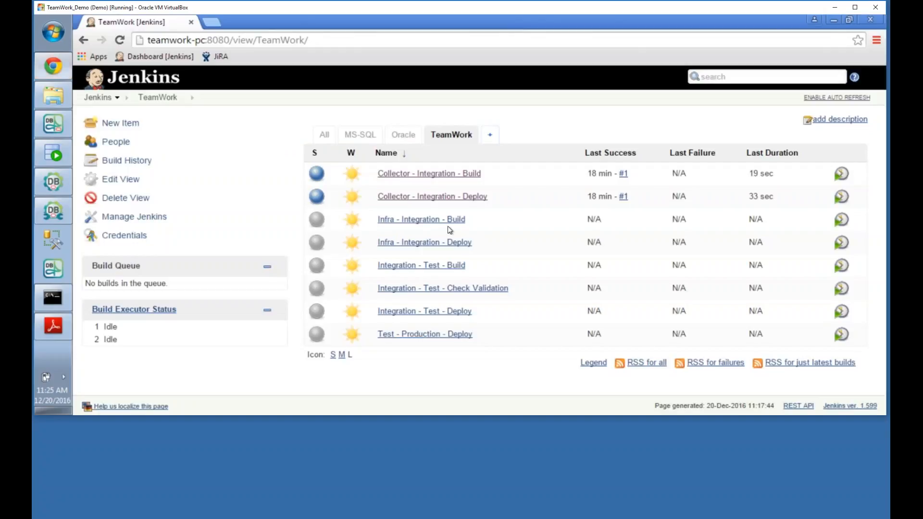
Step: Run Infra - Integration - Build #1 and open its console output, which ends in FAILURE
left_click(470, 221)
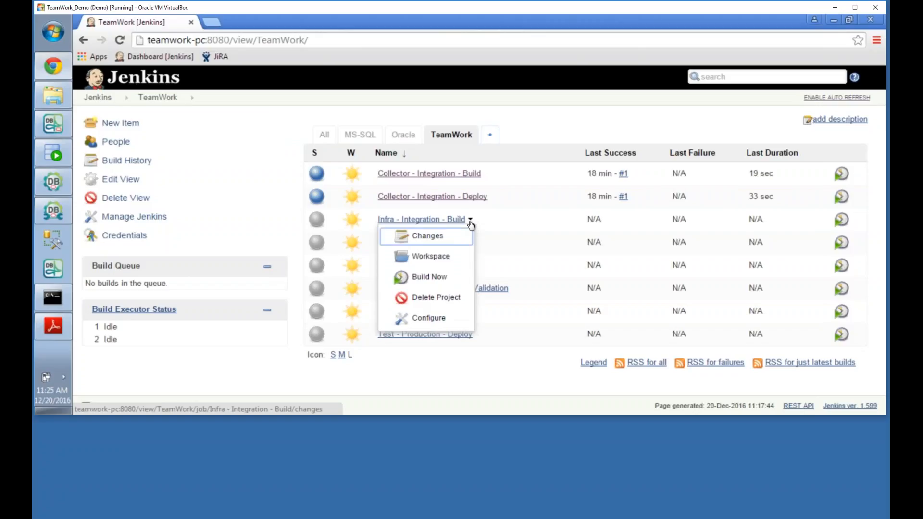
left_click(427, 276)
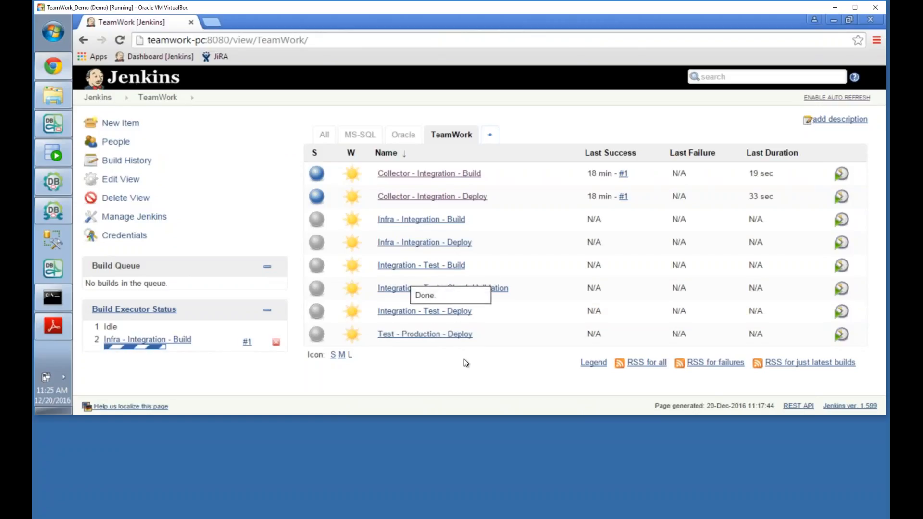
mouse_move(258, 343)
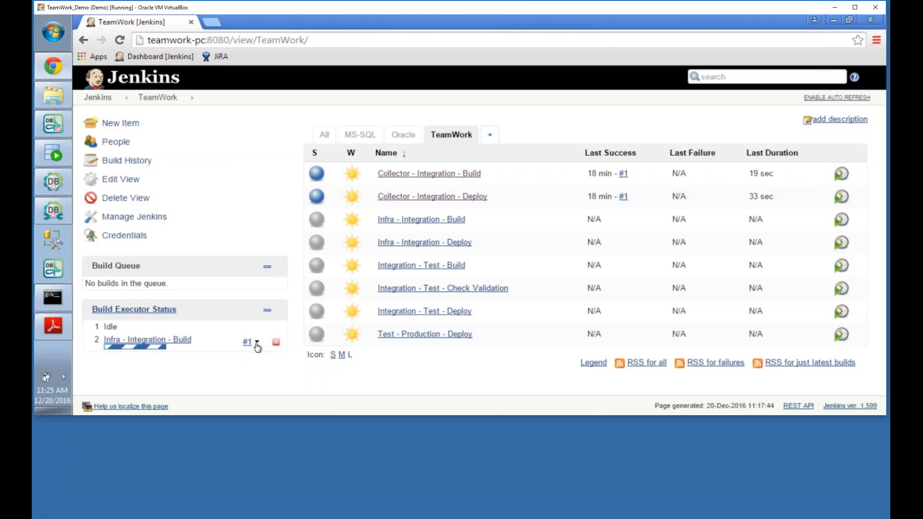
left_click(257, 343)
left_click(274, 387)
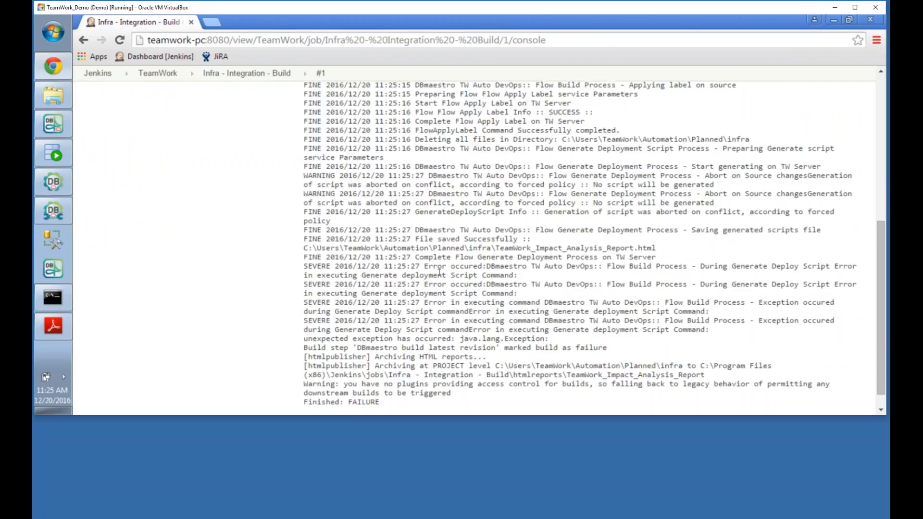
Step: Highlight the SEVERE error and abort-on-conflict warning in the log, then return to the TeamWork view
left_click_drag(424, 267, 840, 266)
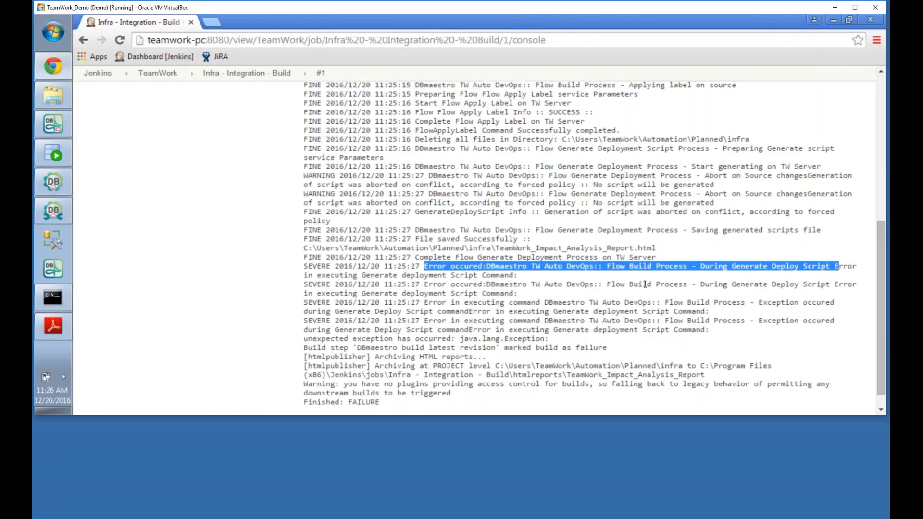
mouse_move(53, 326)
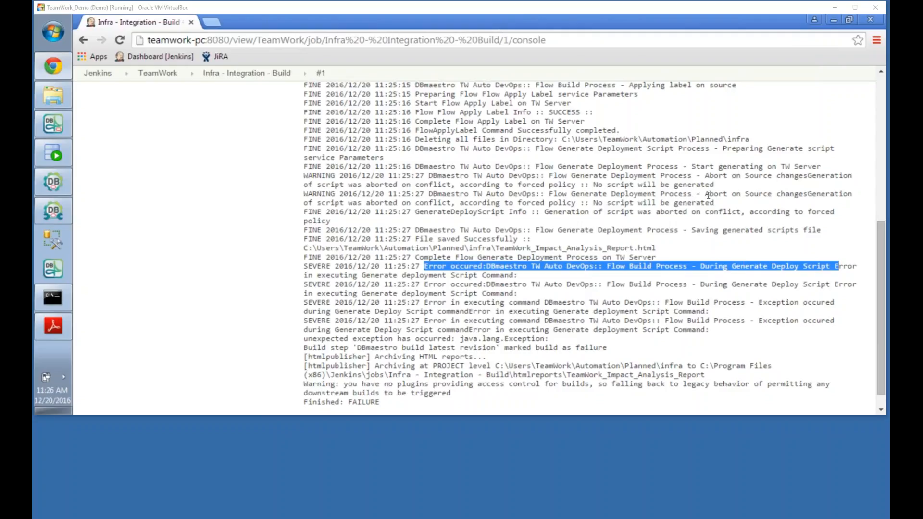
left_click_drag(705, 196, 726, 201)
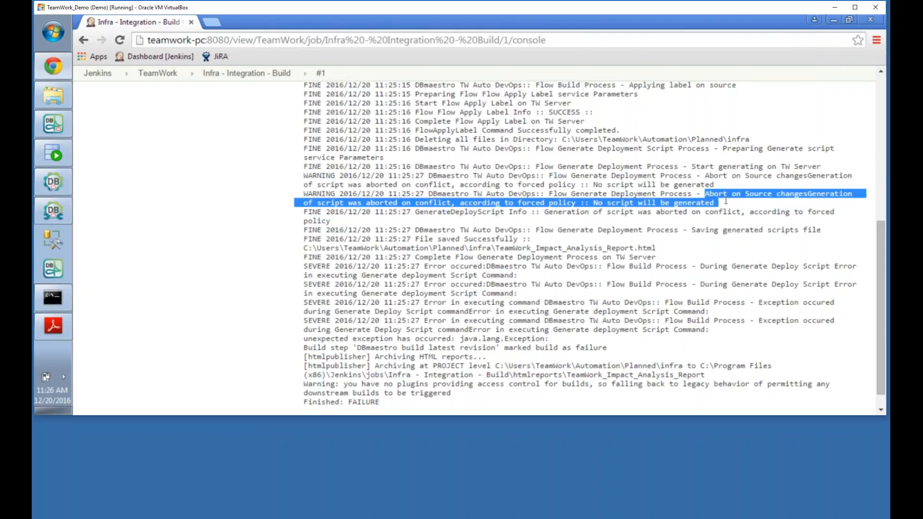
scroll(675, 274, "up", 15)
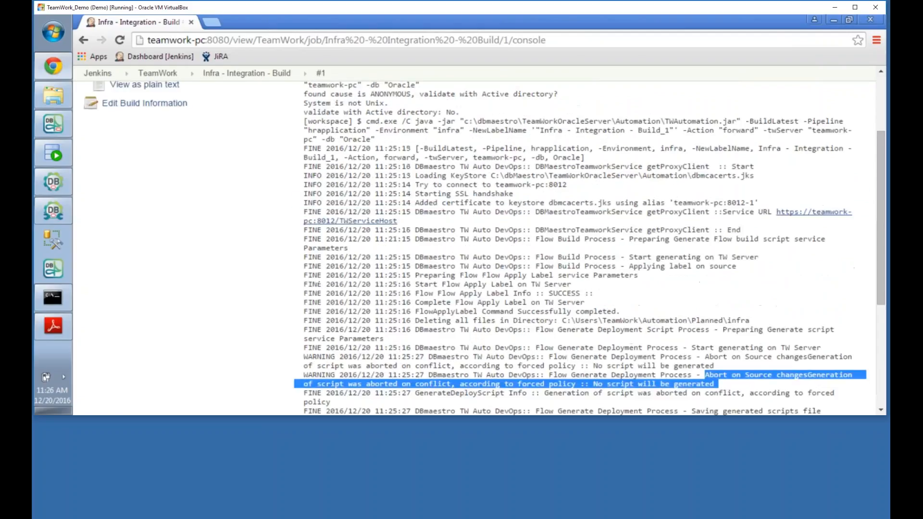
left_click(157, 73)
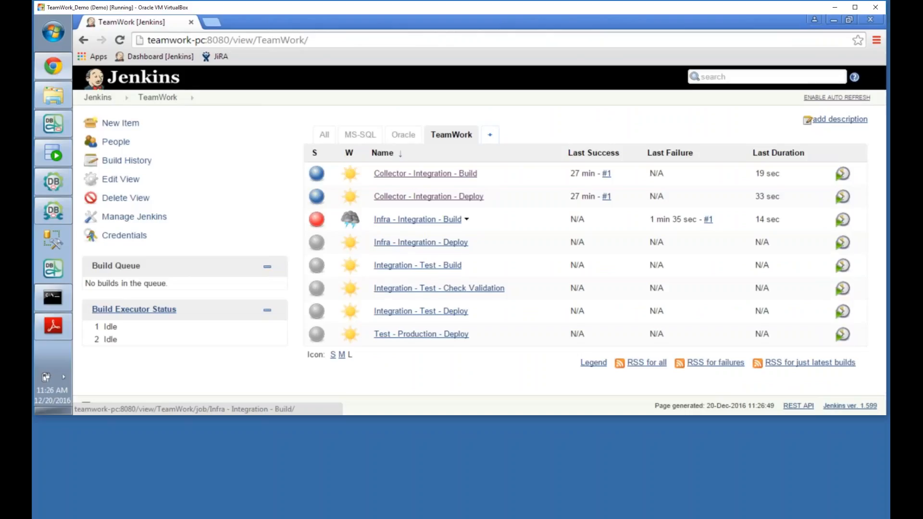
Step: View the Safety Net deployment slide in DBmaestro Brief.pdf, then close Adobe Reader
left_click(56, 321)
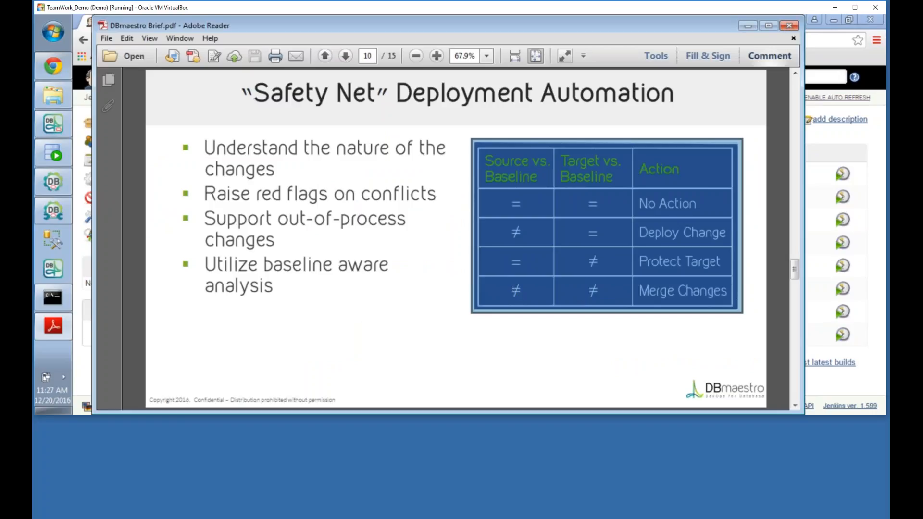
left_click(788, 25)
Step: Open the TeamWork Impact Analysis Report of the Infra - Integration - Build project
left_click(434, 224)
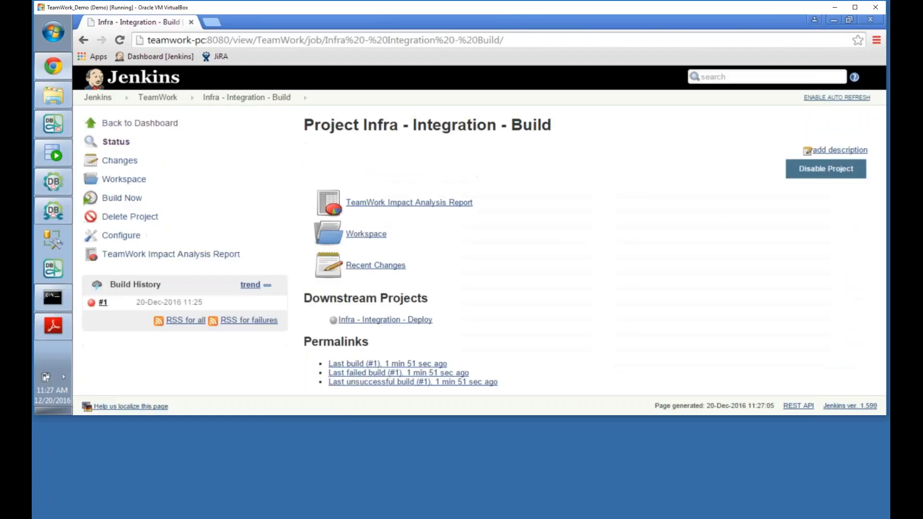
left_click(403, 204)
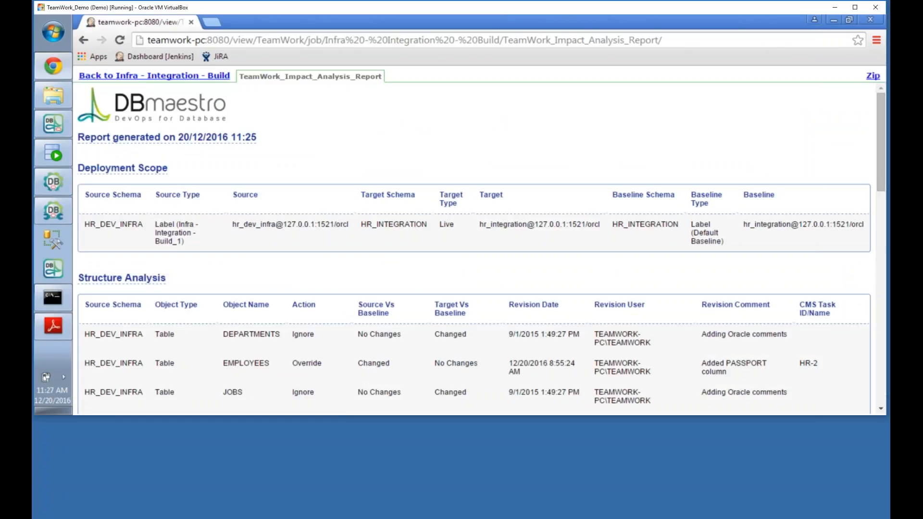
scroll(384, 235, "down", 3)
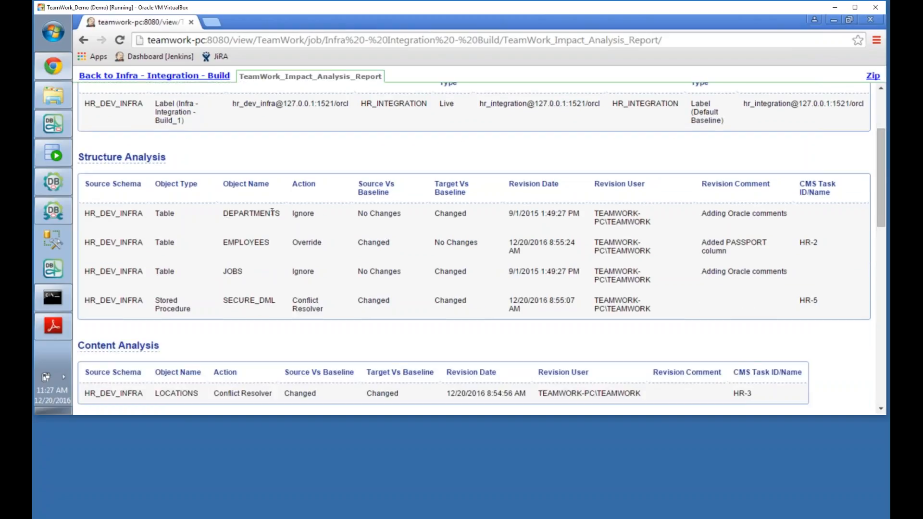
Step: Review Source/Target Vs Baseline for DEPARTMENTS, EMPLOYEES, JOBS and SECURE_DML, then go back
left_click_drag(358, 213, 401, 214)
left_click_drag(435, 214, 476, 215)
left_click_drag(358, 243, 483, 245)
left_click_drag(358, 272, 475, 271)
left_click_drag(354, 301, 398, 300)
left_click_drag(434, 301, 477, 304)
scroll(288, 310, "down", 2)
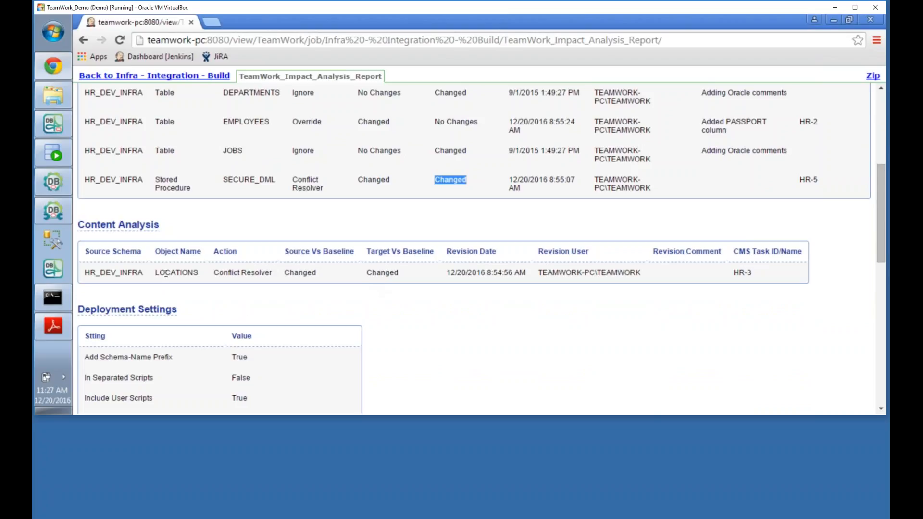
scroll(187, 221, "up", 5)
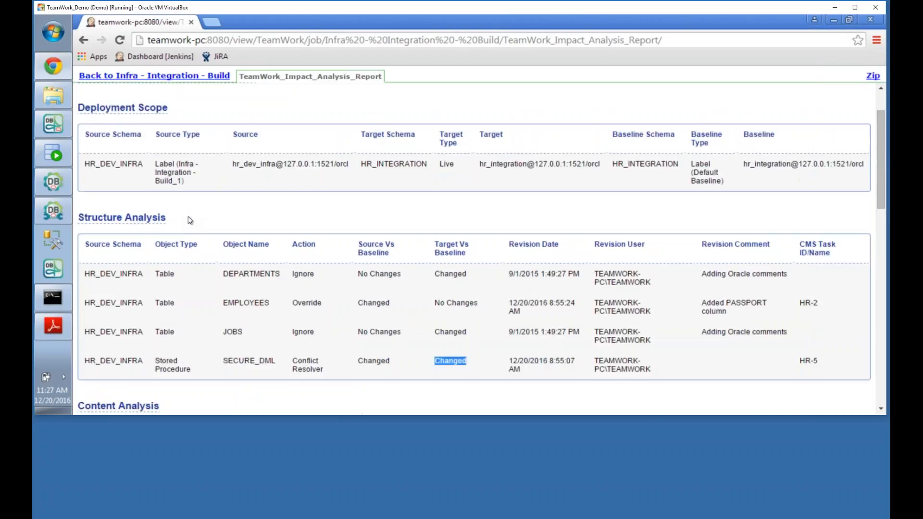
left_click(84, 42)
Step: Return to the TeamWork job list, turn on auto-refresh, and launch Deployment Manager
left_click(84, 42)
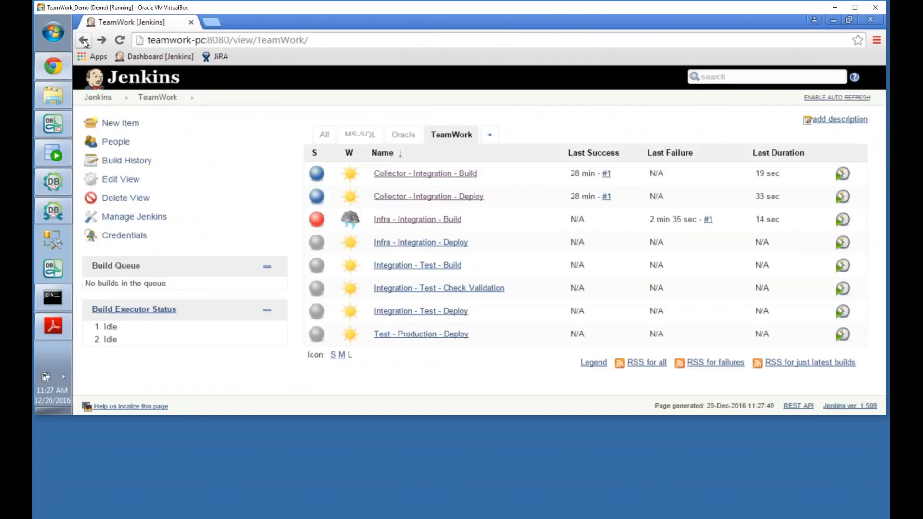
left_click(826, 98)
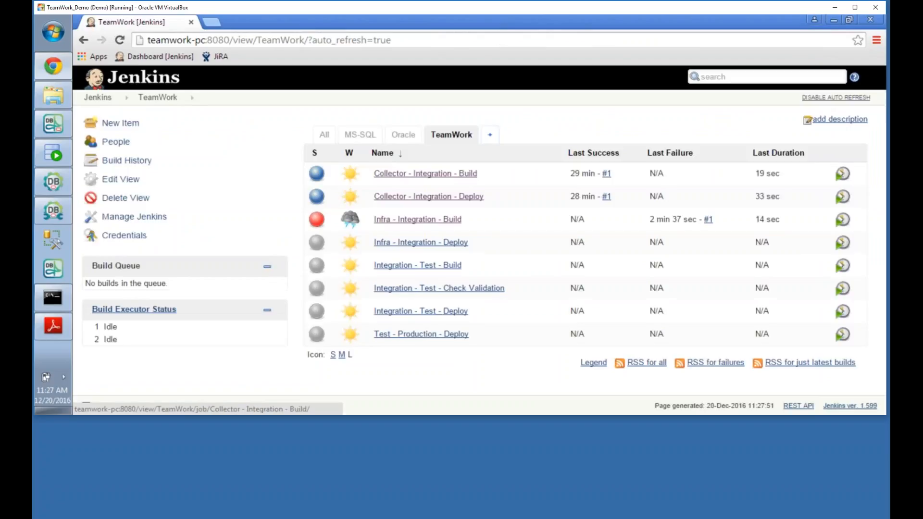
left_click(53, 182)
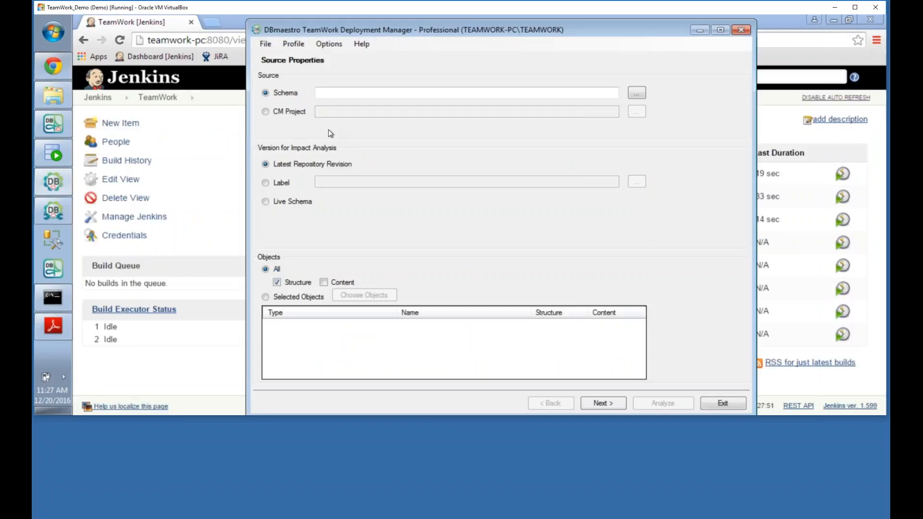
Step: Choose HR_DEV_INFRA as the source schema with table content included
left_click(637, 92)
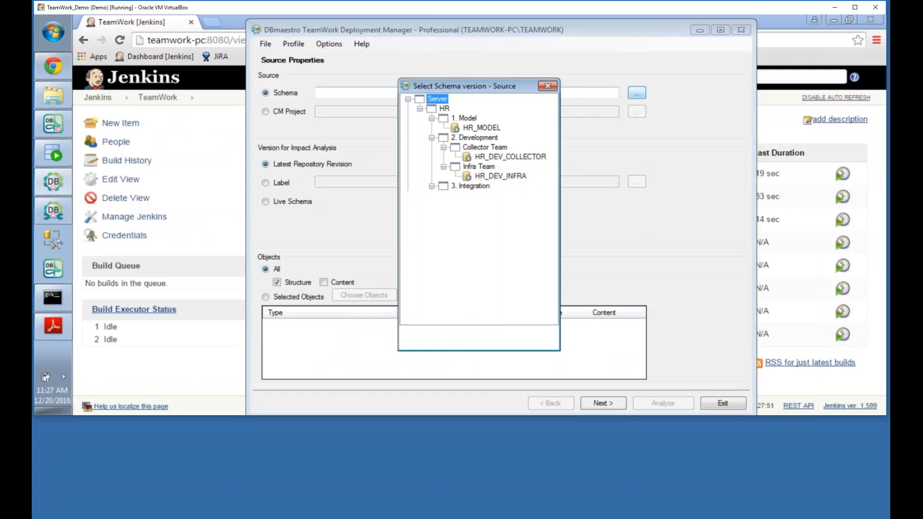
left_click(503, 176)
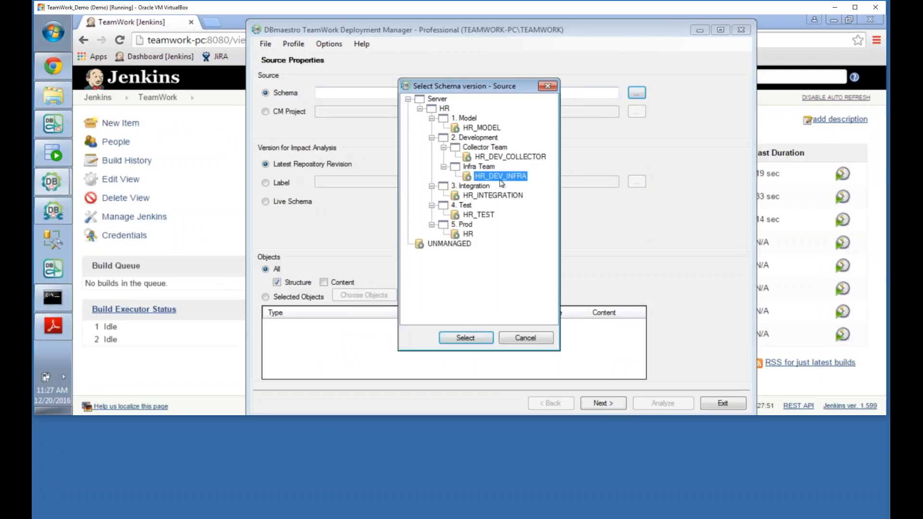
left_click(462, 337)
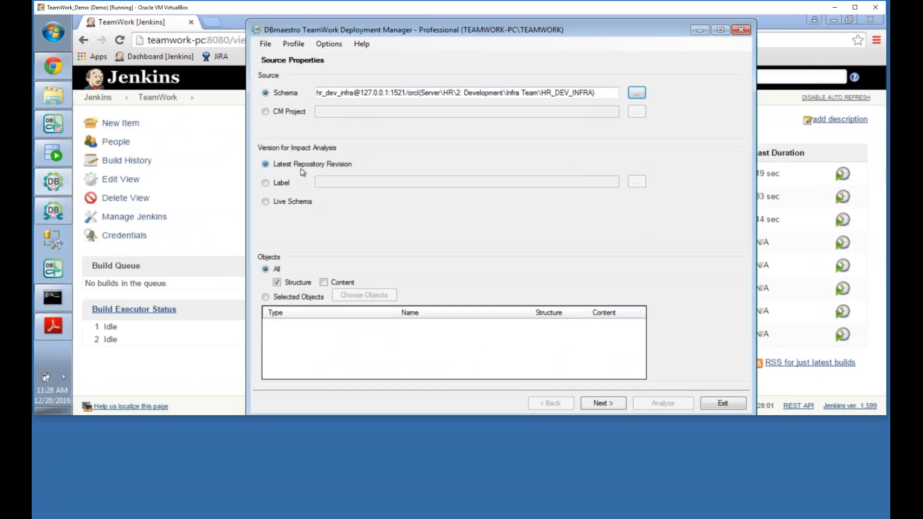
left_click(322, 282)
Step: Set HR_INTEGRATION as the target schema and check the Version 2.1 baseline label
left_click(586, 403)
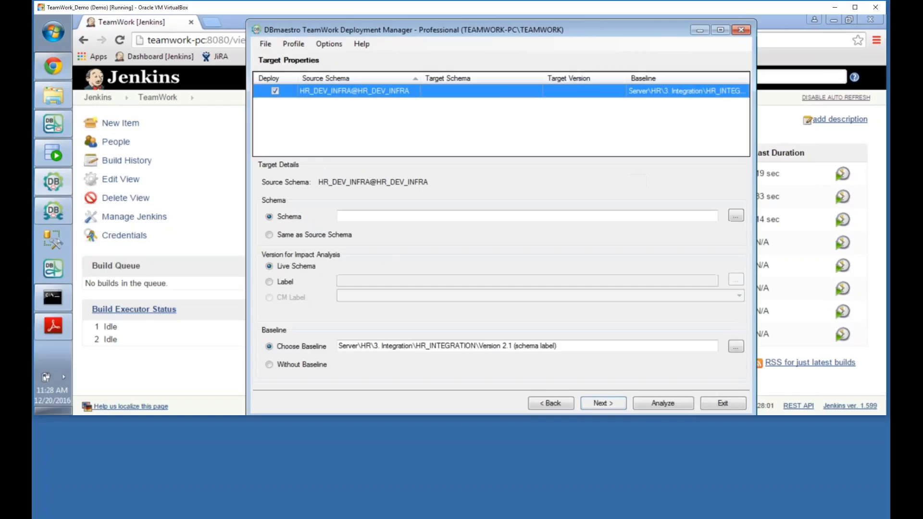
left_click(736, 216)
left_click(493, 195)
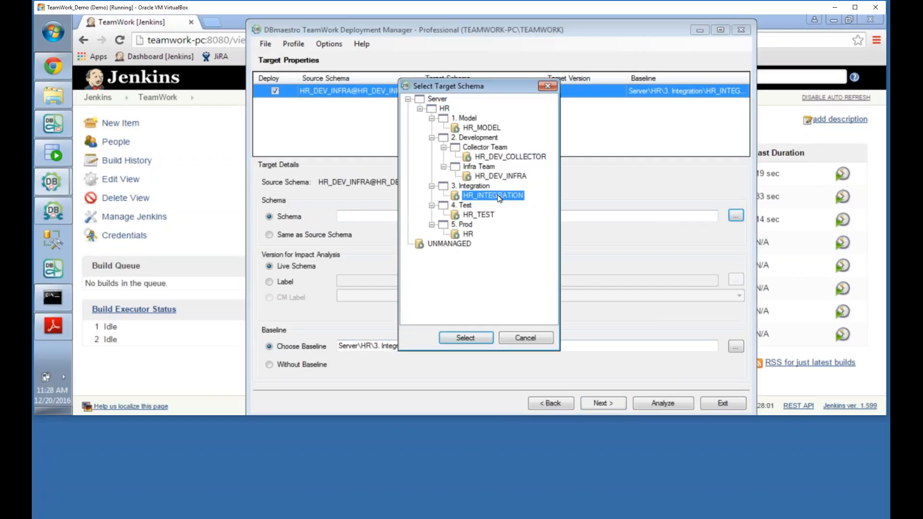
left_click(464, 337)
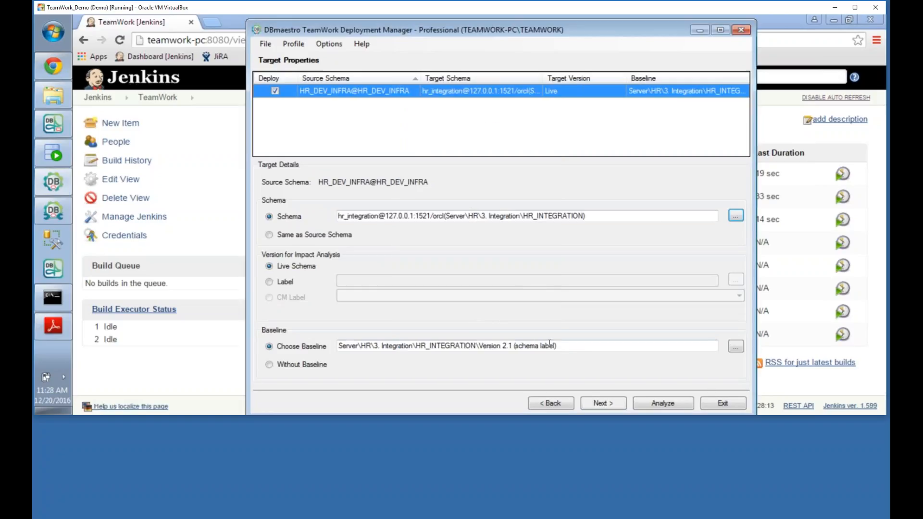
left_click_drag(558, 346, 480, 347)
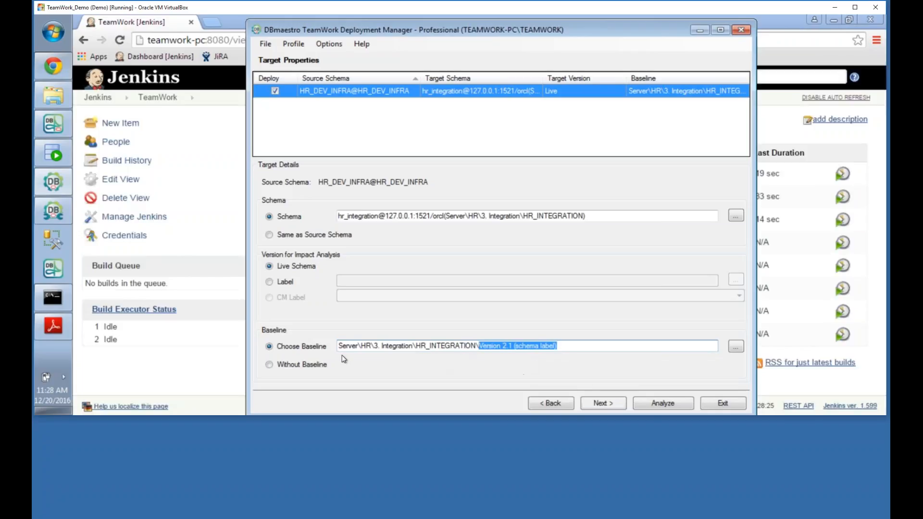
Step: Run the impact analysis full-screen, keep Merge Conflicts for SECURE_DML, and open its resolver
left_click(663, 403)
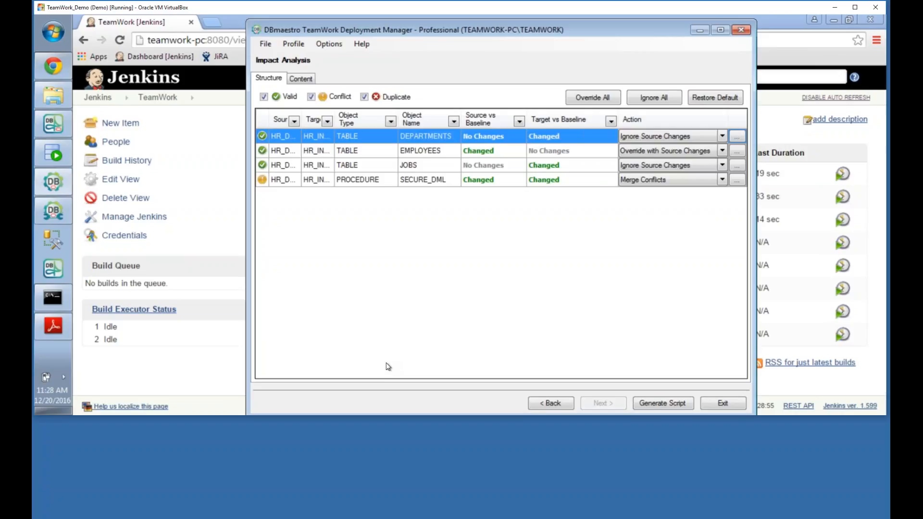
left_click(720, 30)
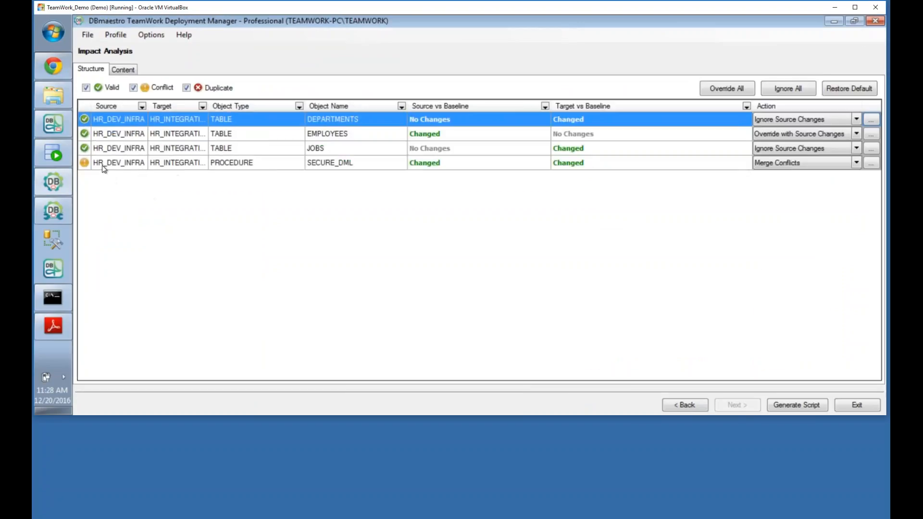
mouse_move(87, 166)
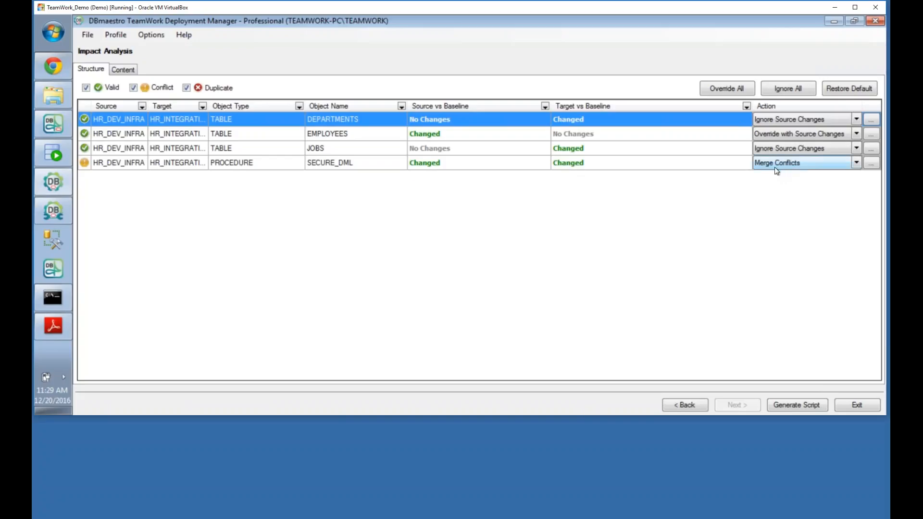
left_click(856, 164)
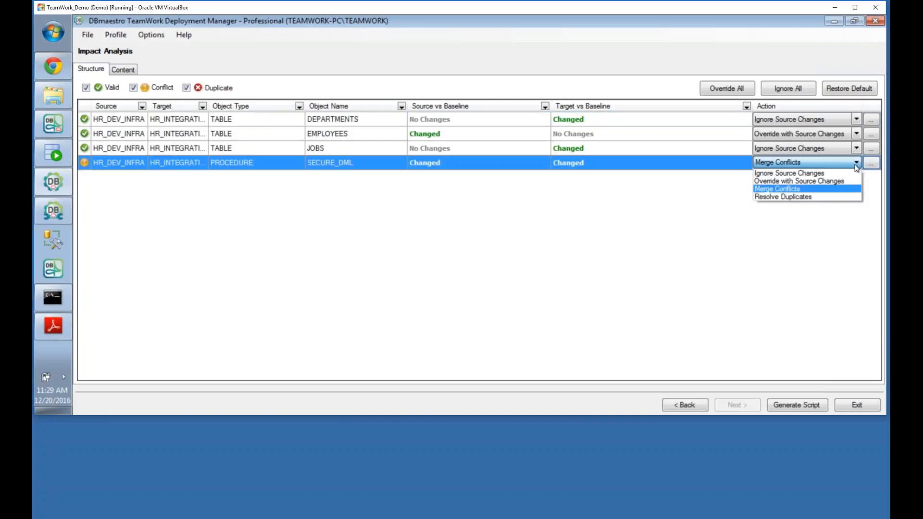
left_click(838, 190)
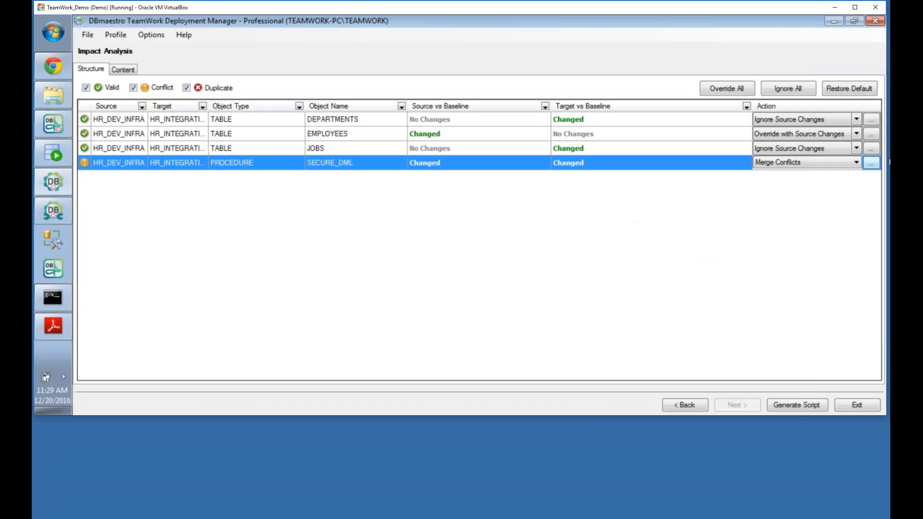
left_click(871, 164)
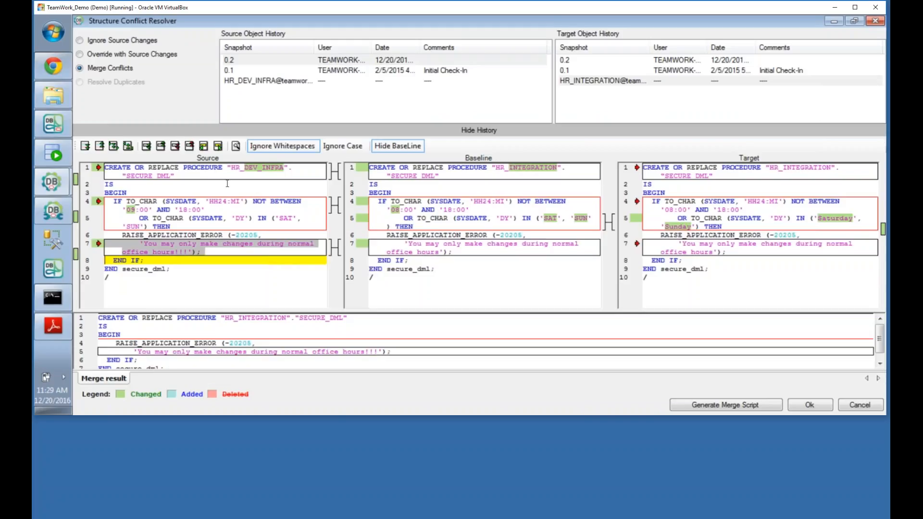
Step: Compare the source's office-hours and error-message blocks with the target's weekend days, then hide history
left_click(128, 210)
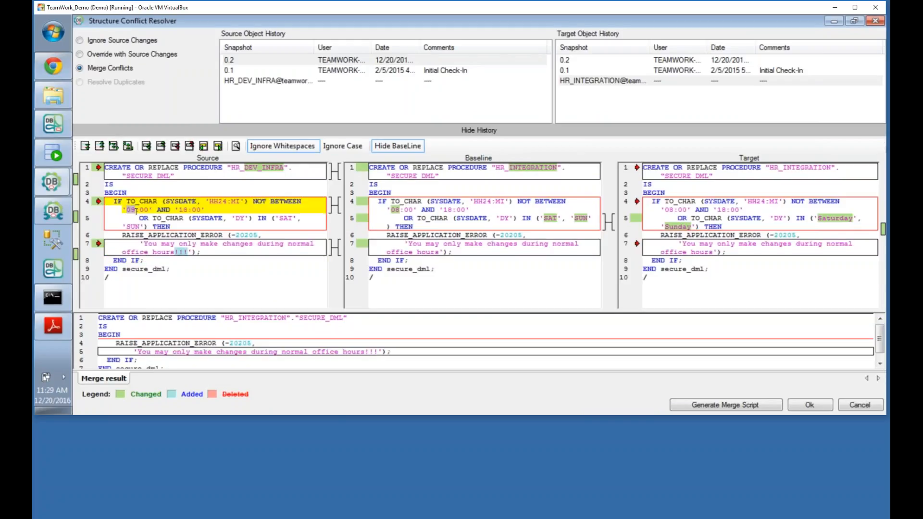
left_click(180, 252)
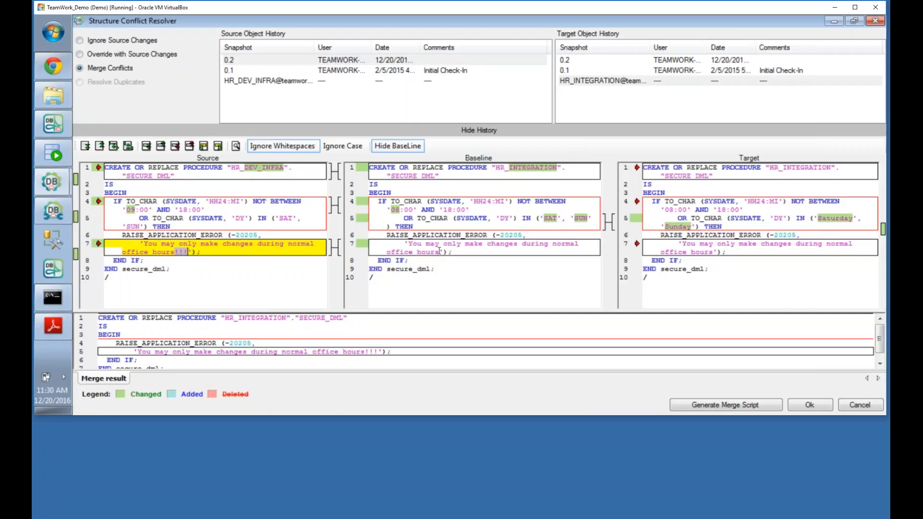
left_click(819, 218)
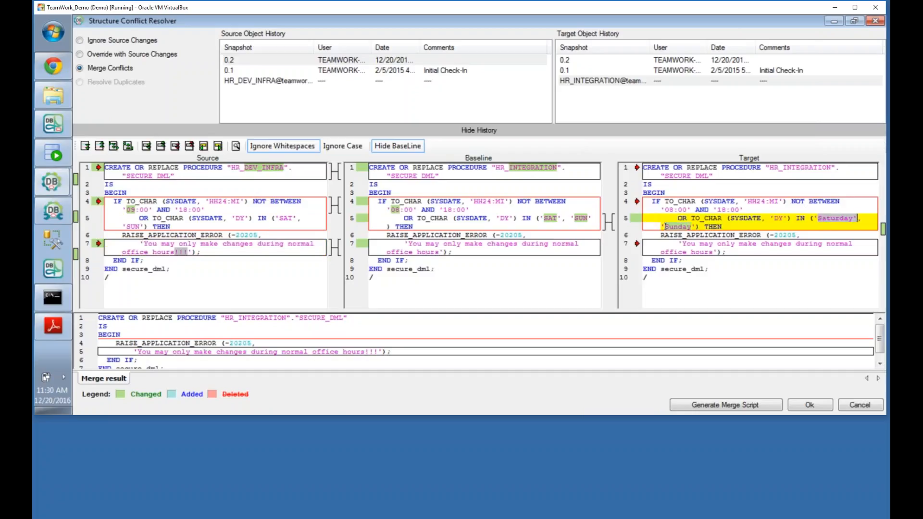
left_click_drag(666, 226, 695, 227)
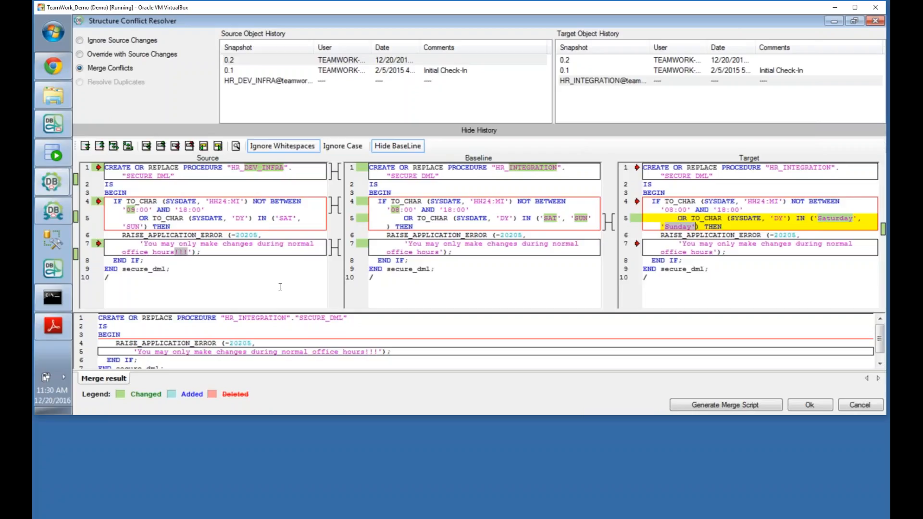
left_click(483, 131)
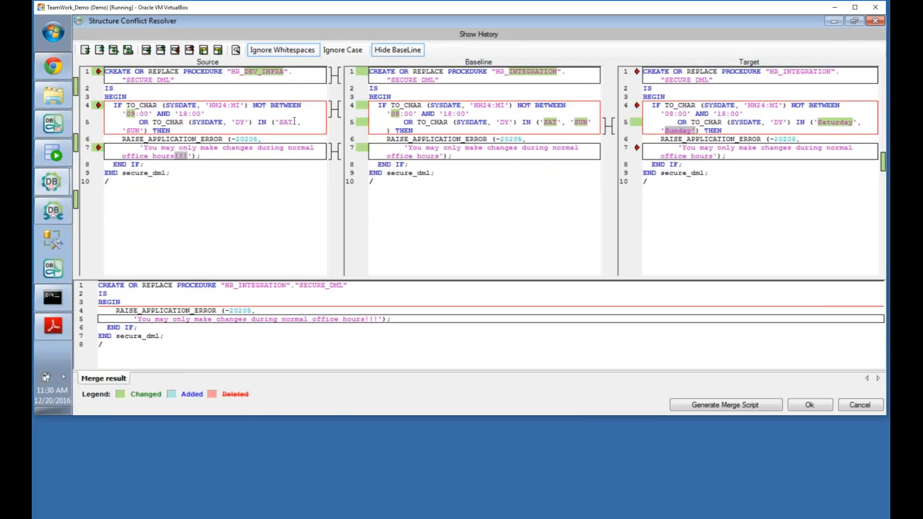
Step: Resolve the weekday block in-line, source first, check the merged 'Saturday', 'Sunday' lines, and accept
right_click(316, 124)
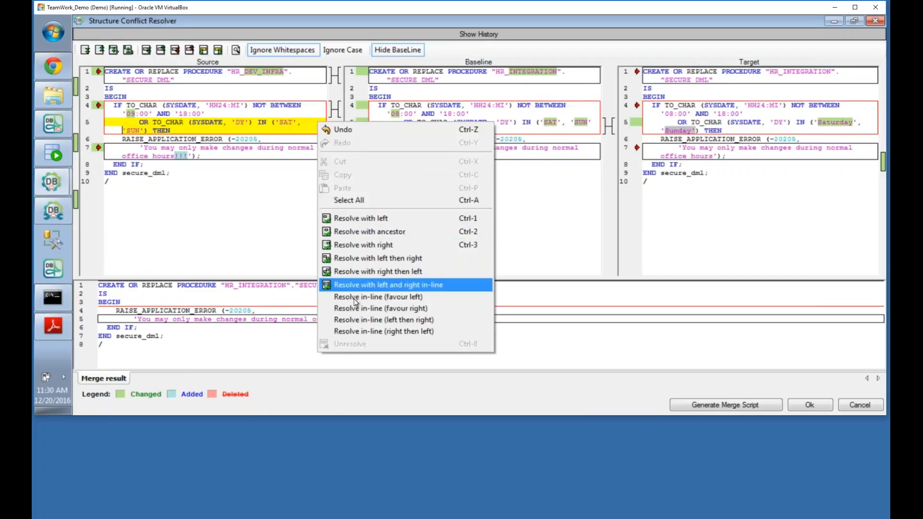
left_click(357, 320)
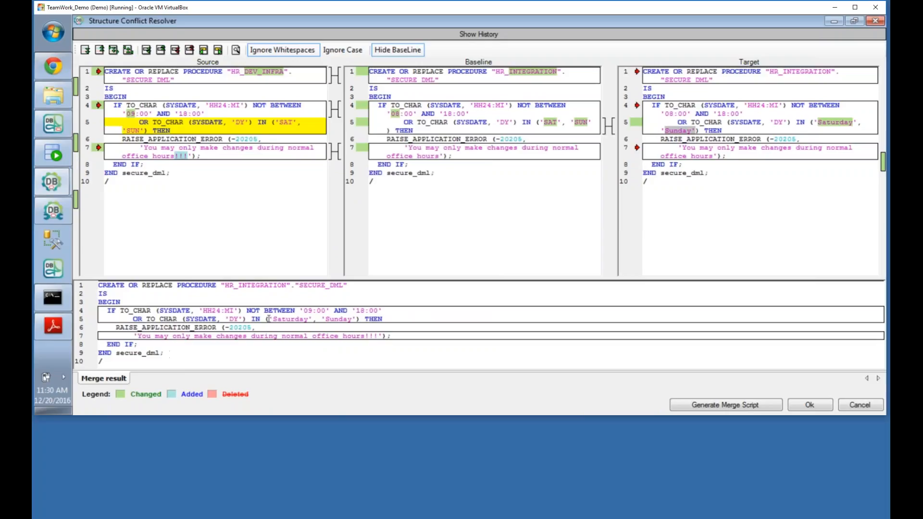
left_click(302, 310)
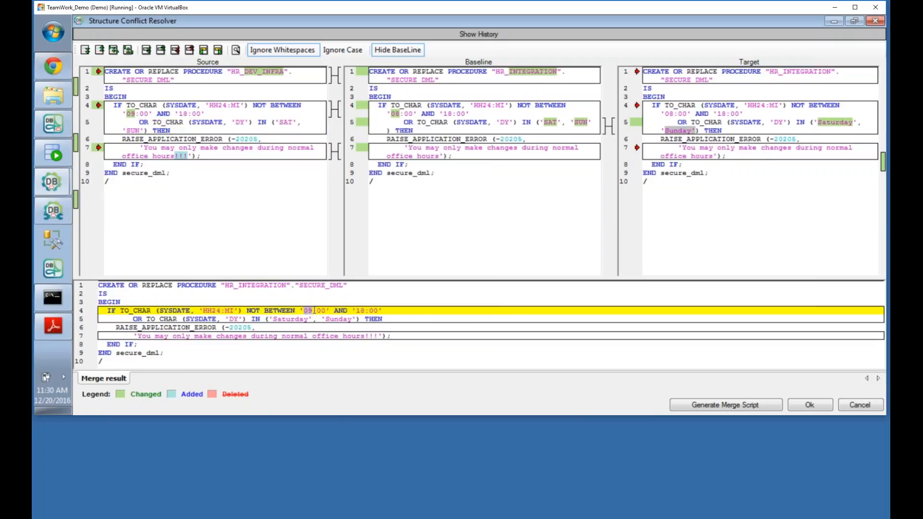
left_click(367, 336)
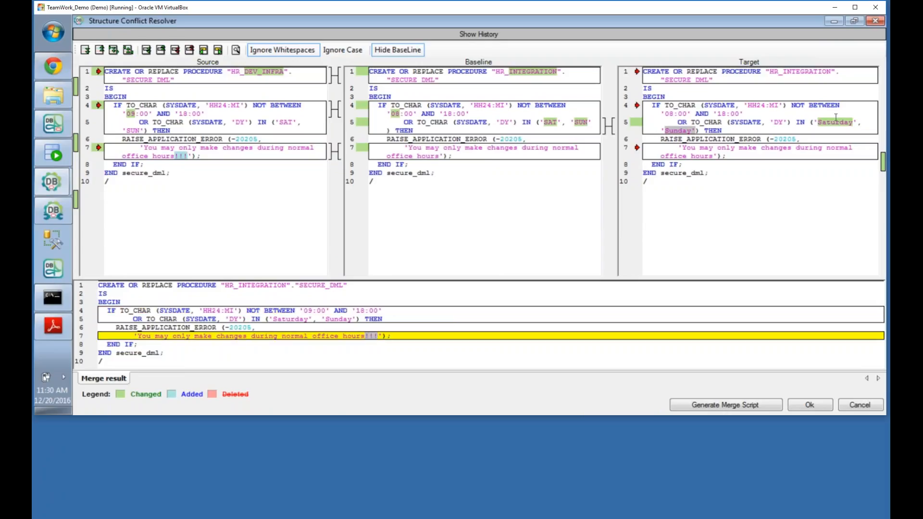
left_click_drag(272, 318, 357, 319)
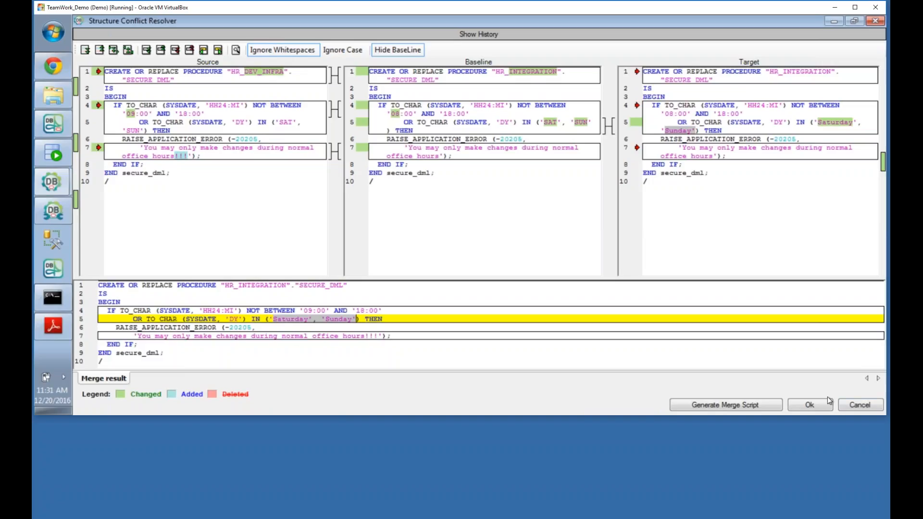
left_click(810, 405)
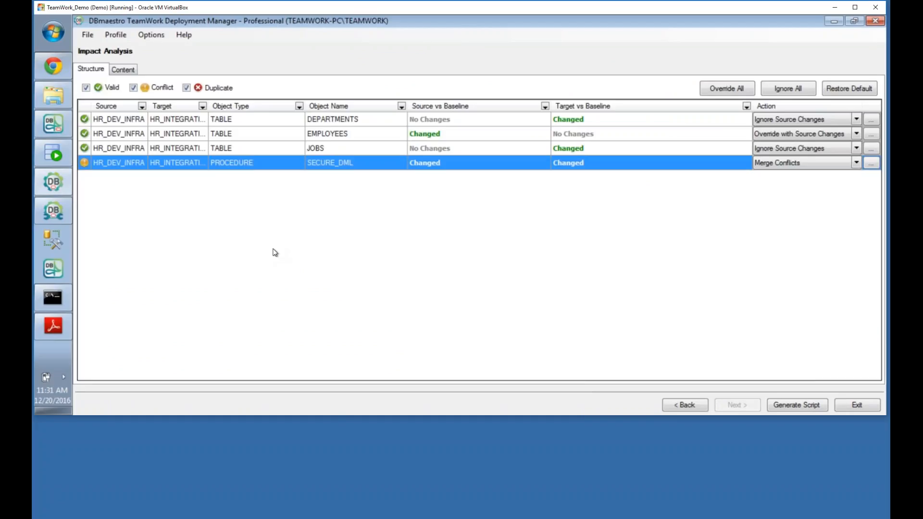
Step: Open the LOCATIONS content conflict, preview its content deployment script, and keep Merge Conflicts
left_click(123, 69)
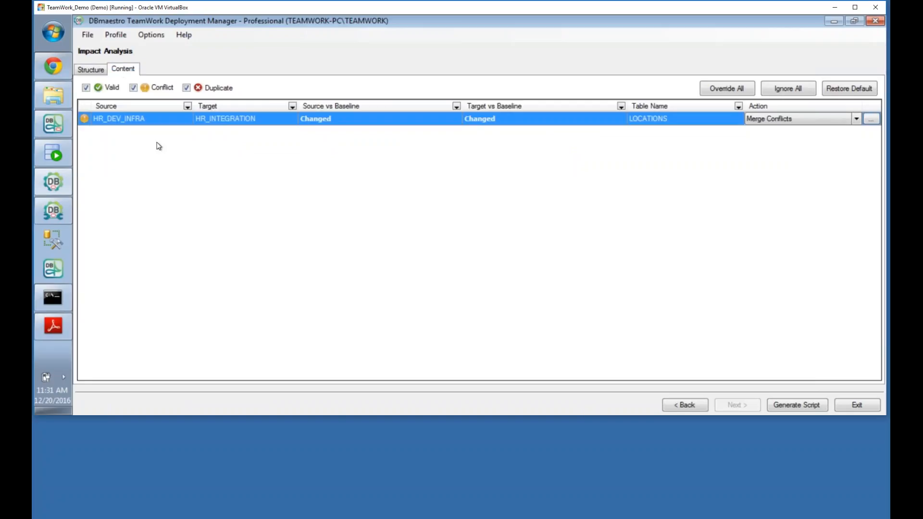
left_click(871, 119)
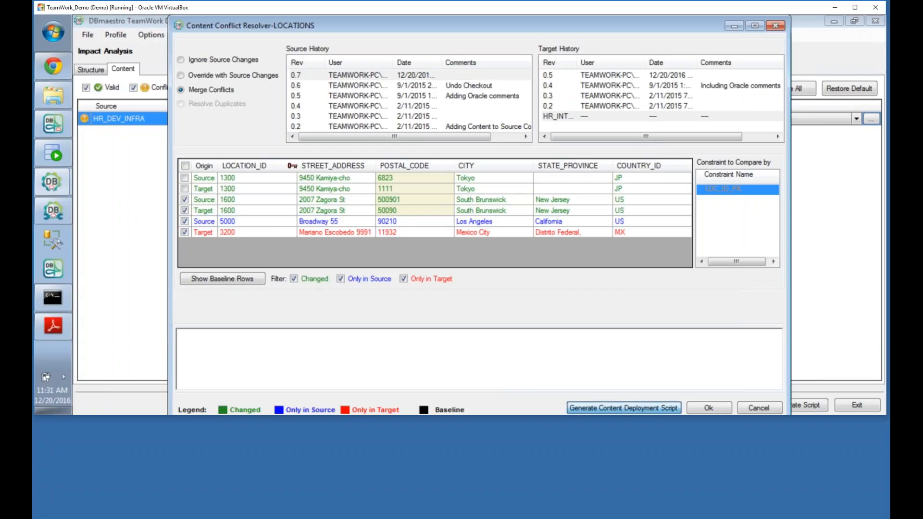
left_click(624, 407)
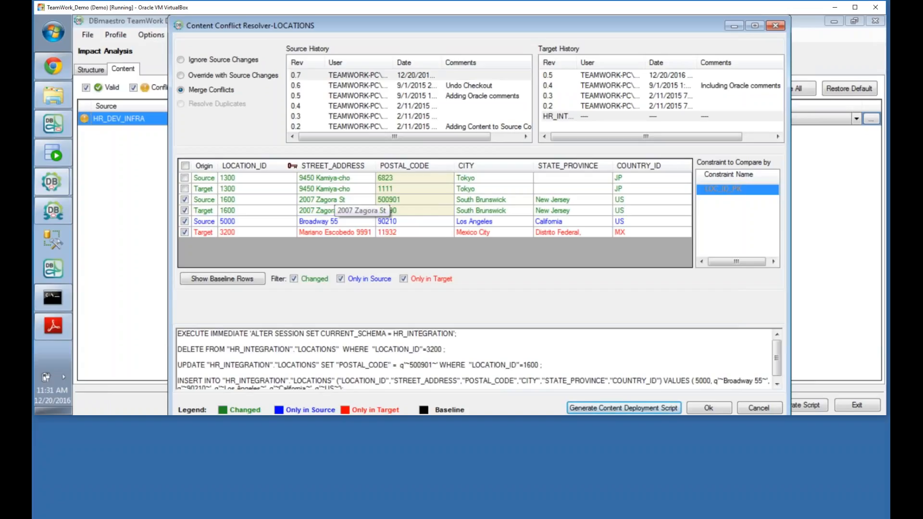
left_click(708, 408)
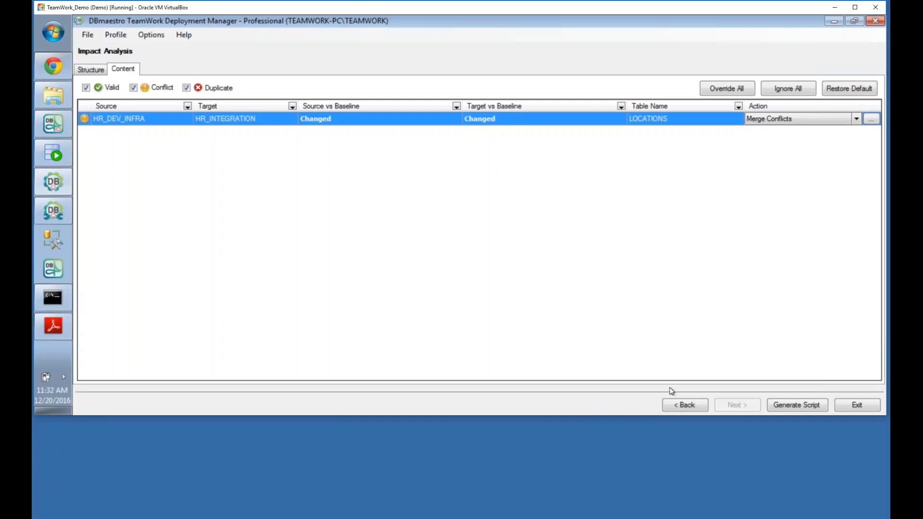
Step: Generate the deployment script and inspect Step 1's new PASSPORT column definition
left_click(797, 404)
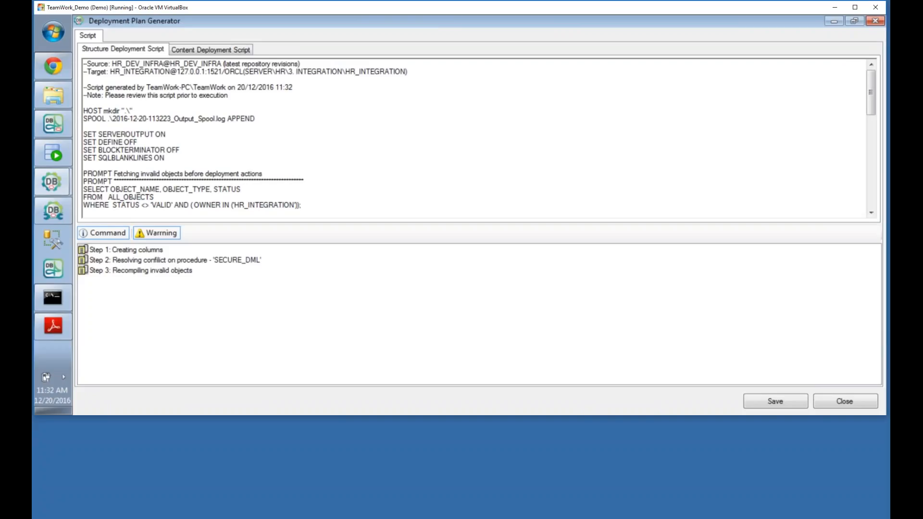
left_click(393, 161)
scroll(394, 161, "down", 5)
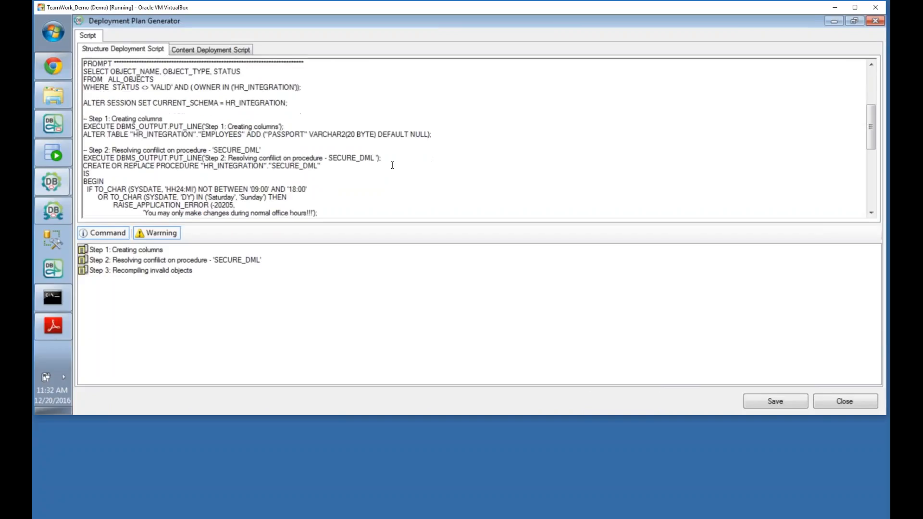
left_click(153, 250)
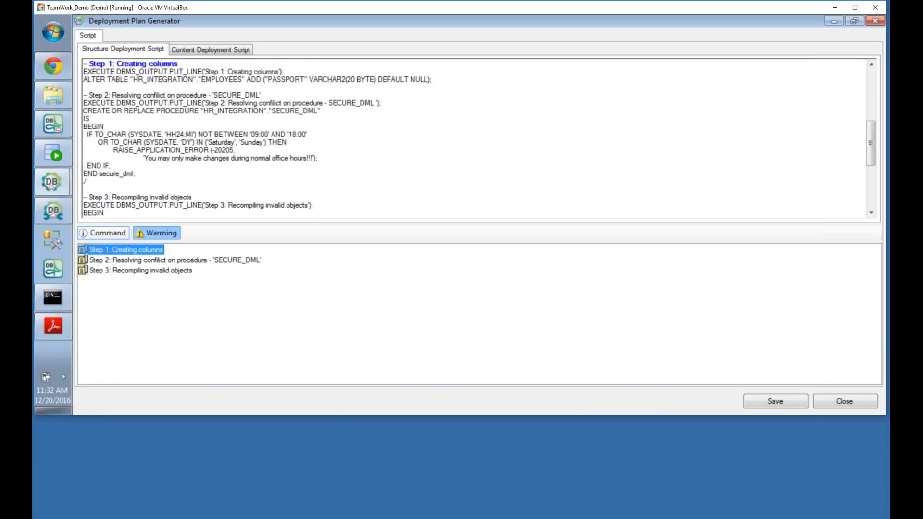
left_click_drag(264, 80, 410, 80)
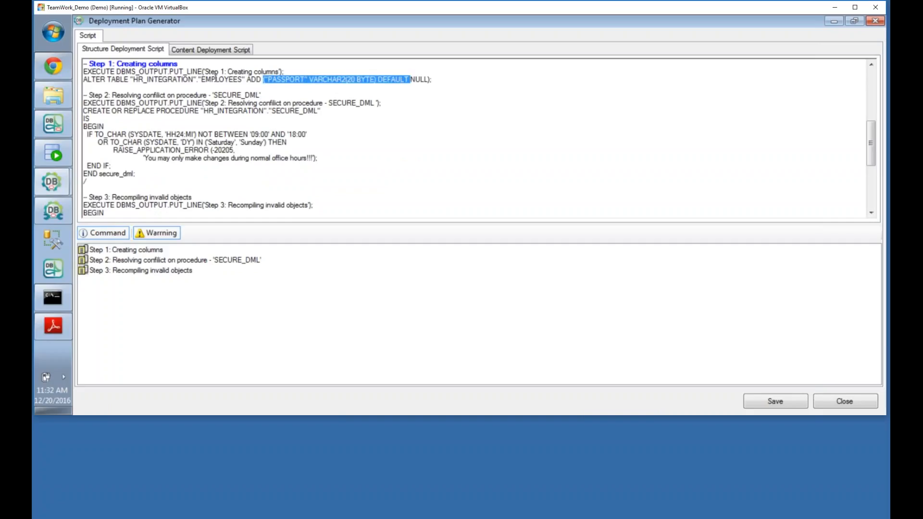
left_click(253, 134)
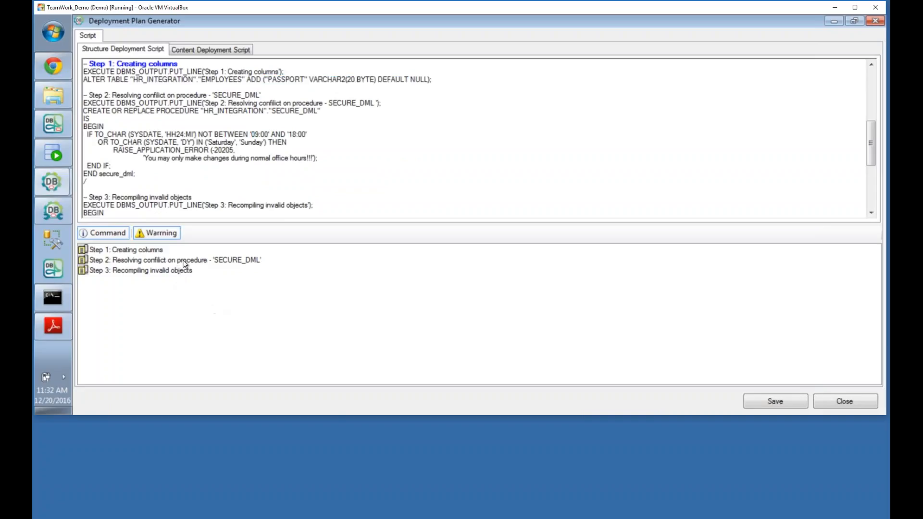
Step: Review the SECURE_DML conflict and invalid-object recompile steps, then bring up Save Script
left_click(185, 260)
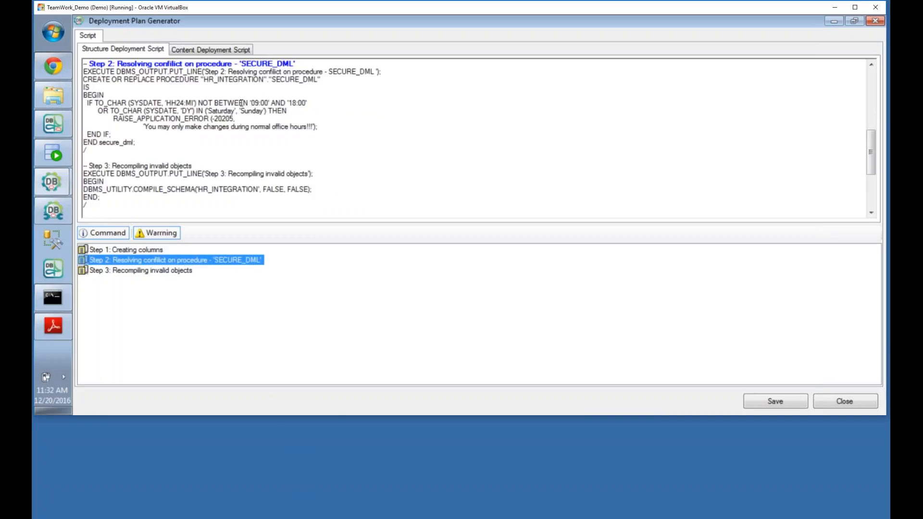
left_click(146, 271)
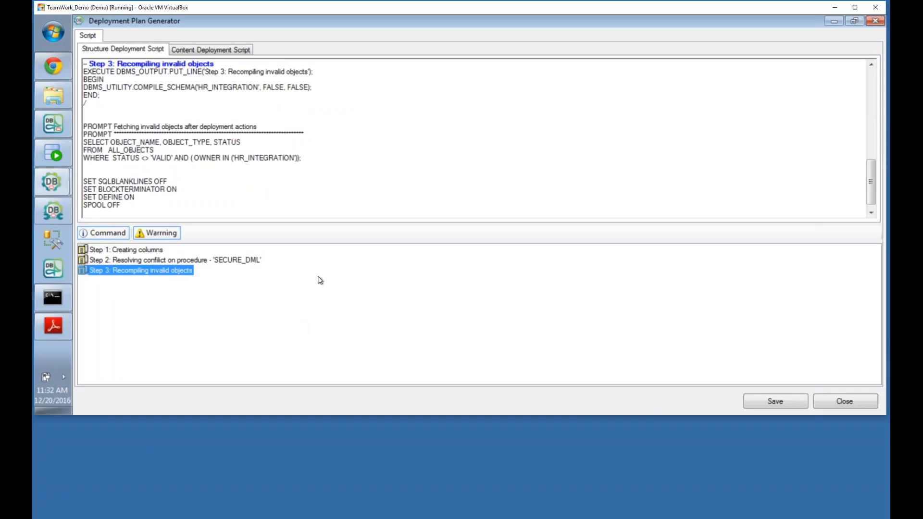
left_click(775, 401)
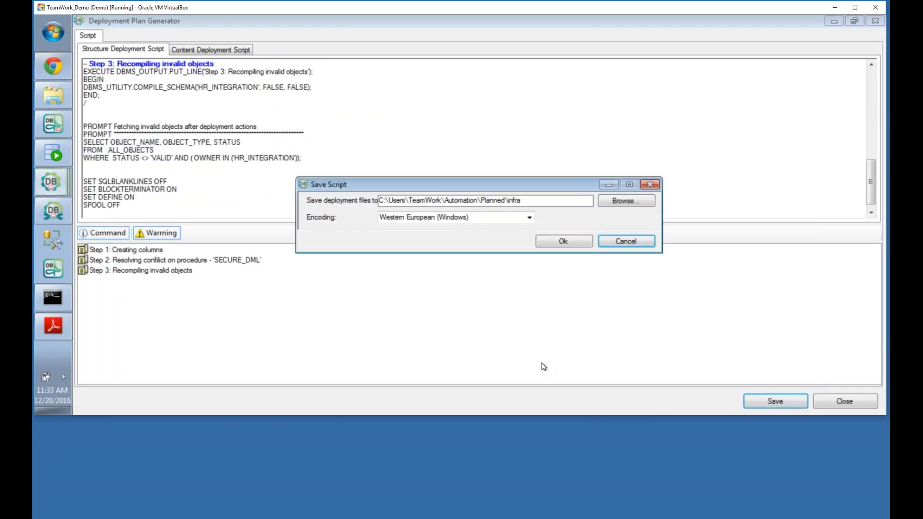
Step: Save the script files to C:\Users\TeamWork\Automation\Planned\infra and close the Deployment Plan Generator
left_click_drag(381, 201, 483, 202)
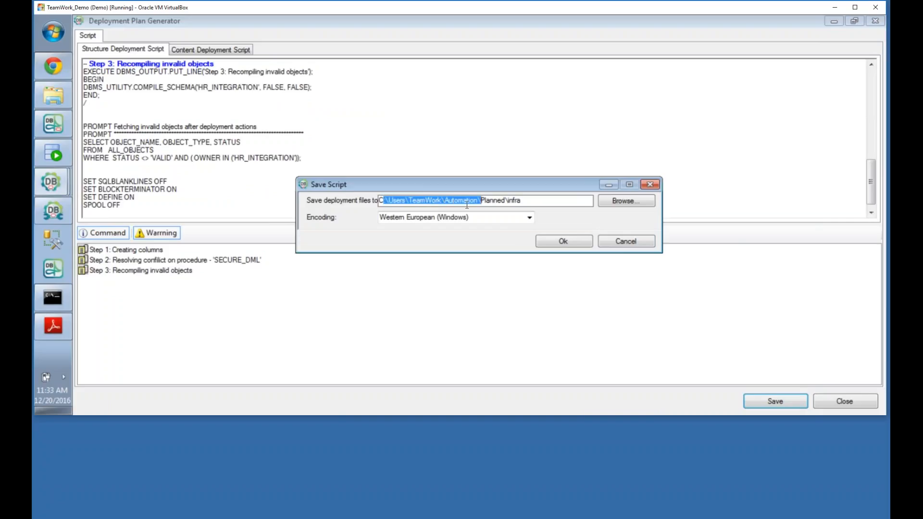
left_click_drag(481, 201, 529, 202)
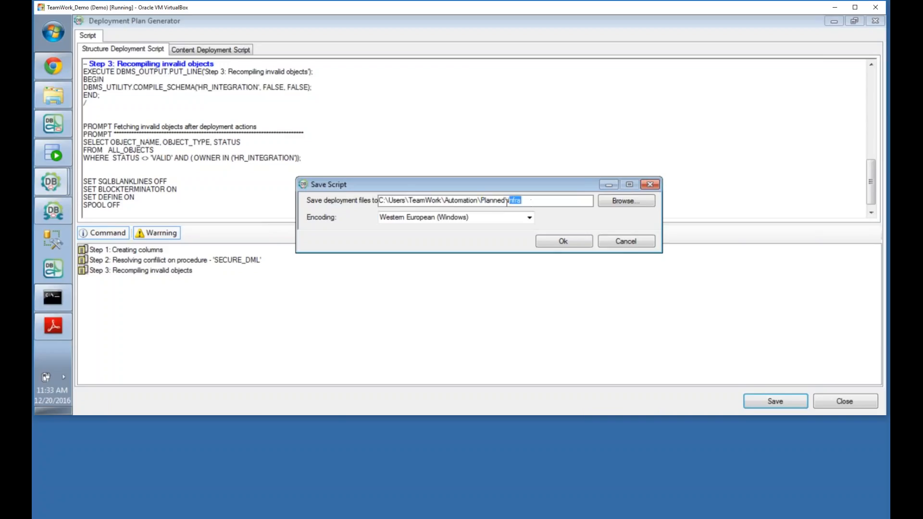
left_click(557, 240)
left_click(523, 266)
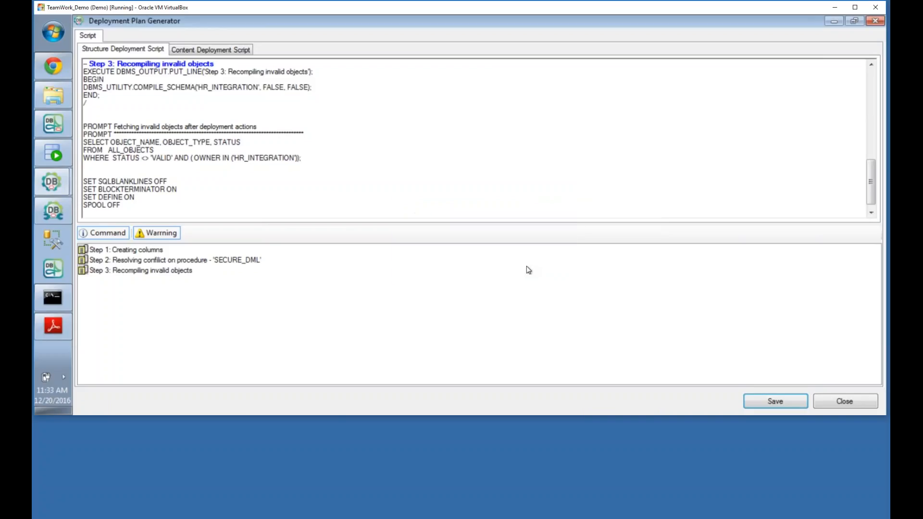
left_click(845, 401)
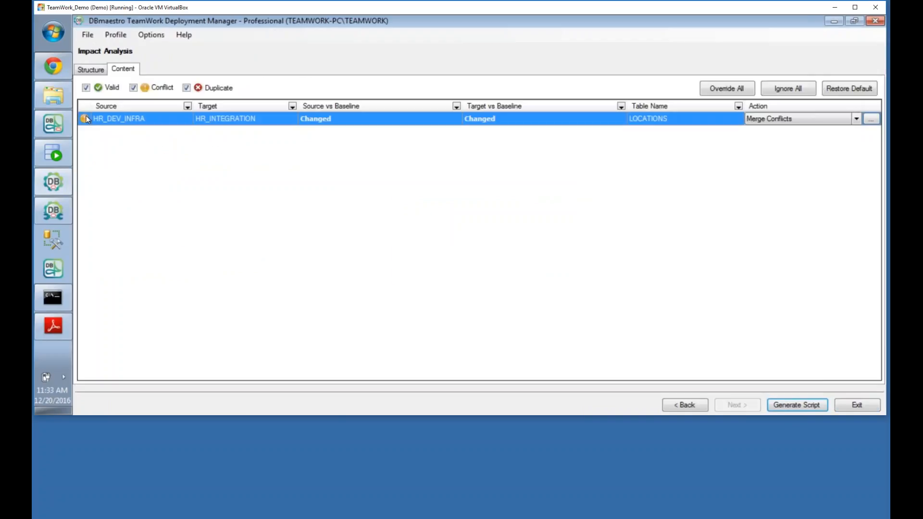
Step: Confirm Planned\infra holds the SQL script, Changed_Objects_List.xml and impact report, then minimize Explorer
left_click(53, 95)
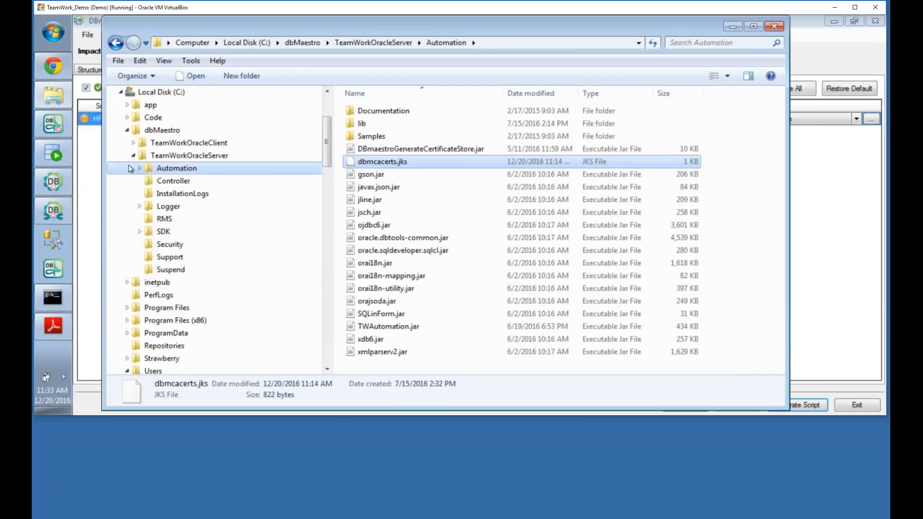
left_click(127, 130)
scroll(127, 152, "down", 5)
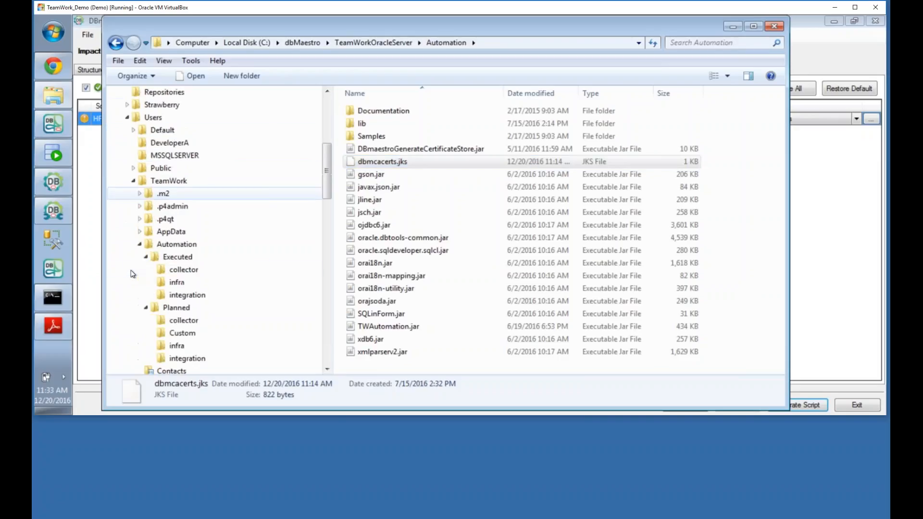
left_click(177, 269)
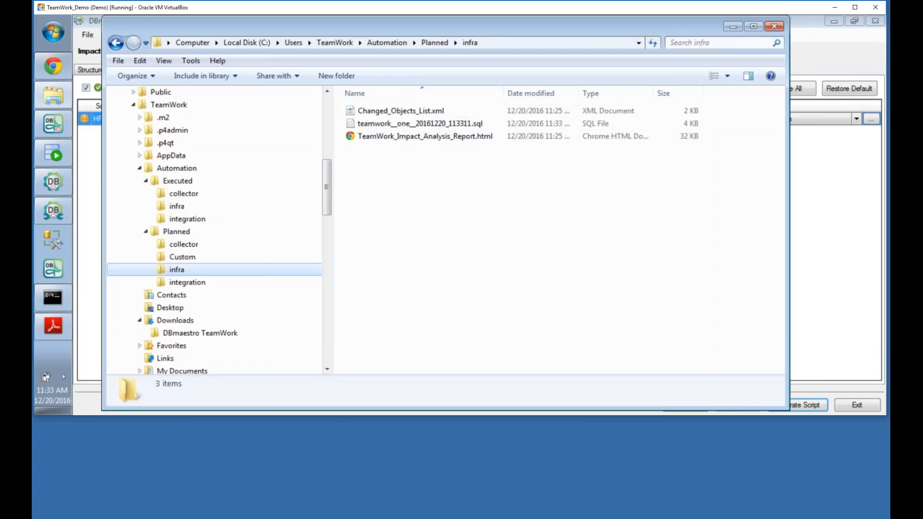
left_click(733, 26)
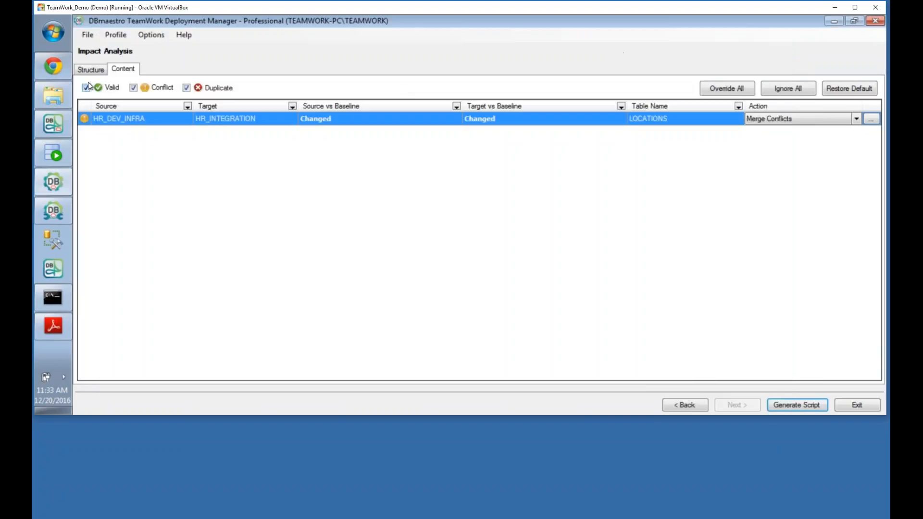
Step: Bring the Jenkins TeamWork job view back to the front
left_click(59, 71)
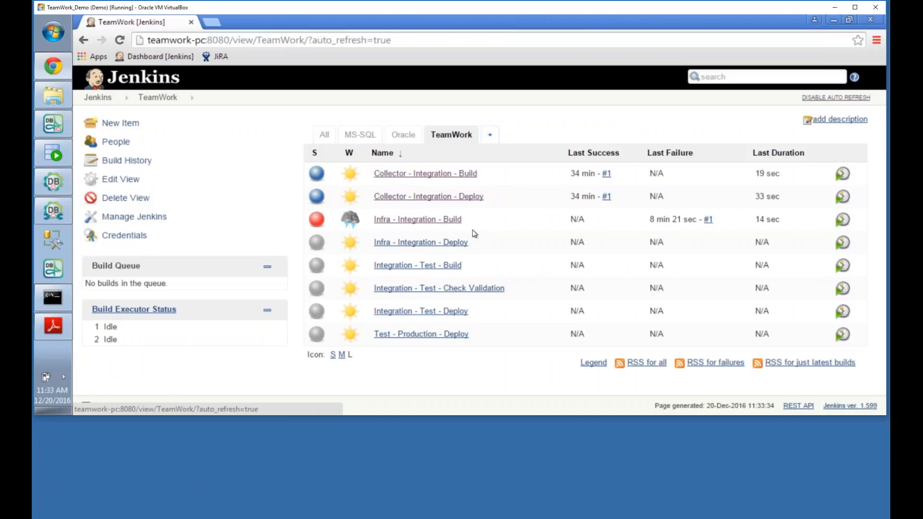
Step: Build Infra - Integration - Deploy until run #1 succeeds in 29 sec
left_click(474, 246)
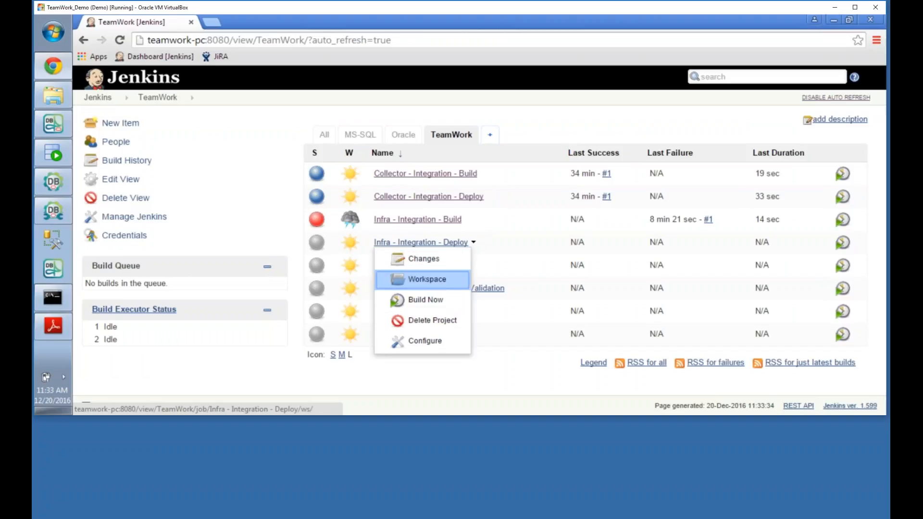
left_click(418, 298)
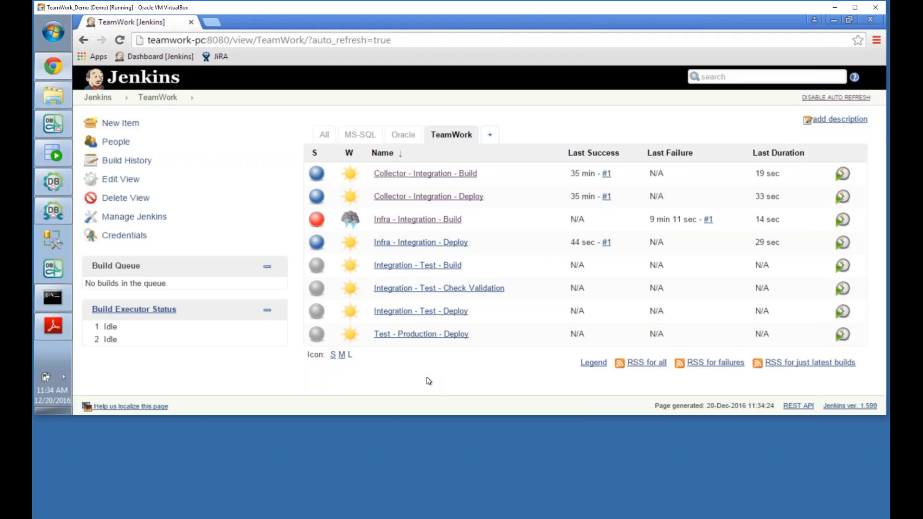
left_click(53, 152)
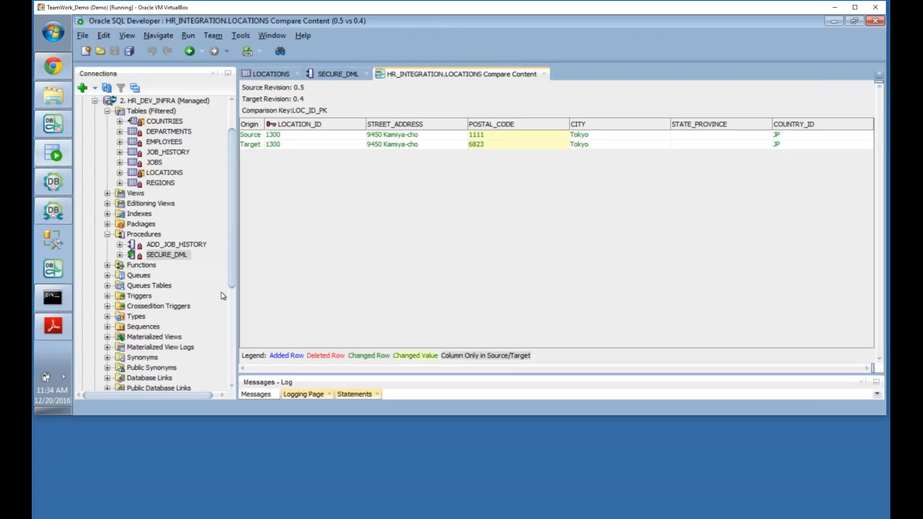
Step: Refresh HR_INTEGRATION and reopen SECURE_DML to load its deployed code
left_click(94, 102)
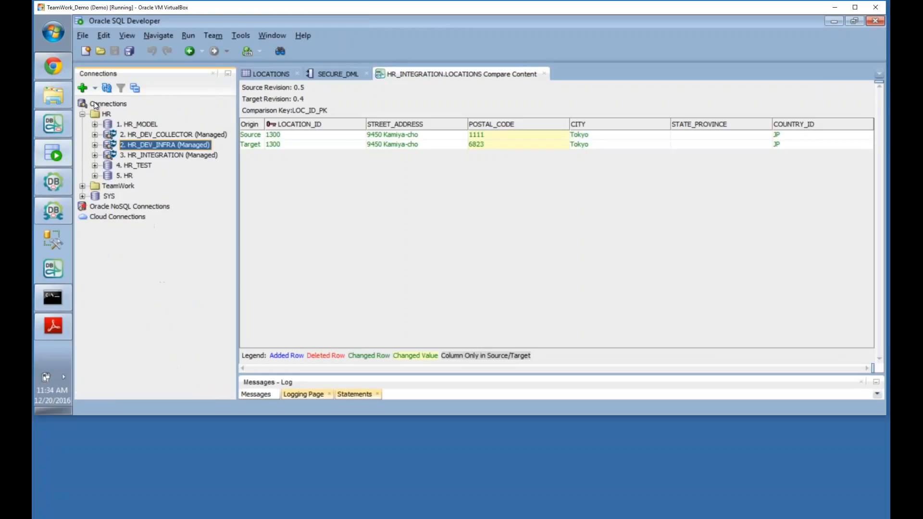
left_click(94, 155)
double_click(167, 255)
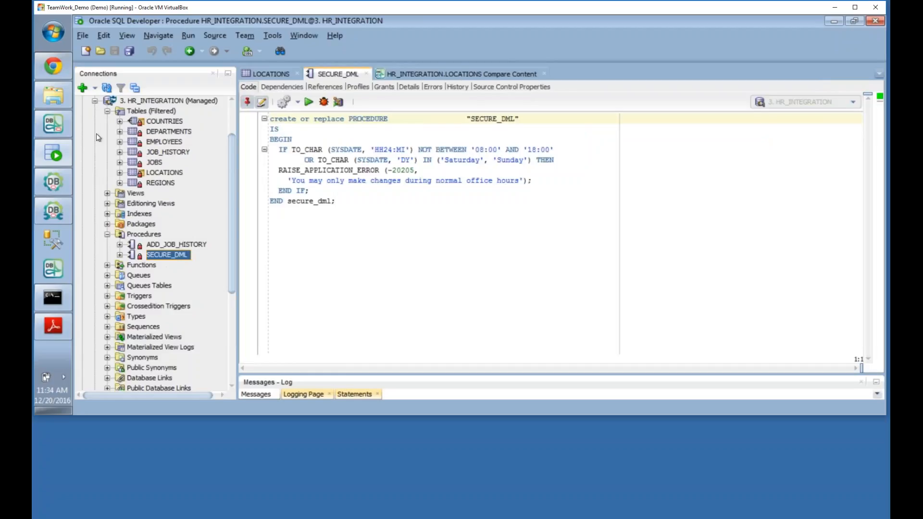
left_click(107, 88)
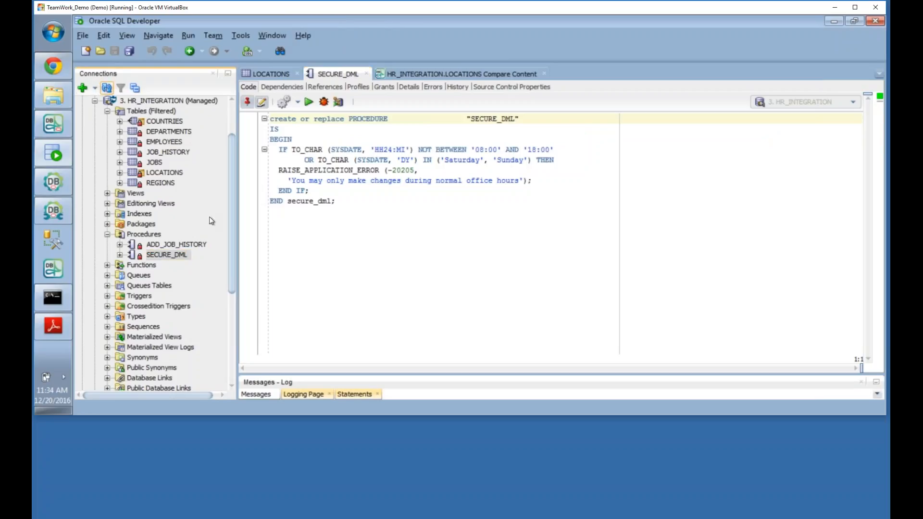
left_click(366, 73)
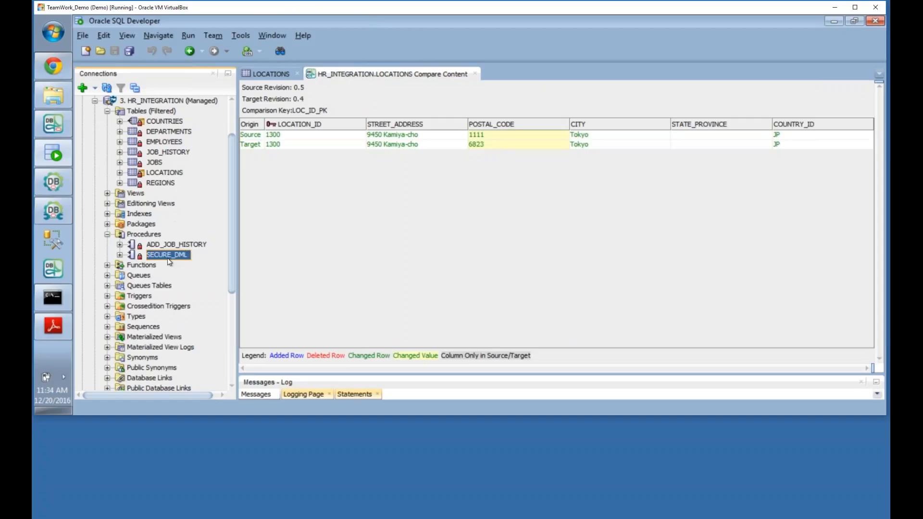
double_click(167, 256)
Step: Highlight the 09:00 condition and '!!!' message, then open the LOCATIONS table
left_click(476, 149)
left_click_drag(445, 160, 534, 181)
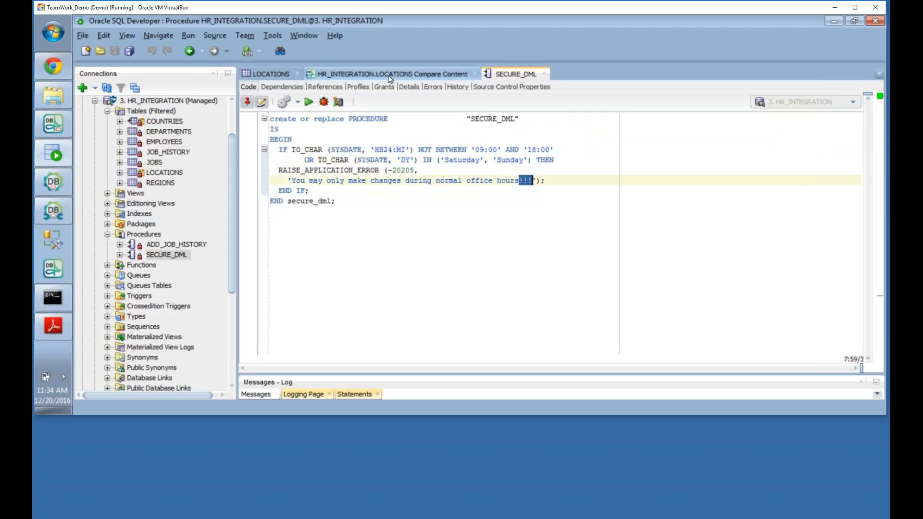
left_click(165, 172)
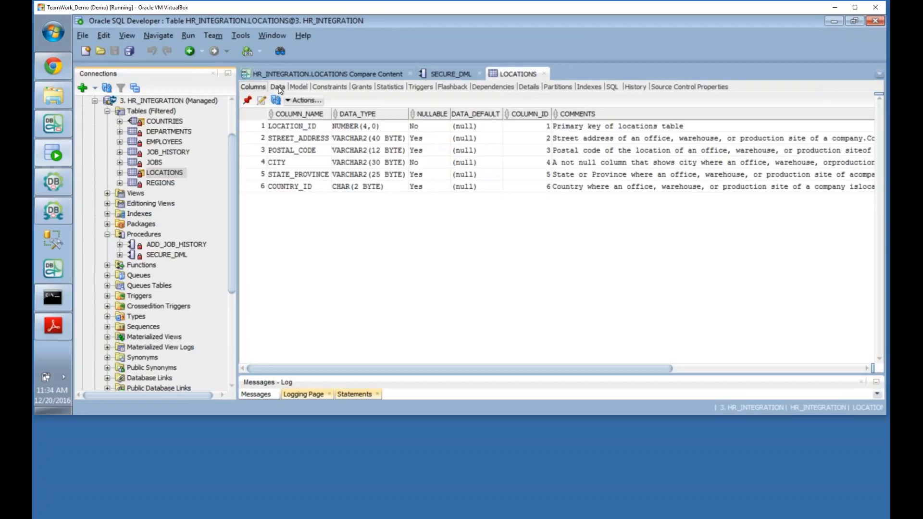
Step: Inspect LOCATIONS data rows (5000, 1600 with postal code 500901), then return to Target Properties
left_click(278, 87)
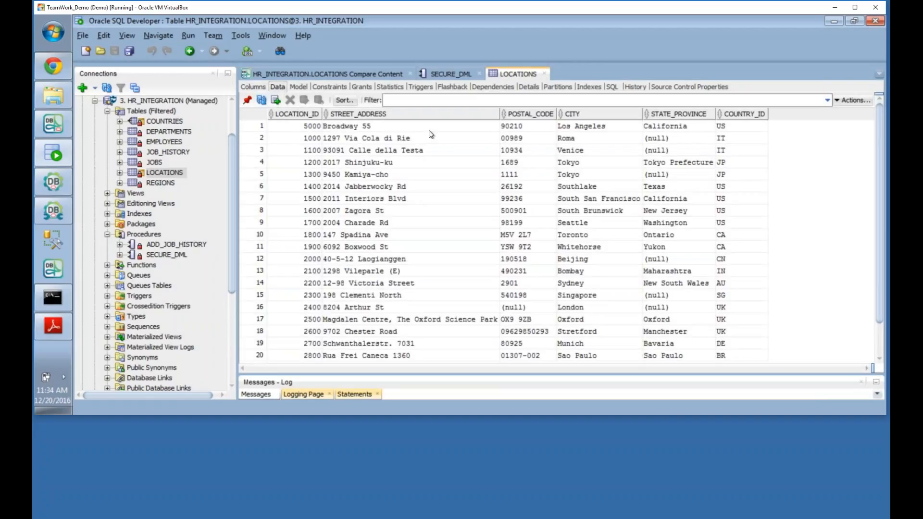
left_click(308, 126)
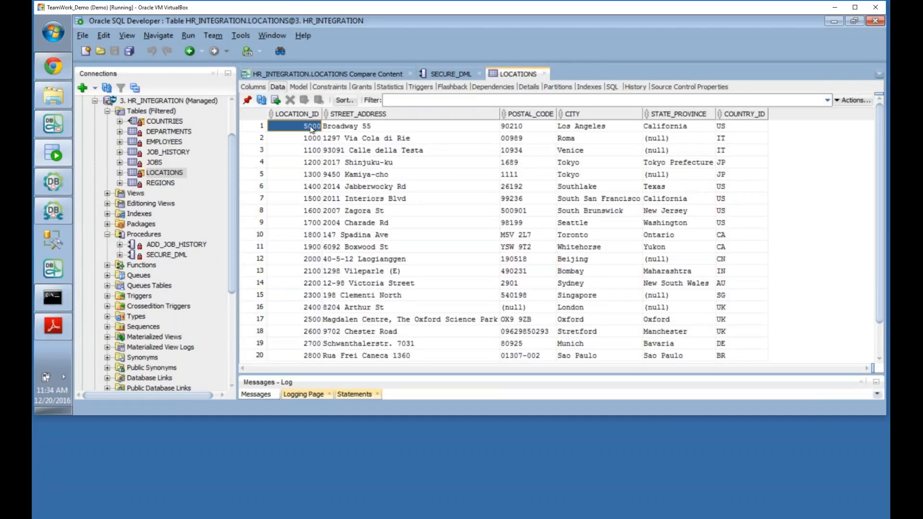
left_click(306, 211)
left_click(526, 215)
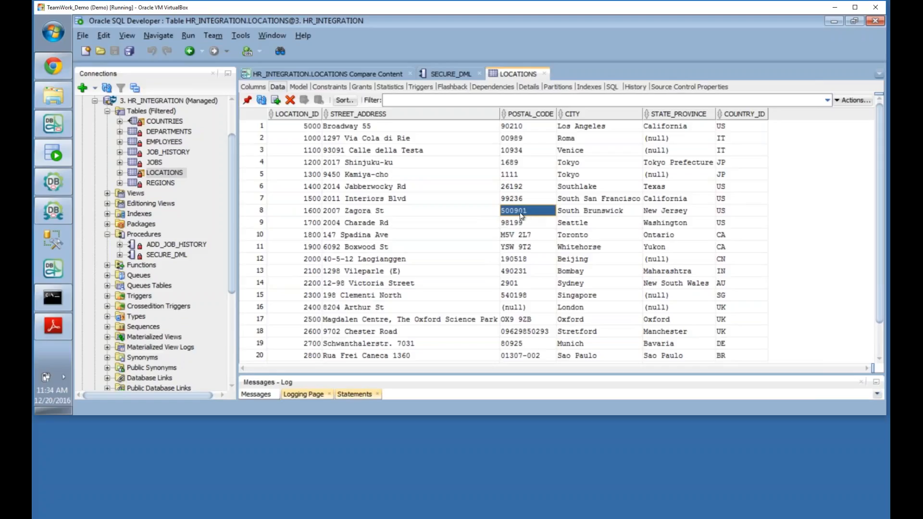
scroll(337, 313, "down", 1)
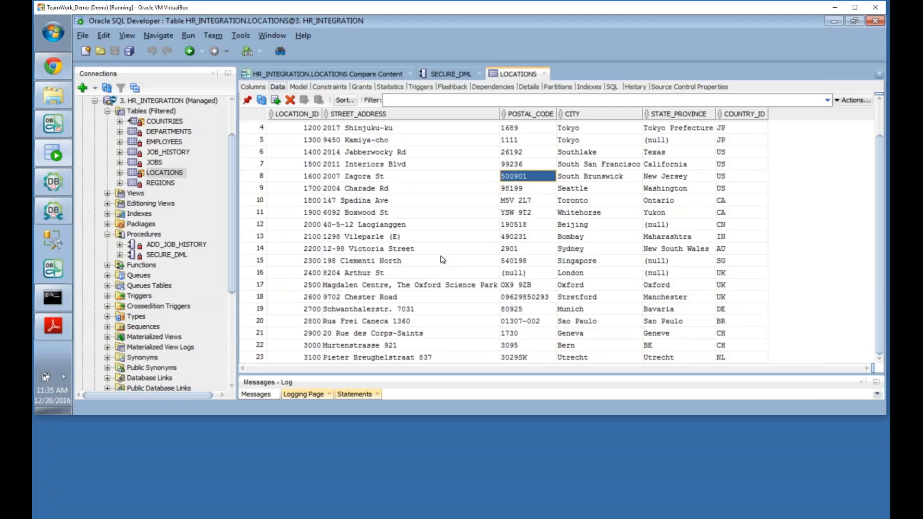
left_click(61, 183)
left_click(680, 404)
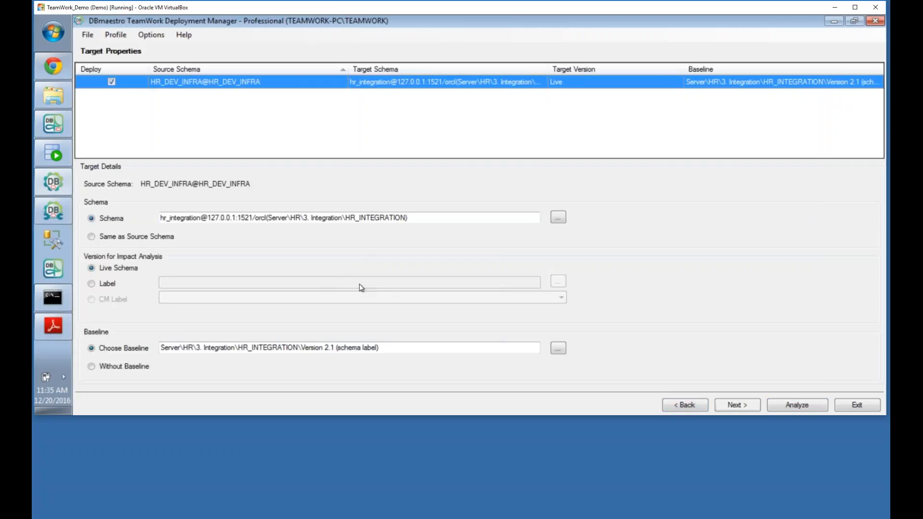
Step: Review Planned\infra as the Script Output Folder on Deployment Options, then minimize Deployment Manager
left_click(737, 405)
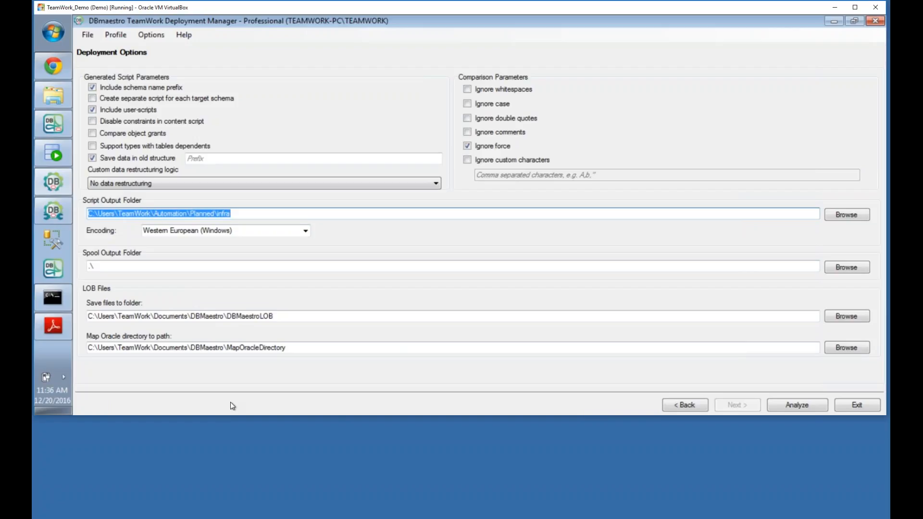
left_click(834, 21)
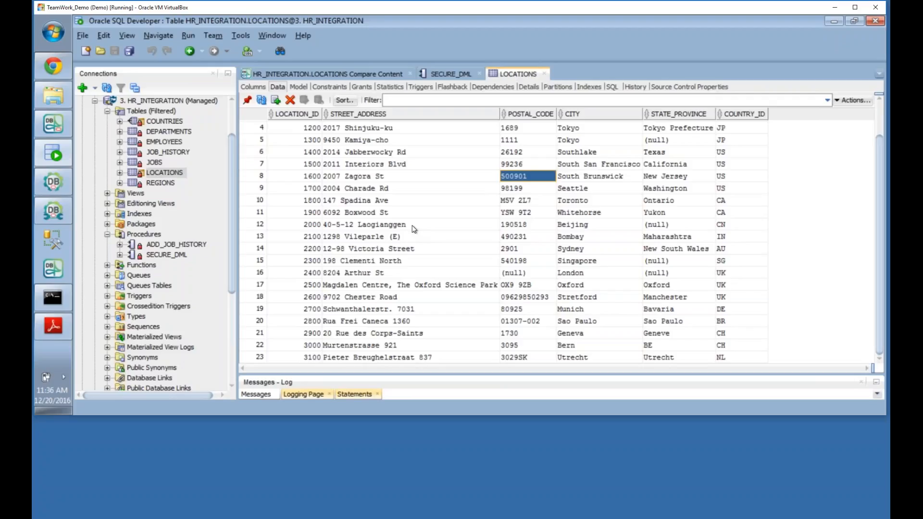
Step: Start a new pipeline in Pipeline Builder named Test
left_click(62, 210)
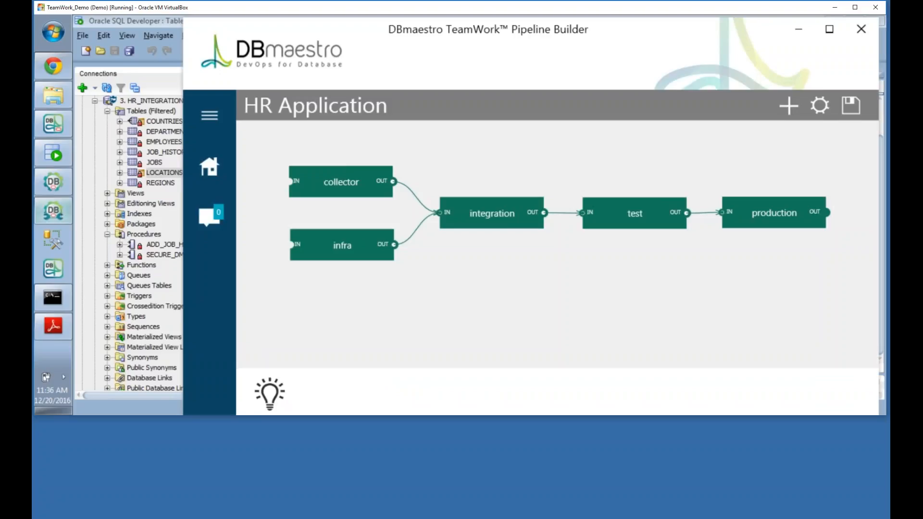
left_click(212, 166)
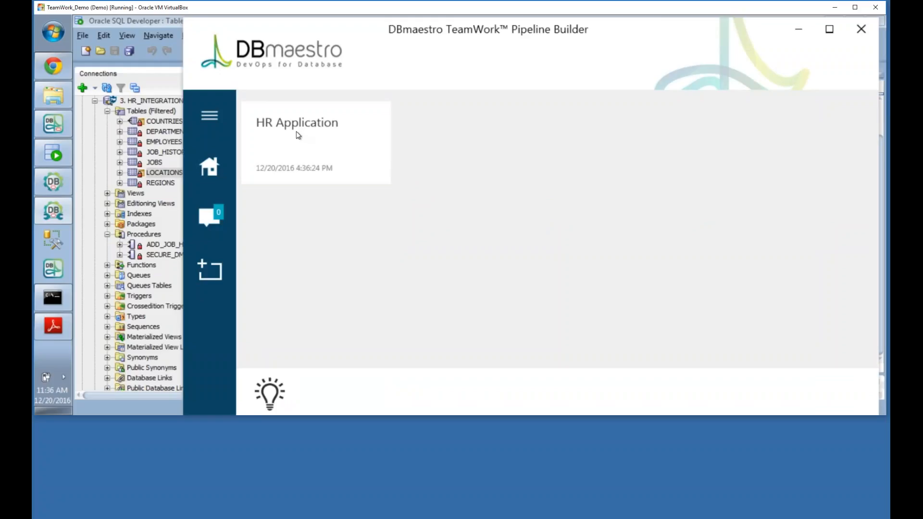
left_click(209, 261)
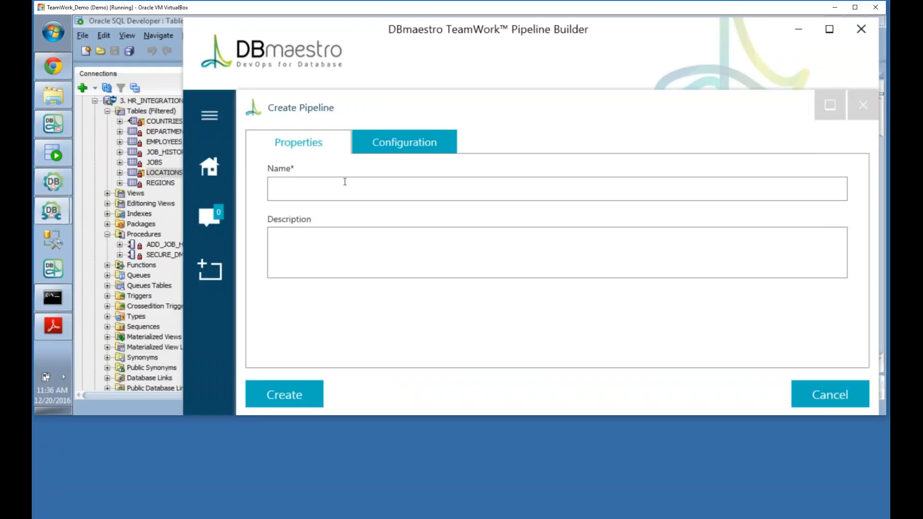
type("Test")
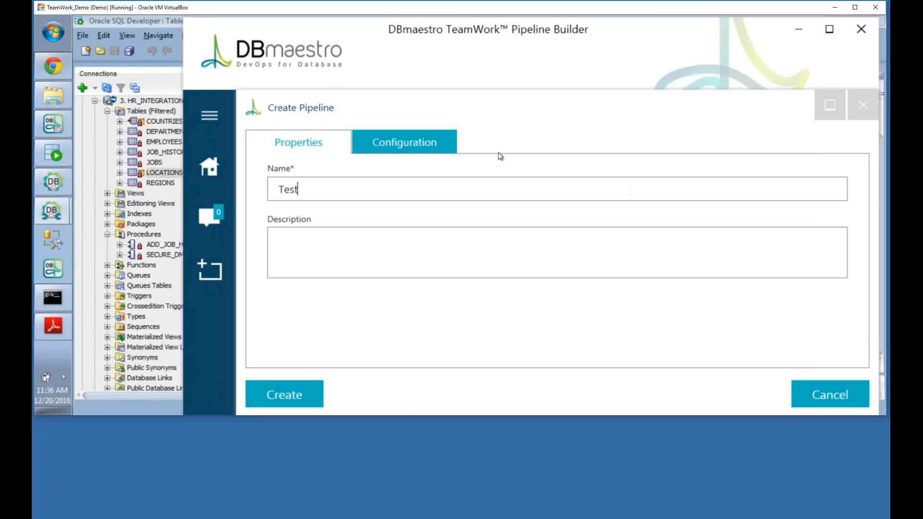
Step: Set Jenkins as CI tool and work path C:\PipelineScripts, then create the pipeline
left_click(431, 142)
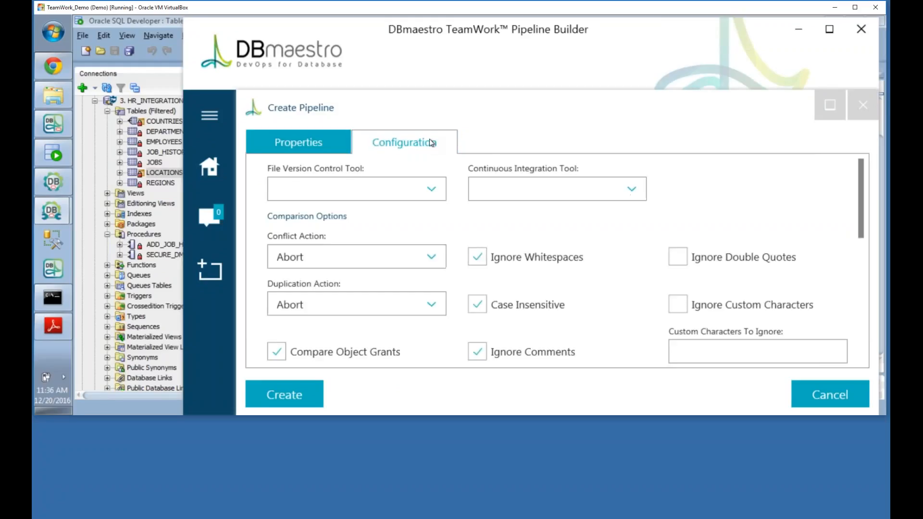
left_click(618, 195)
left_click(602, 235)
scroll(571, 305, "down", 5)
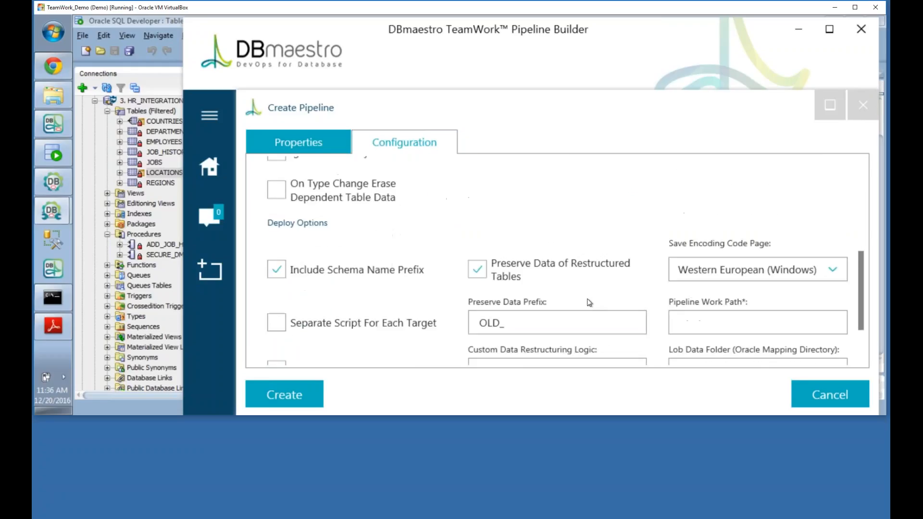
scroll(589, 303, "down", 1)
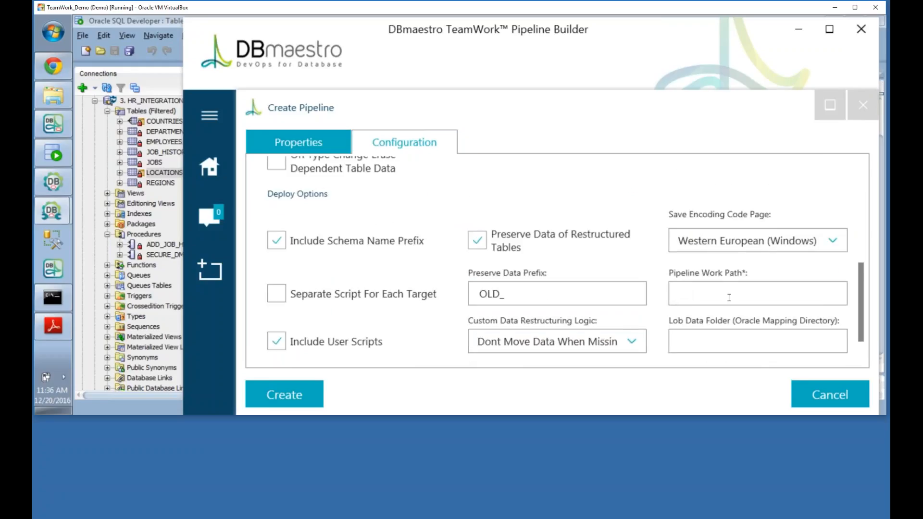
type("C:\\PipelineScripts")
scroll(673, 349, "down", 2)
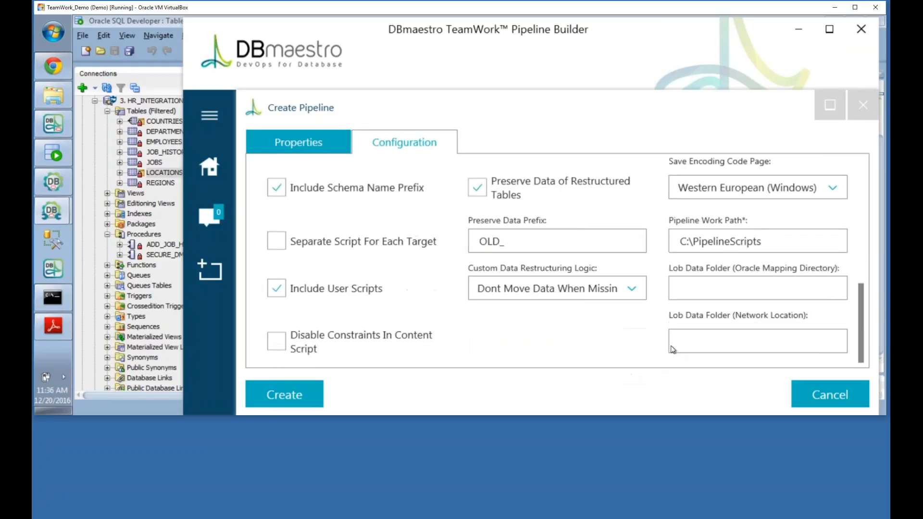
left_click(278, 400)
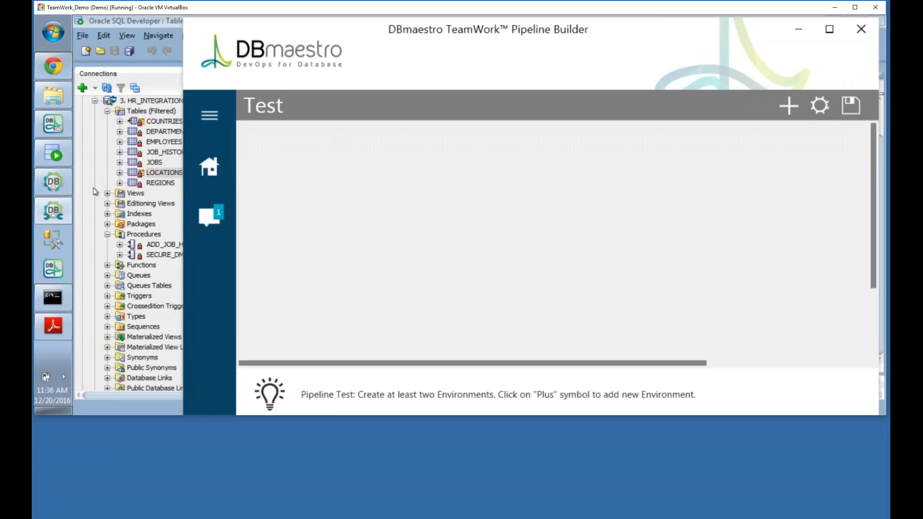
left_click(54, 97)
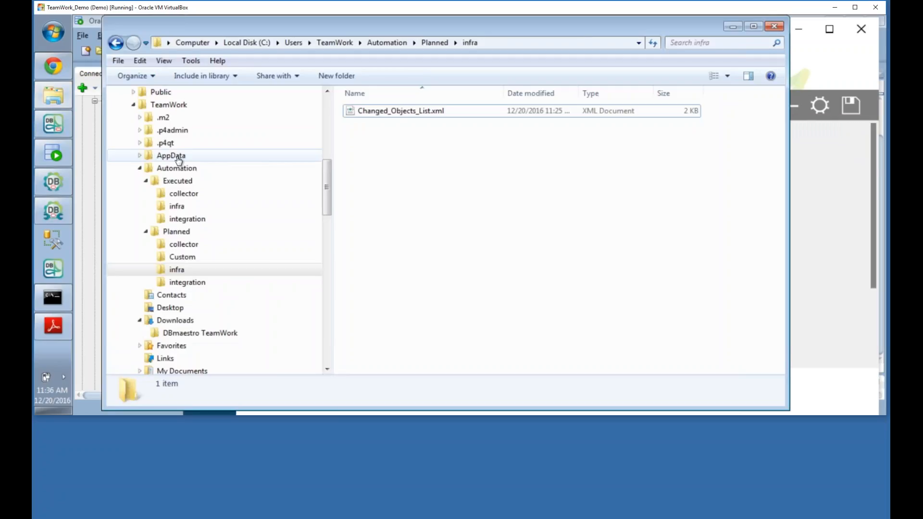
Step: Create a PipelineScripts folder on Local Disk (C:), fixing the misspelling, then hide Explorer
left_click_drag(327, 187, 327, 132)
right_click(159, 160)
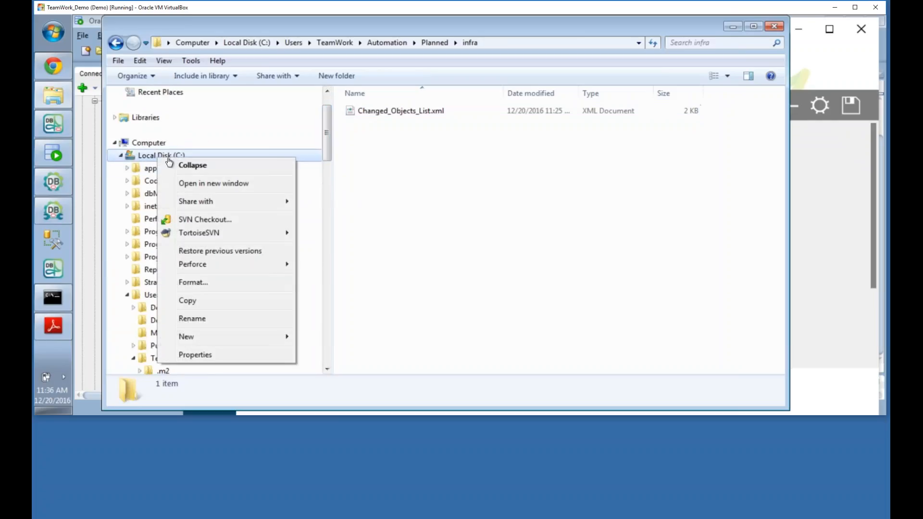
mouse_move(274, 341)
left_click(323, 337)
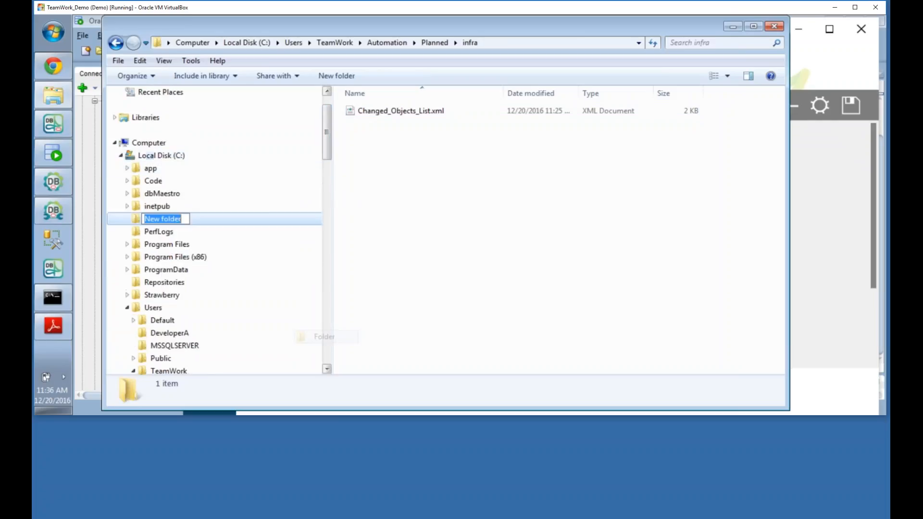
key("BackSpace")
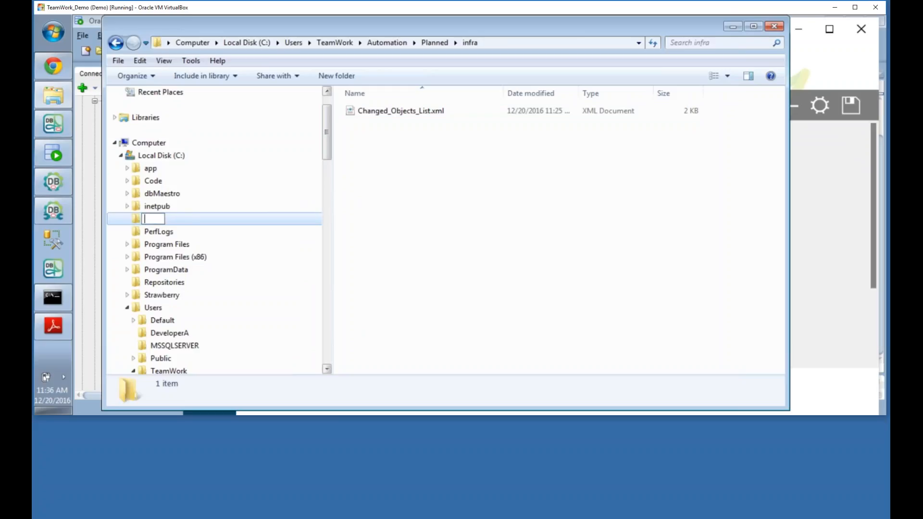
type("PipelineS")
type("critps")
key("BackSpace")
key("BackSpace")
key("BackSpace")
type("pts")
key("Return")
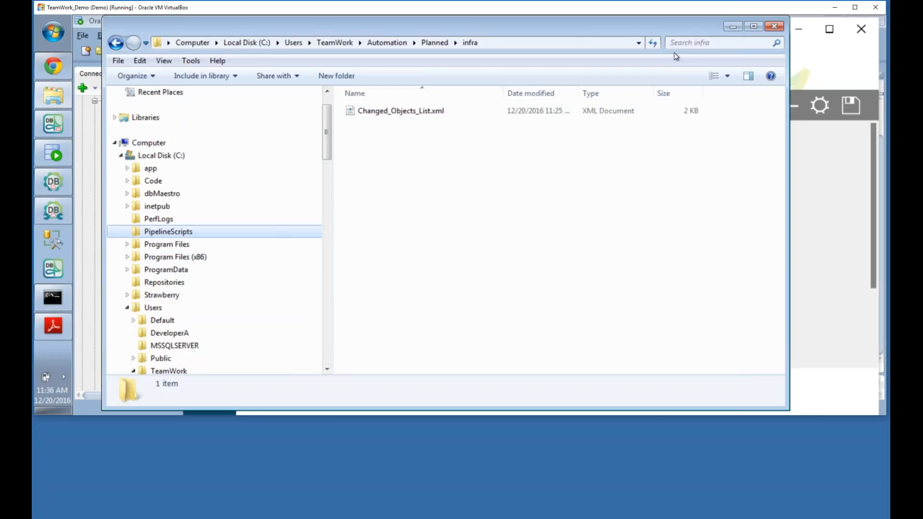
left_click(731, 26)
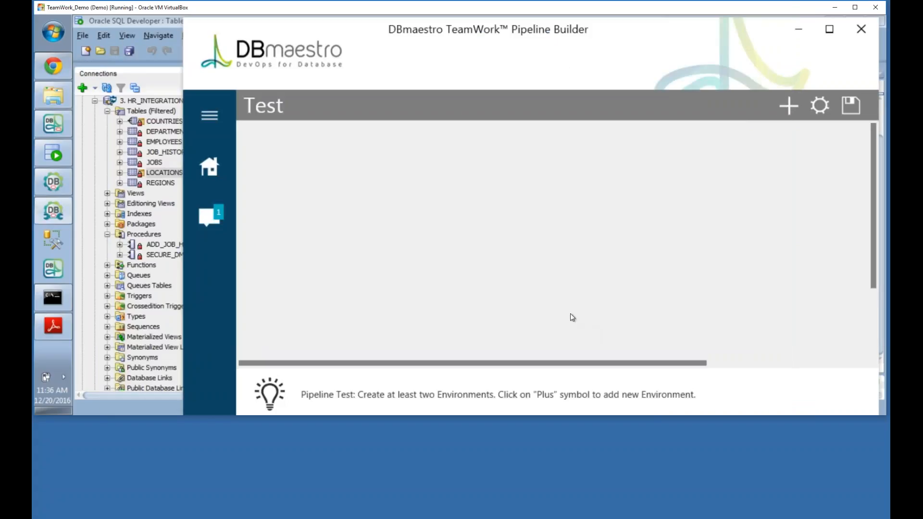
Step: Add a new environment named collector with Latest Checkins comparison type
left_click(789, 105)
left_click(409, 219)
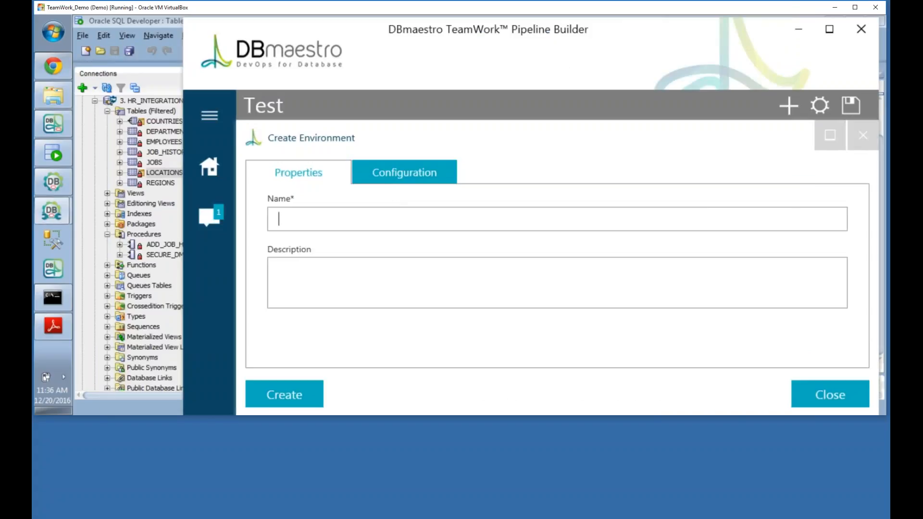
type("collector")
left_click(380, 173)
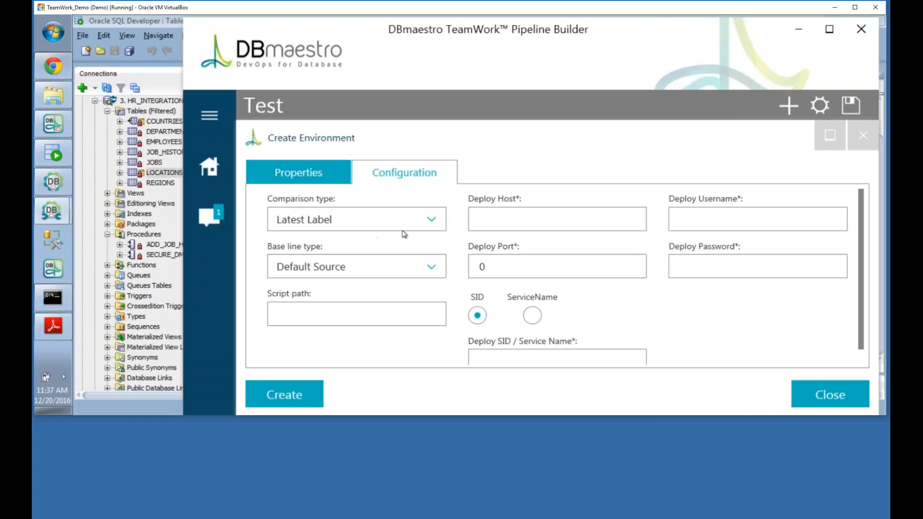
left_click(432, 220)
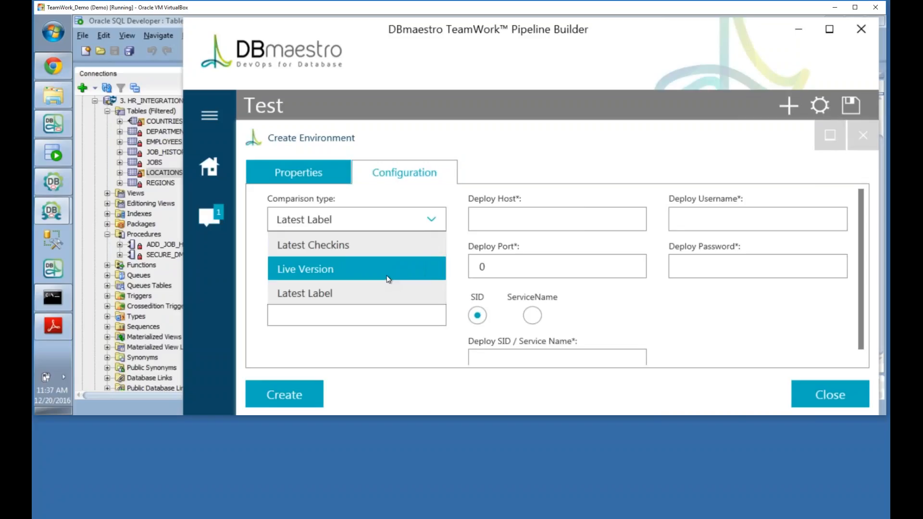
left_click(385, 240)
Step: Enter deploy host teamwork-pc, port 1521, SID orcl, user system and password; create collector
left_click(491, 222)
type("teamwork")
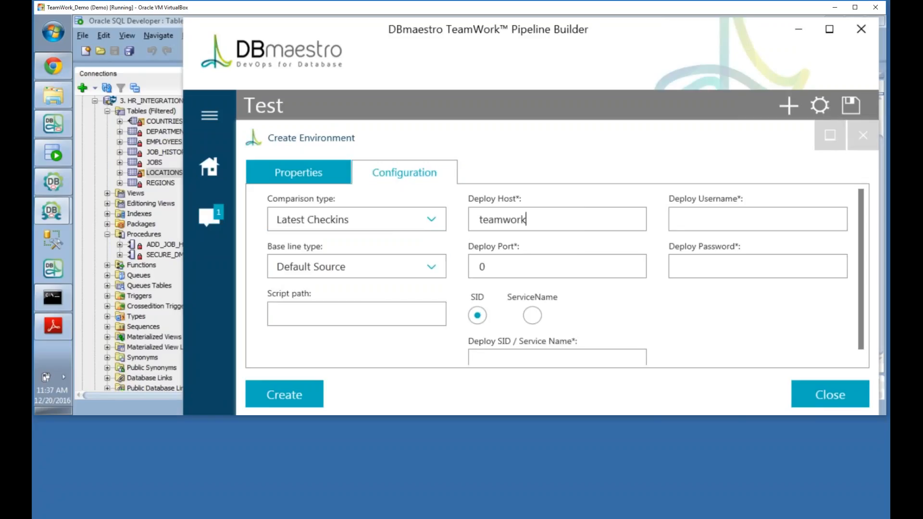
type("-pc")
left_click_drag(485, 268, 475, 271)
type("1521")
left_click(501, 356)
type("orcl")
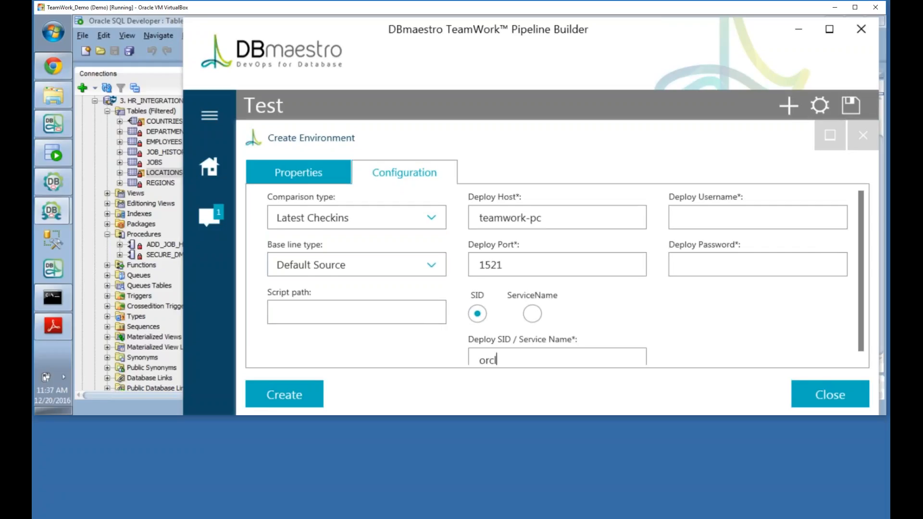
left_click(704, 211)
type("system")
key("Tab")
type("******")
left_click(260, 397)
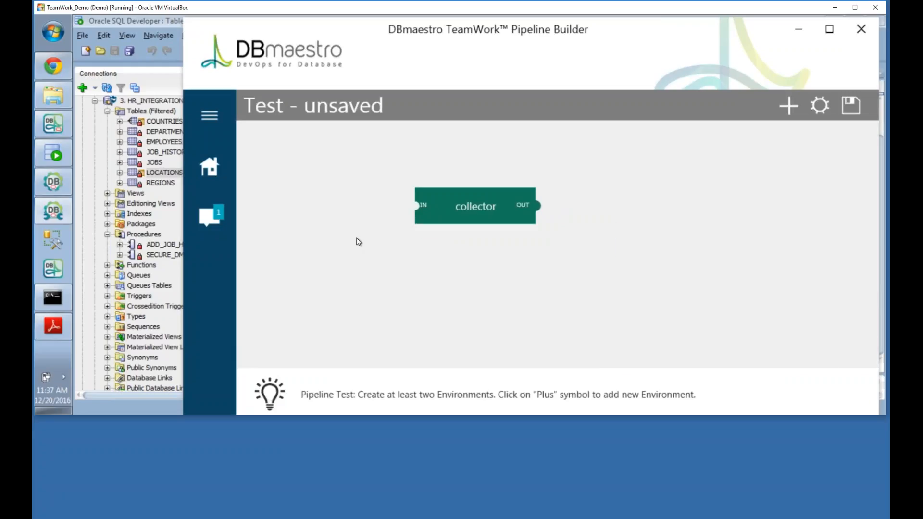
Step: Add HR_DEV_COLLECTOR to the collector environment's DB credentials
left_click_drag(442, 199, 309, 189)
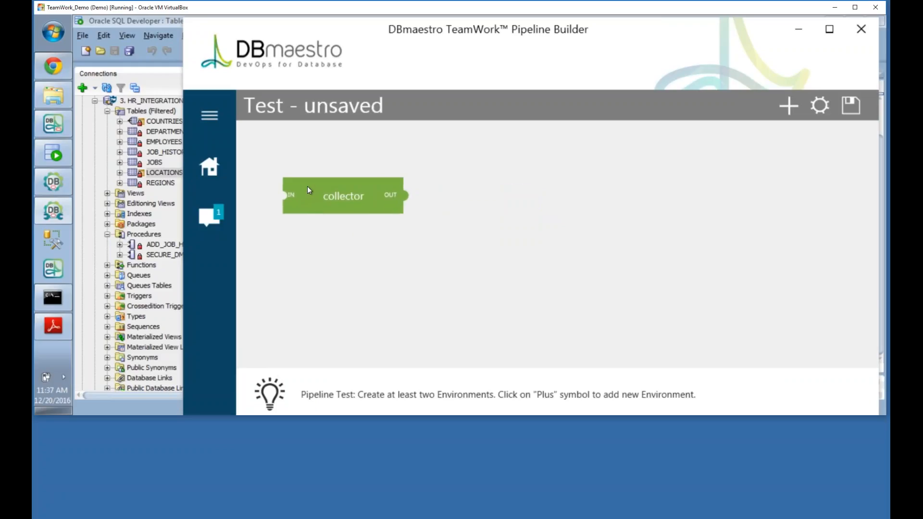
left_click(386, 184)
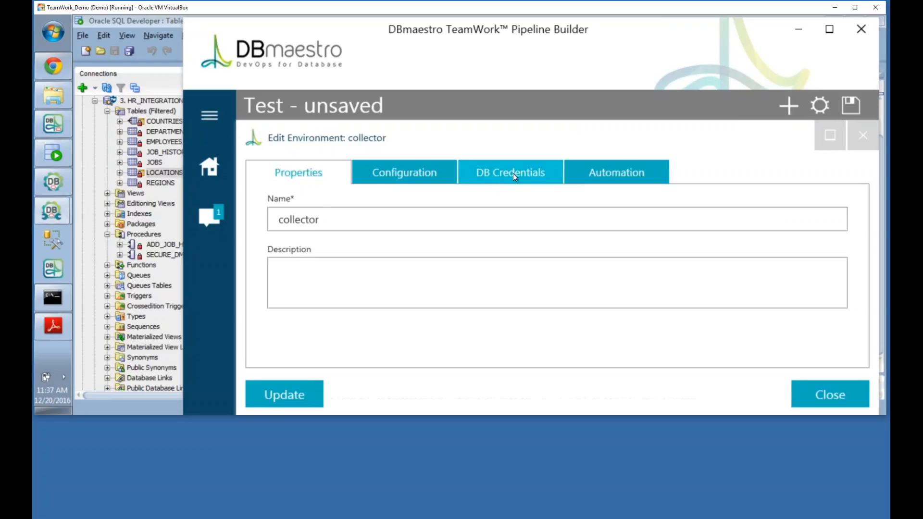
left_click(404, 181)
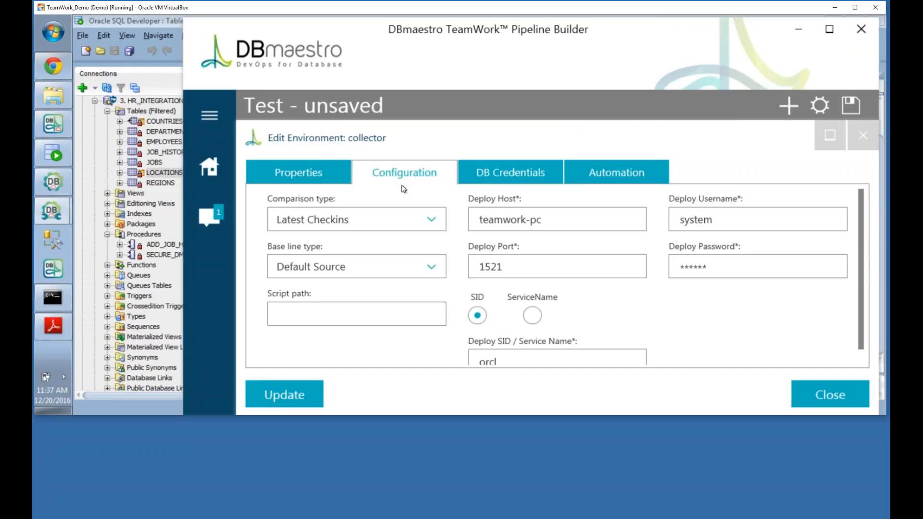
left_click(508, 173)
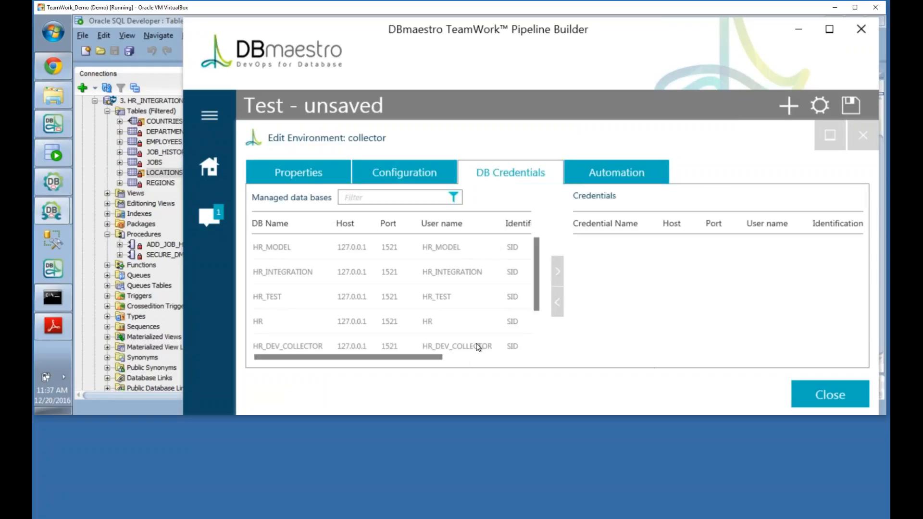
scroll(323, 256, "down", 1)
scroll(324, 258, "up", 1)
scroll(335, 258, "down", 1)
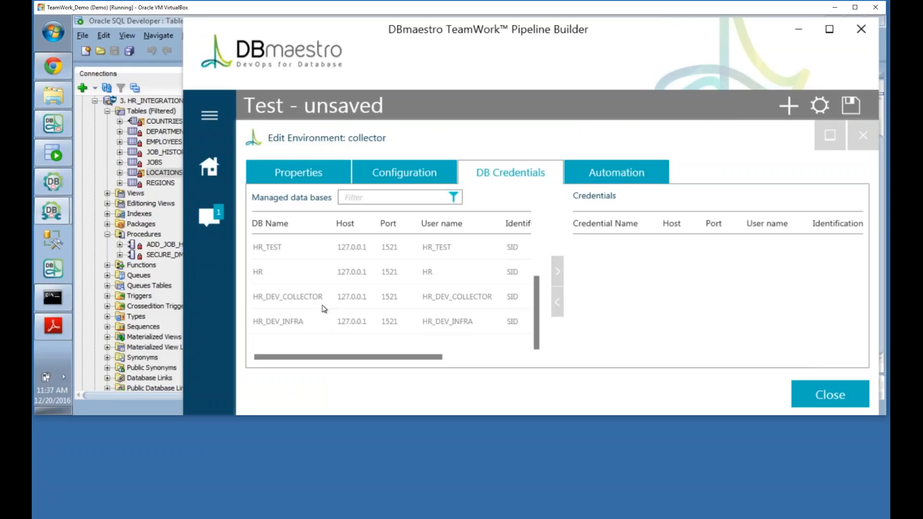
left_click(287, 296)
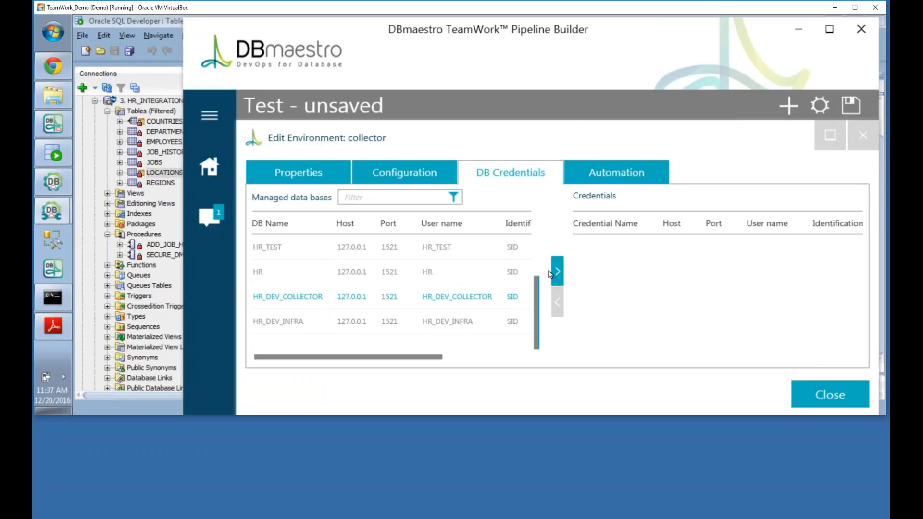
left_click(557, 272)
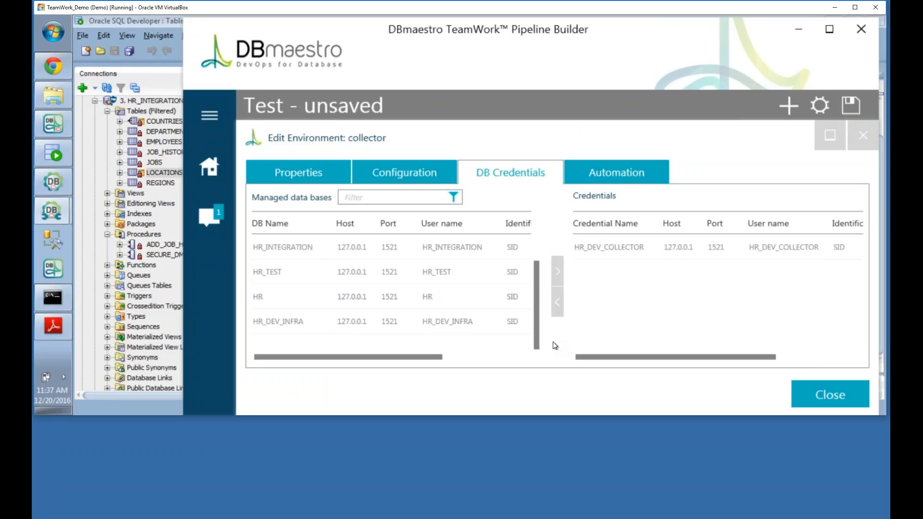
Step: Set the collector's automation operation to Build Between Labels and save
left_click(615, 166)
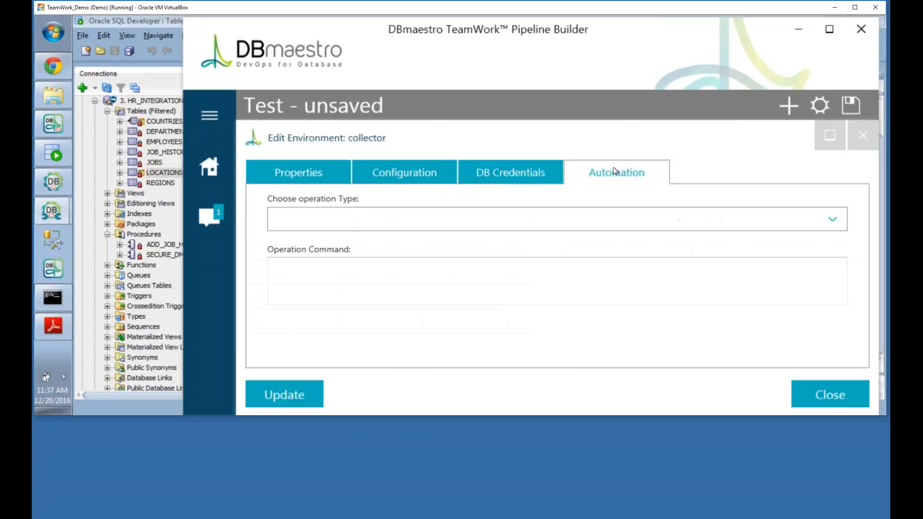
left_click(466, 221)
left_click(471, 319)
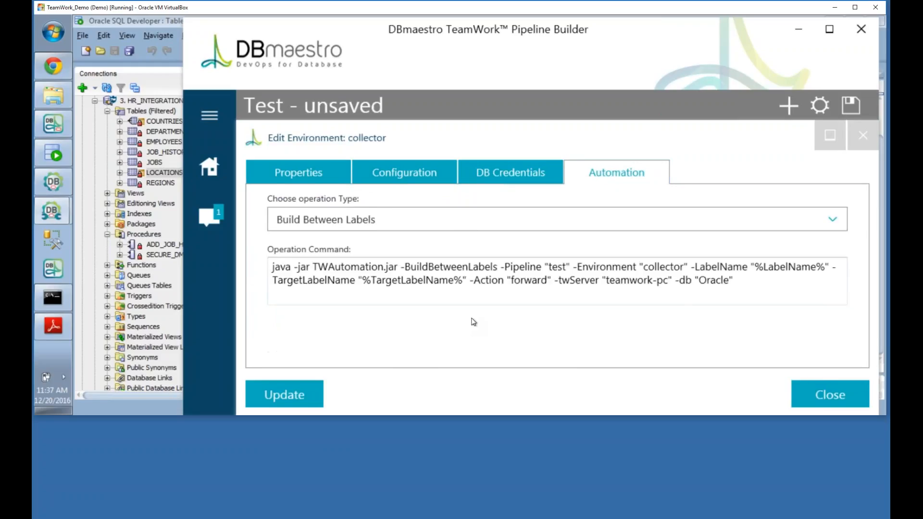
left_click(272, 394)
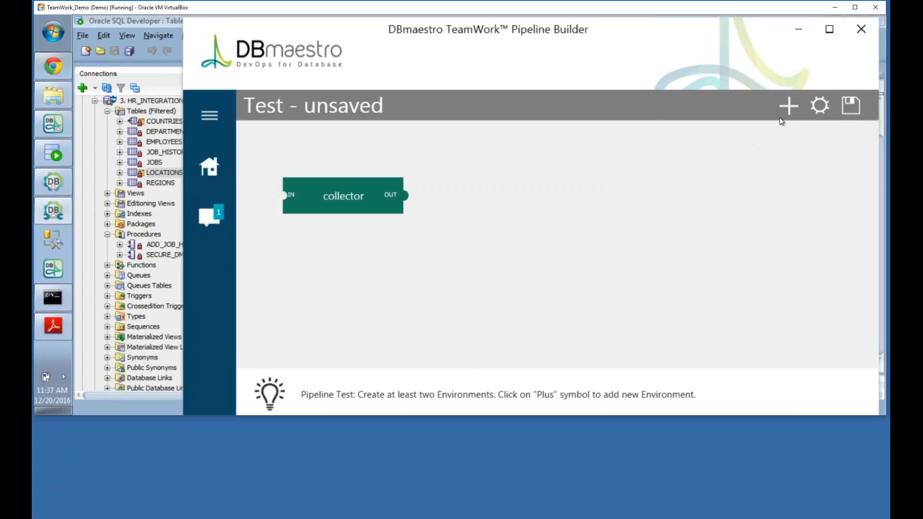
Step: Add an integration environment with deploy host 'teamowrk-pc' and port 1521
left_click(788, 105)
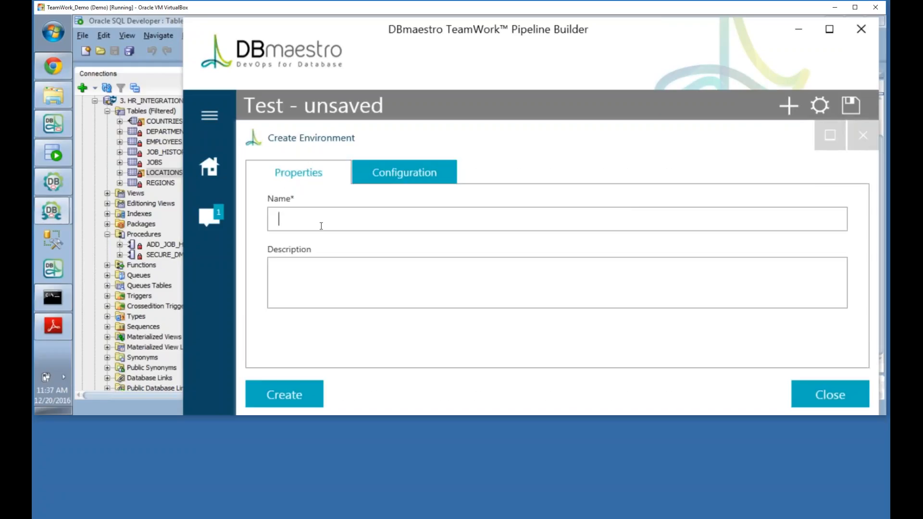
type("integration")
left_click(369, 170)
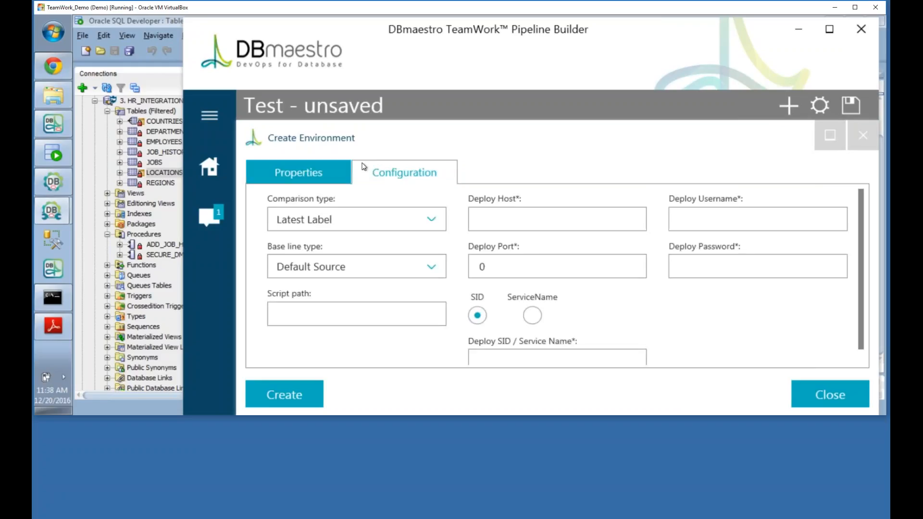
left_click(481, 222)
type("teamowrk-pc")
key("Tab")
type("15")
type("21")
key("Delete")
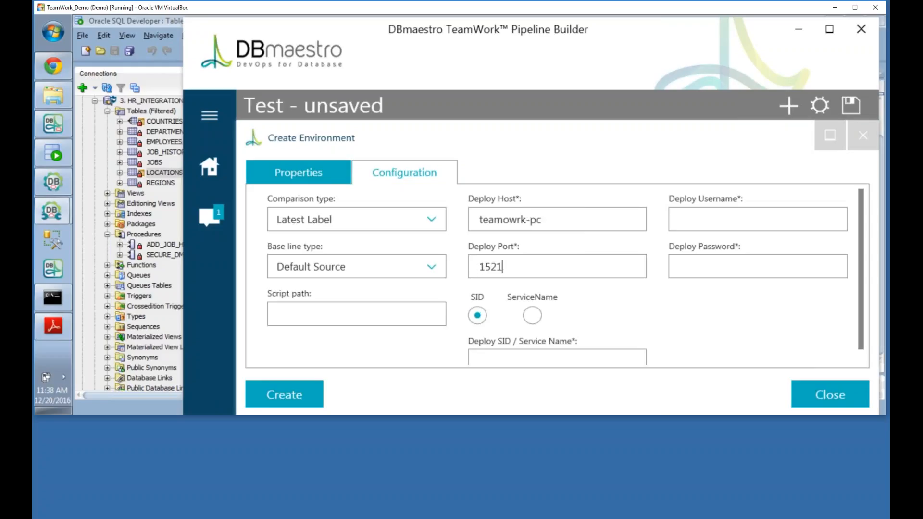
Step: Enter SID orcl, user system and the password, then create the integration environment
left_click(510, 361)
type("orcl")
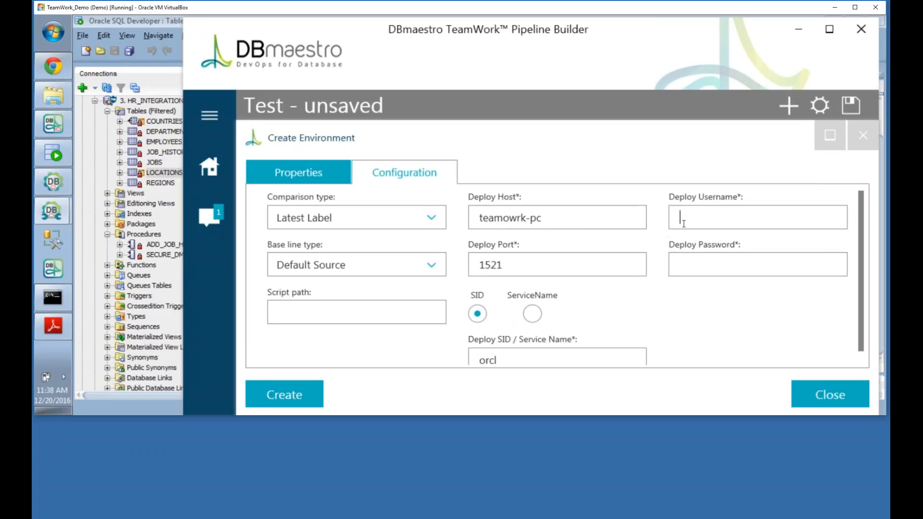
type("system")
key("Tab")
type("oracle")
left_click(285, 392)
Step: Assign HR_INTEGRATION as the integration environment's DB credential and close its settings
left_click_drag(569, 217, 574, 183)
left_click(597, 185)
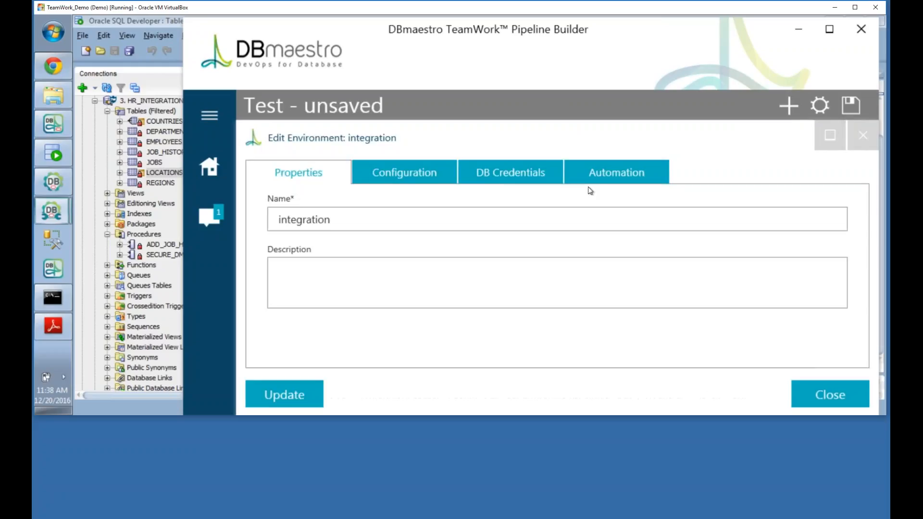
left_click(506, 179)
left_click(425, 279)
left_click(556, 272)
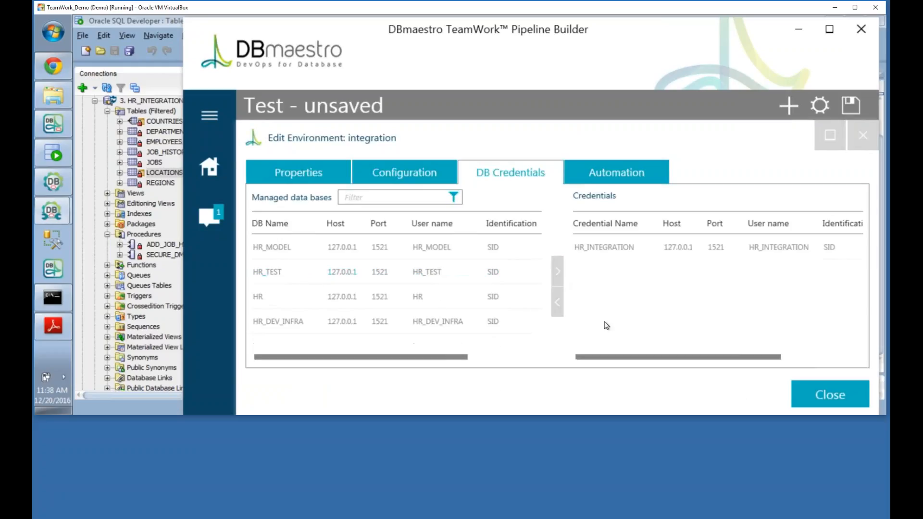
left_click(819, 394)
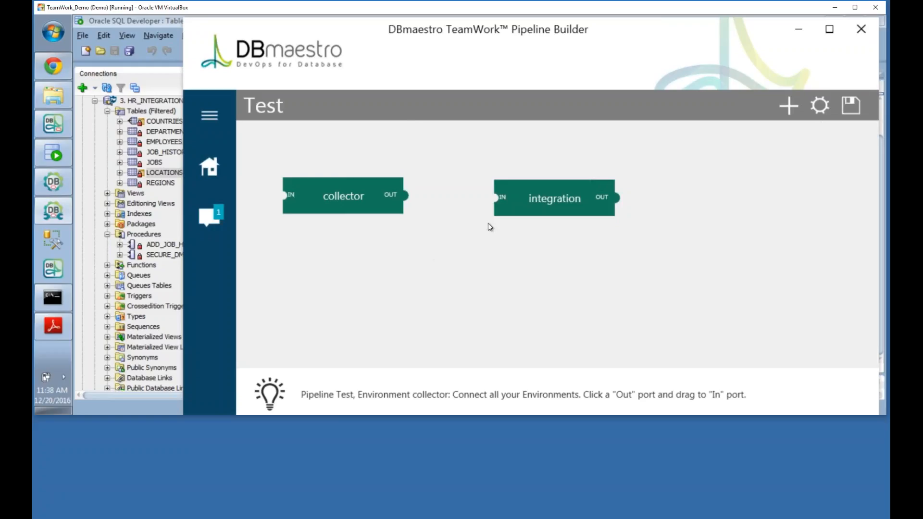
Step: Link collector's output to integration's input, mapping schema hr_dev_collector to hr_integration
left_click(407, 200)
left_click_drag(407, 200, 496, 202)
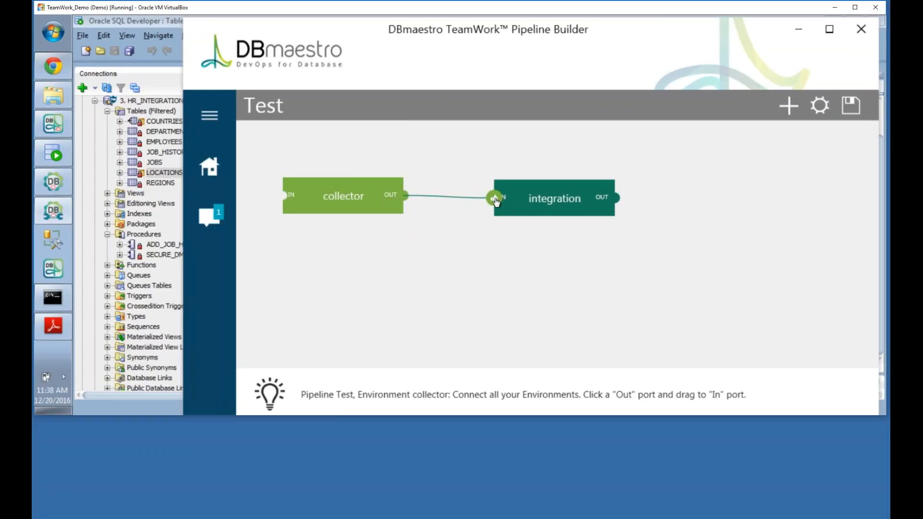
left_click_drag(496, 202, 497, 202)
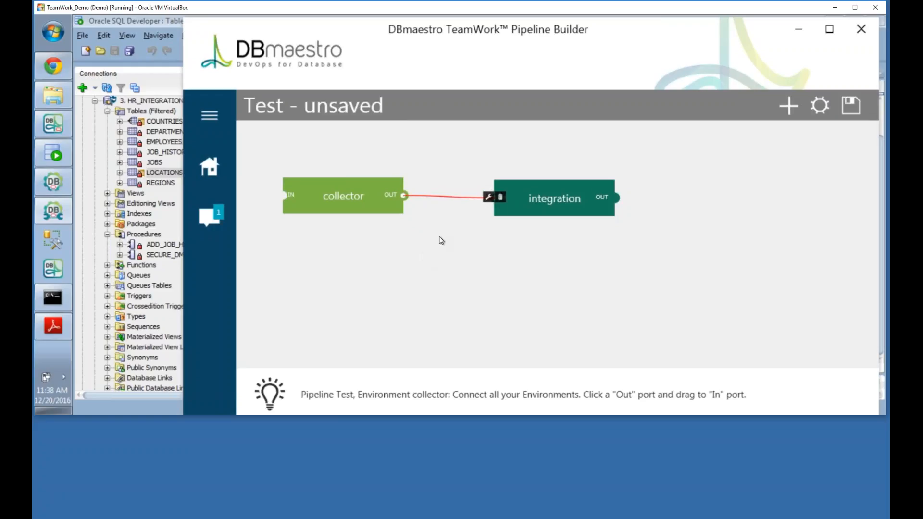
left_click(488, 197)
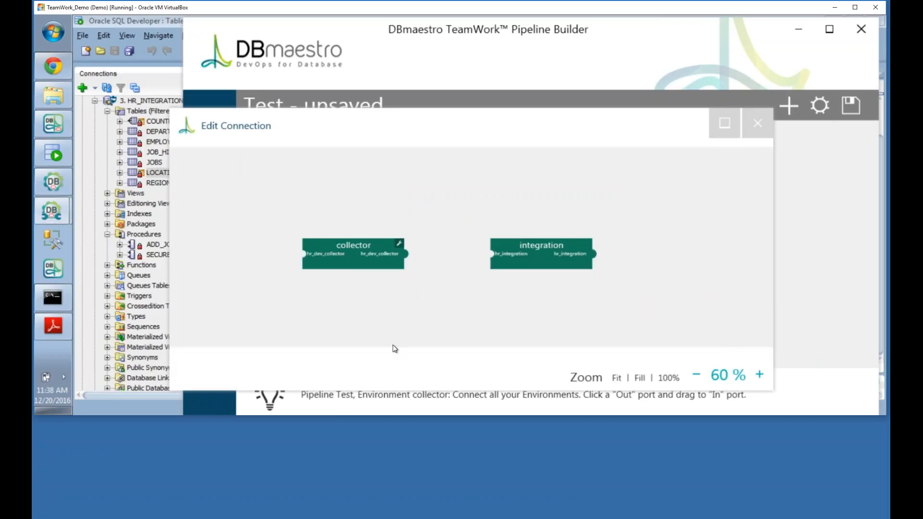
left_click_drag(408, 257, 489, 254)
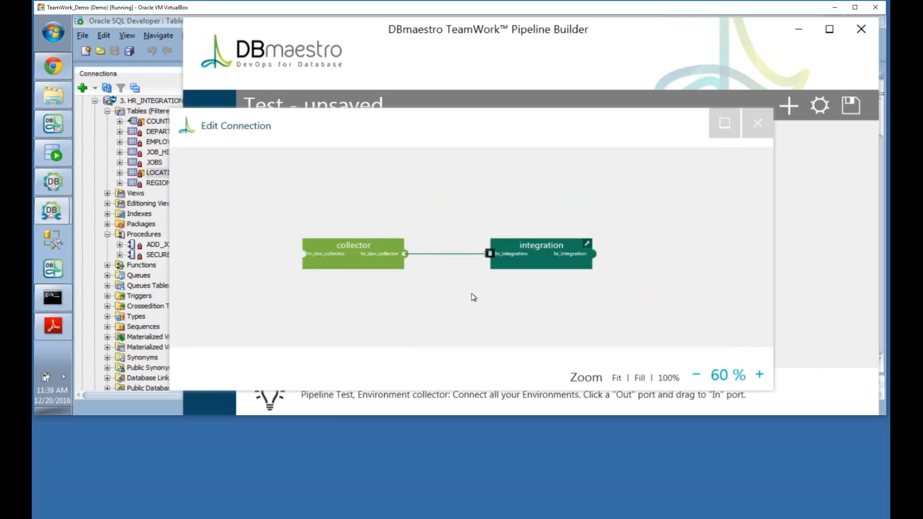
left_click(767, 126)
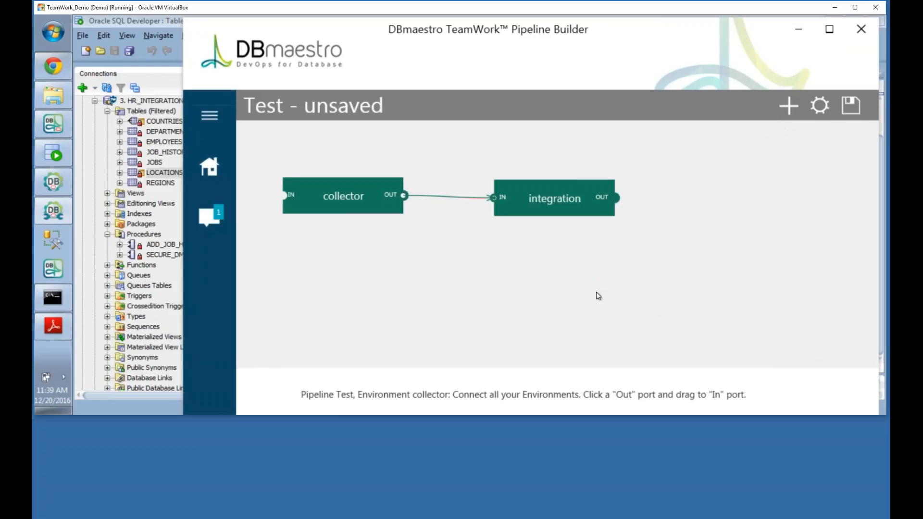
Step: Save the Test pipeline and shift collector up-left and integration down-left
left_click(857, 108)
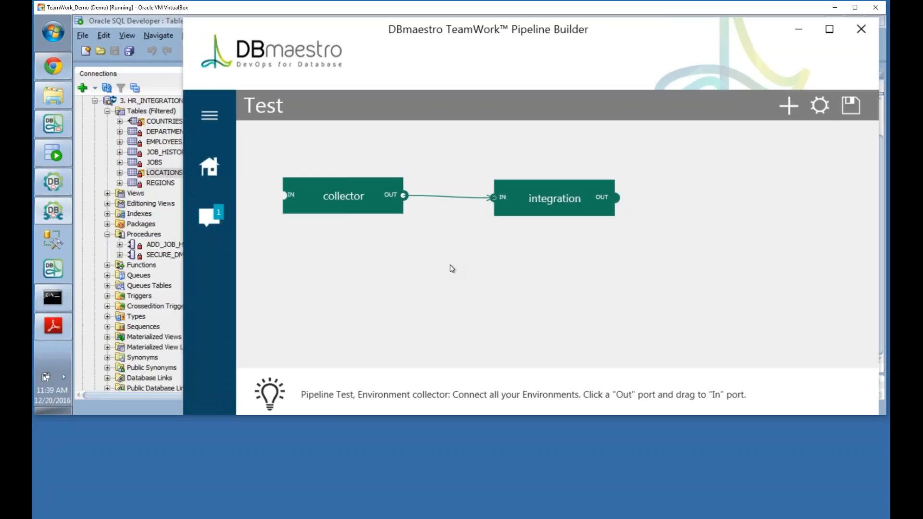
left_click_drag(339, 183, 310, 162)
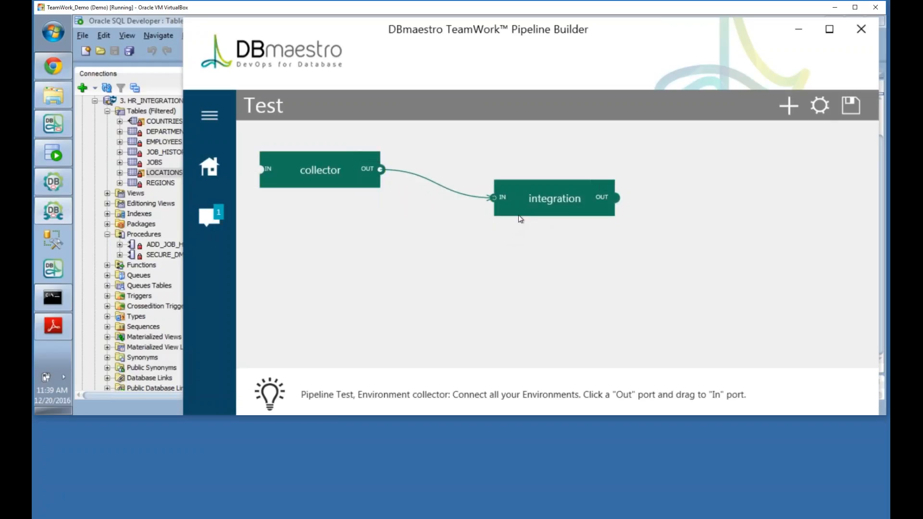
left_click_drag(567, 182, 529, 211)
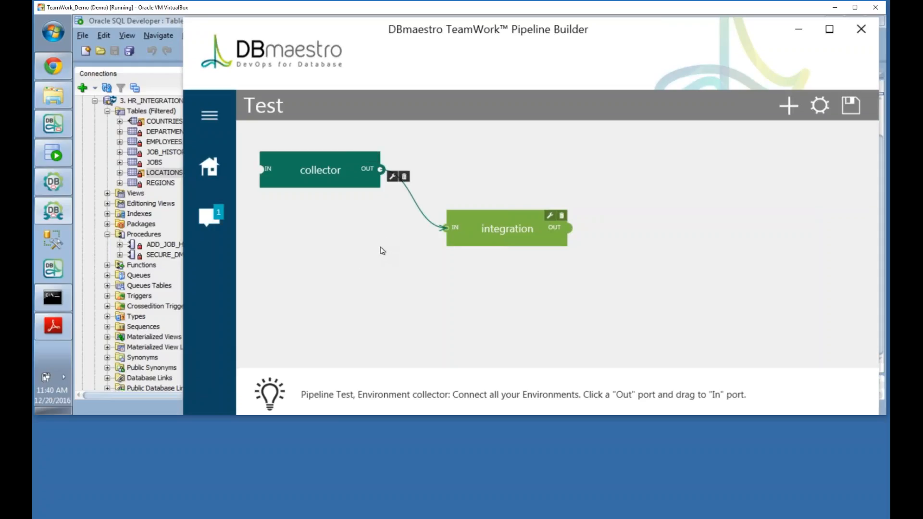
Step: Fine-tune the collector node's position so it sits above-left of integration
scroll(423, 294, "down", 2)
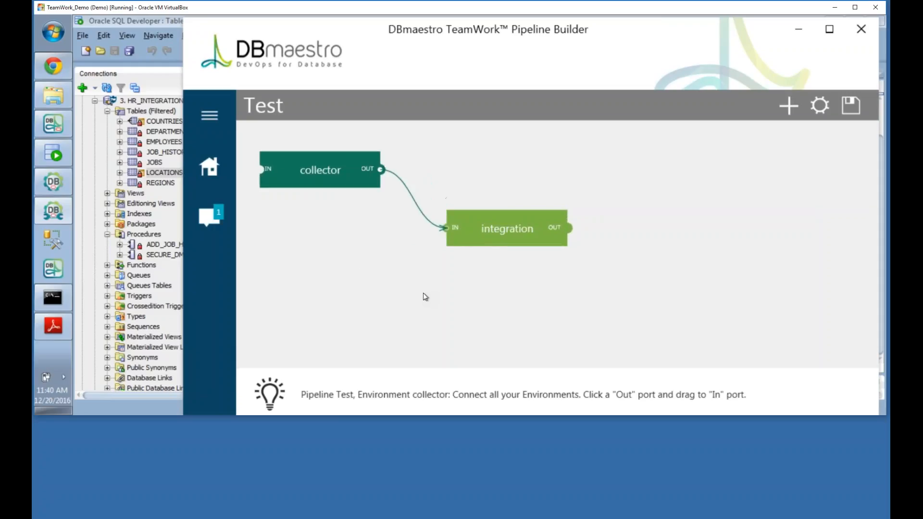
scroll(543, 294, "down", 1)
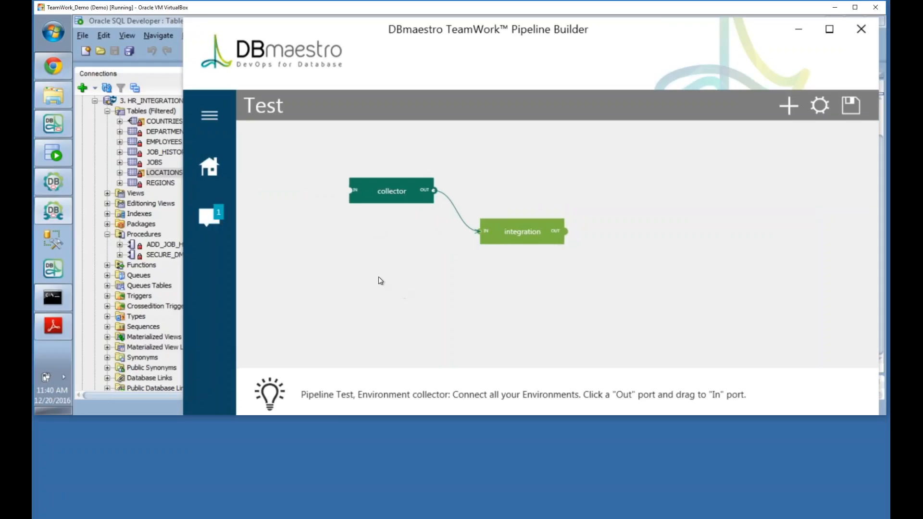
left_click_drag(390, 184, 277, 142)
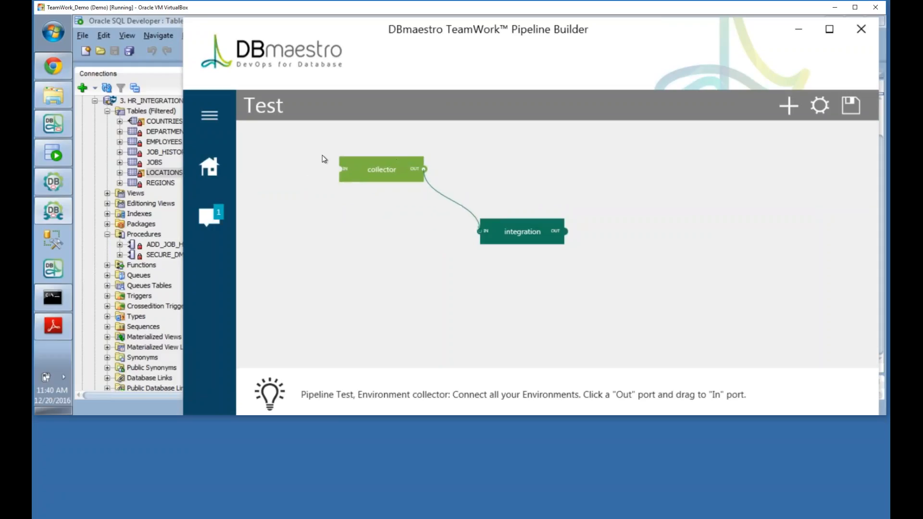
left_click_drag(387, 162, 314, 129)
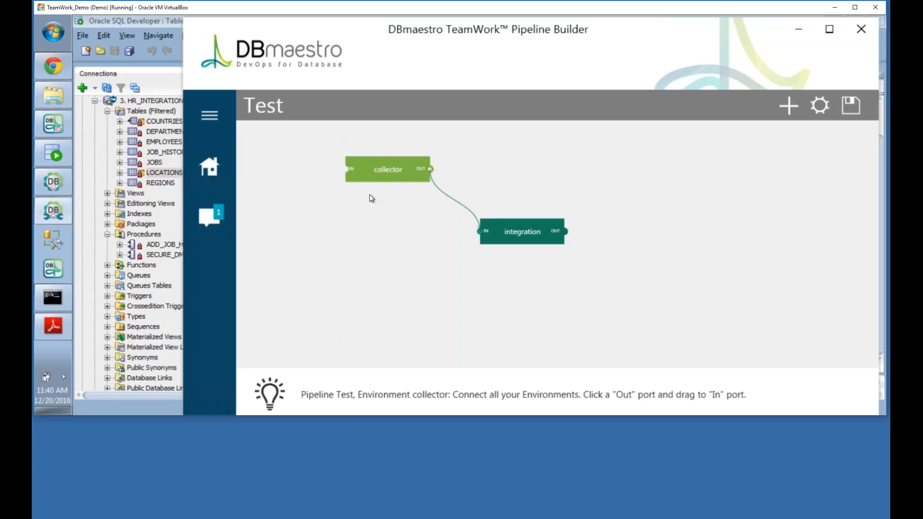
left_click_drag(399, 160, 389, 196)
scroll(428, 257, "up", 2)
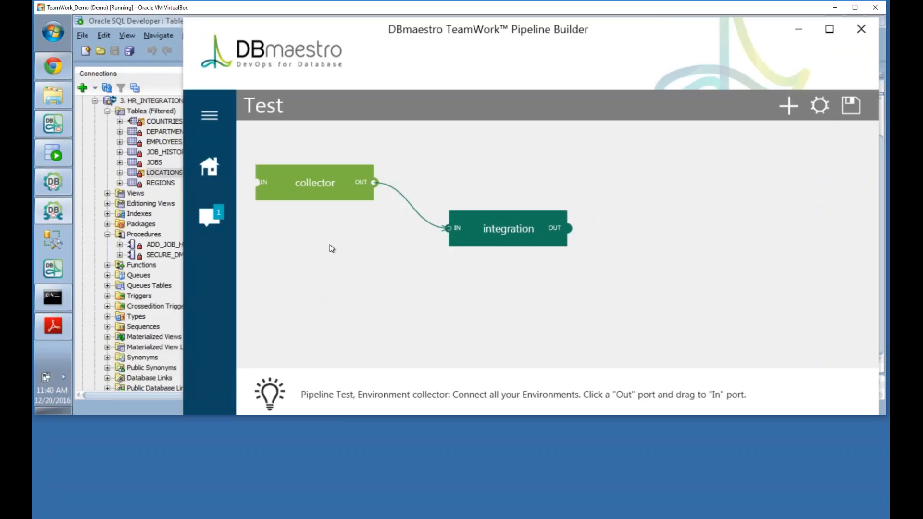
Step: Go to Jenkins' Manage Jenkins > Manage Plugins > Advanced page
mouse_move(356, 178)
left_click(423, 219)
left_click(798, 33)
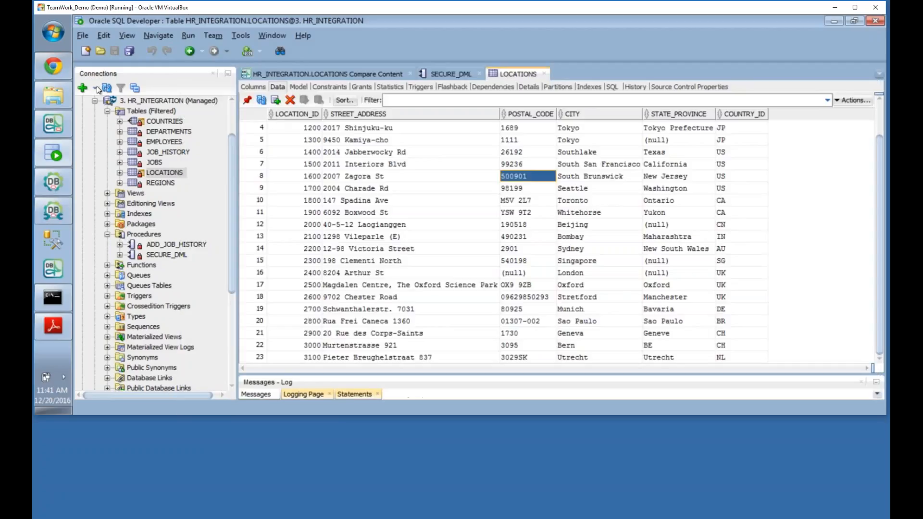
left_click(53, 65)
left_click(97, 97)
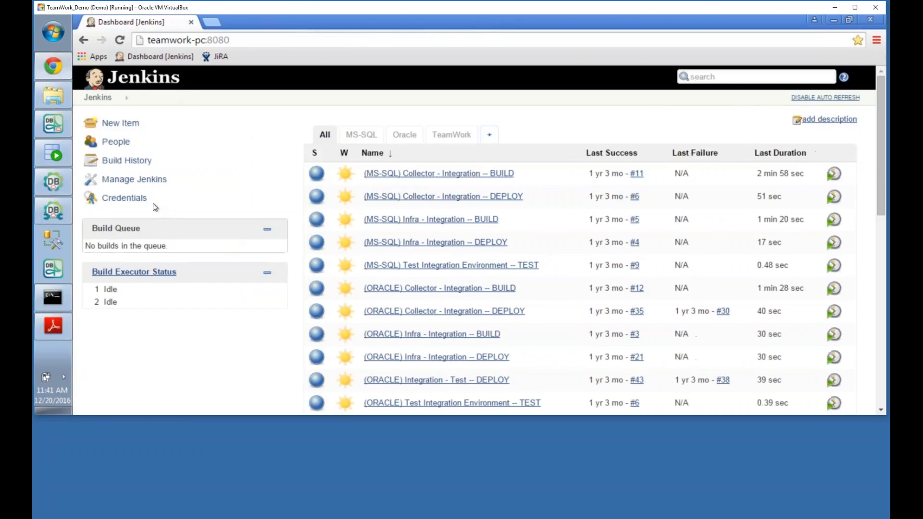
left_click(130, 181)
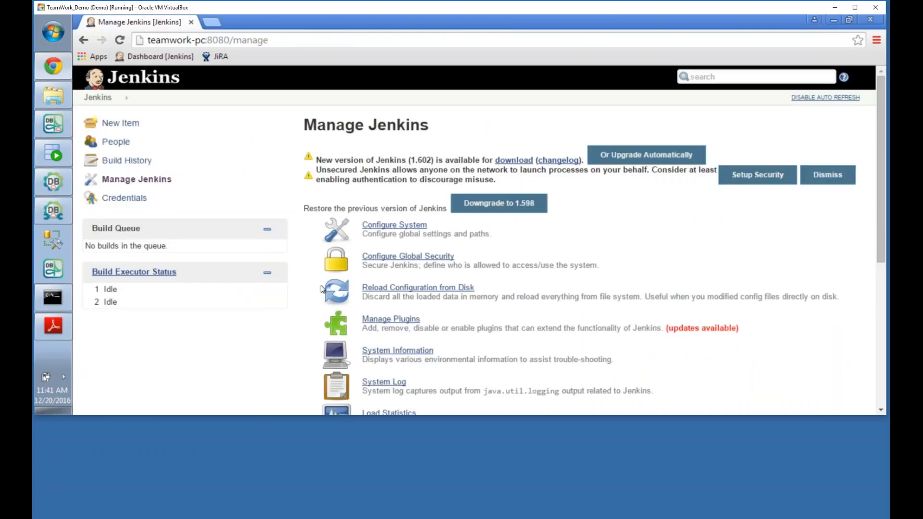
scroll(315, 304, "down", 1)
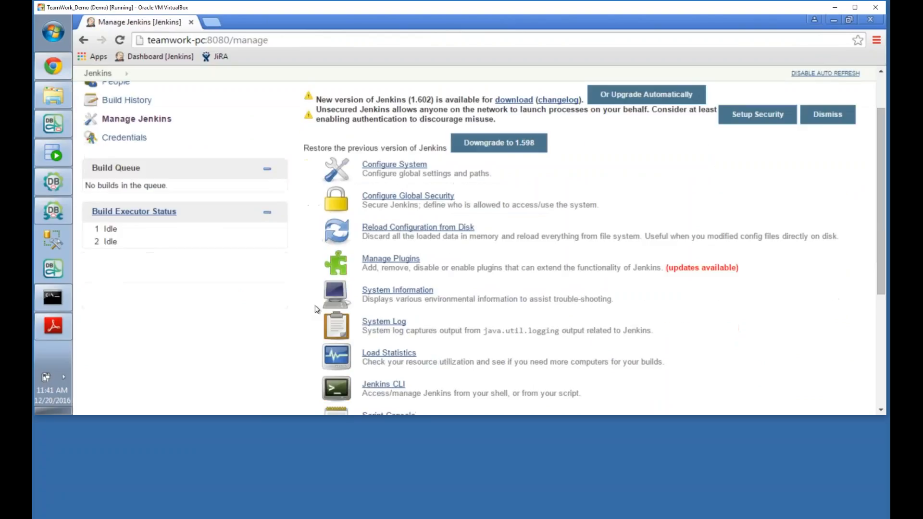
left_click(393, 260)
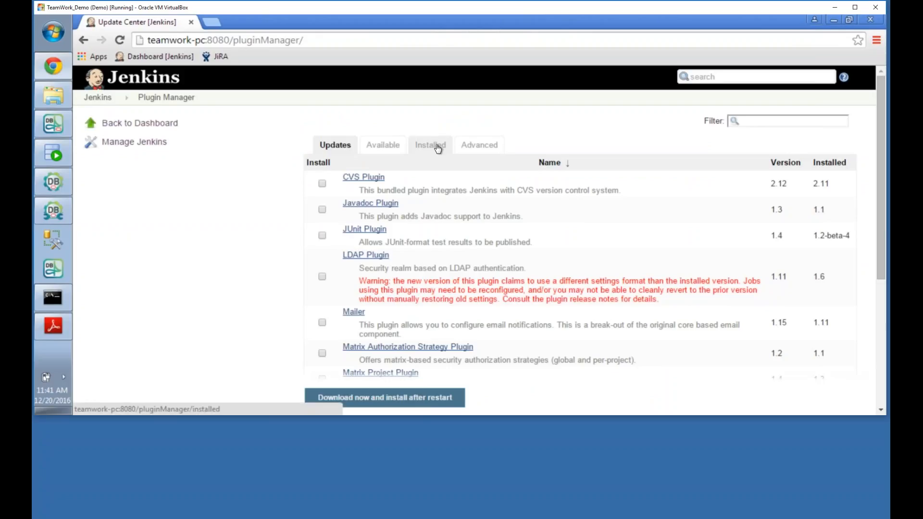
left_click(479, 144)
scroll(264, 256, "down", 5)
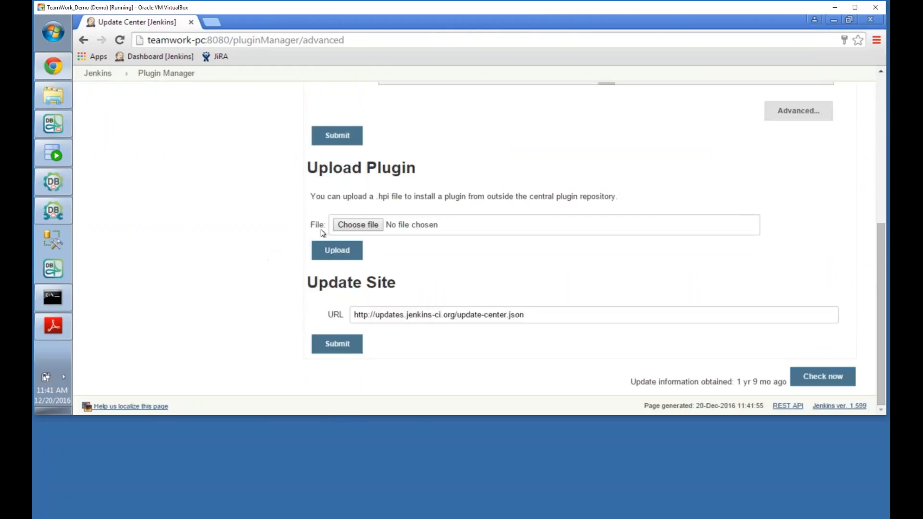
Step: Browse into the Integrations folder of DBmaestroTeamWorkOracle5.1.1.zip in Explorer
left_click(54, 99)
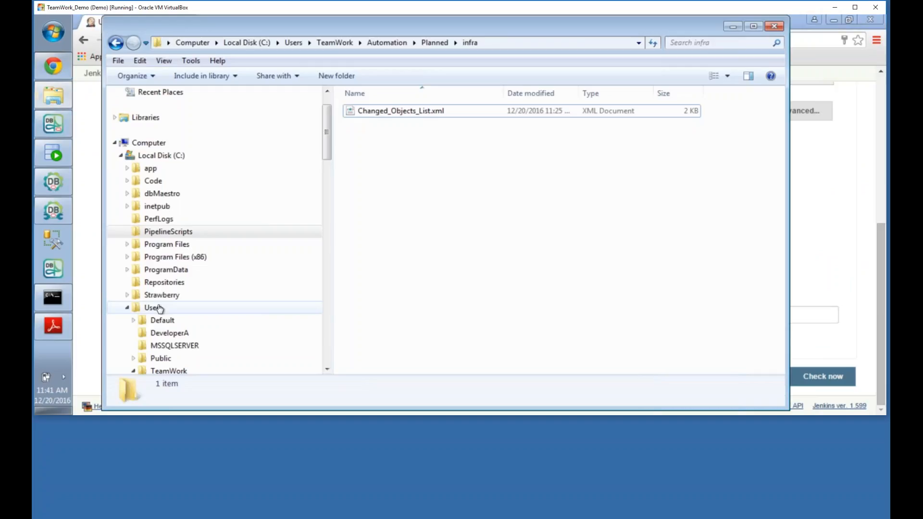
left_click_drag(326, 154, 322, 299)
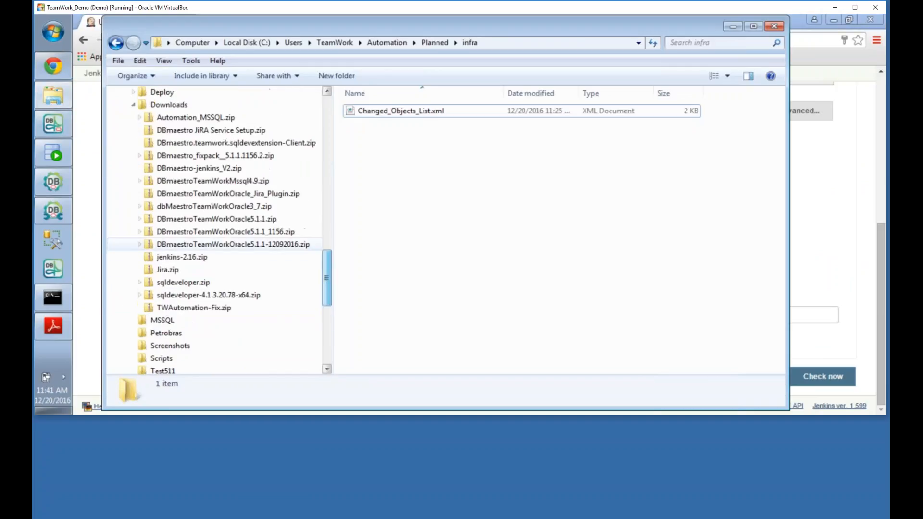
left_click(230, 220)
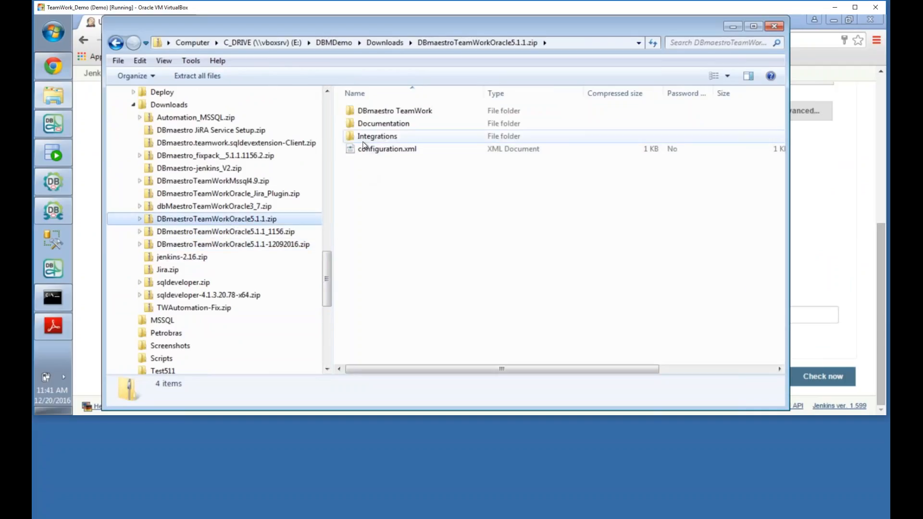
double_click(378, 136)
Step: Copy dbmaestro-jenkins.hpi from the zip's Integrations\Jenkins folder into Downloads, then minimize Explorer
double_click(370, 126)
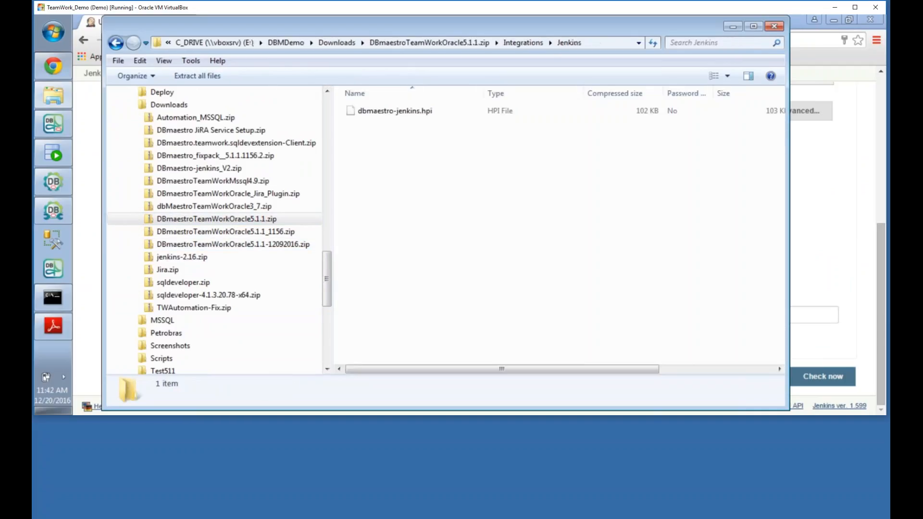
right_click(397, 109)
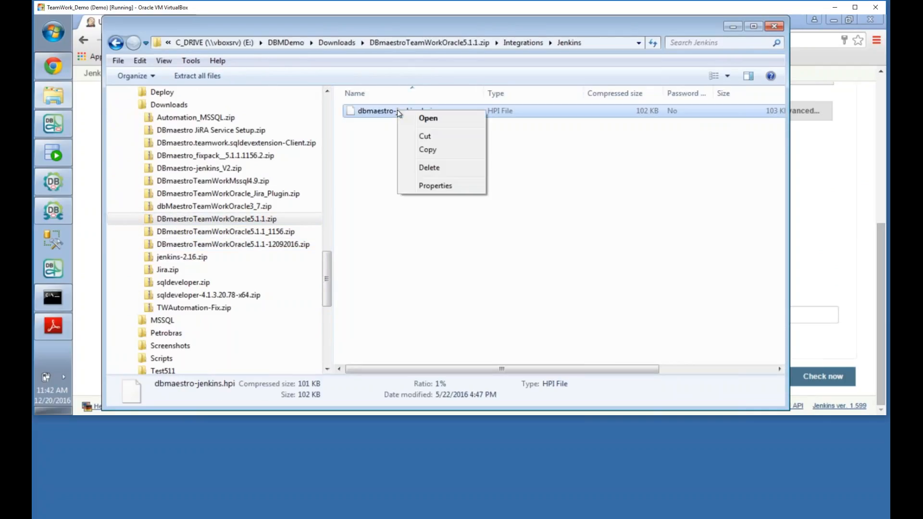
left_click(412, 150)
left_click_drag(328, 280, 328, 218)
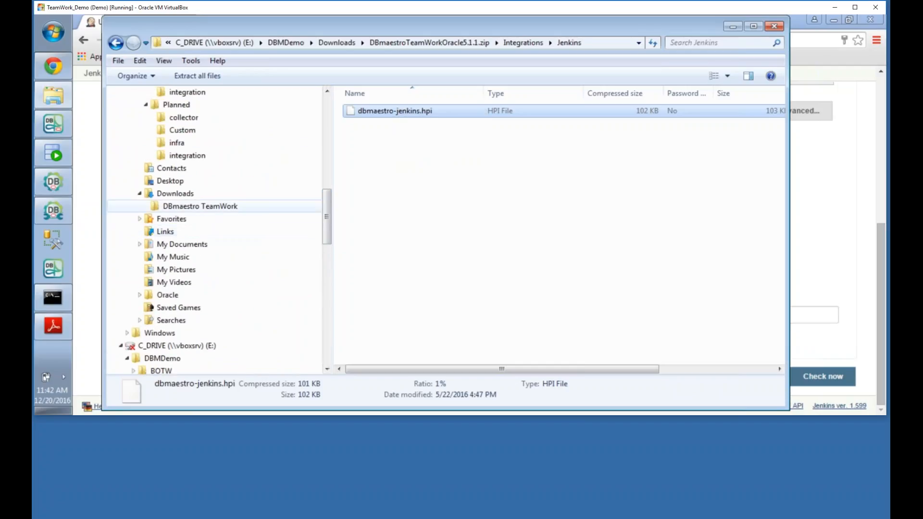
left_click(174, 193)
right_click(372, 214)
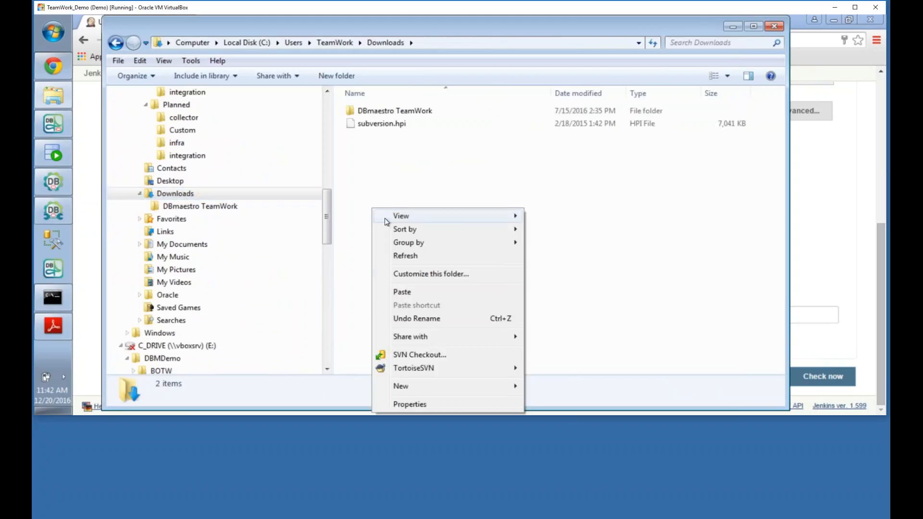
left_click(427, 293)
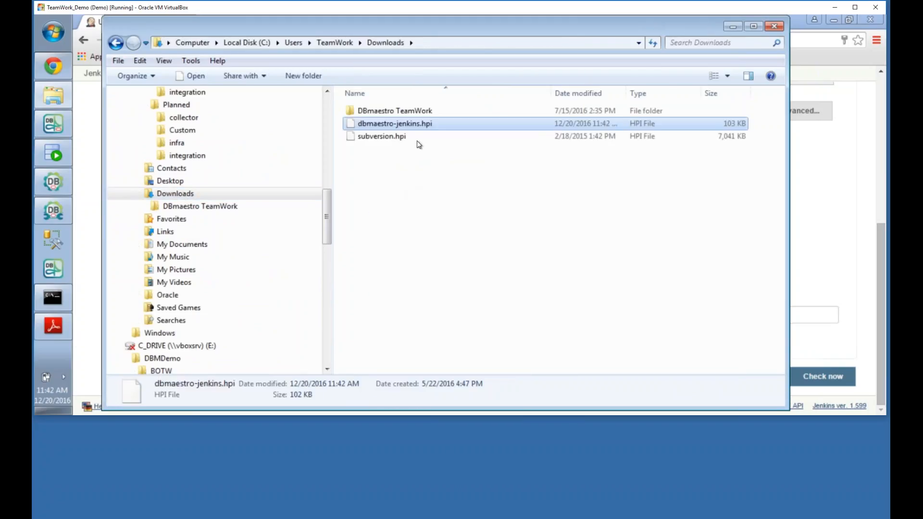
left_click(733, 26)
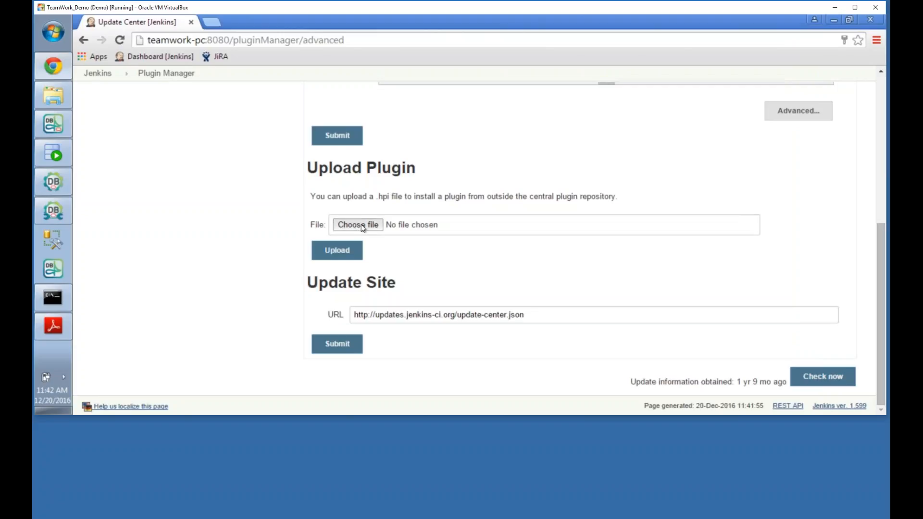
Step: Navigate the upload file chooser to C:\Users\TeamWork\Downloads
left_click(363, 225)
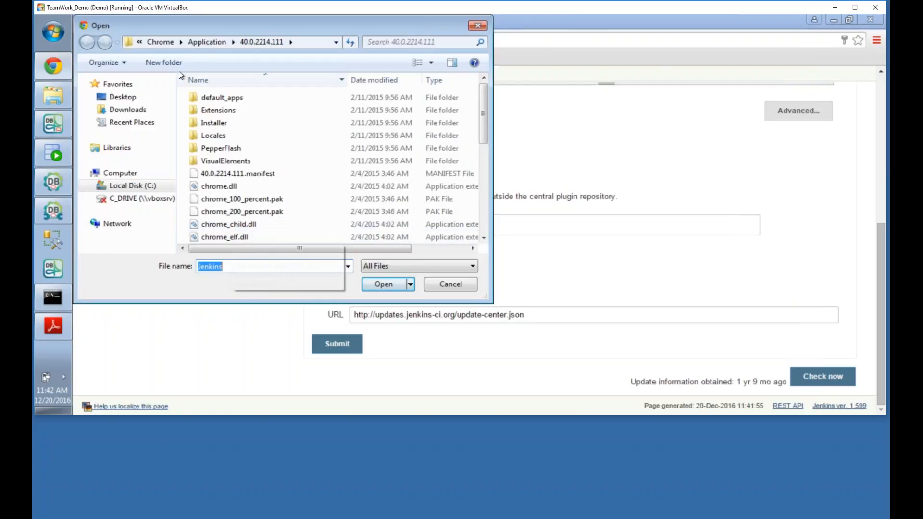
left_click(90, 186)
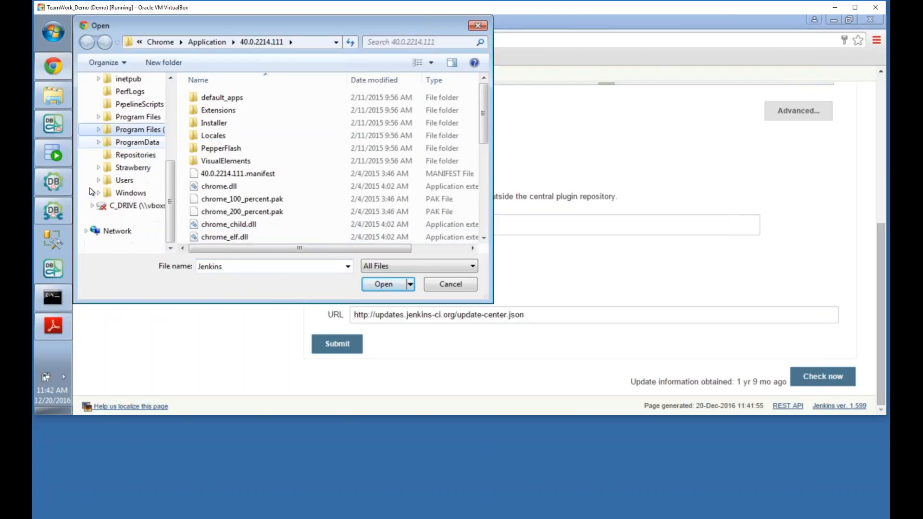
left_click(98, 181)
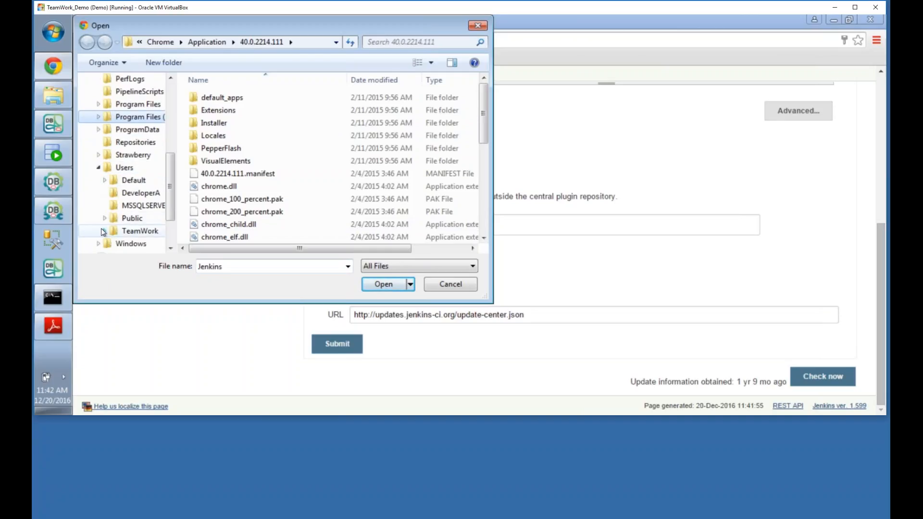
left_click(104, 231)
scroll(126, 210, "up", 7)
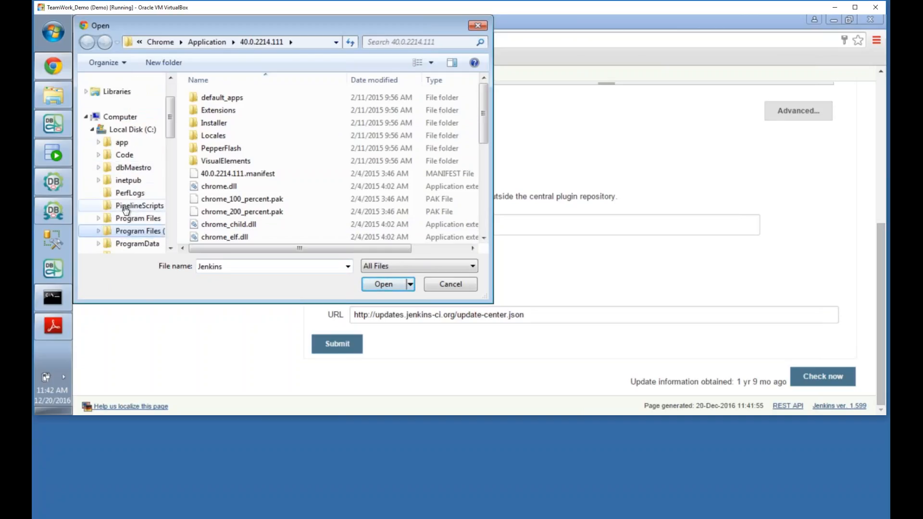
scroll(126, 210, "down", 4)
scroll(126, 211, "down", 4)
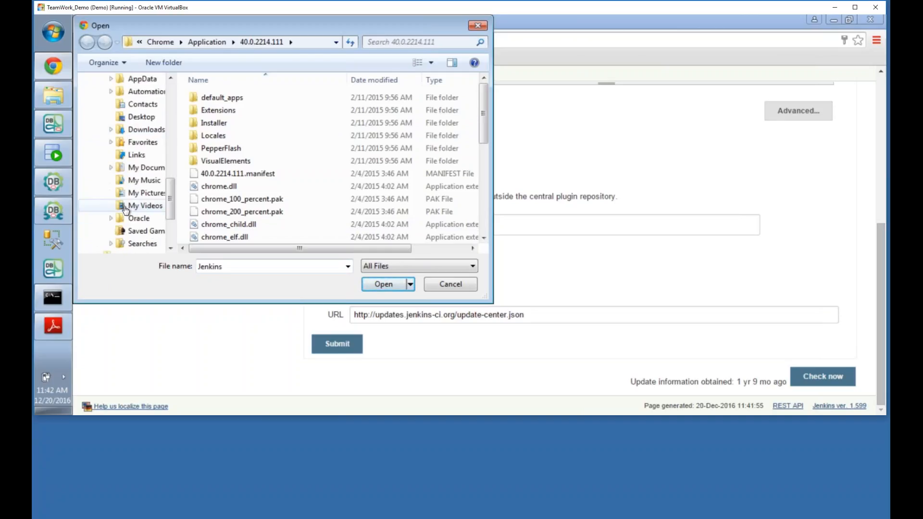
left_click(127, 129)
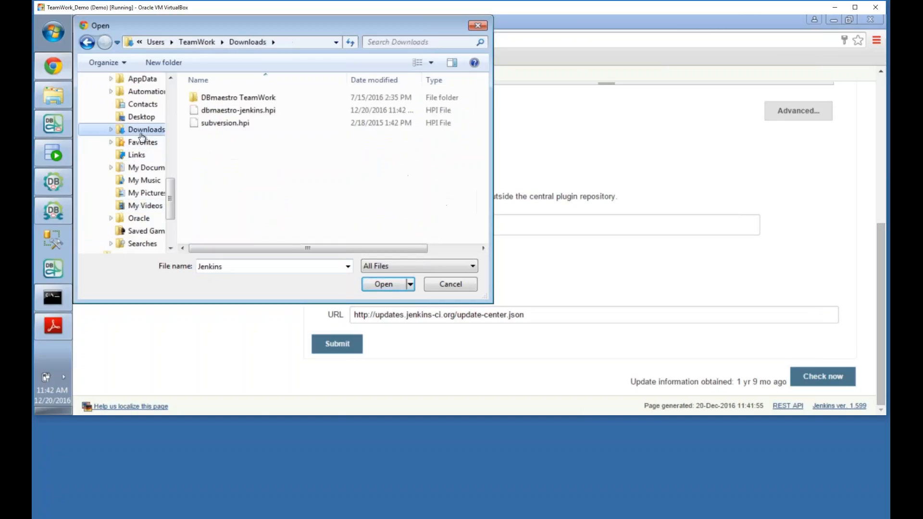
Step: Upload dbmaestro-jenkins.hpi and confirm dbMaestro Plugin 1.38 appears among installed plugins
left_click(252, 110)
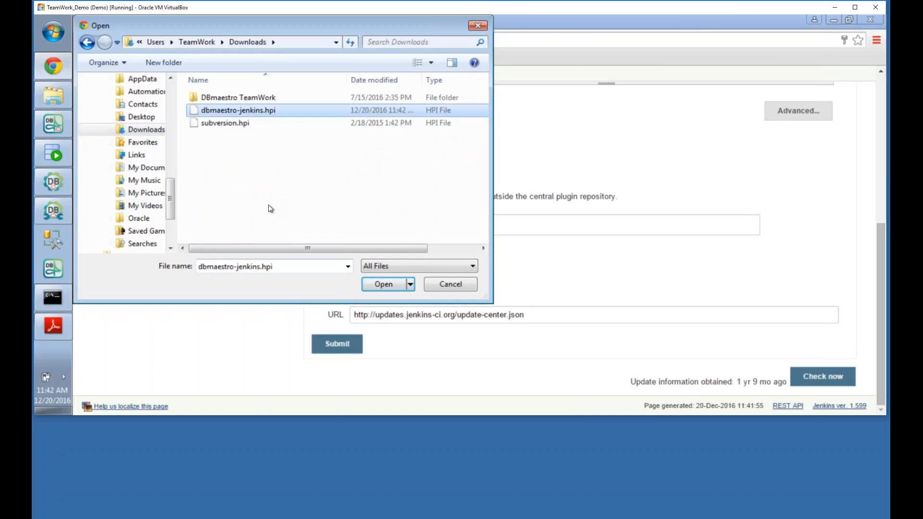
left_click(380, 285)
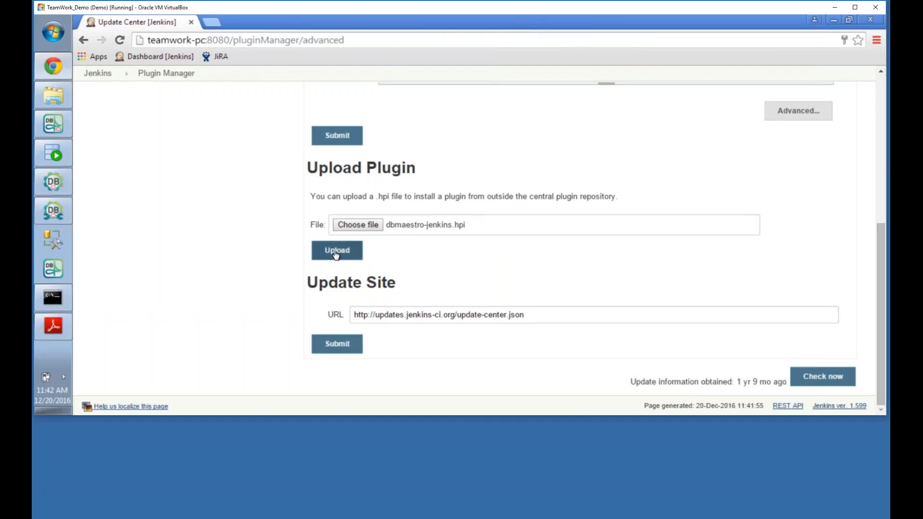
scroll(204, 245, "up", 3)
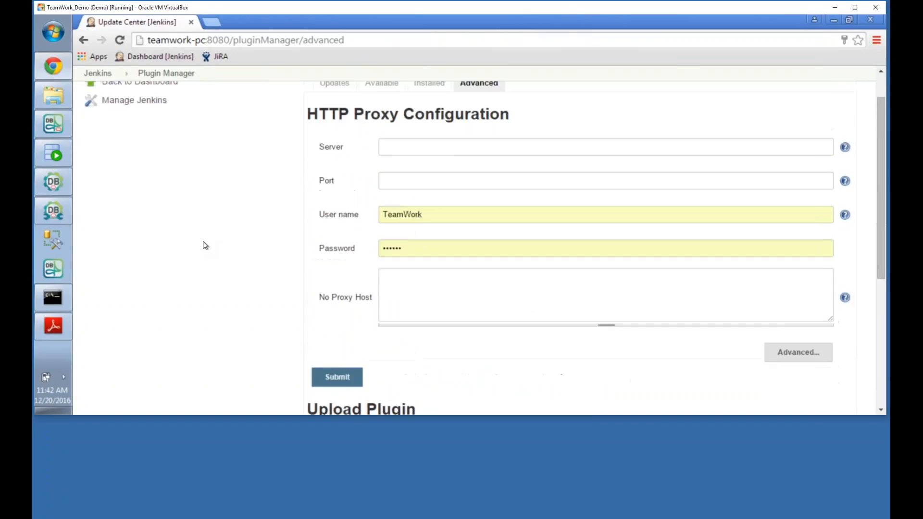
scroll(203, 245, "up", 2)
left_click(428, 125)
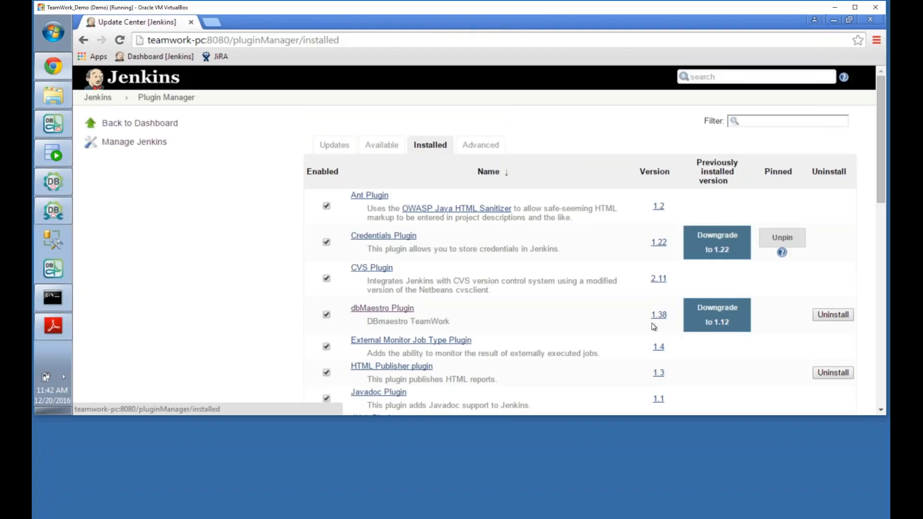
Step: In Configure System, check Jar Path TWAutomation.jar and Oracle server teamwork-pc, then save
left_click(97, 97)
left_click(151, 182)
left_click(394, 224)
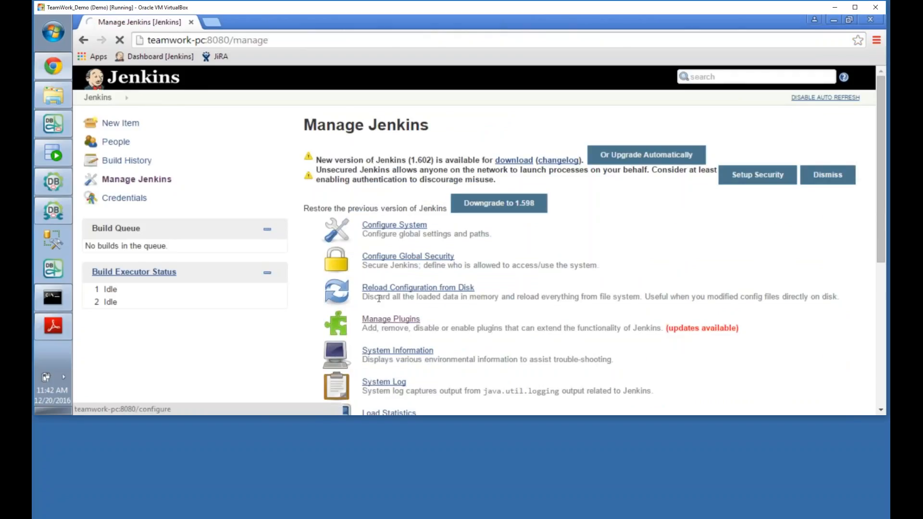
scroll(388, 261, "down", 5)
scroll(410, 248, "down", 15)
scroll(413, 244, "down", 5)
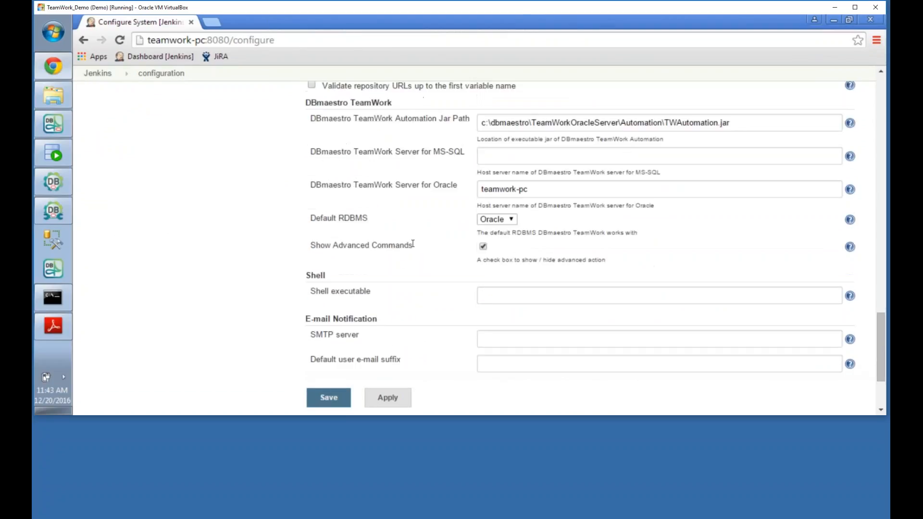
left_click_drag(479, 125, 752, 123)
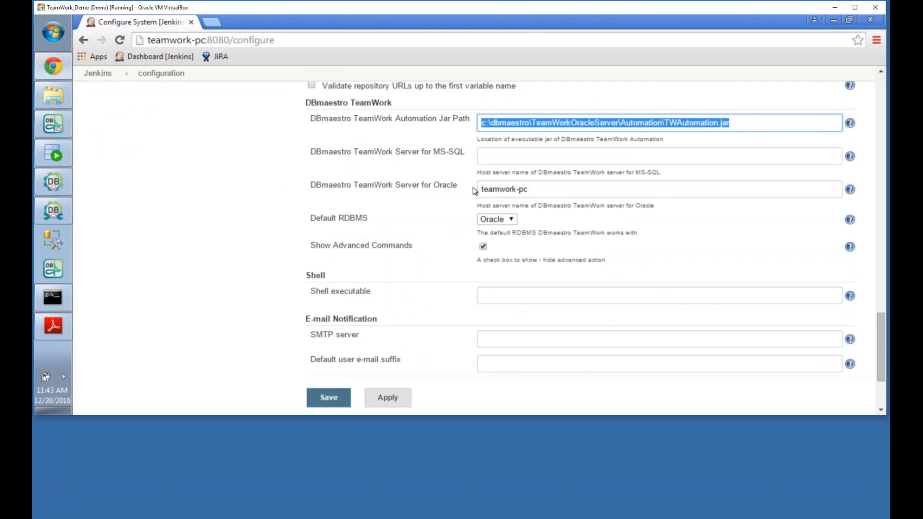
left_click_drag(479, 189, 554, 190)
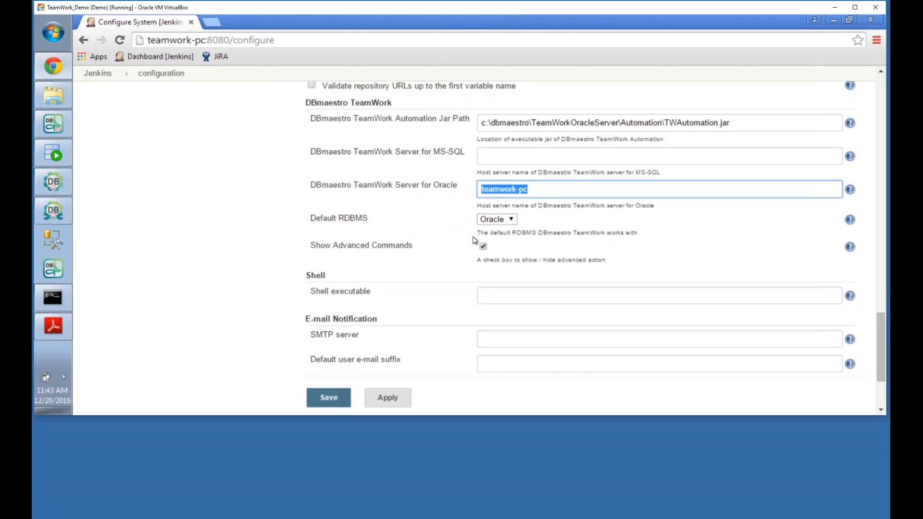
left_click(326, 400)
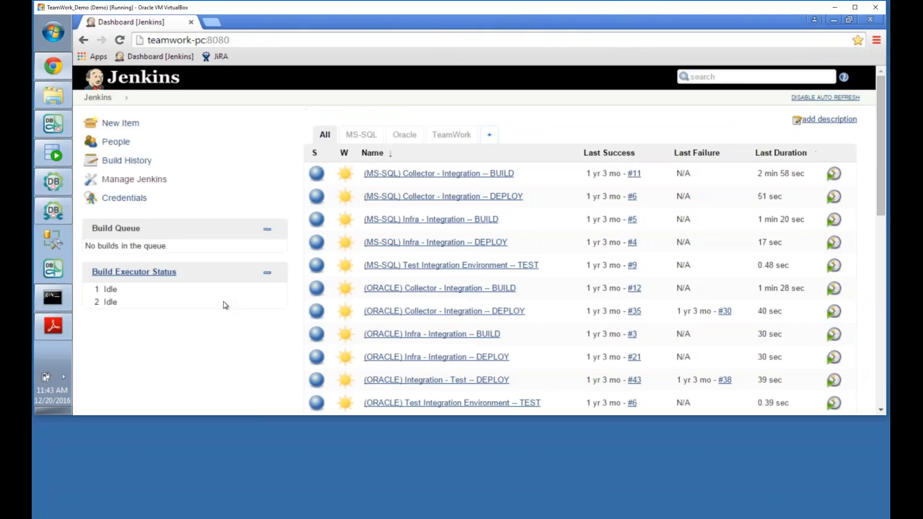
Step: Show the TeamWork view of the HR jobs and disable auto refresh
left_click(440, 136)
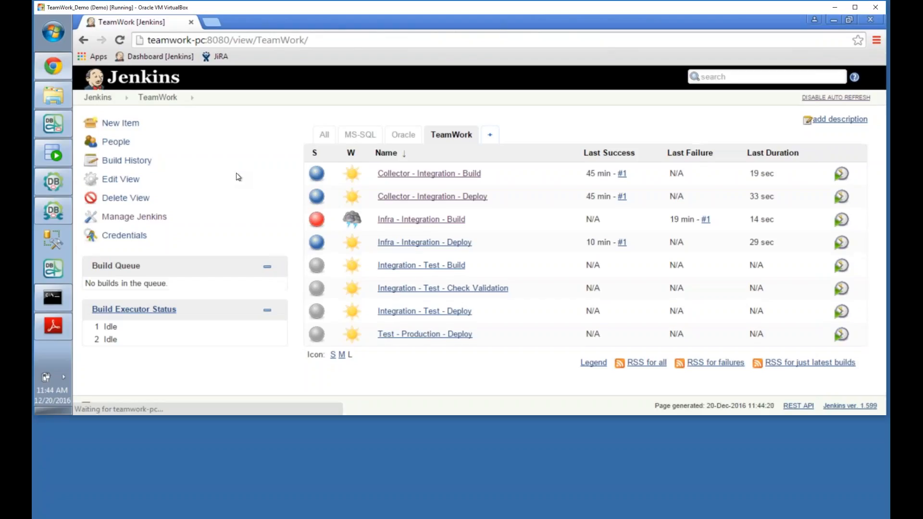
left_click(837, 98)
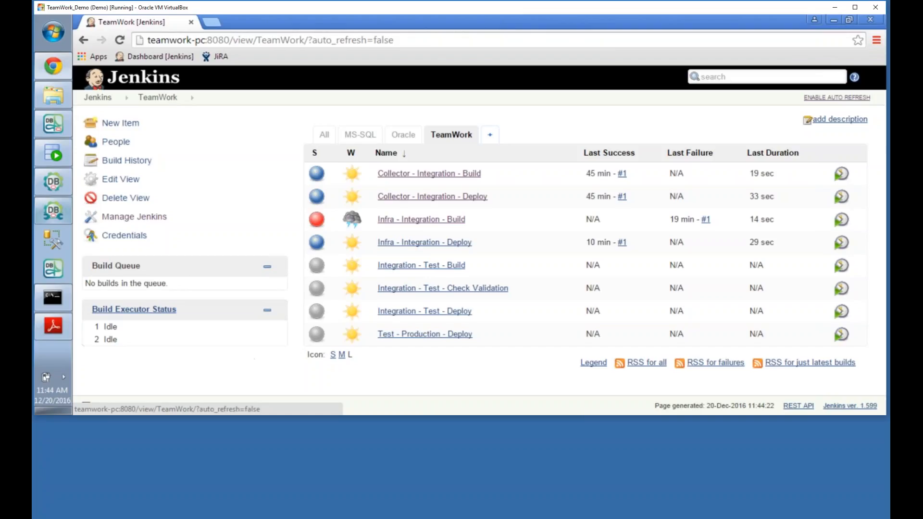
Step: Open the HR Application pipeline in Pipeline Builder, then select HR_INTEGRATION in Management Studio
left_click(56, 214)
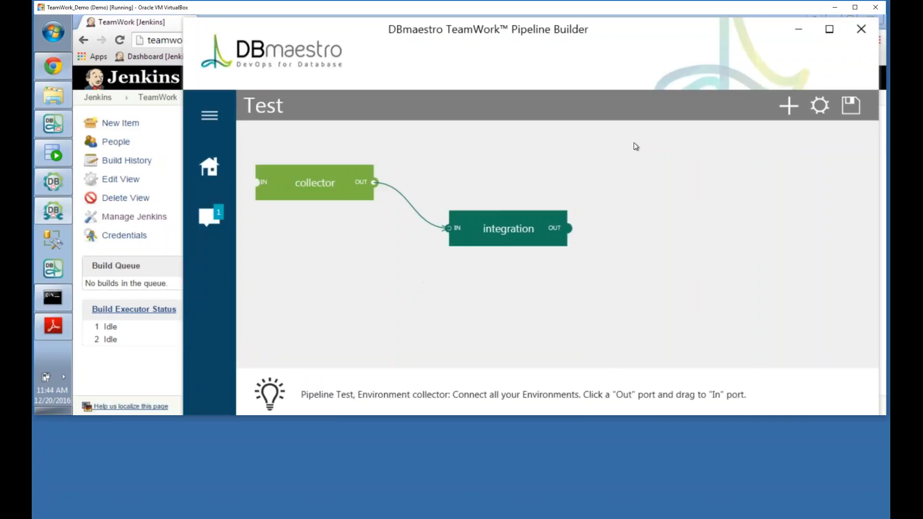
left_click(209, 171)
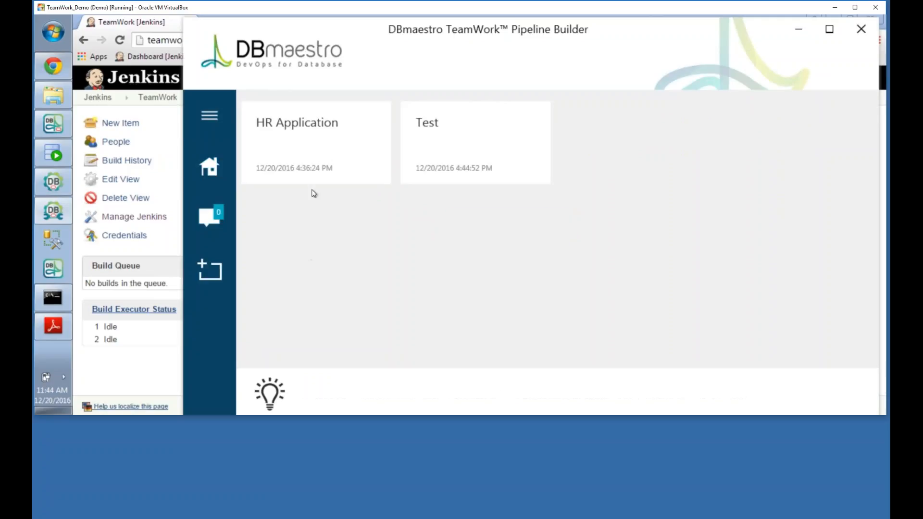
left_click(313, 155)
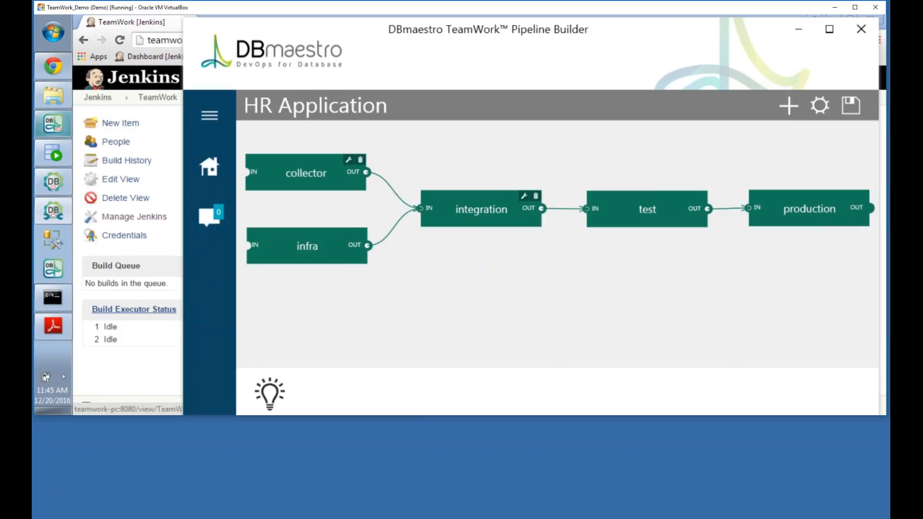
left_click(53, 124)
left_click(194, 175)
Step: Review HR_INTEGRATION's deploy labels with the Label column widened, then close the list
right_click(194, 175)
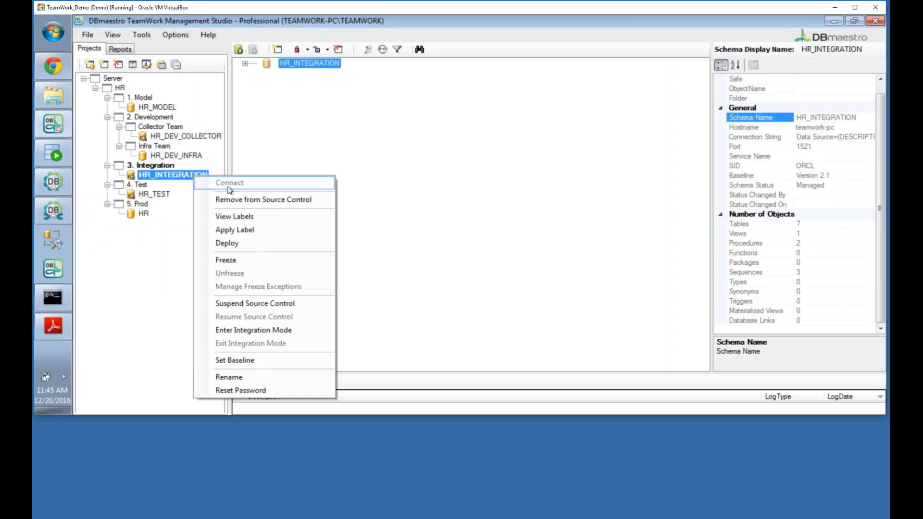
left_click(236, 217)
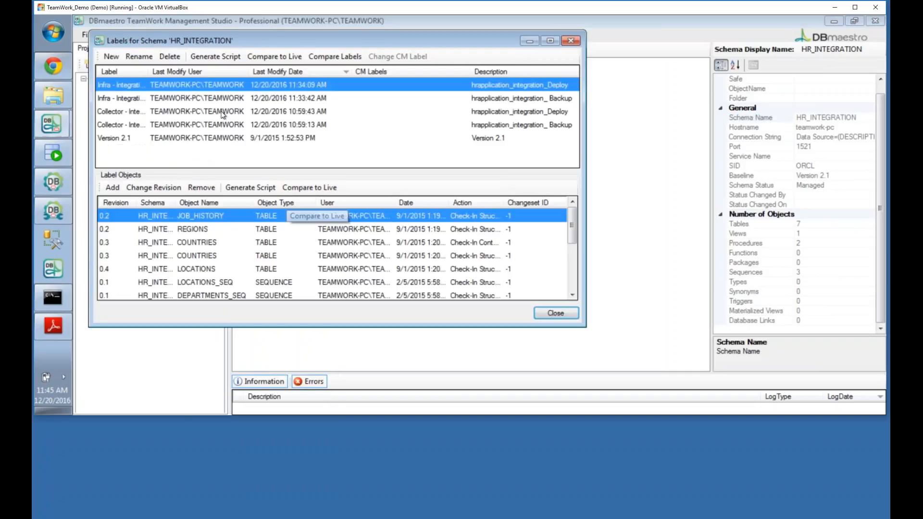
left_click_drag(146, 71, 234, 72)
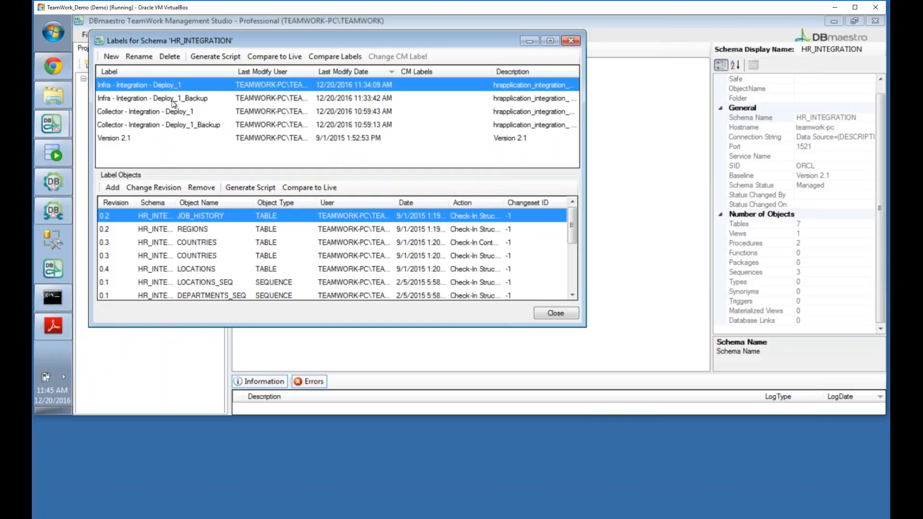
left_click(571, 41)
Step: View HR_DEV_COLLECTOR's labels, widening the column to read Collector - Integration - Build_1
left_click(210, 139)
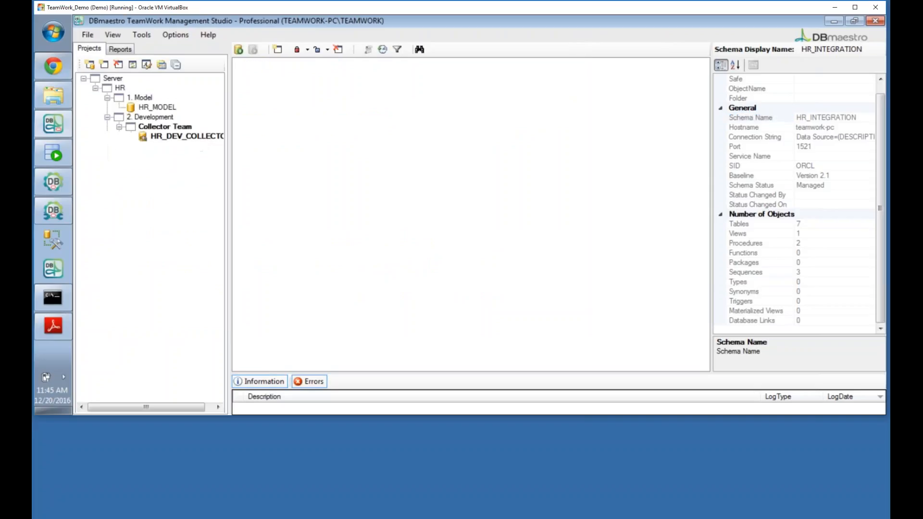
right_click(210, 136)
left_click(247, 173)
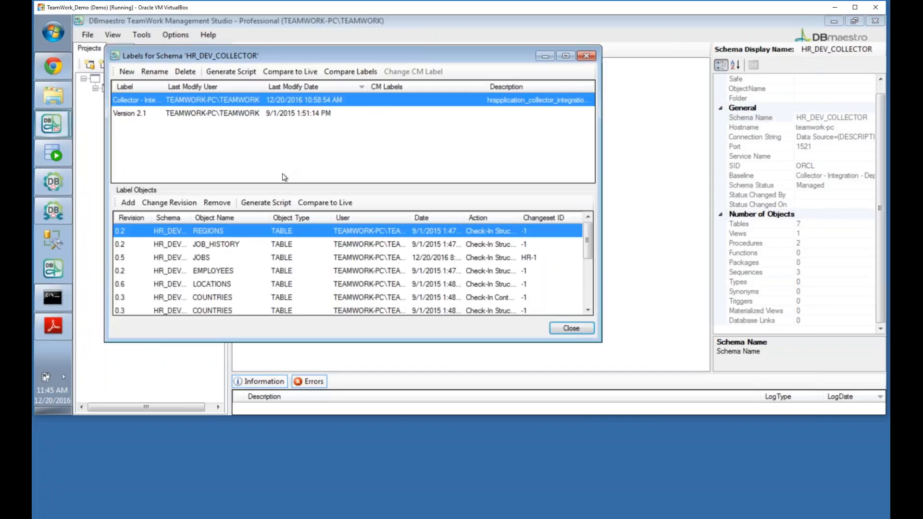
left_click_drag(163, 90, 230, 91)
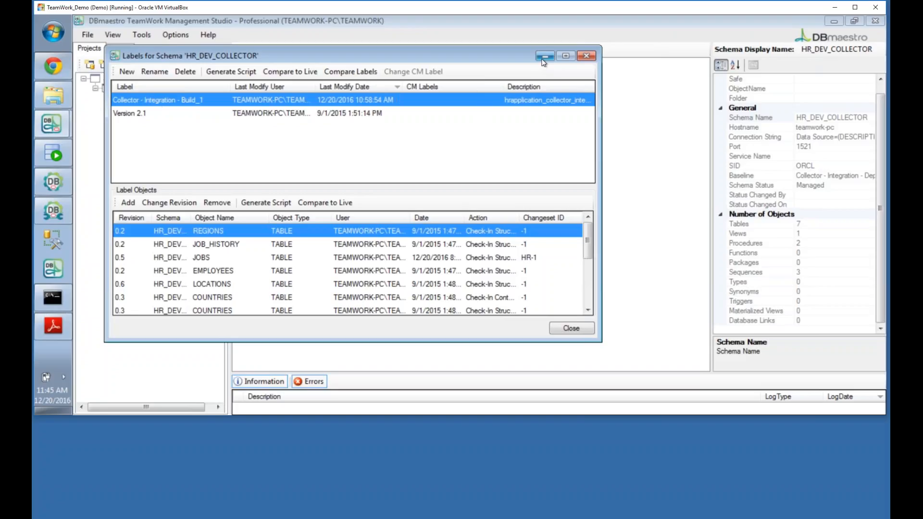
Step: List HR_DEV_INFRA's labels (Infra integration label, Version 2.1), then return to the HR Application pipeline
left_click(572, 329)
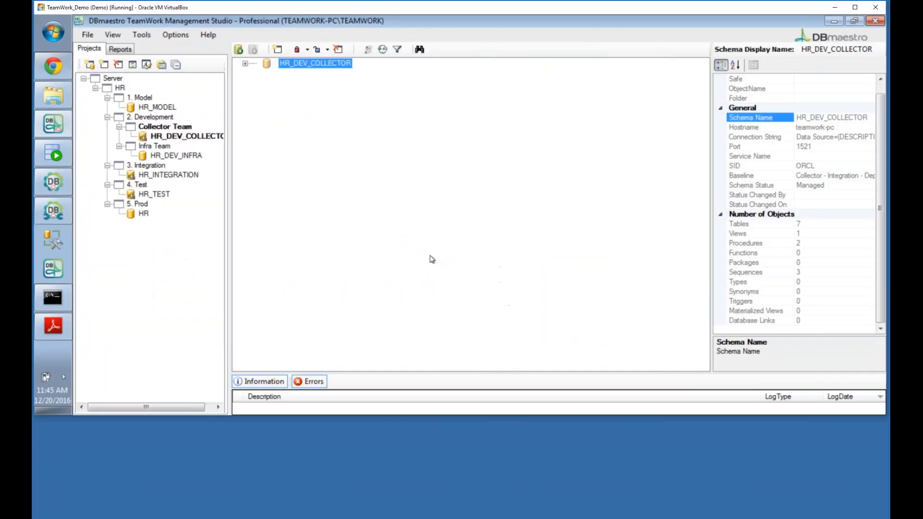
left_click(178, 155)
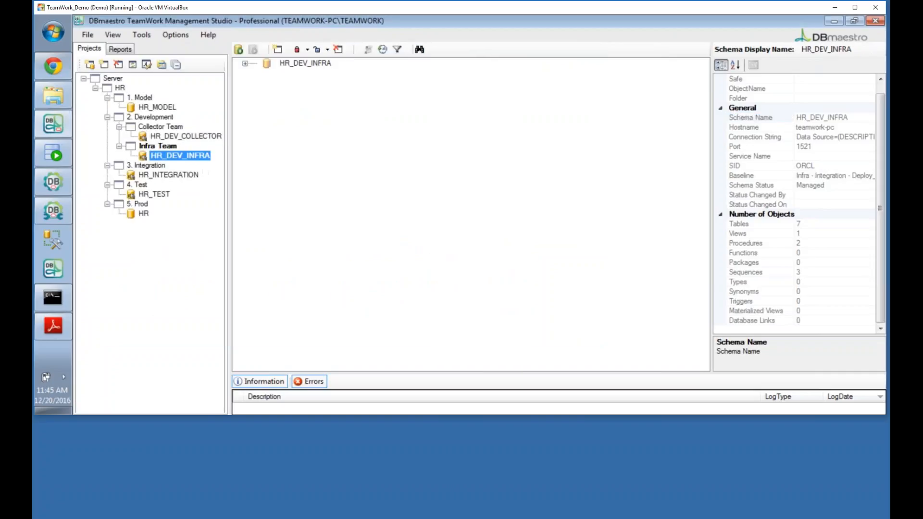
right_click(192, 157)
left_click(254, 197)
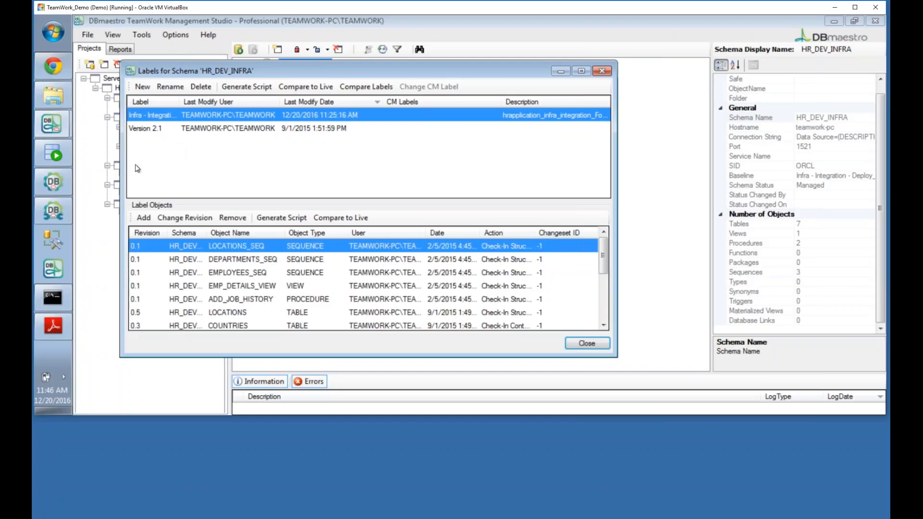
left_click(53, 211)
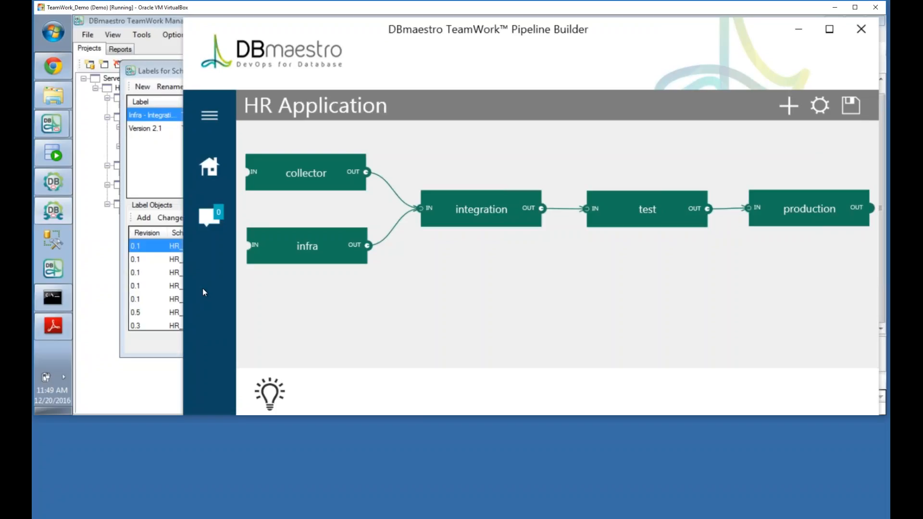
Step: Bring the Jenkins TeamWork job list to the front through the Chrome window
left_click(58, 69)
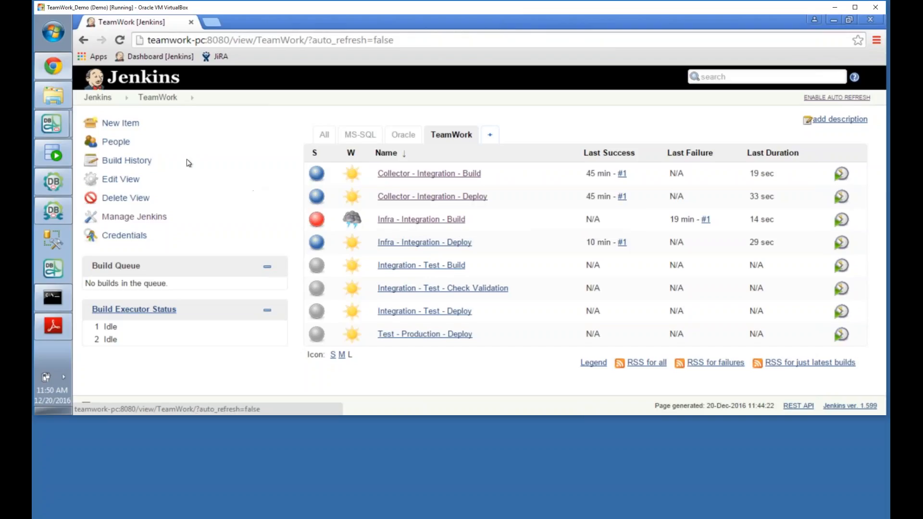
Step: Check out the DEPARTMENTS table structure and close the LOCATIONS, SECURE_DML and comparison tabs
left_click(53, 153)
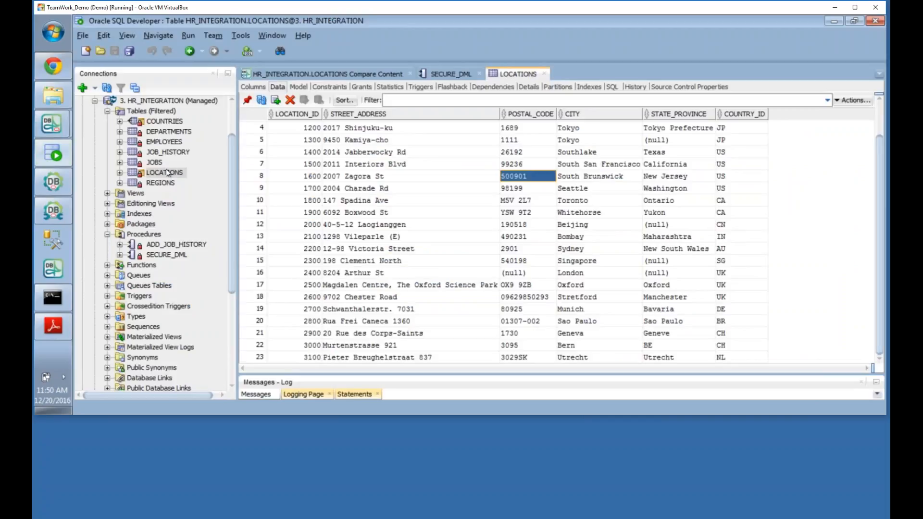
right_click(178, 130)
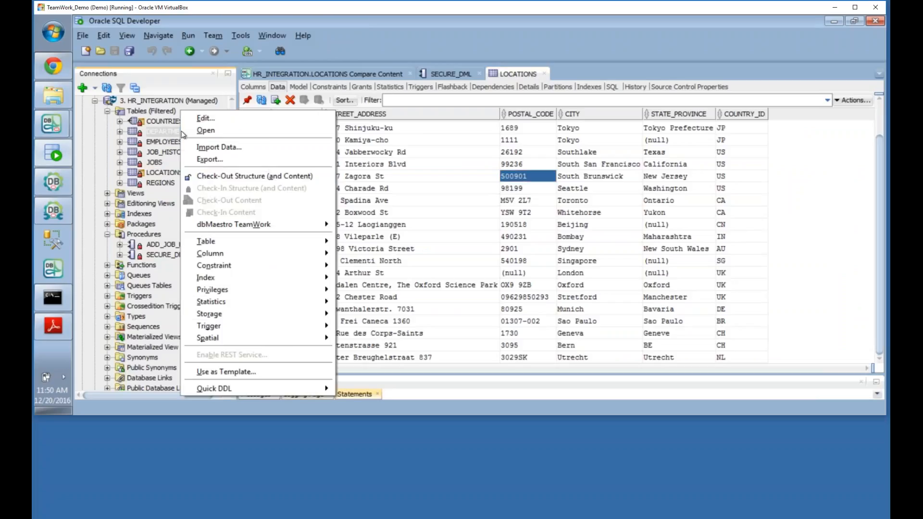
left_click(229, 177)
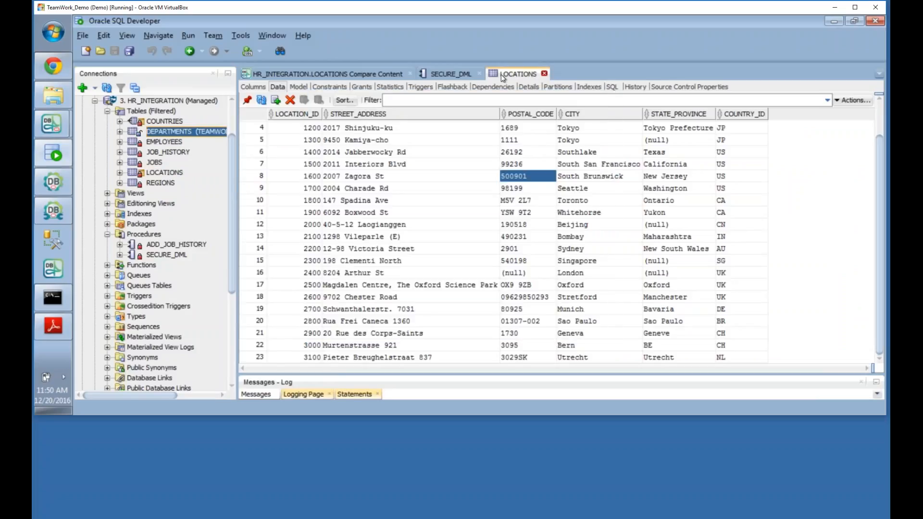
left_click(480, 74)
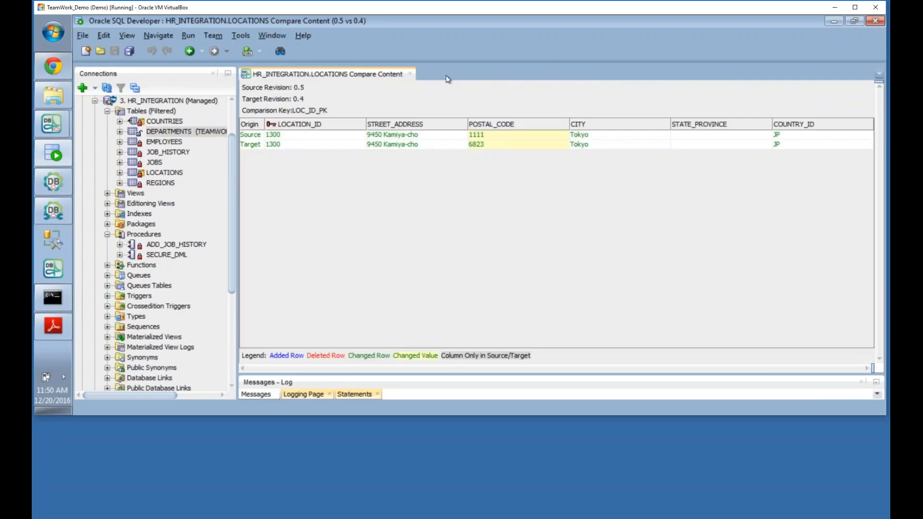
left_click(410, 73)
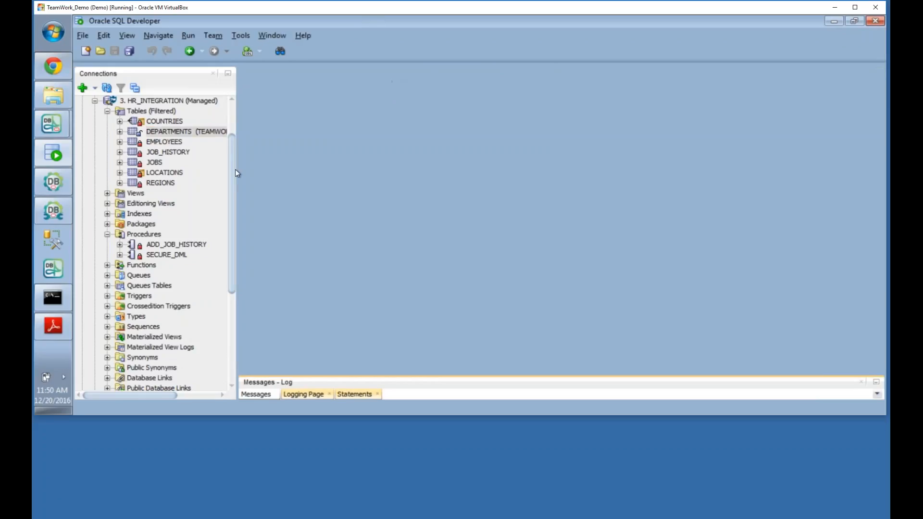
Step: Add a nullable ADDRESS2 VARCHAR2(20 BYTE) column to DEPARTMENTS in the Edit Table dialog
left_click(175, 134)
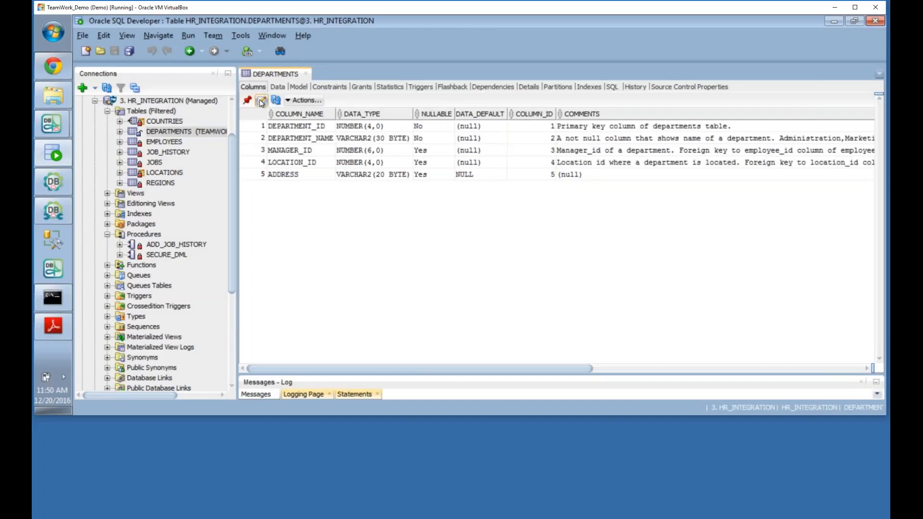
left_click(261, 100)
left_click(662, 127)
left_click(427, 210)
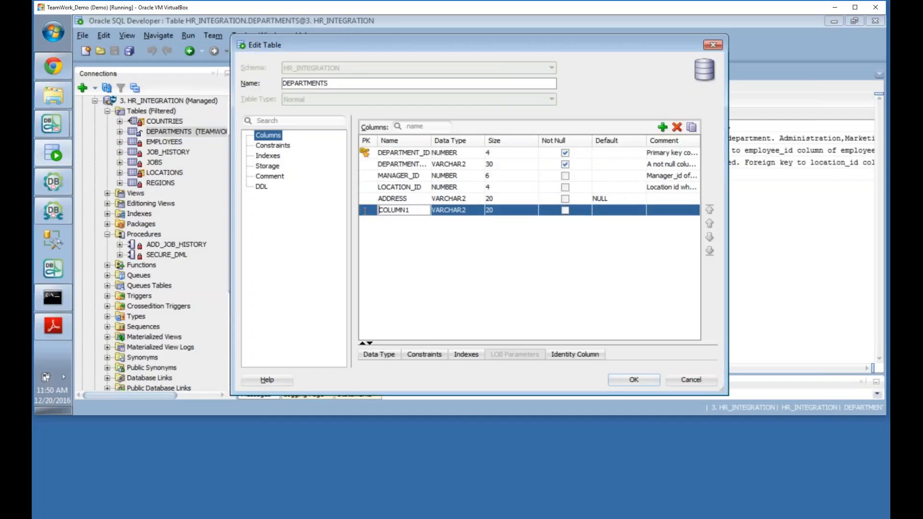
type("ADDER")
key("BackSpace")
type("RESS")
key("BackSpace")
key("BackSpace")
key("BackSpace")
key("BackSpace")
key("BackSpace")
type("RESS2")
left_click(628, 382)
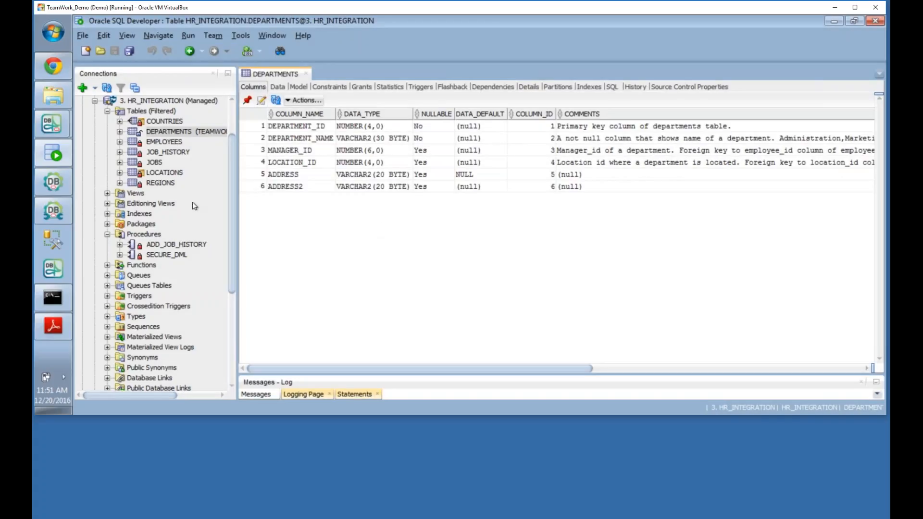
Step: Check in DEPARTMENTS under changeset HR-3 - Recruitment Wizard and view its revision history
left_click(176, 134)
right_click(176, 135)
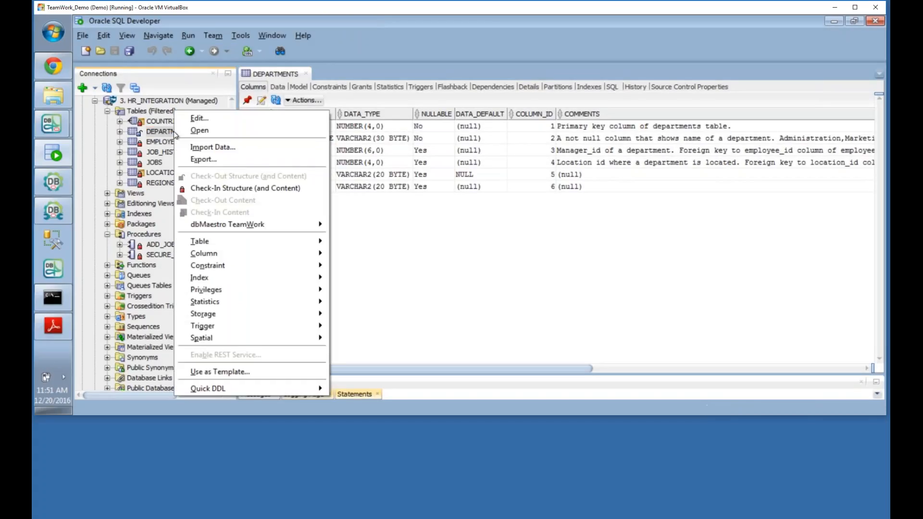
left_click(211, 188)
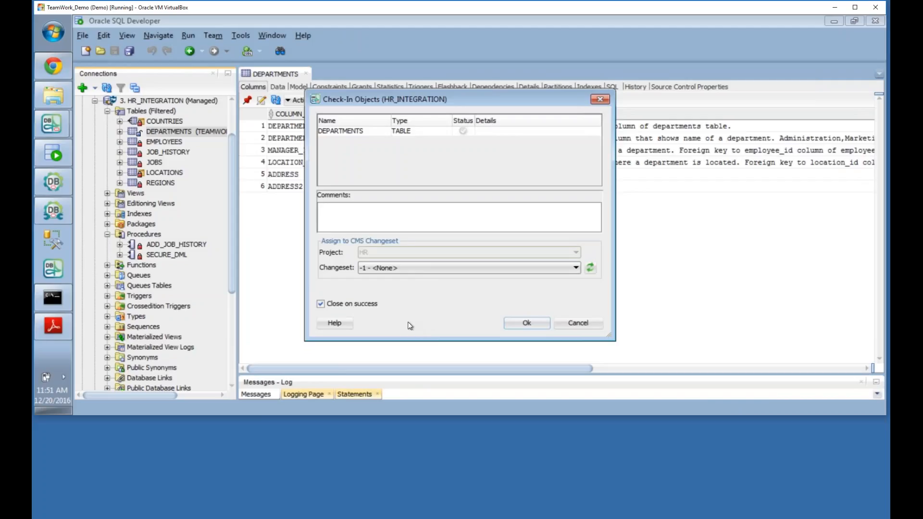
left_click(414, 269)
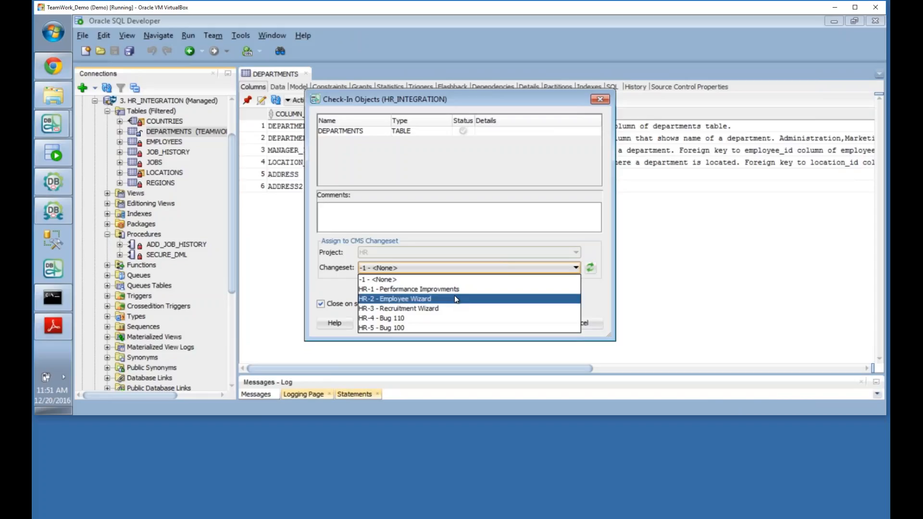
left_click(443, 308)
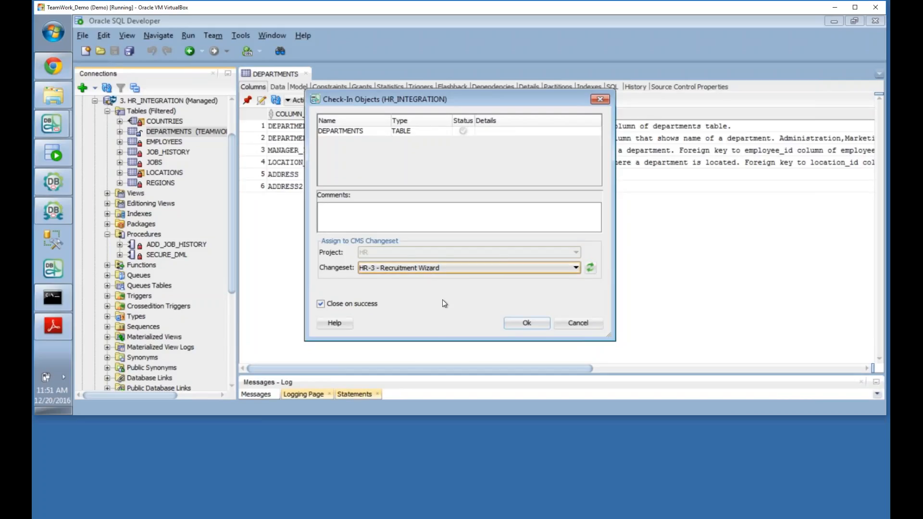
left_click(526, 323)
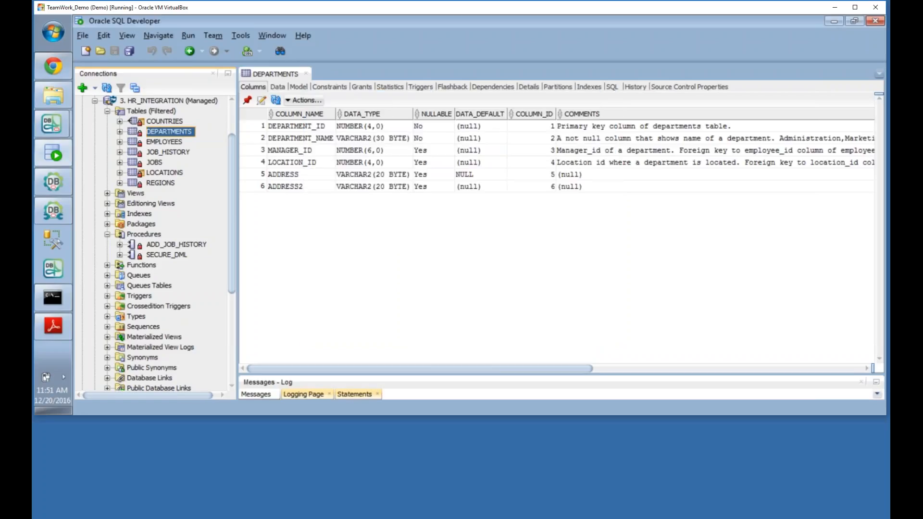
left_click(635, 89)
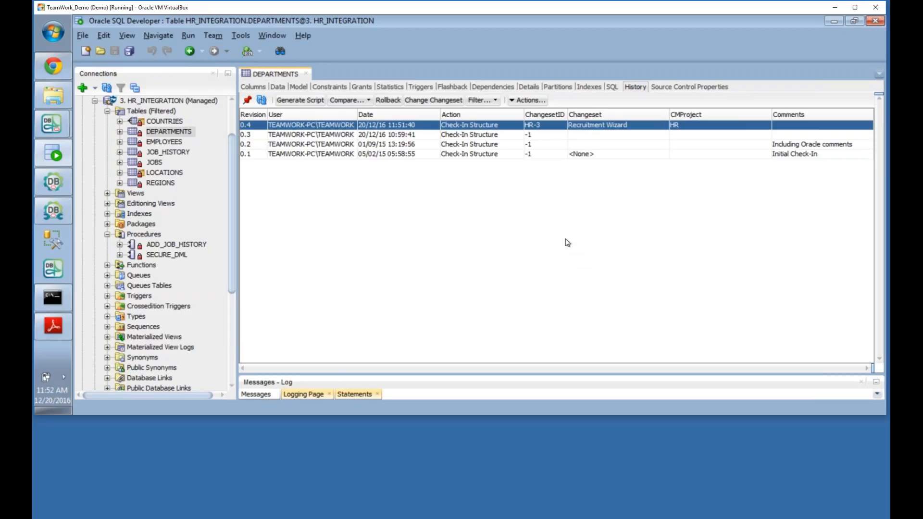
Step: Launch DBmaestro TeamWork Deployment Manager from the taskbar
left_click(51, 187)
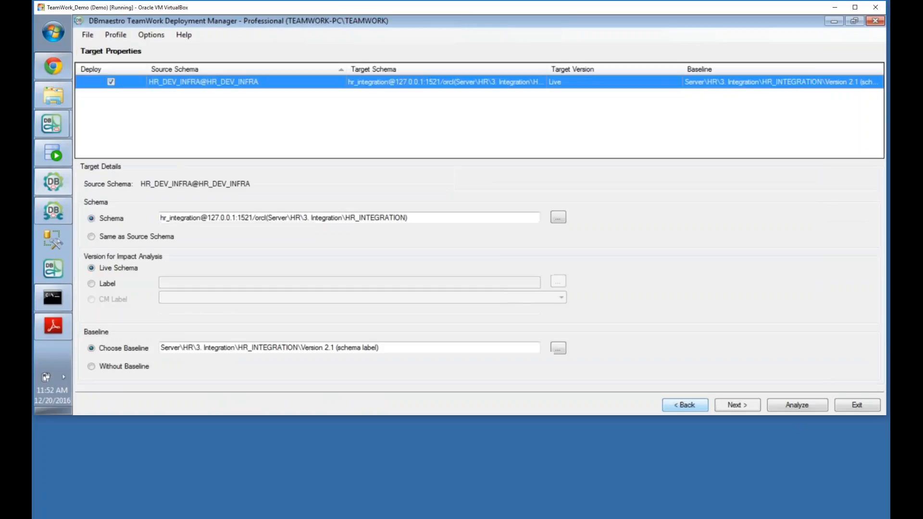
Step: Use CM Project HR with changeset HR-3 Recruitment Wizard as the deployment source
left_click(685, 406)
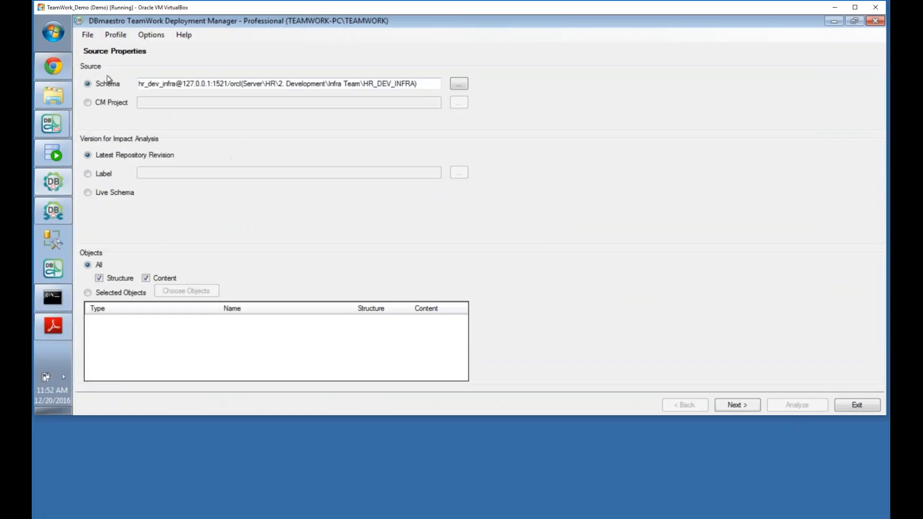
left_click(88, 102)
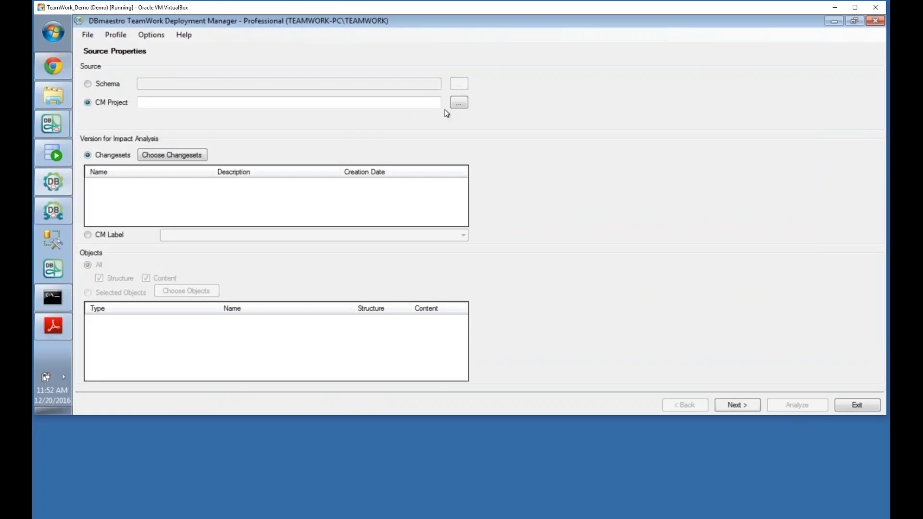
left_click(455, 106)
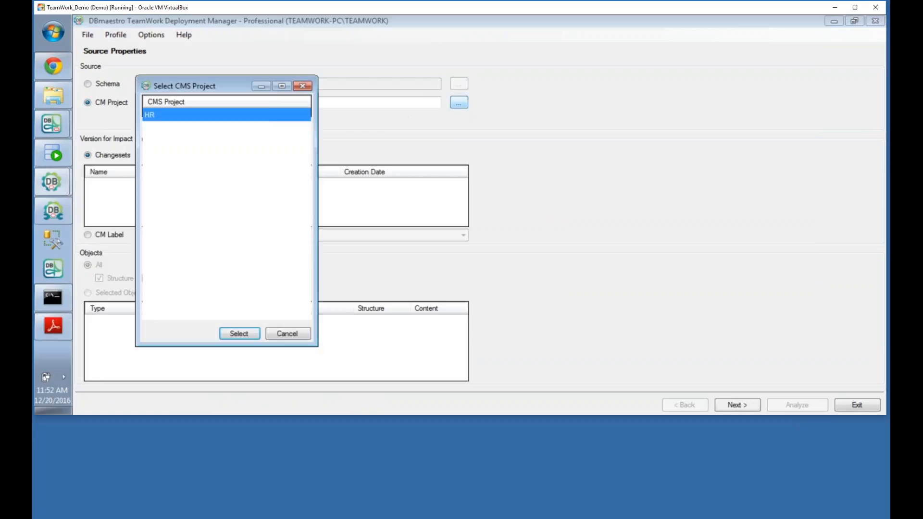
left_click(222, 334)
left_click(146, 155)
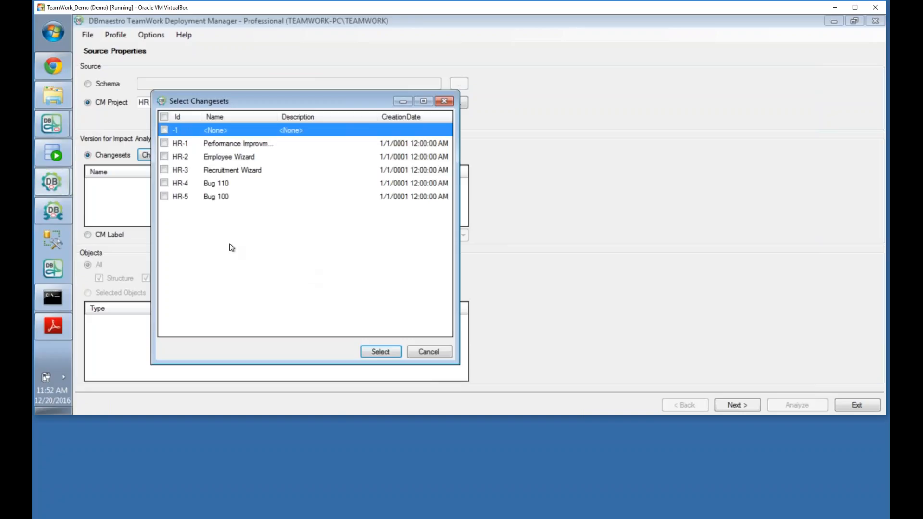
left_click(166, 169)
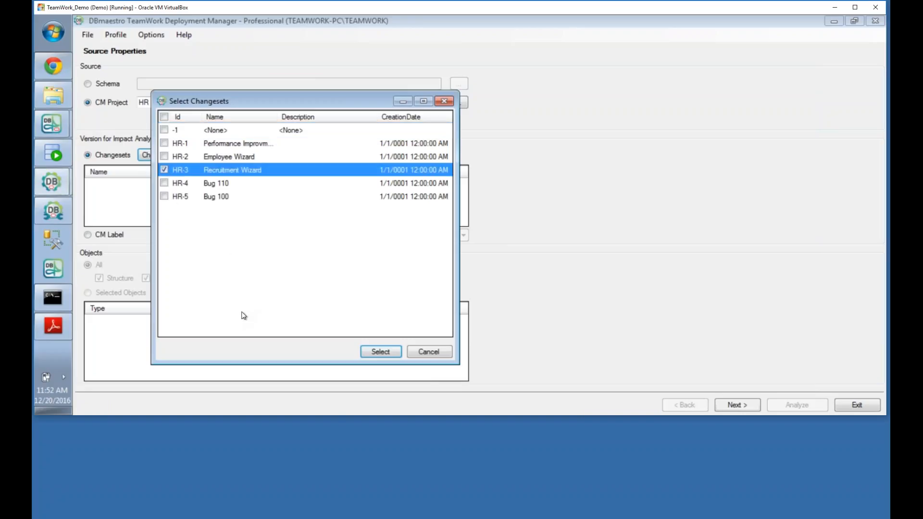
left_click(380, 351)
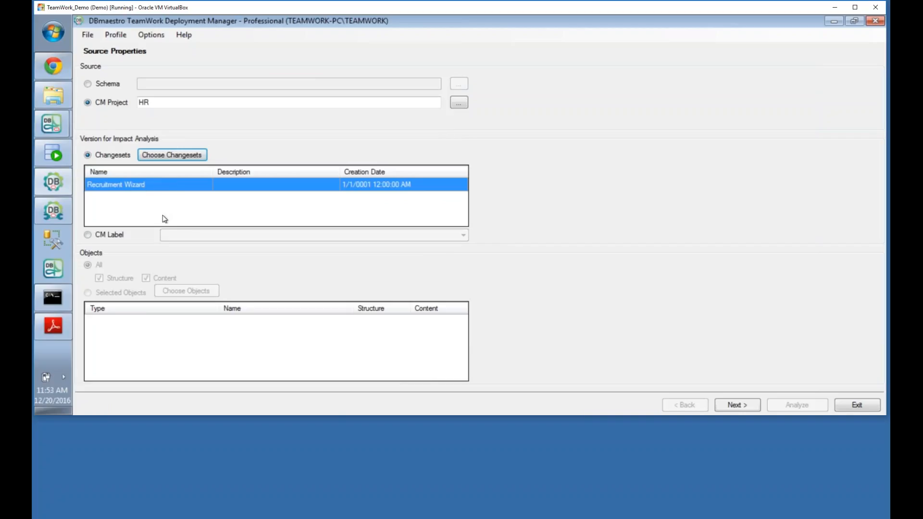
left_click(737, 405)
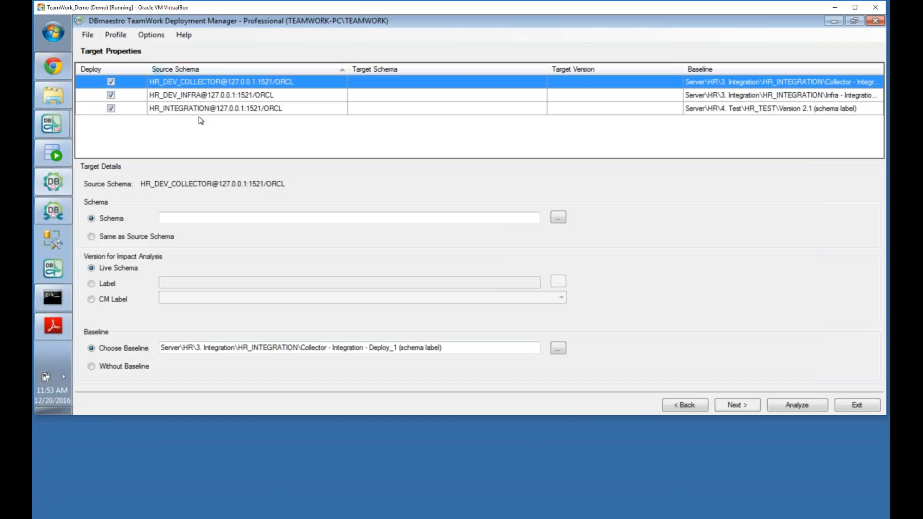
Step: Deploy only HR_DEV_COLLECTOR with target HR_INTEGRATION and dismiss the missing-target analysis error
left_click(111, 82)
left_click(111, 94)
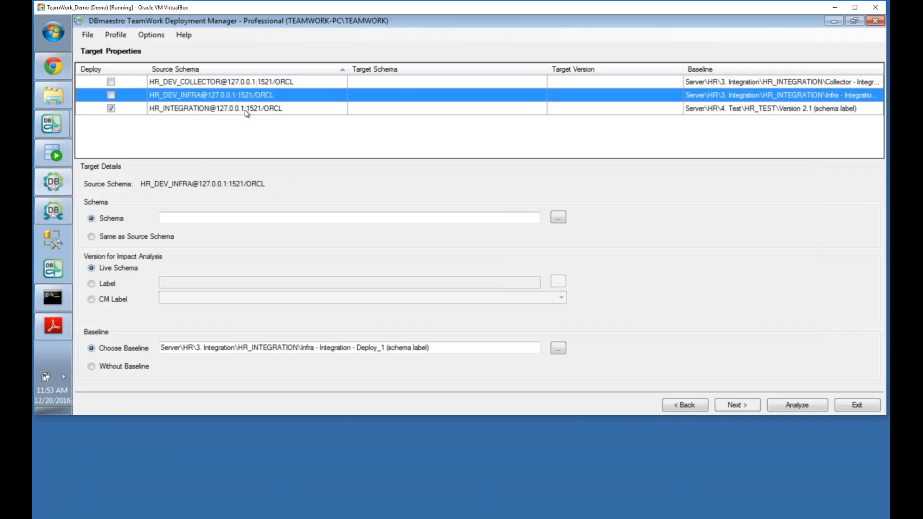
left_click(111, 82)
left_click(112, 109)
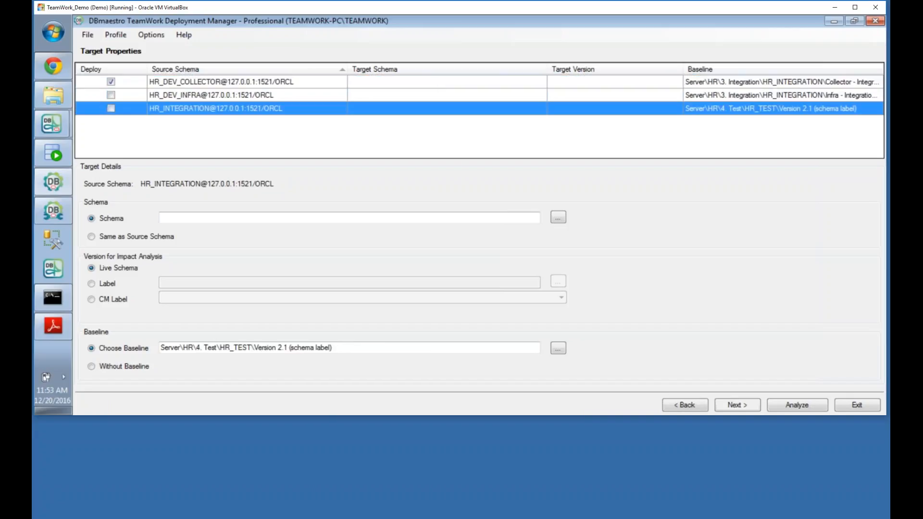
left_click(556, 218)
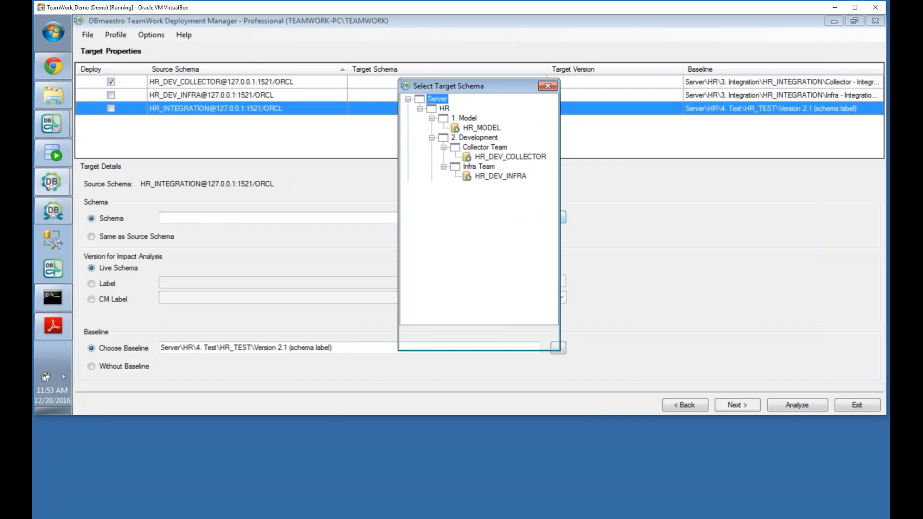
left_click(466, 337)
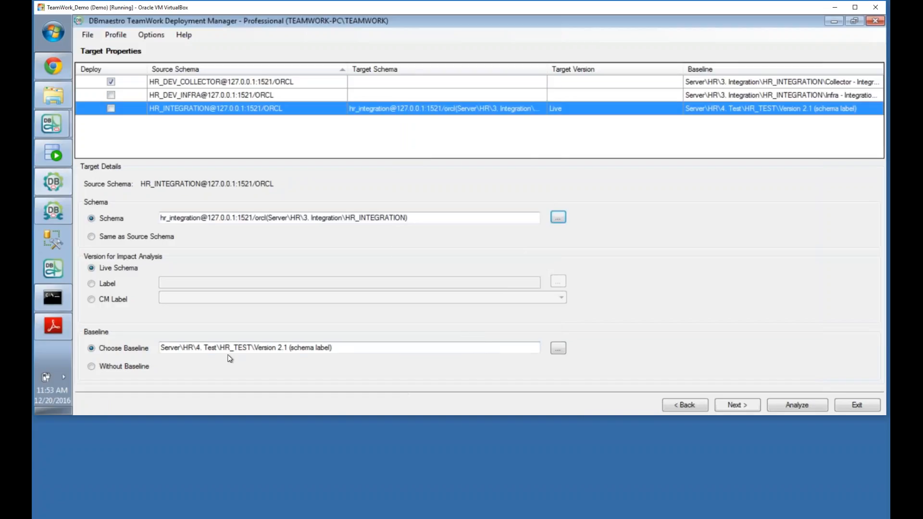
left_click(779, 409)
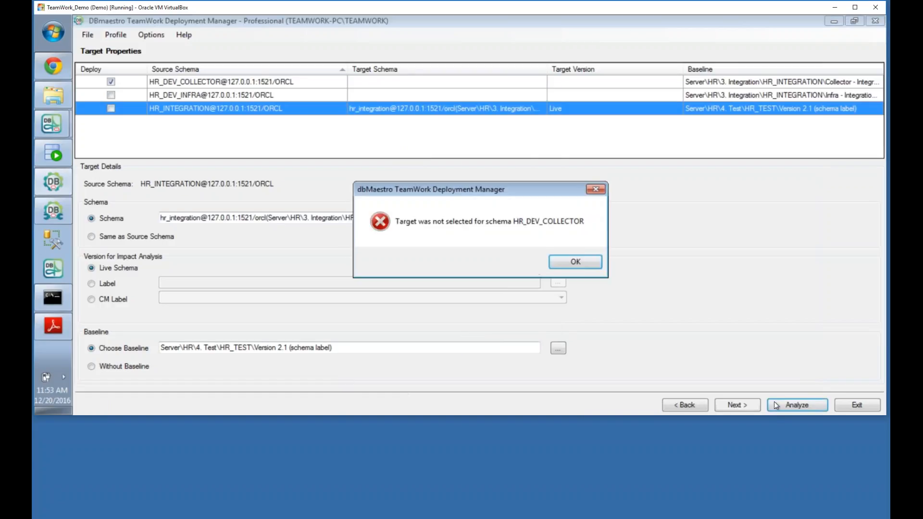
left_click(575, 261)
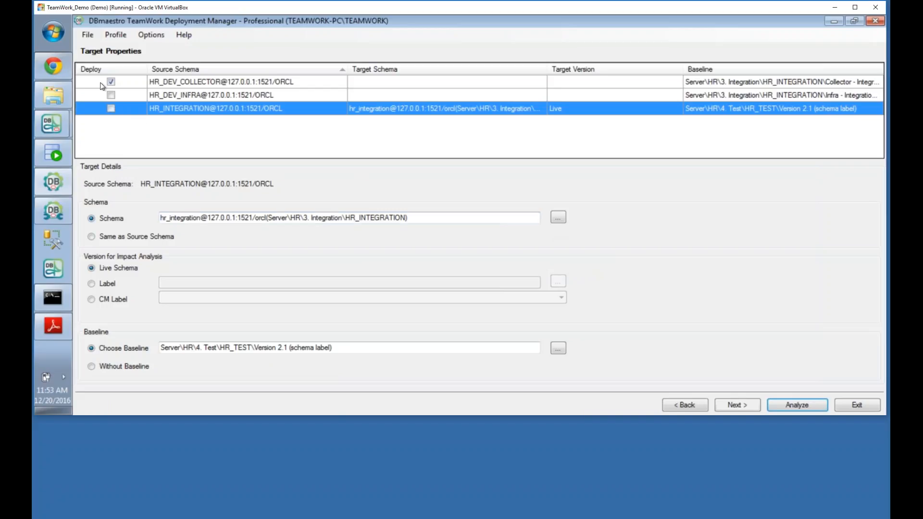
Step: Reassign HR_INTEGRATION as HR_DEV_COLLECTOR's target schema and run the impact analysis
left_click(115, 83)
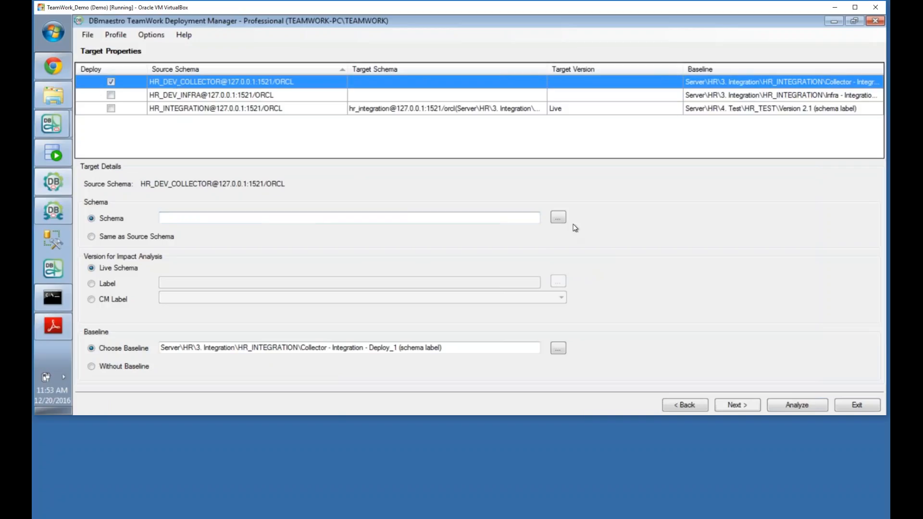
left_click(557, 217)
left_click(495, 195)
left_click(463, 338)
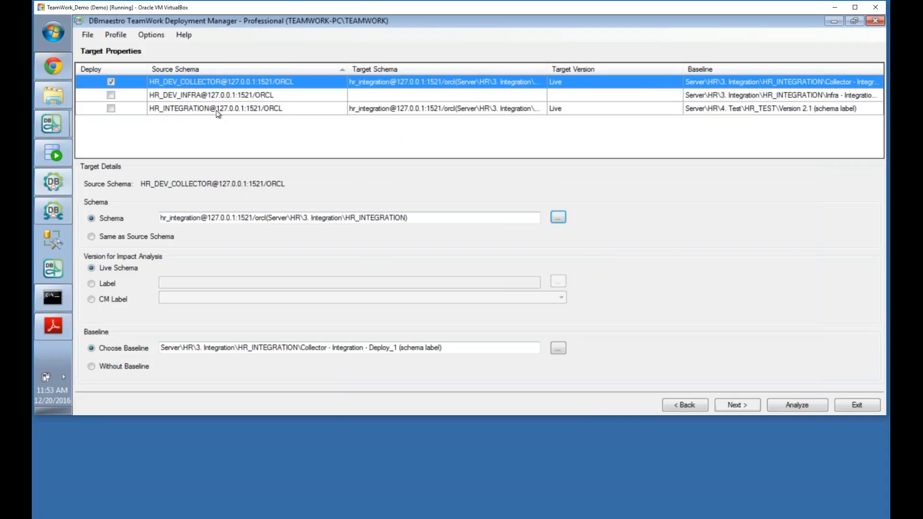
left_click(797, 405)
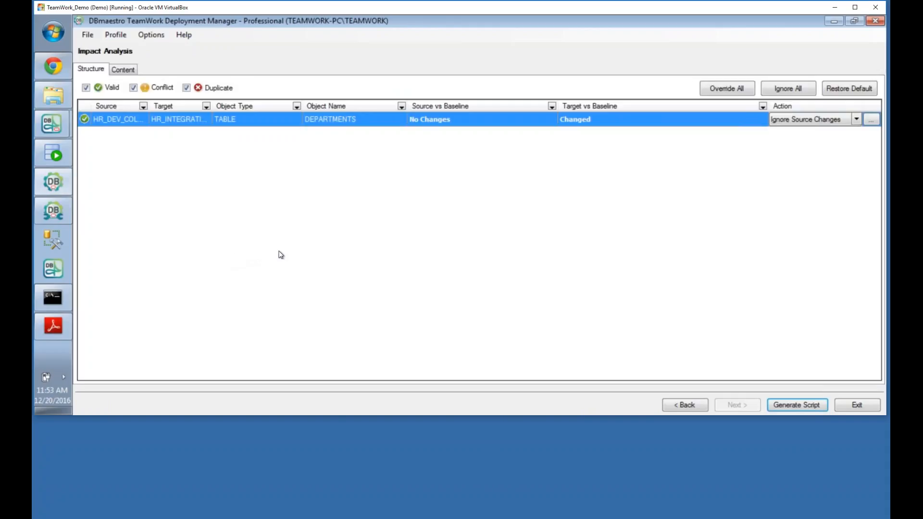
Step: Generate the empty deployment script, close its window, and exit Deployment Manager
left_click(797, 405)
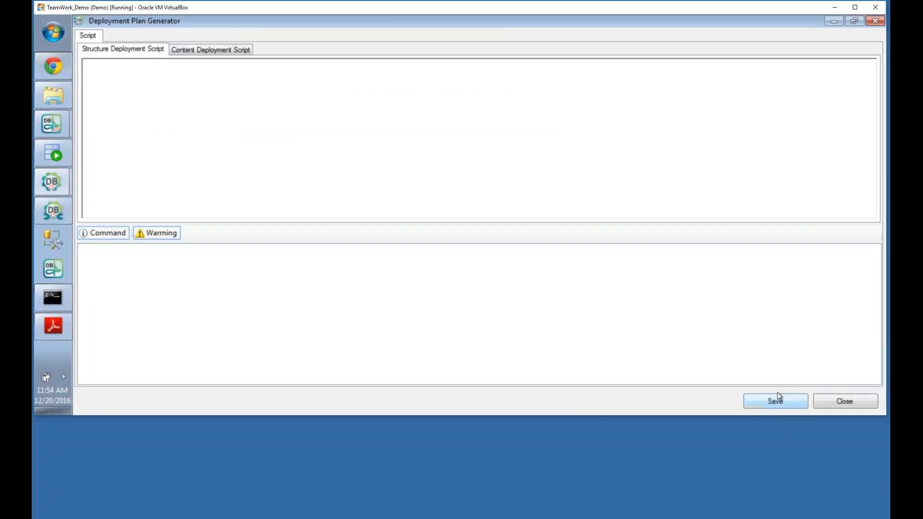
left_click(845, 405)
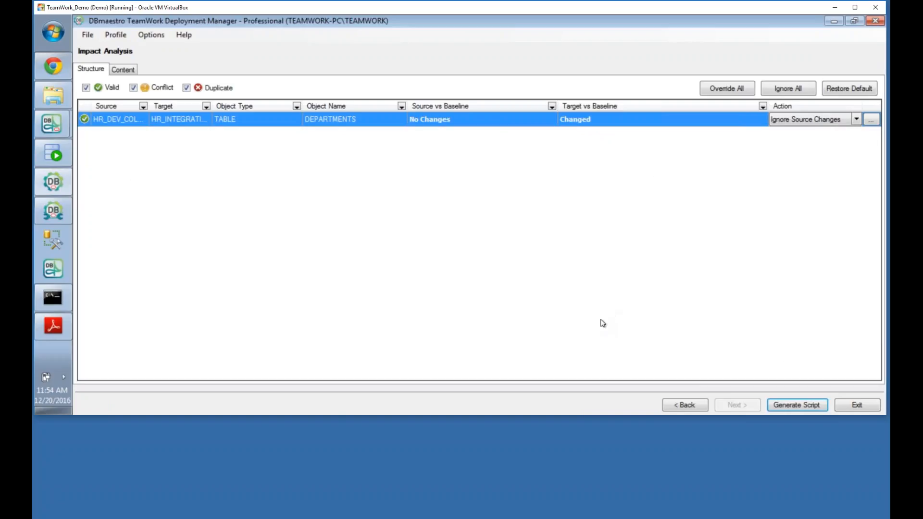
left_click(858, 404)
left_click(490, 264)
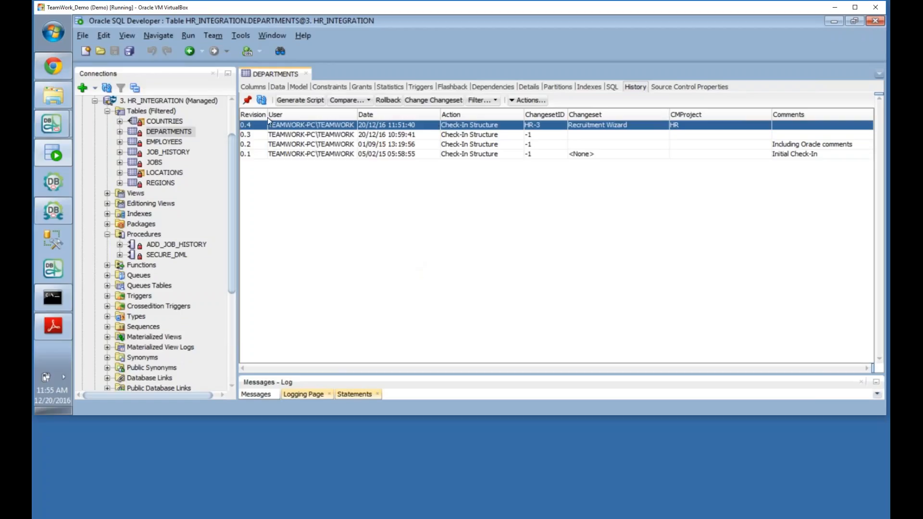
mouse_move(53, 153)
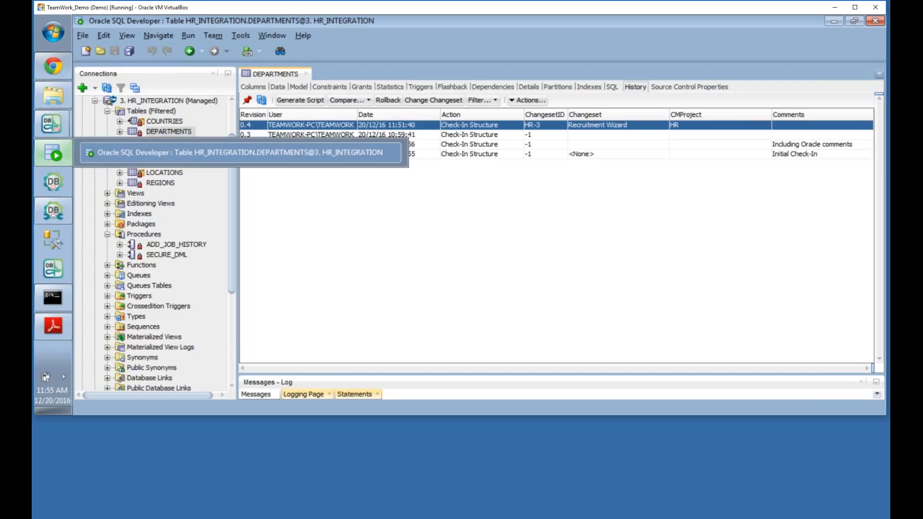